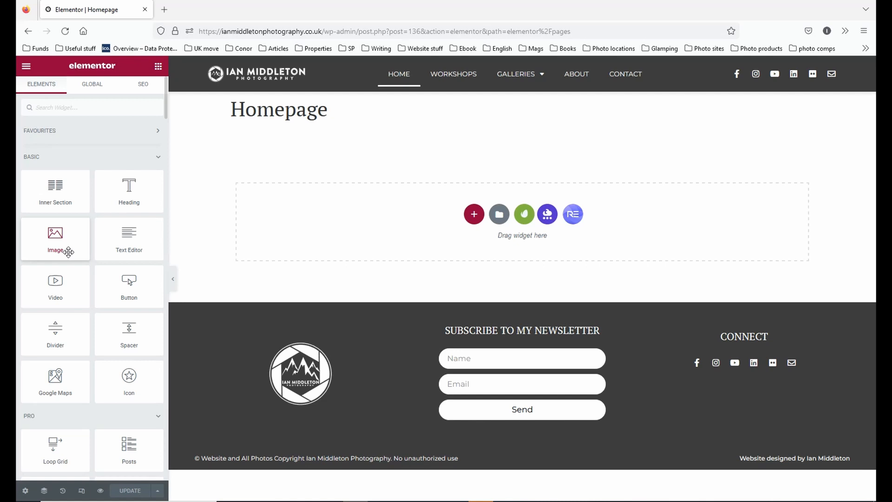
Look through the available widgets, from the Pro and General groups to Essential Addons and Royal Addons.
scroll(125, 319, "down", 10)
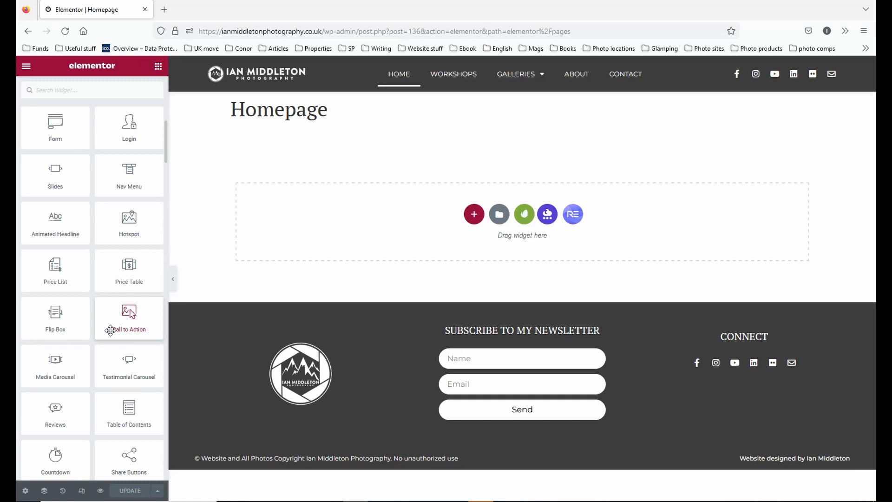
scroll(111, 329, "down", 10)
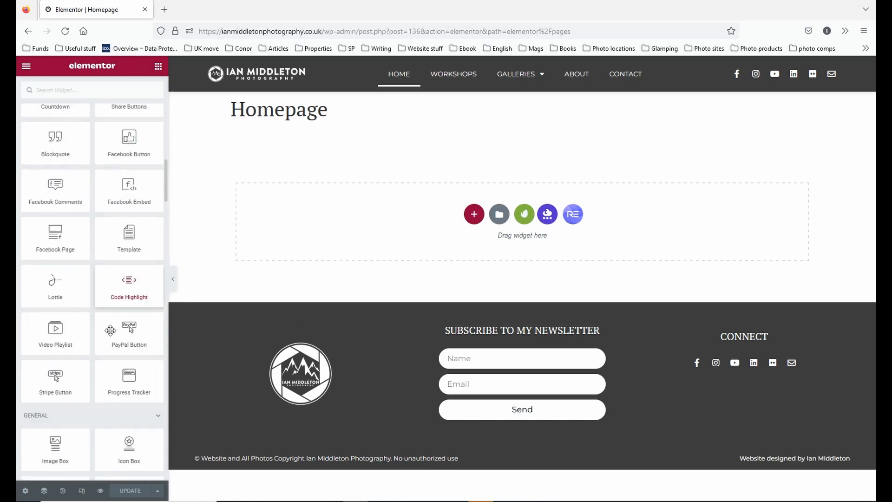
scroll(110, 330, "down", 10)
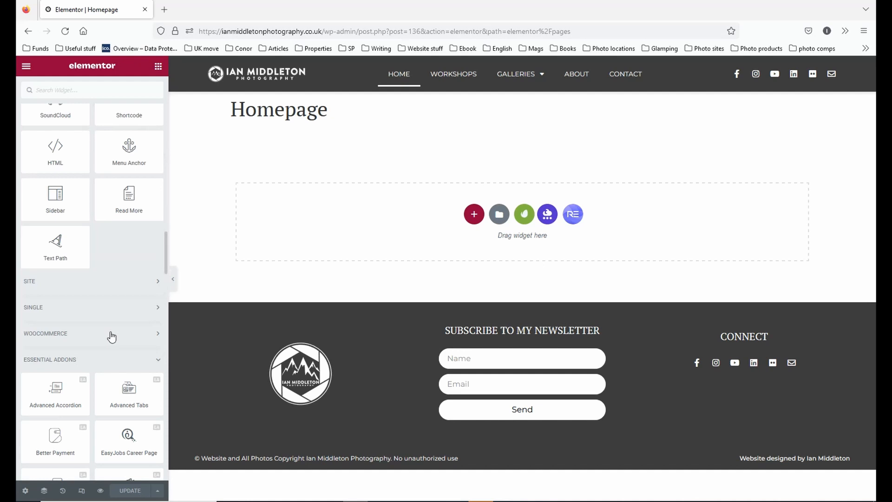
scroll(112, 337, "down", 3)
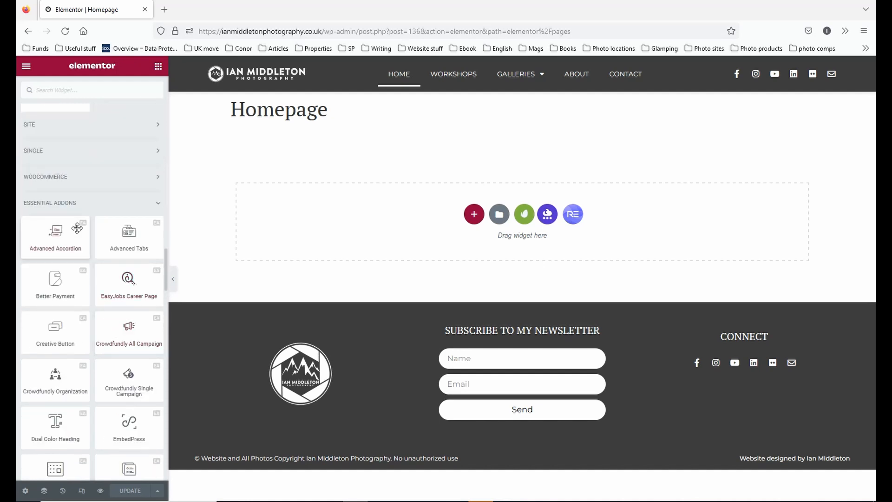
scroll(100, 248, "down", 2)
scroll(100, 255, "down", 10)
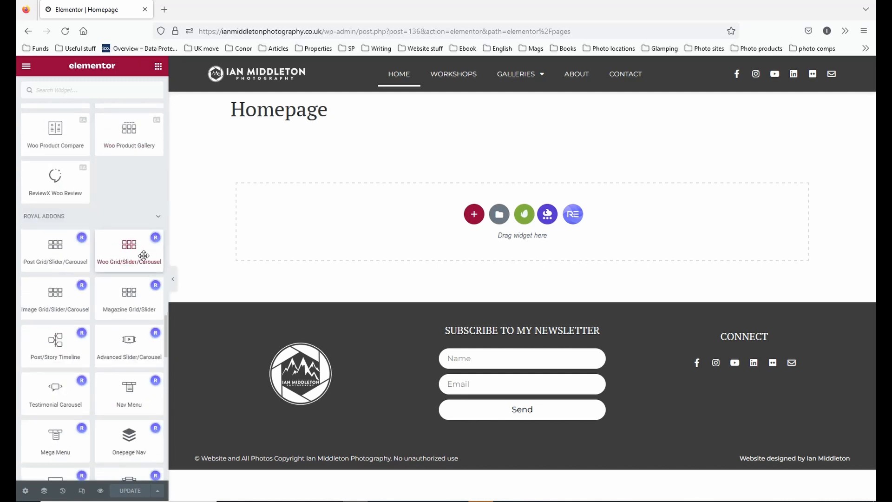
scroll(143, 255, "down", 15)
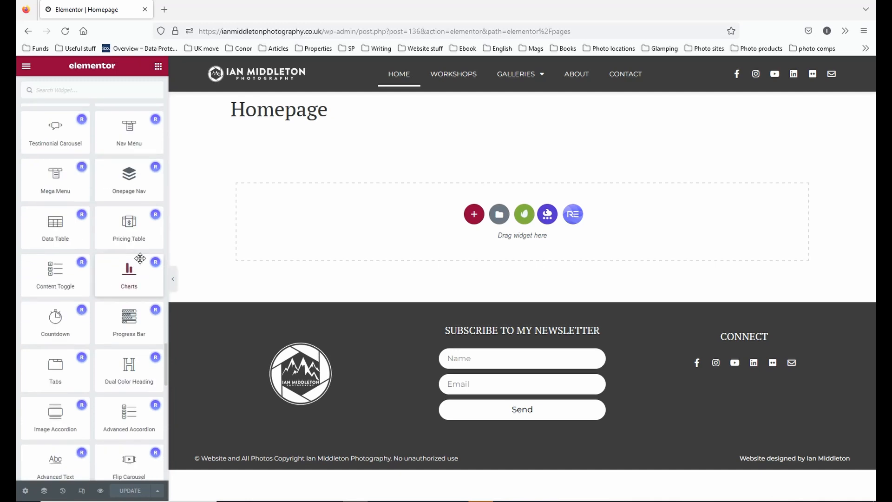
scroll(137, 261, "down", 3)
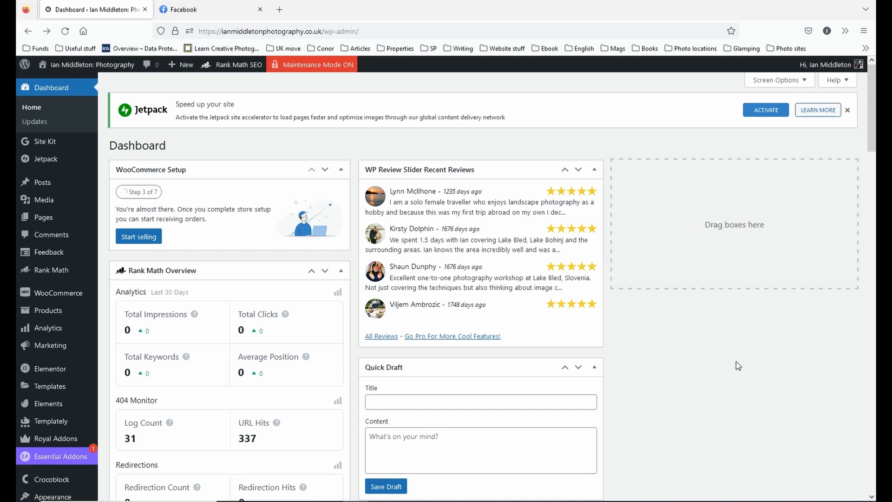
Find the Homepage in the site's list of pages and open it for editing with Elementor.
mouse_move(42, 225)
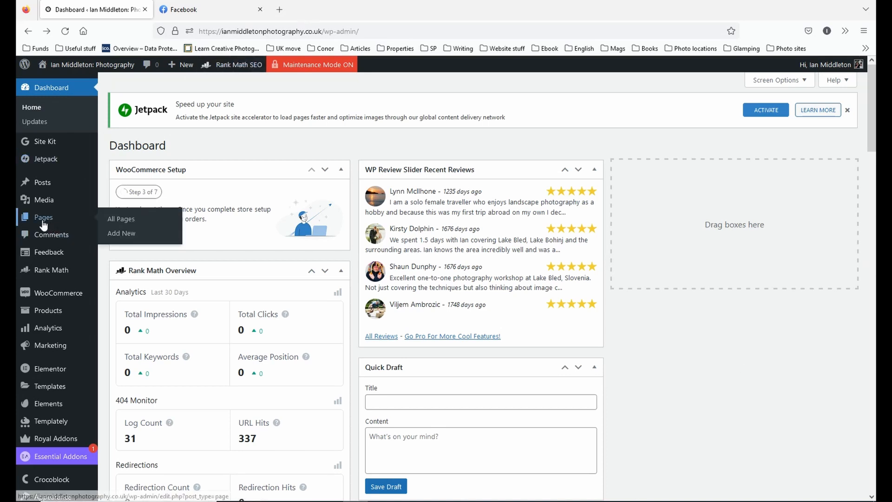
left_click(41, 219)
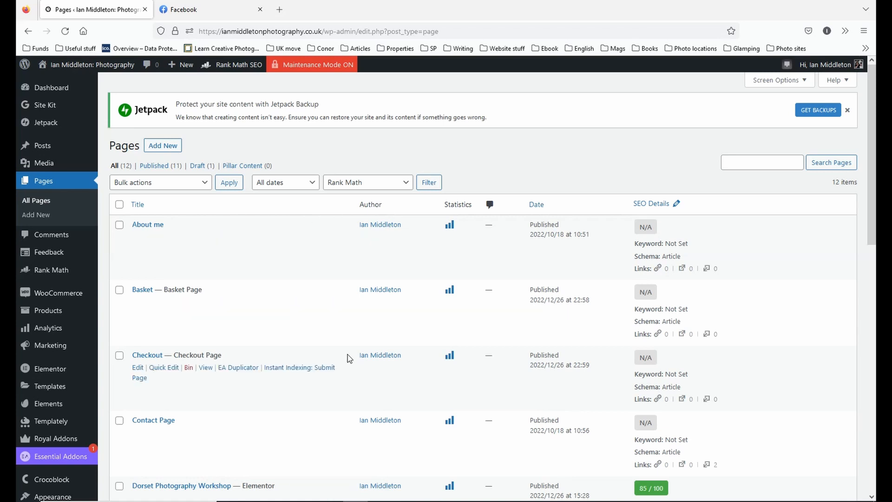
scroll(349, 360, "down", 5)
scroll(351, 366, "down", 3)
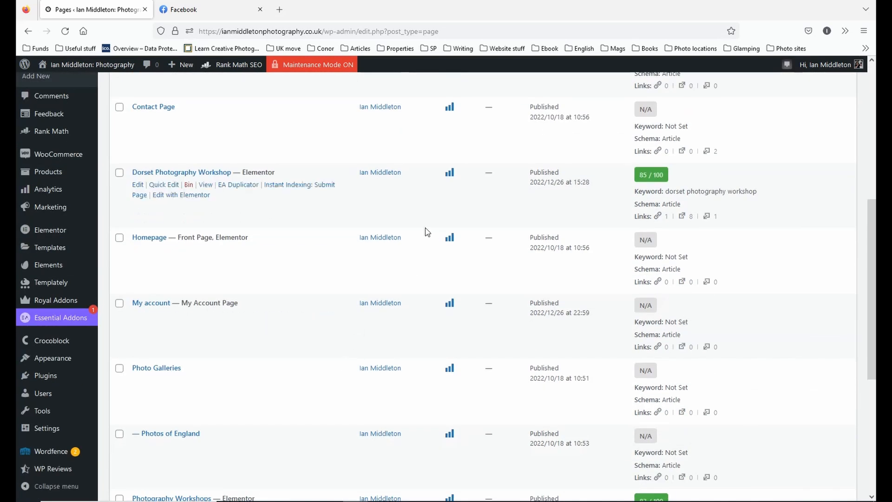
scroll(193, 227, "down", 5)
scroll(189, 227, "up", 9)
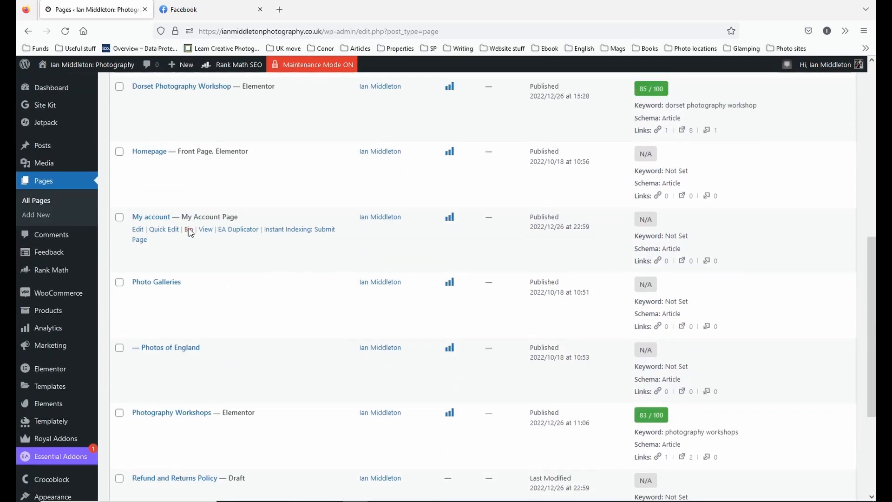
scroll(188, 229, "down", 5)
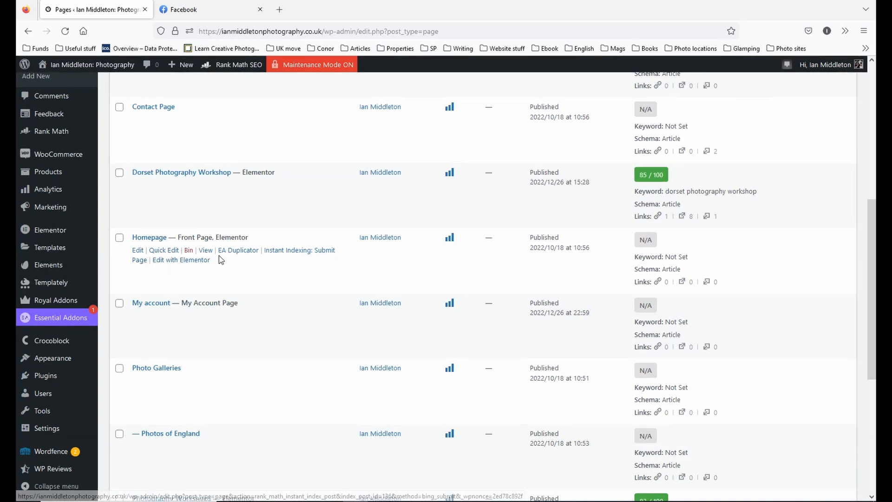
left_click(138, 251)
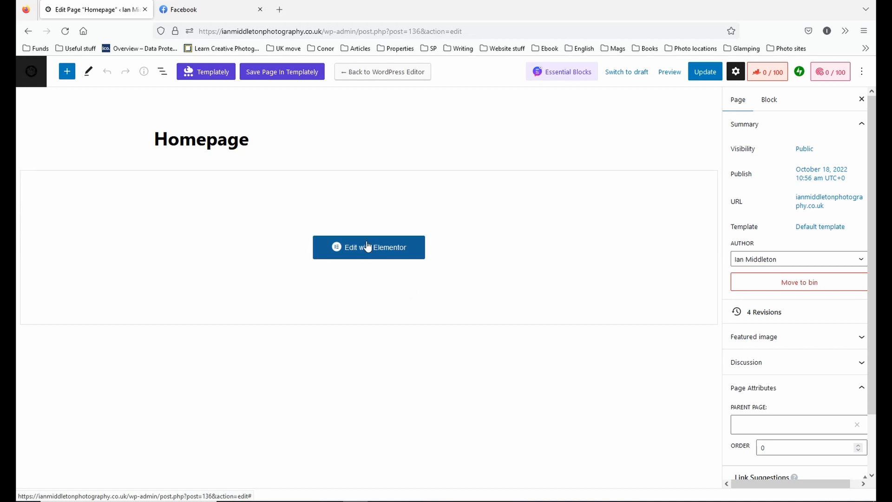
left_click(28, 31)
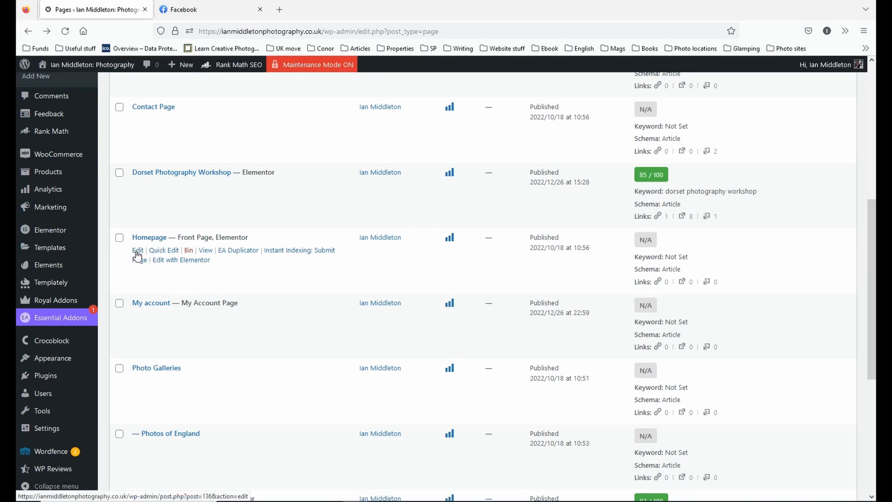
left_click(182, 264)
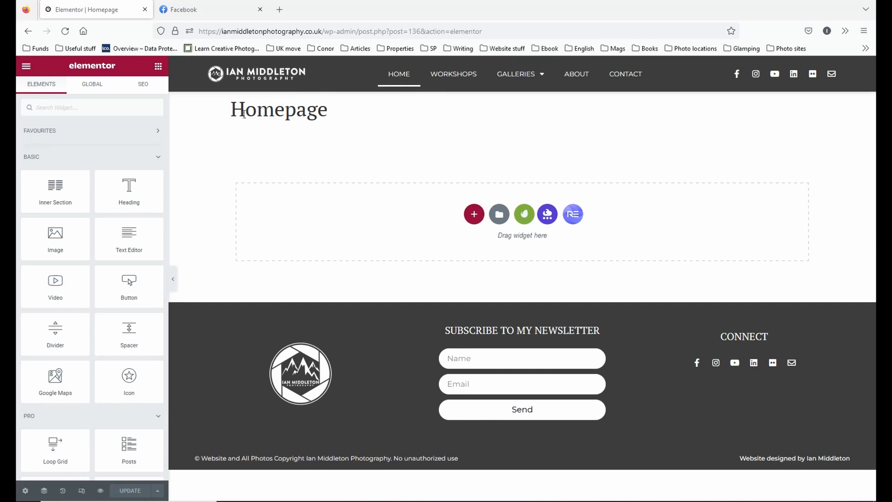
Examine the default page layout choices in the site-wide Layout settings, leaving them without making a change.
left_click(25, 491)
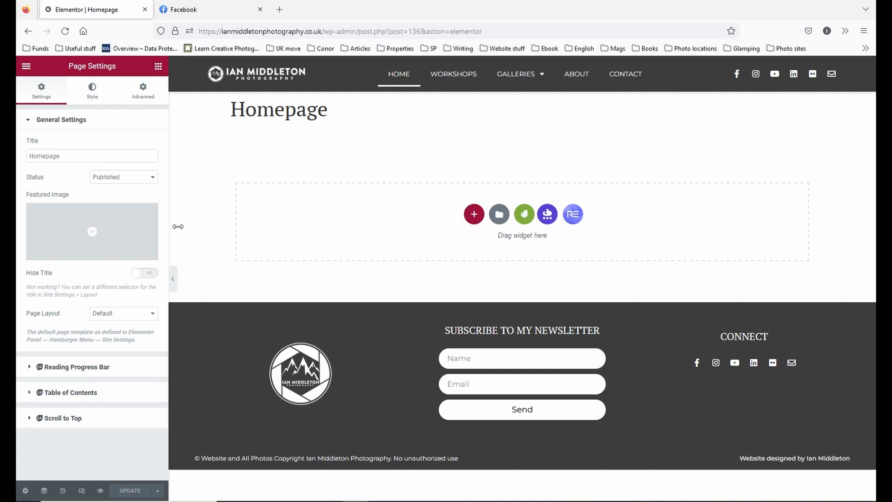
left_click(26, 67)
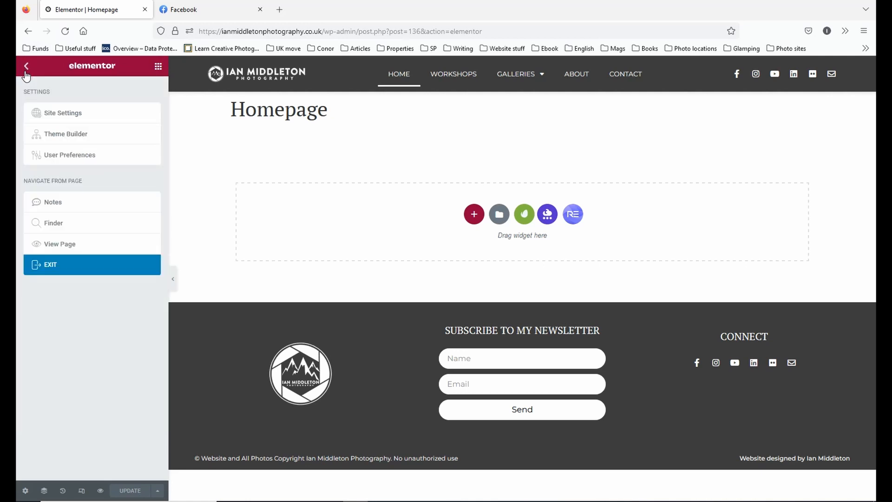
left_click(73, 114)
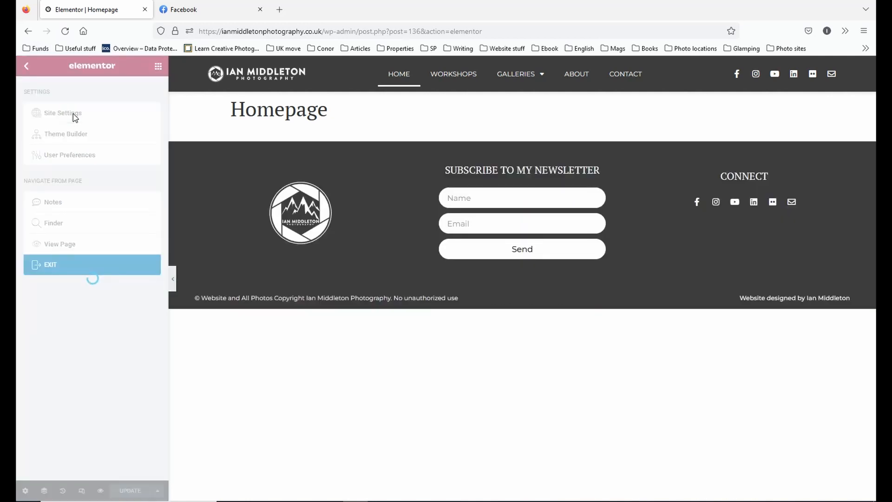
scroll(85, 175, "down", 3)
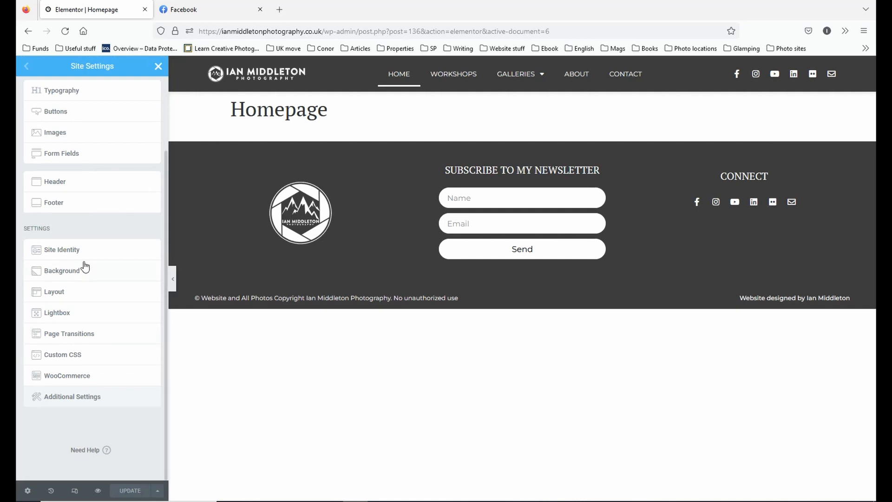
left_click(54, 293)
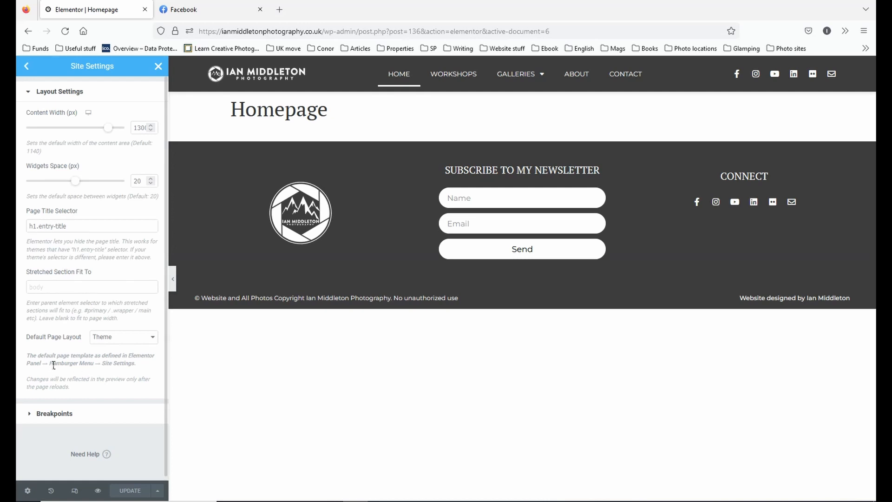
left_click(153, 342)
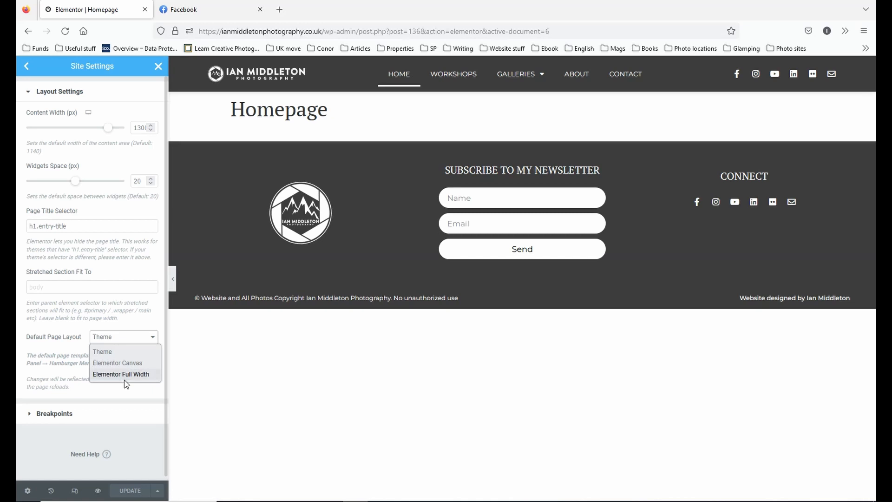
left_click(160, 68)
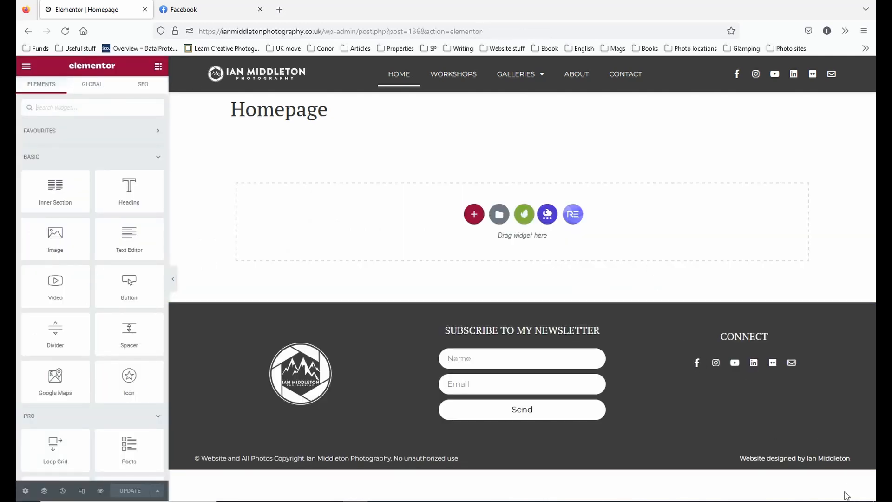
Set the Homepage's page layout to Elementor Canvas in its page settings.
left_click(25, 491)
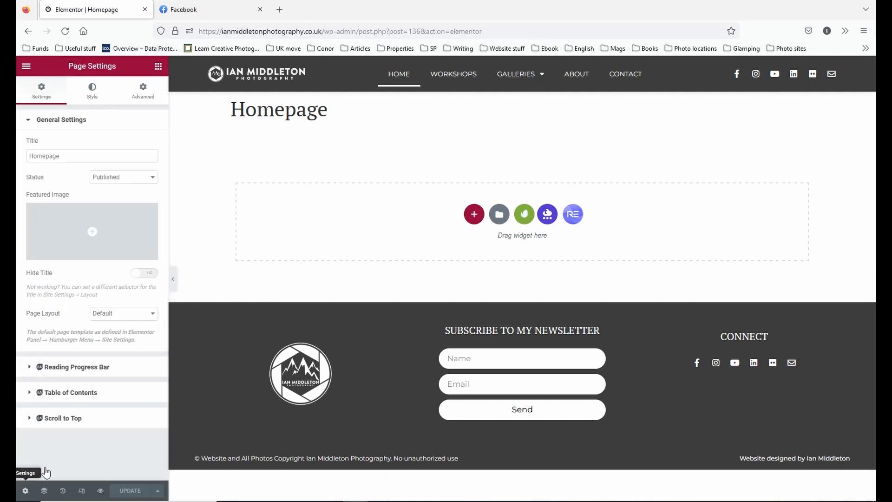
left_click(141, 314)
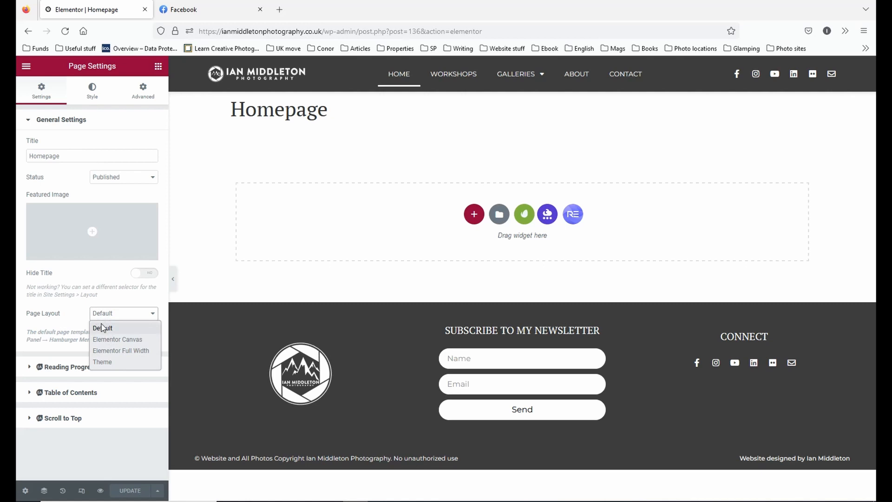
left_click(133, 340)
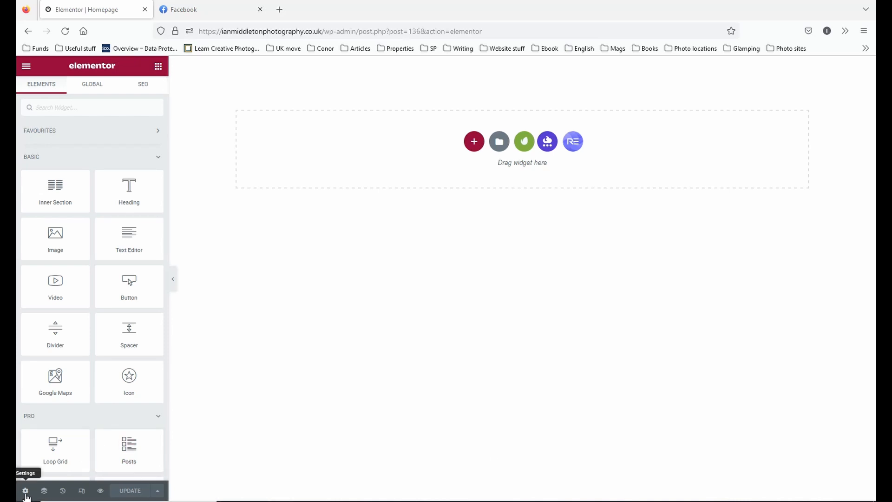
Change the Homepage's page layout to Elementor Full Width.
left_click(143, 315)
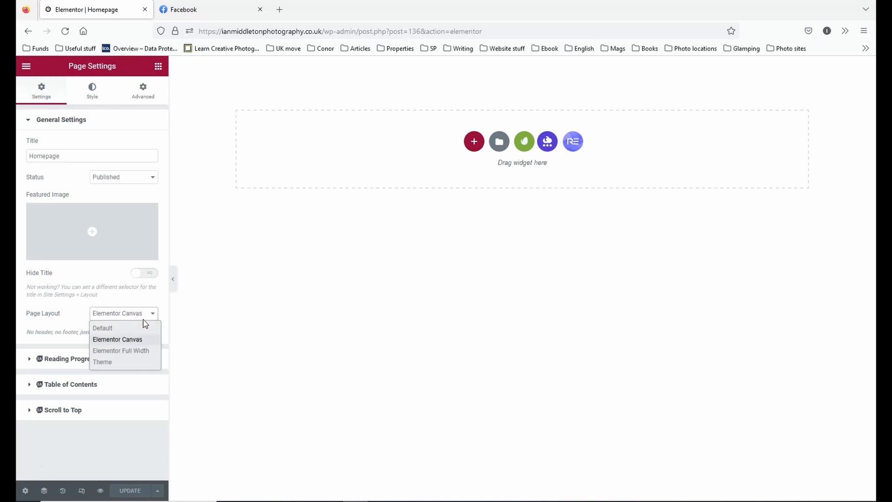
left_click(129, 351)
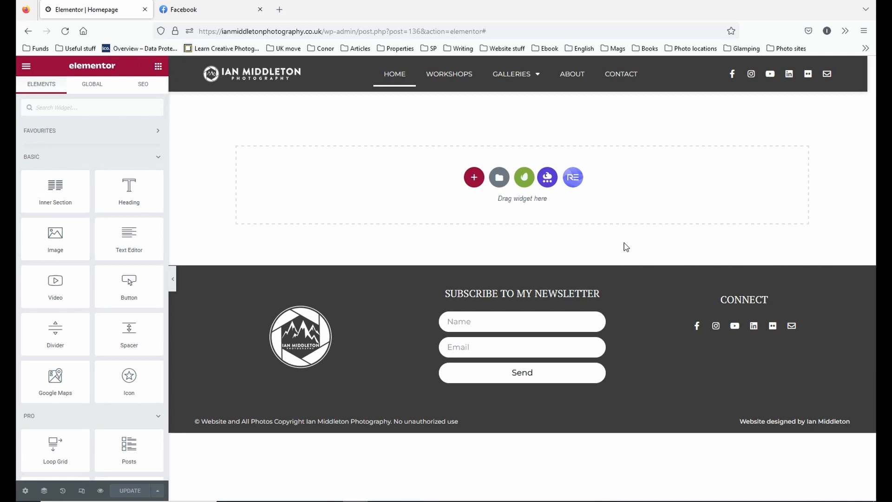
Open the template library from the empty section and look through the ready-made page templates.
left_click(498, 178)
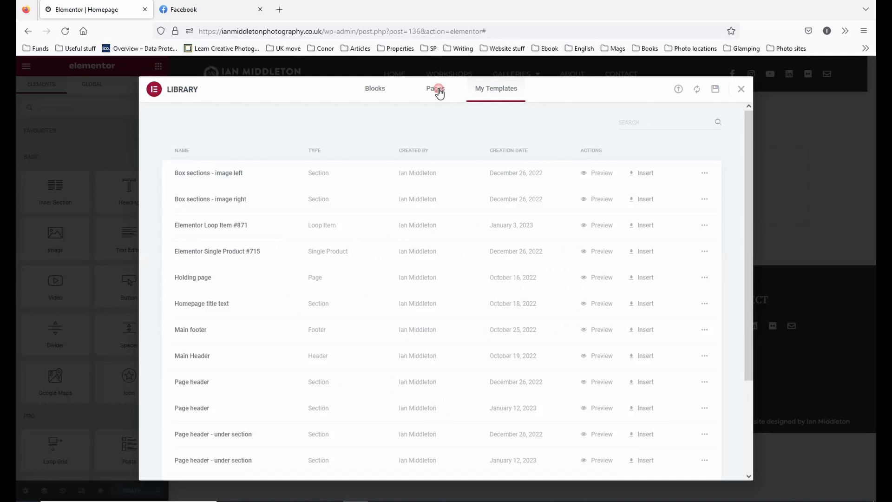
left_click(435, 88)
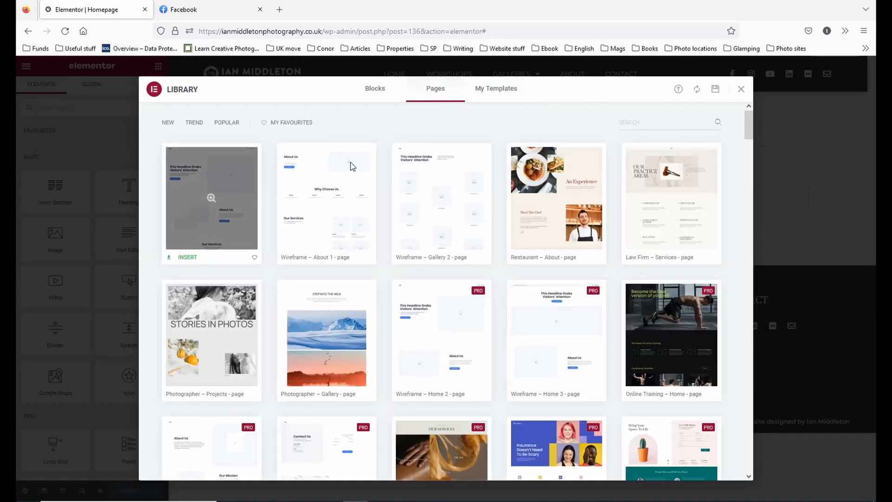
scroll(565, 216, "down", 4)
scroll(565, 216, "down", 5)
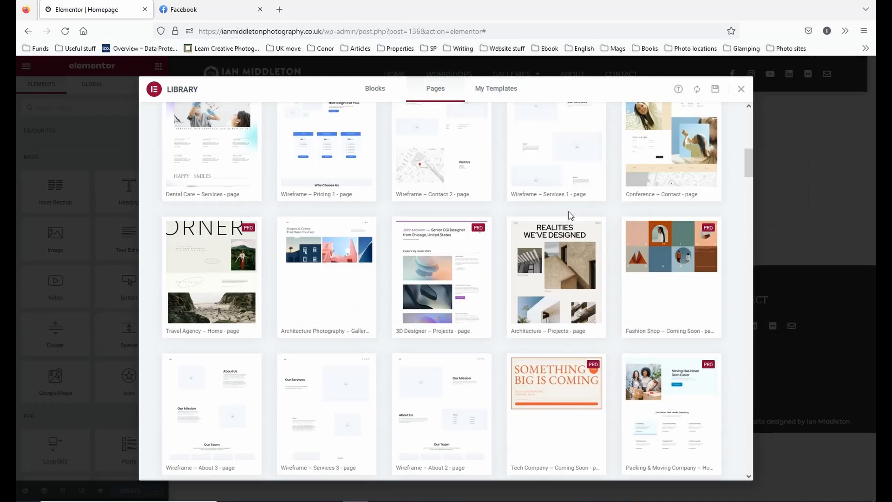
scroll(569, 217, "up", 10)
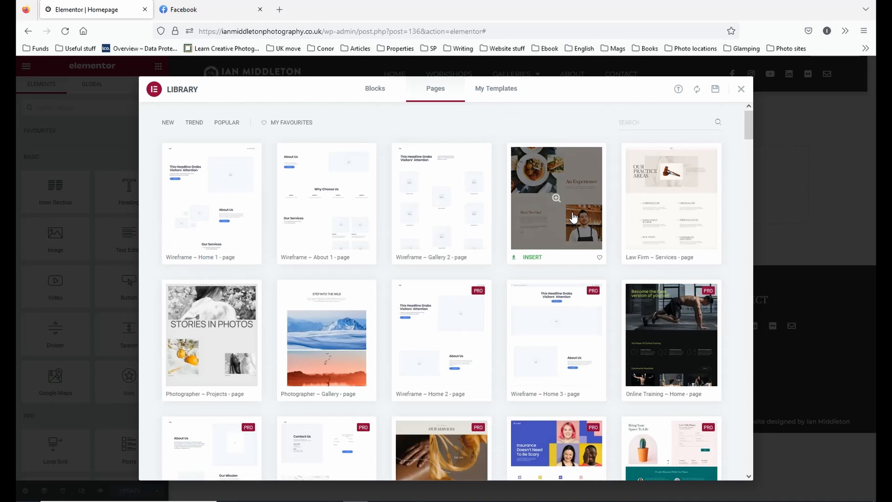
Look through the library's ready-made blocks, filtering them by the Call To Action category and by the Contact category.
left_click(372, 95)
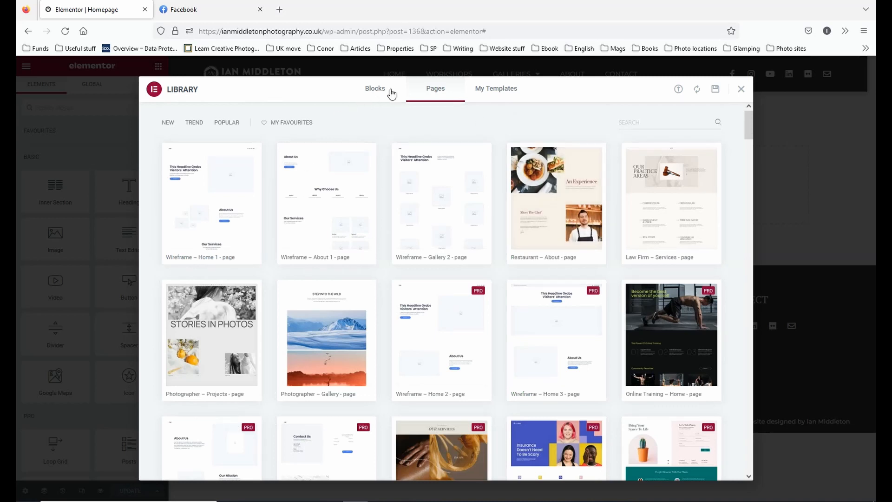
left_click(372, 92)
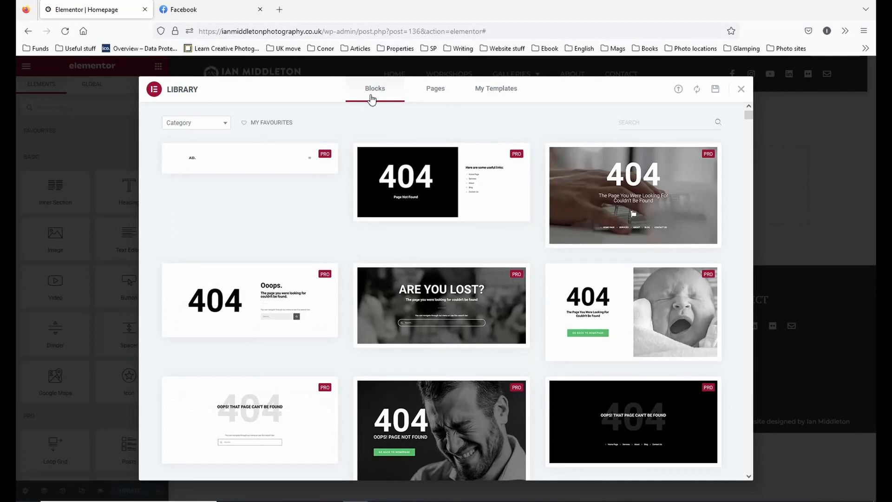
scroll(223, 184, "down", 1)
scroll(223, 185, "up", 1)
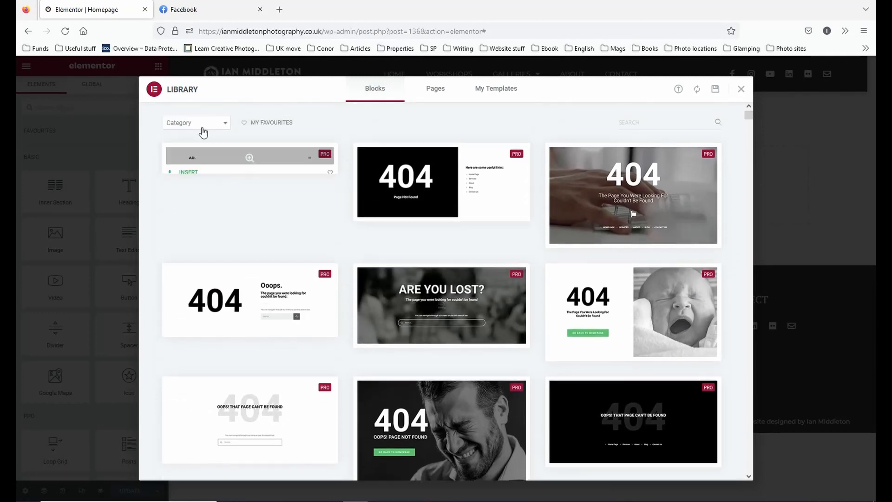
left_click(200, 123)
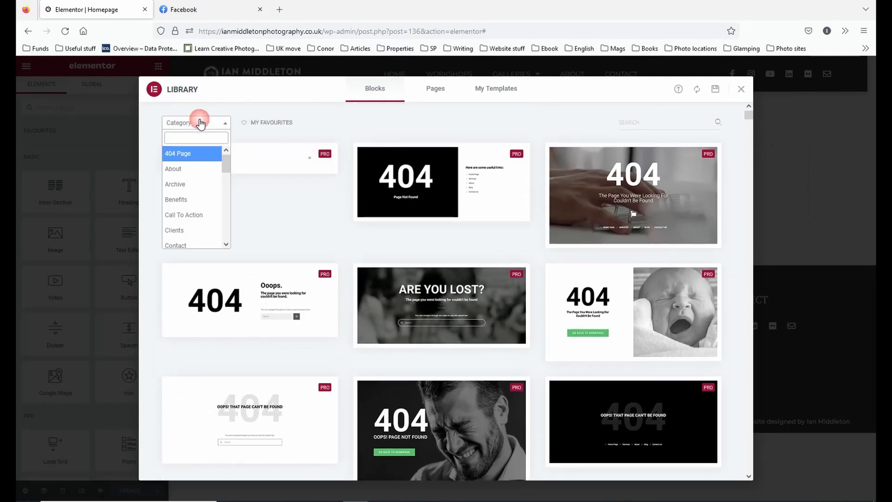
left_click(178, 214)
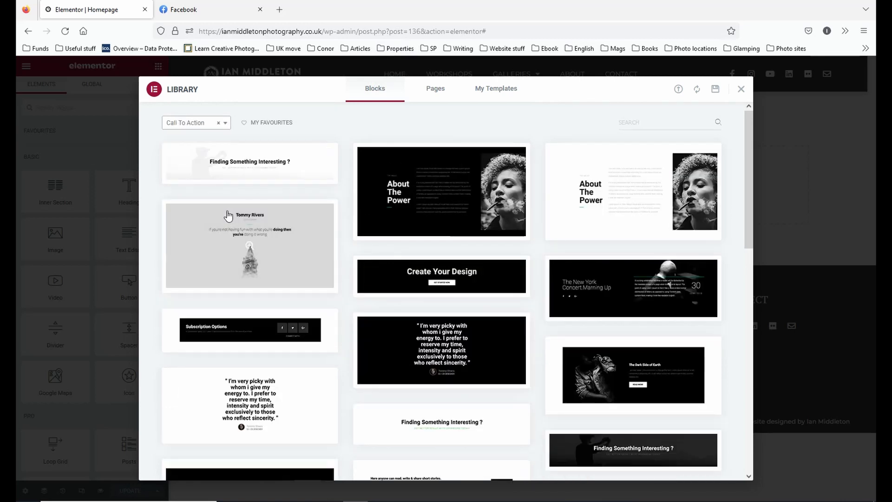
left_click(211, 124)
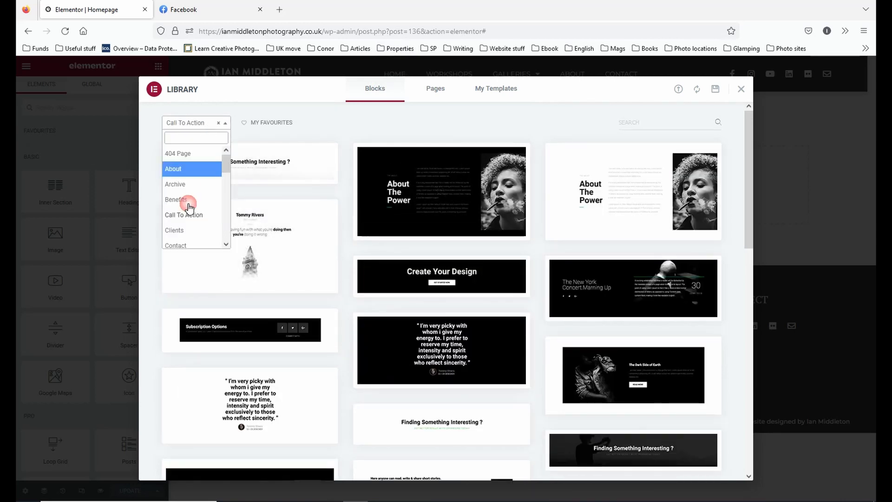
left_click(189, 246)
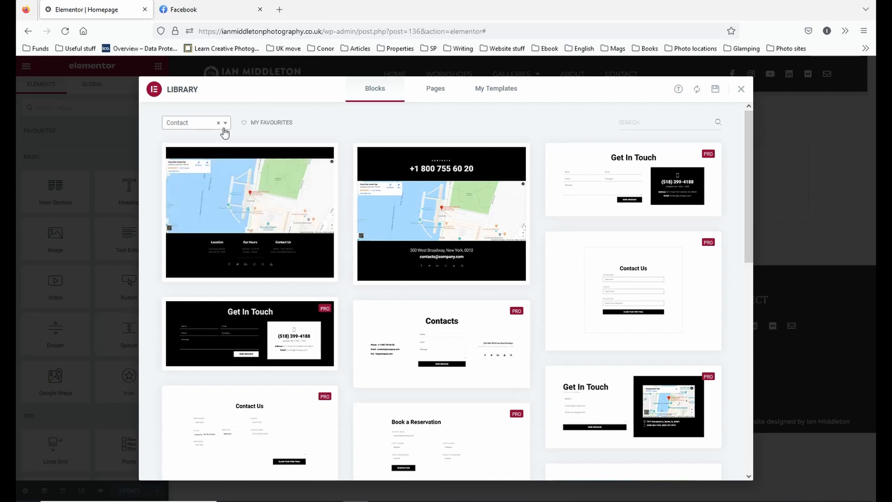
Look over the saved templates in the library and close it without inserting anything.
left_click(220, 124)
left_click(217, 123)
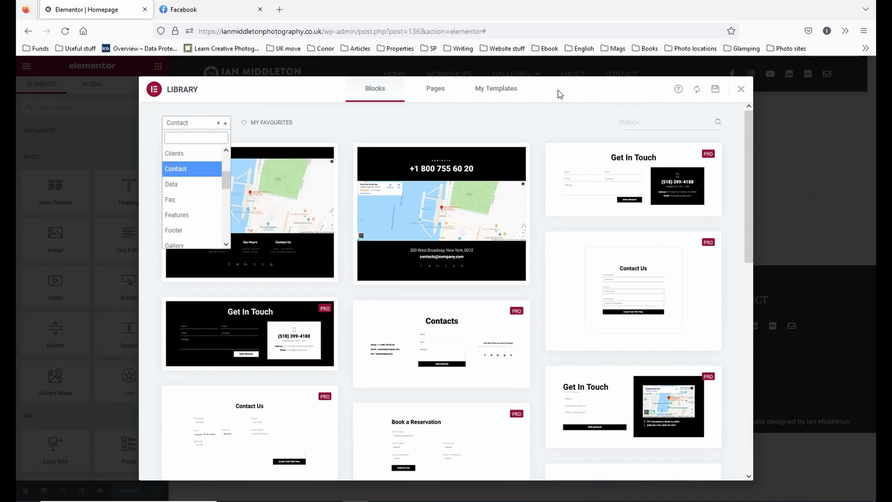
left_click(501, 90)
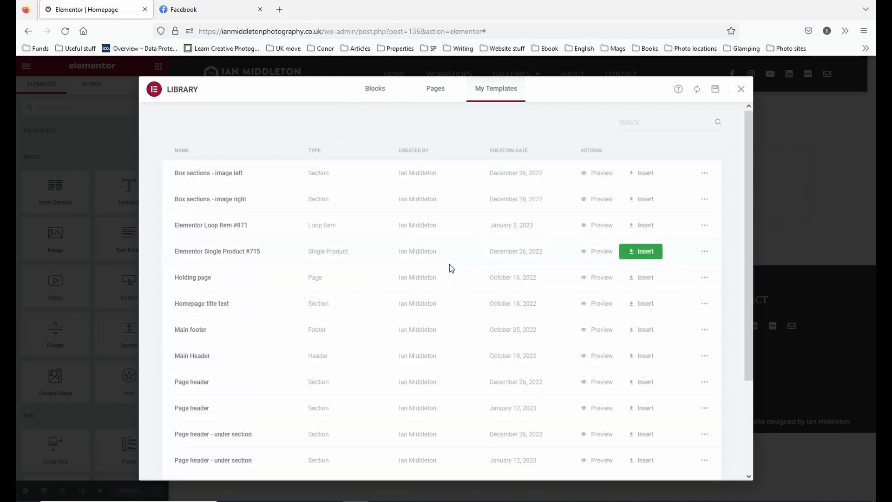
left_click(741, 91)
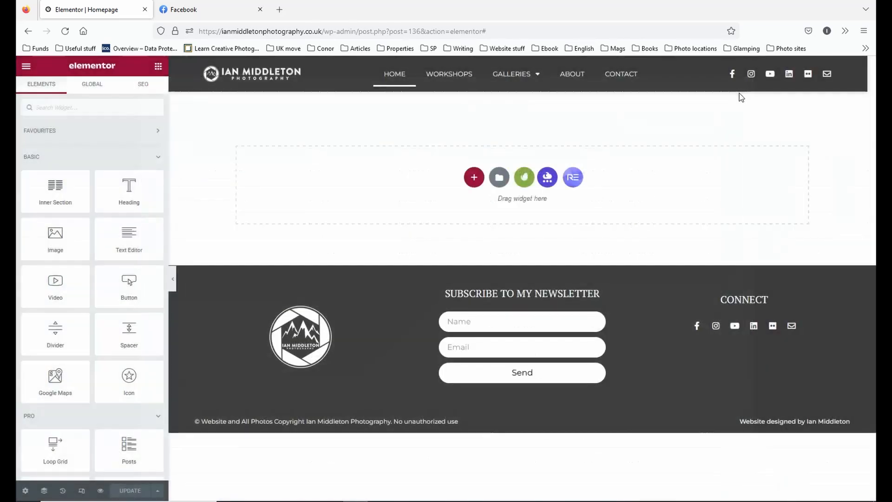
Open the Envato template kits from the empty section and check the free, premium and installed kits.
left_click(524, 178)
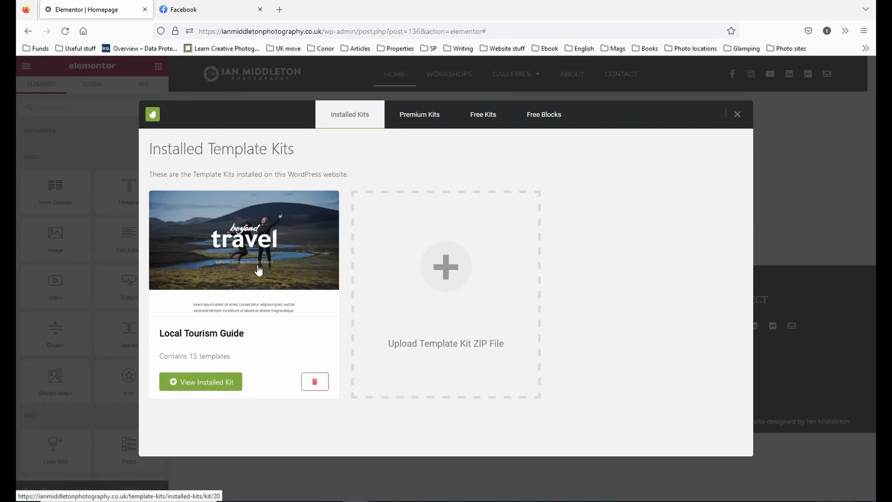
left_click(484, 113)
left_click(417, 119)
left_click(350, 121)
Look through the Local Tourism Guide kit's templates and the free block categories, closing the kits without inserting anything.
left_click(209, 383)
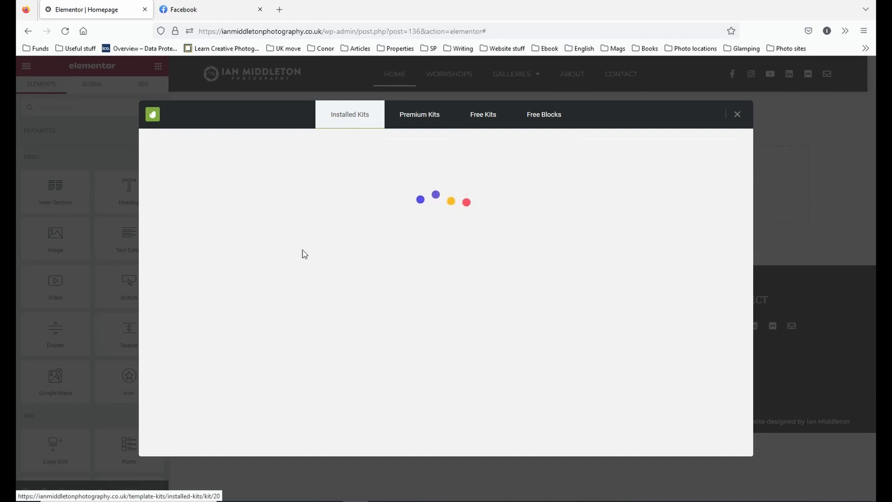
scroll(475, 299, "down", 7)
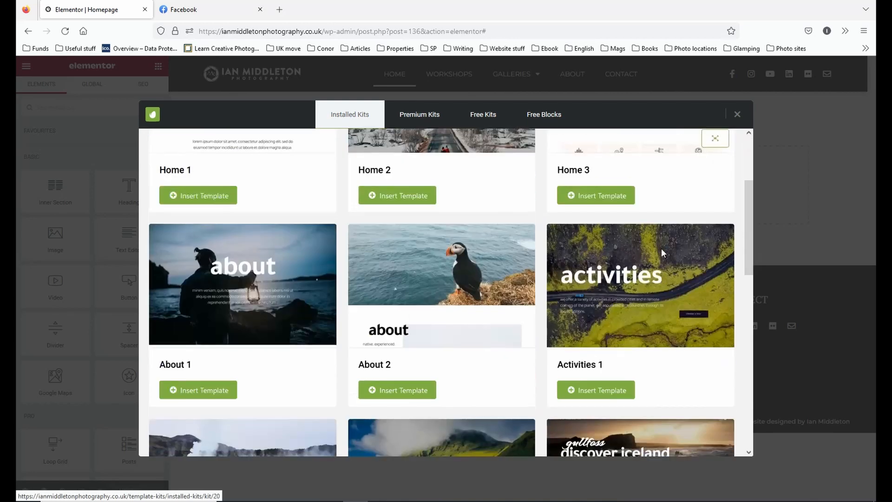
scroll(475, 299, "down", 1)
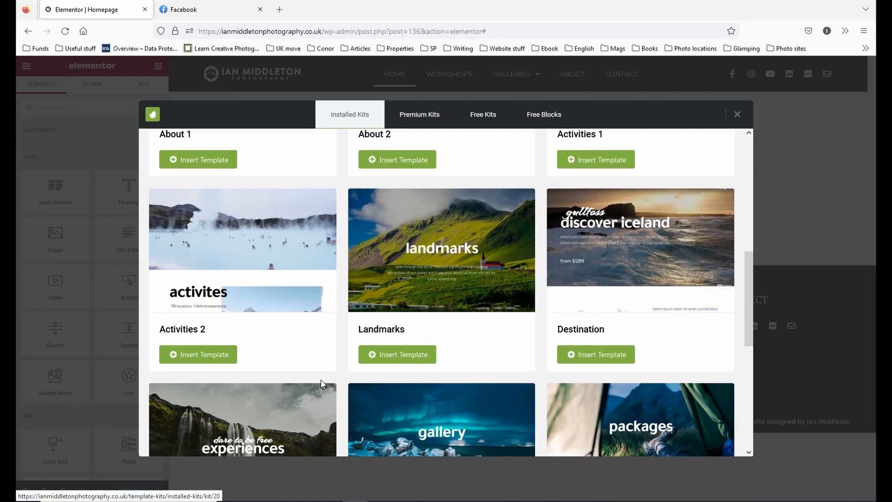
scroll(511, 320, "down", 4)
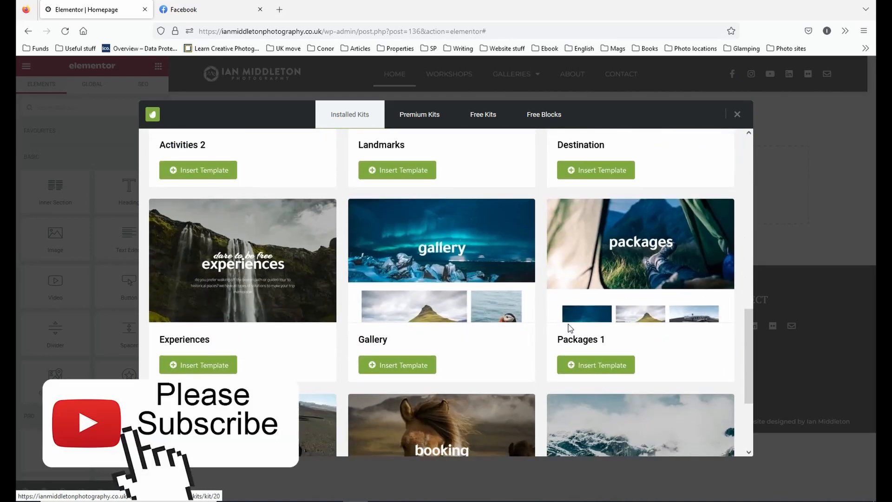
left_click(542, 116)
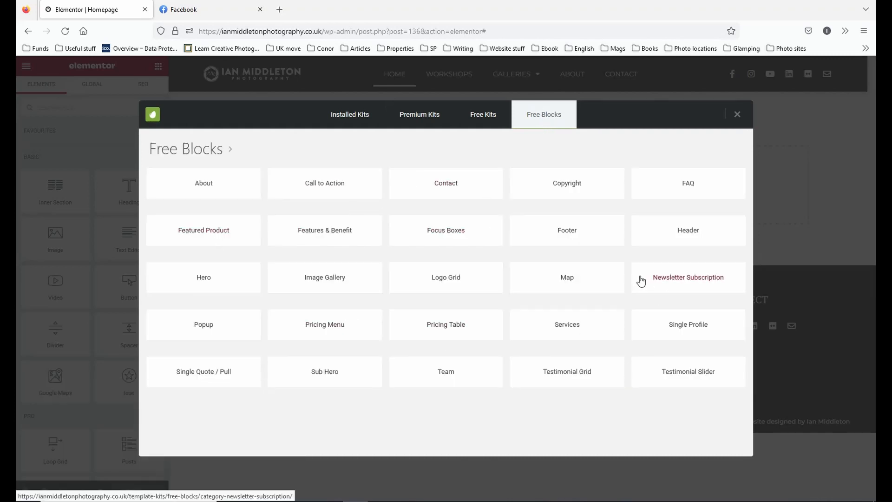
left_click(737, 115)
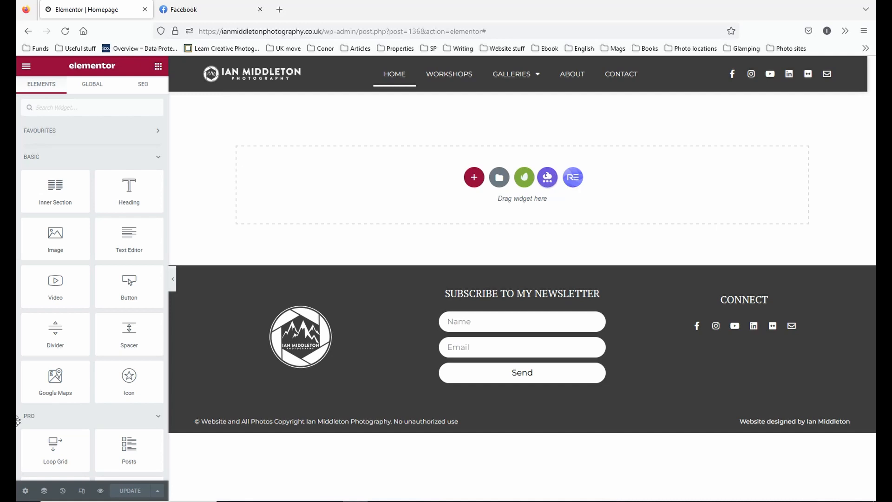
Open the Templately library from the empty section and look through its page templates limited to Starter ones.
left_click(547, 178)
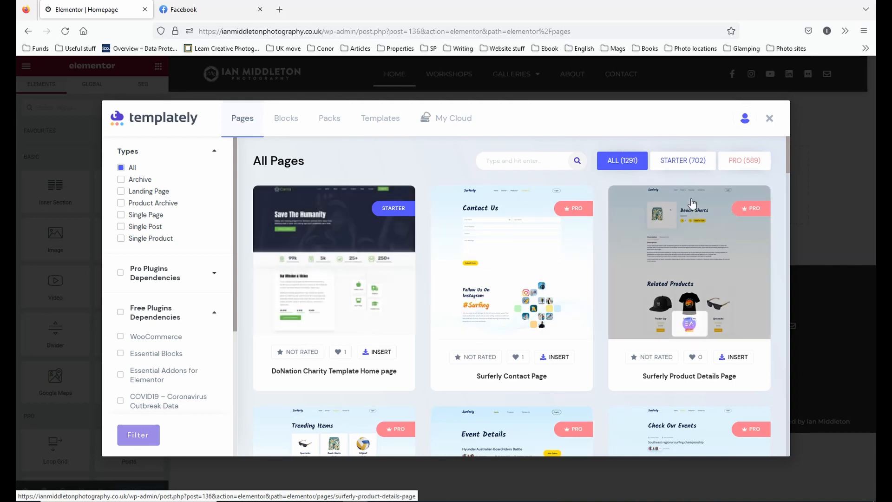
left_click(679, 165)
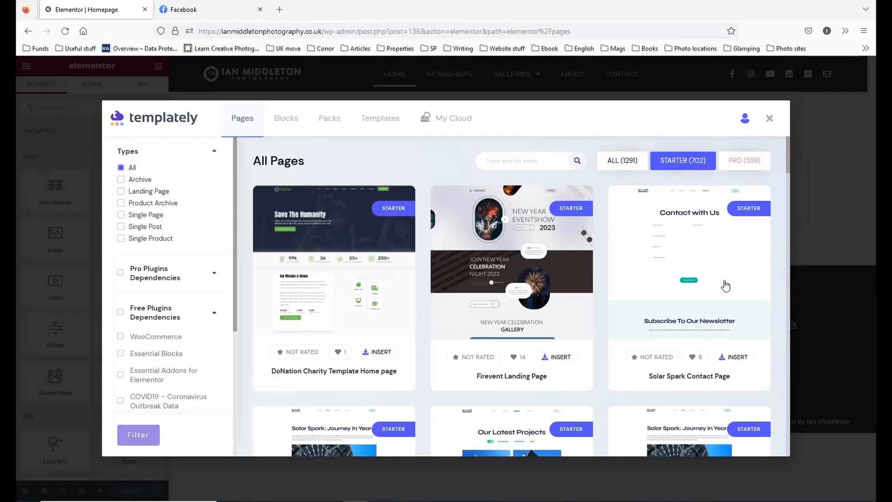
scroll(722, 269, "down", 5)
scroll(721, 284, "down", 4)
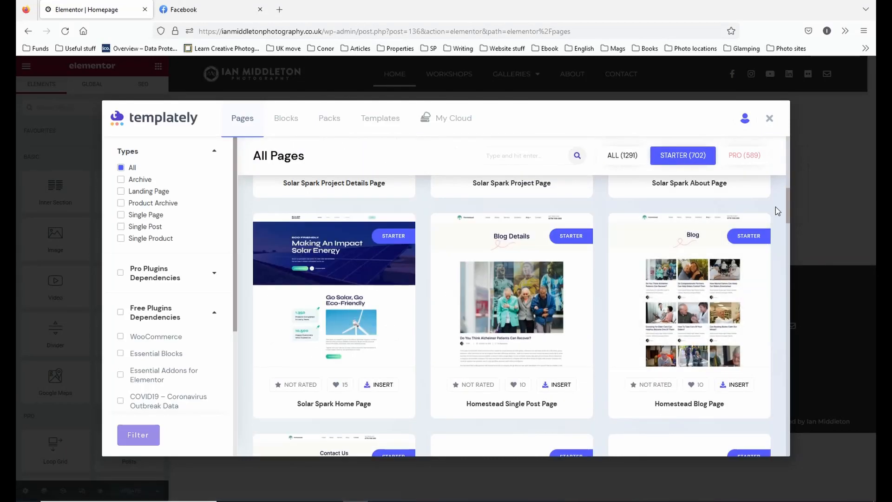
scroll(781, 242, "down", 12)
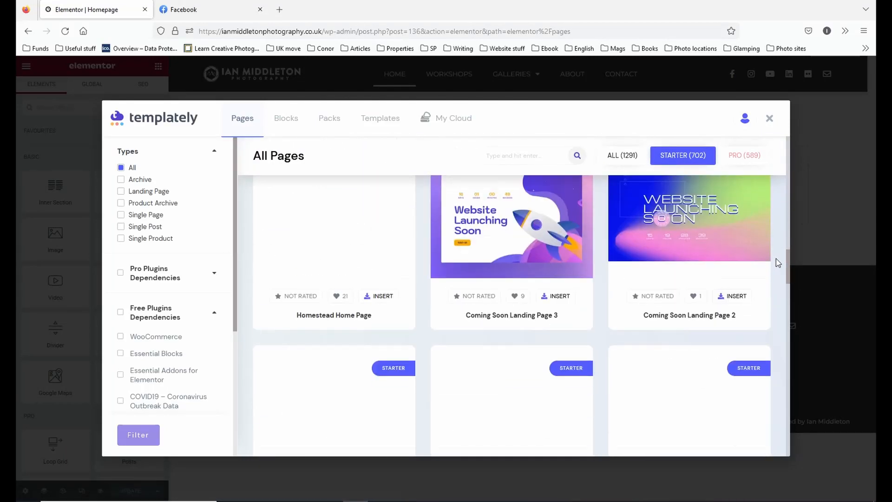
scroll(781, 259, "up", 15)
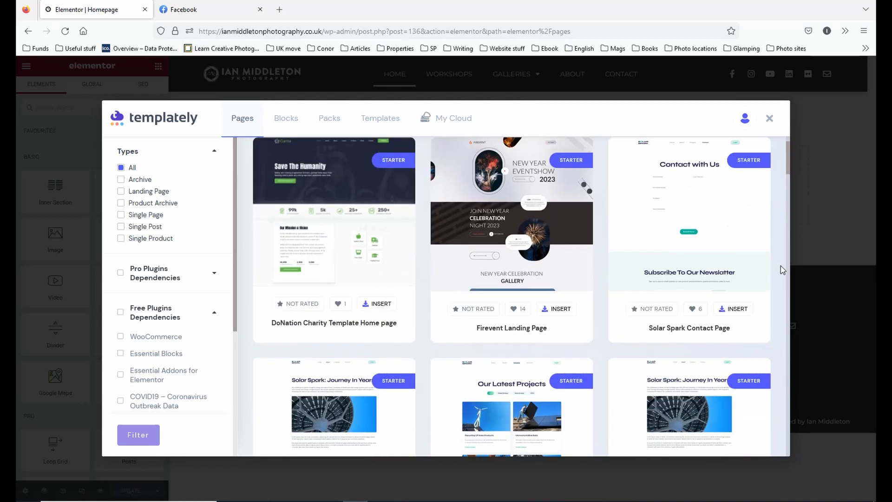
scroll(784, 275, "down", 8)
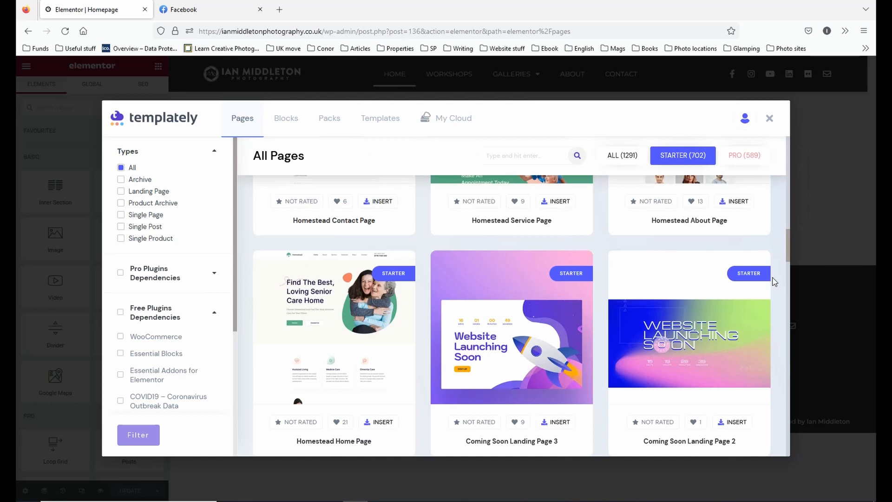
scroll(571, 258, "up", 3)
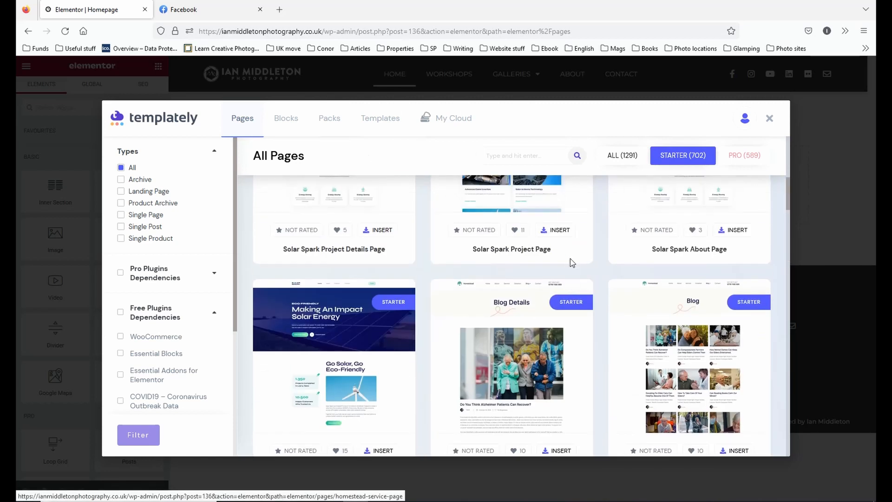
scroll(571, 258, "up", 5)
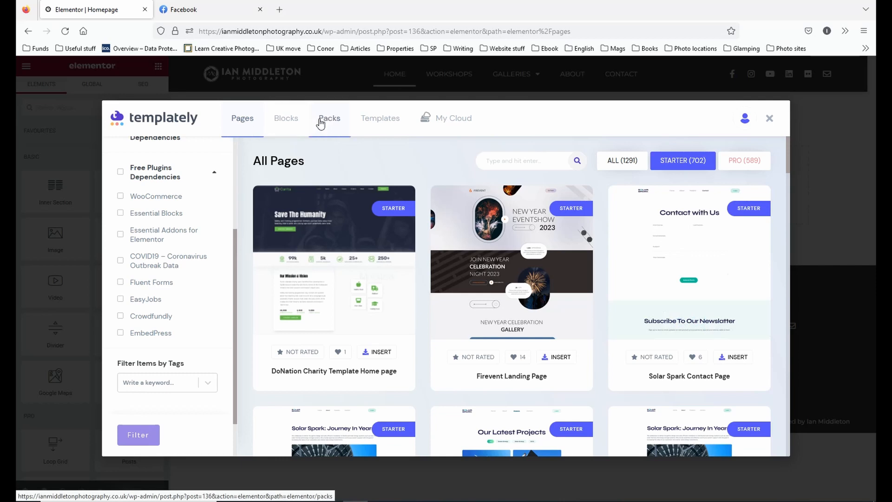
Review the list of own saved templates in the Templately library.
left_click(377, 125)
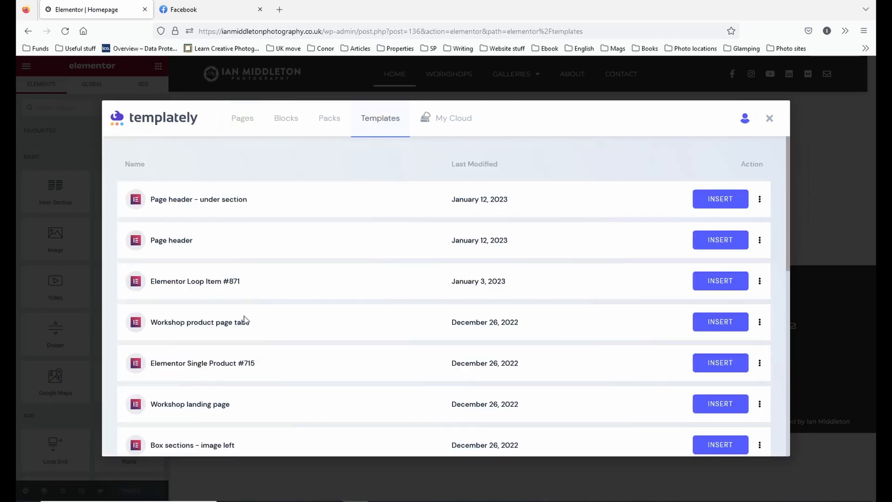
scroll(235, 335, "down", 2)
scroll(288, 339, "up", 2)
Search Templately's Starter page templates for "photography" and look through the matching designs.
left_click(261, 120)
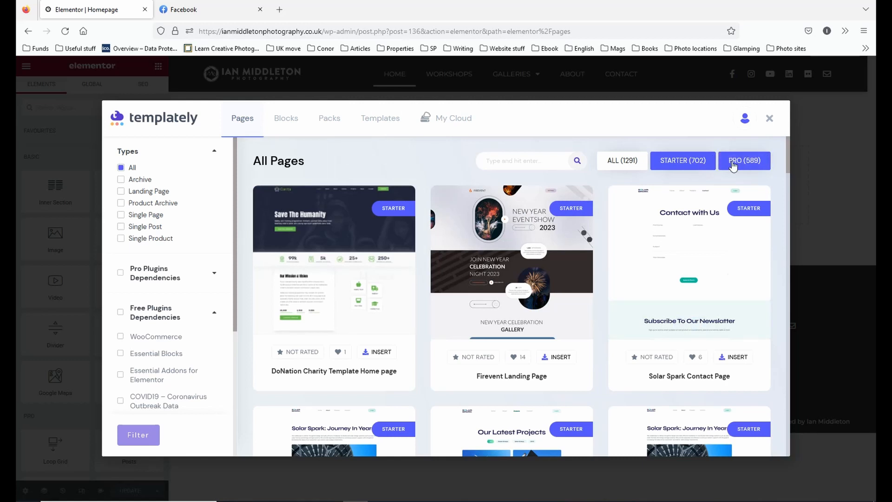
left_click(624, 163)
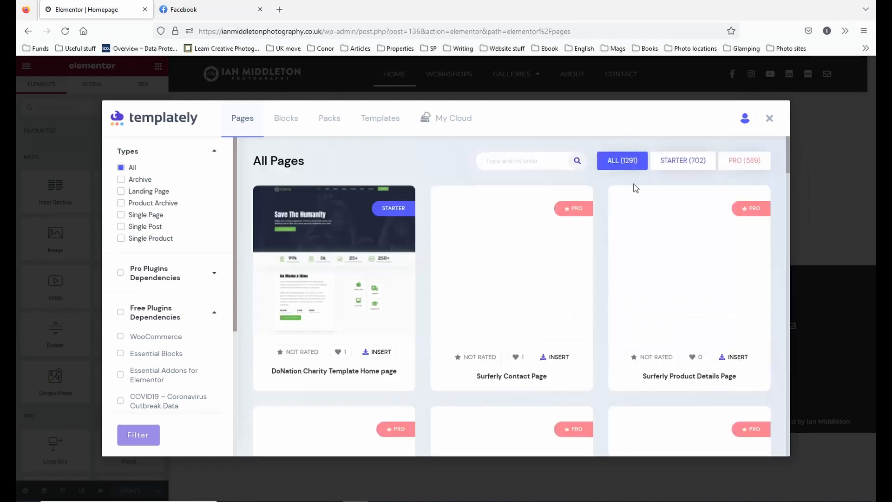
left_click(685, 166)
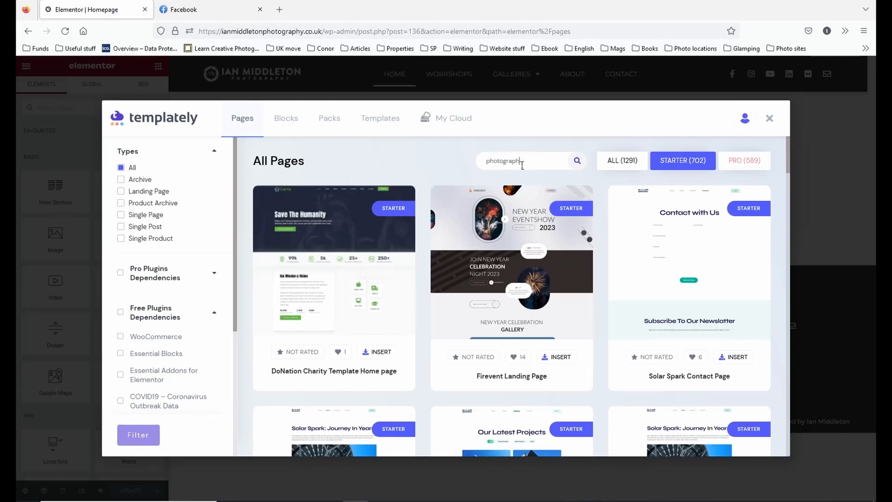
type("y")
key("Return")
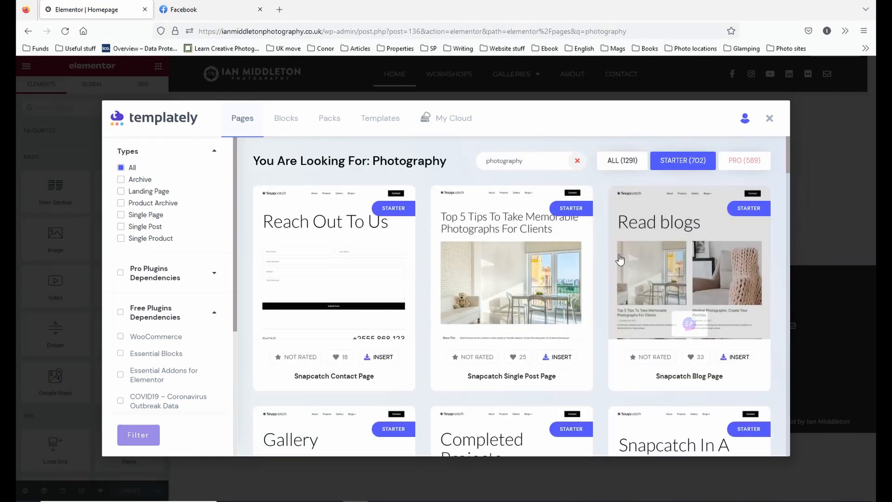
scroll(632, 335, "down", 8)
scroll(630, 337, "down", 3)
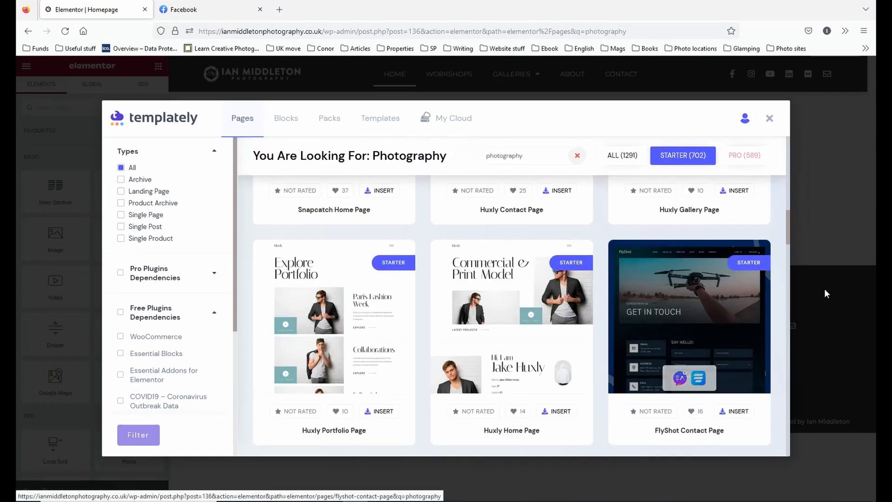
scroll(668, 312, "up", 10)
Look through Templately's "photography" page results limited to Pro designs, and again with all plans included.
left_click(749, 160)
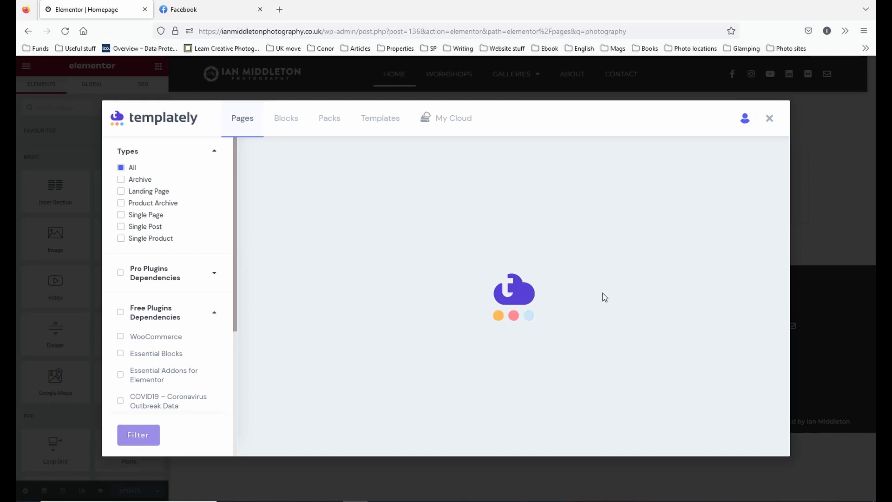
scroll(601, 298, "down", 9)
scroll(600, 302, "up", 9)
left_click(604, 161)
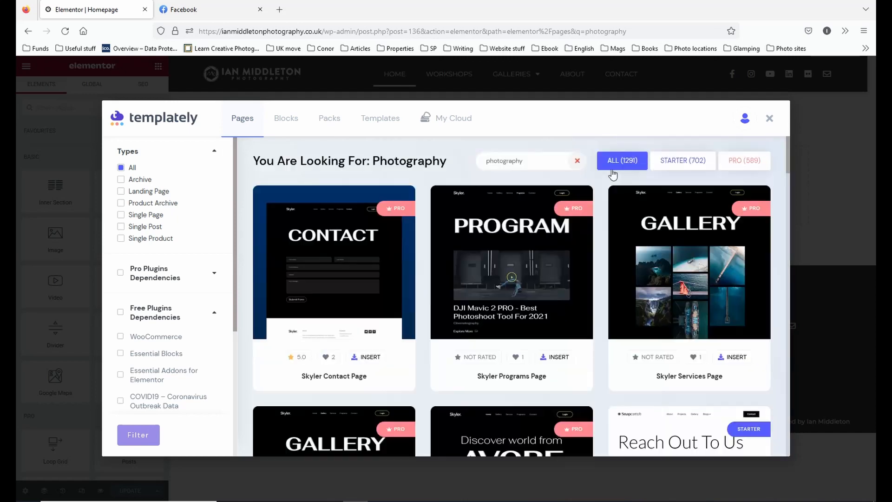
scroll(677, 298, "down", 8)
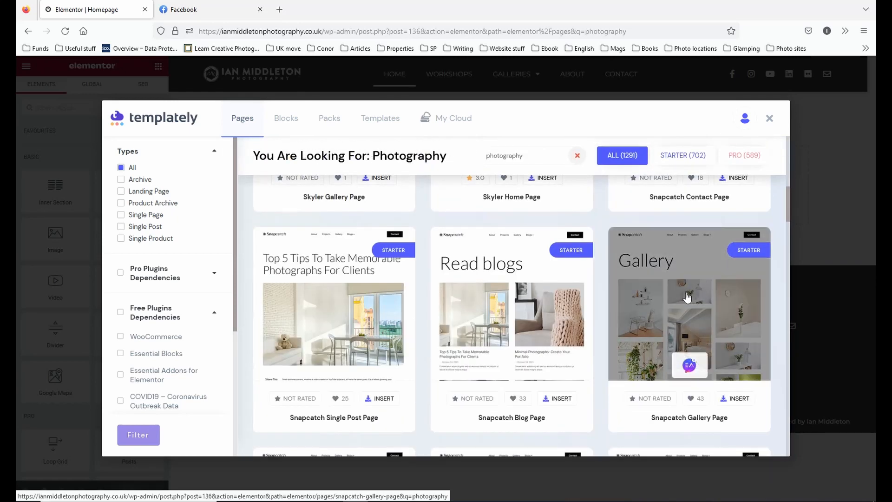
scroll(688, 297, "down", 6)
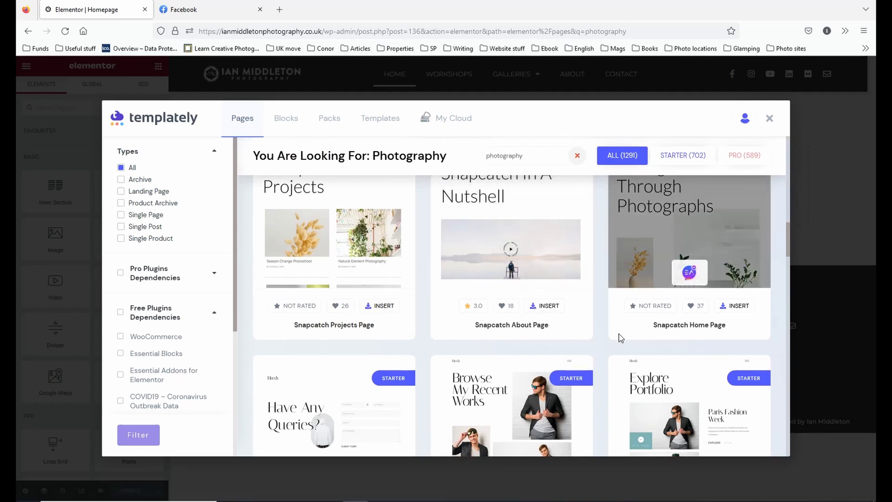
scroll(620, 337, "down", 5)
Search Templately's pages for "travel", clear the search and close the library without inserting anything.
left_click_drag(524, 159, 485, 160)
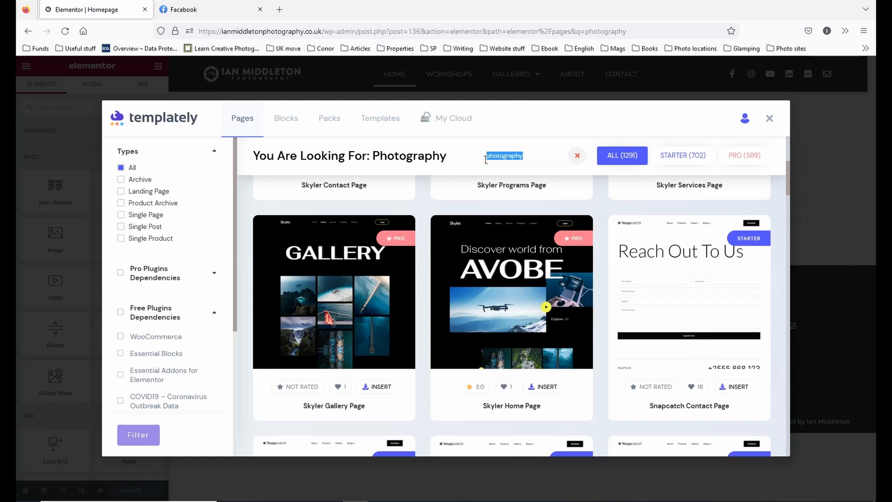
type("travel")
key("Return")
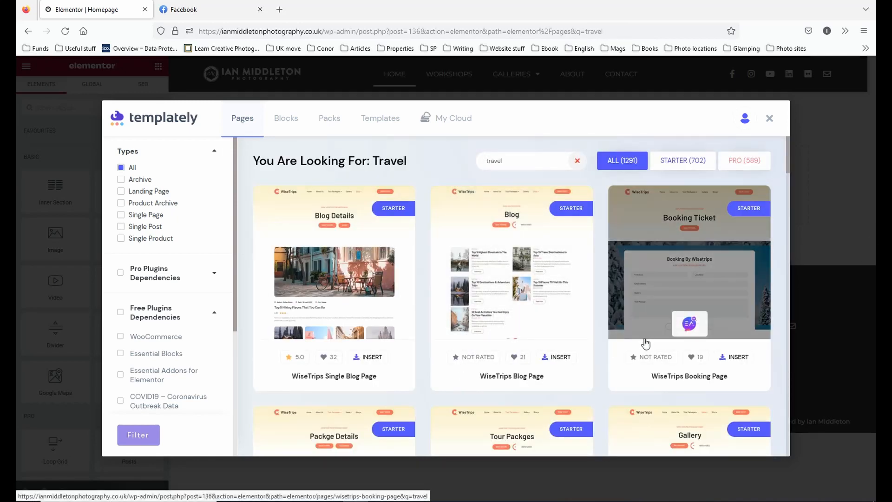
left_click(576, 161)
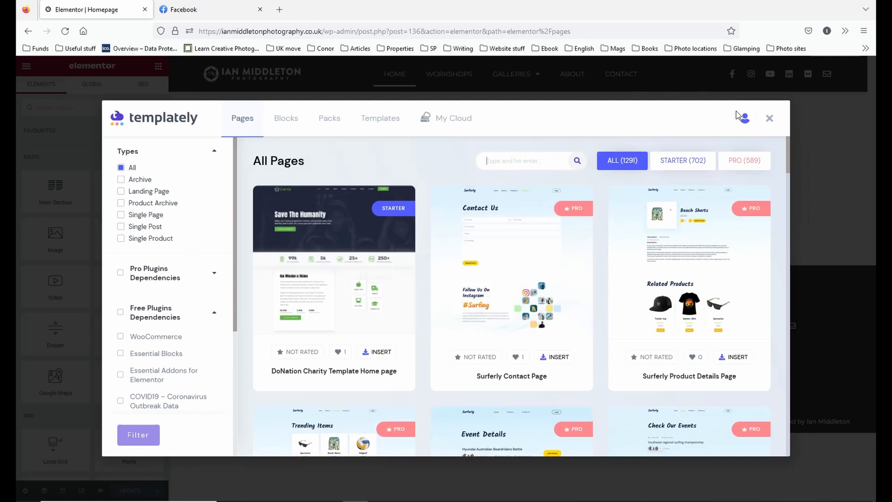
left_click(769, 118)
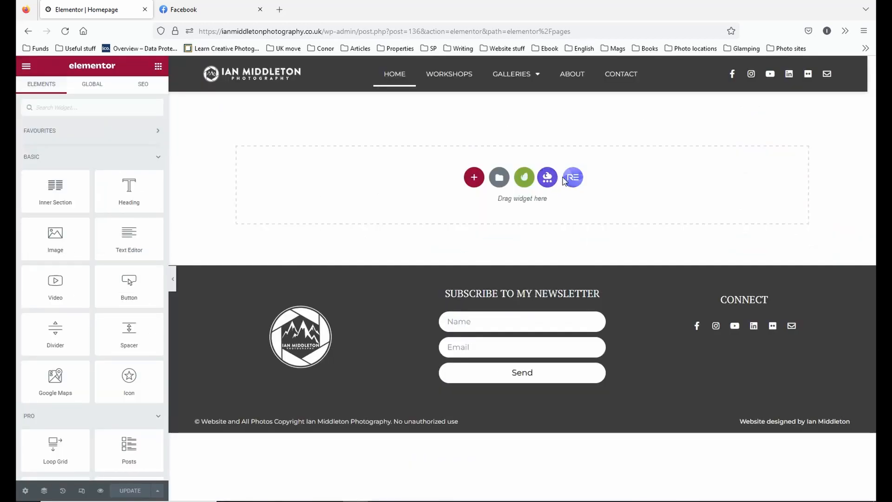
Look over the RE library's page templates, its free/premium filter options and its blocks, and close the library.
left_click(573, 177)
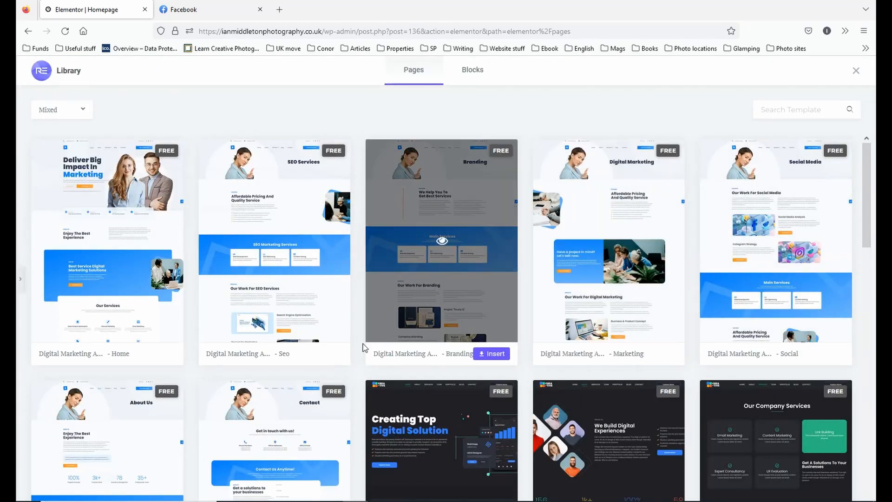
left_click(82, 113)
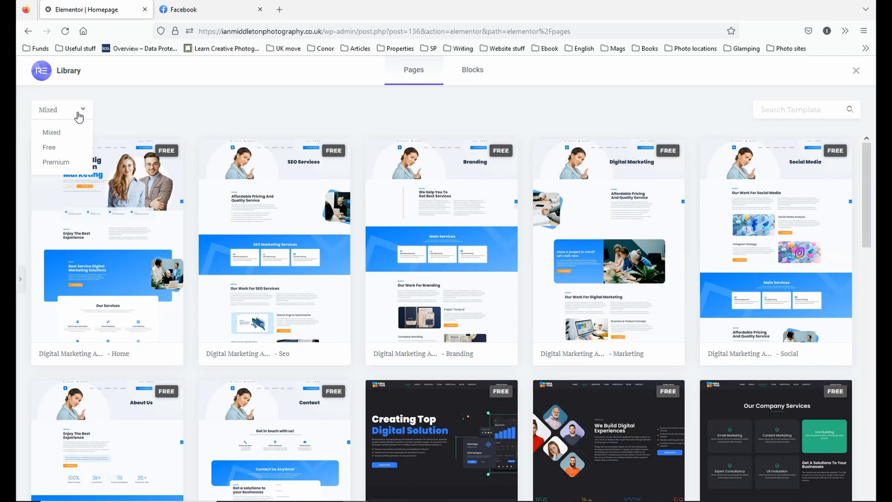
left_click(428, 82)
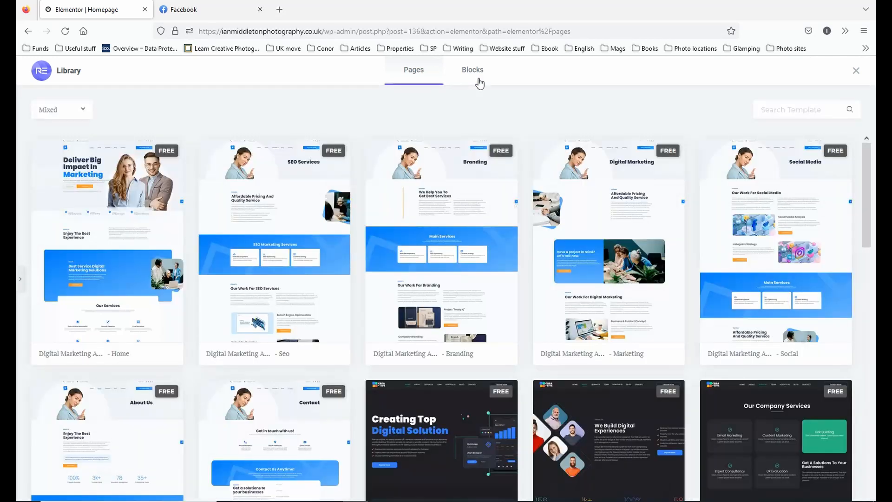
left_click(479, 82)
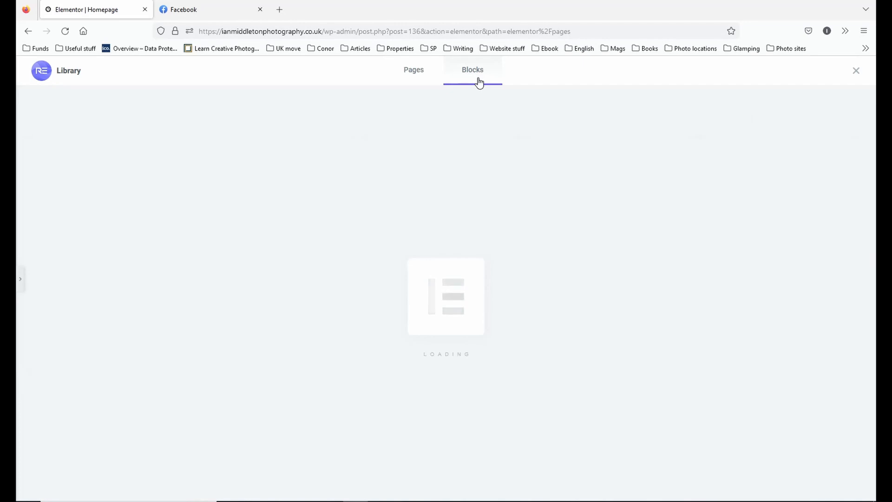
left_click(857, 72)
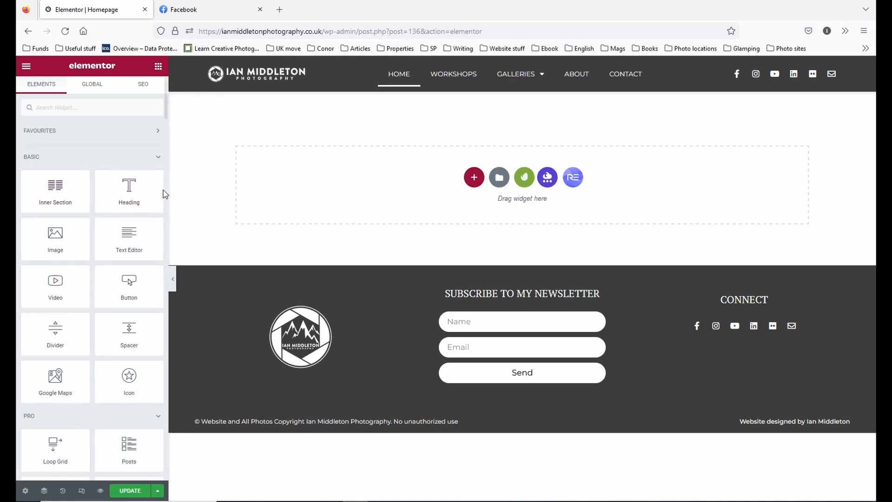
Try out a Heading widget on the empty page, checking its section and widget settings, and delete the section.
left_click_drag(130, 193, 408, 190)
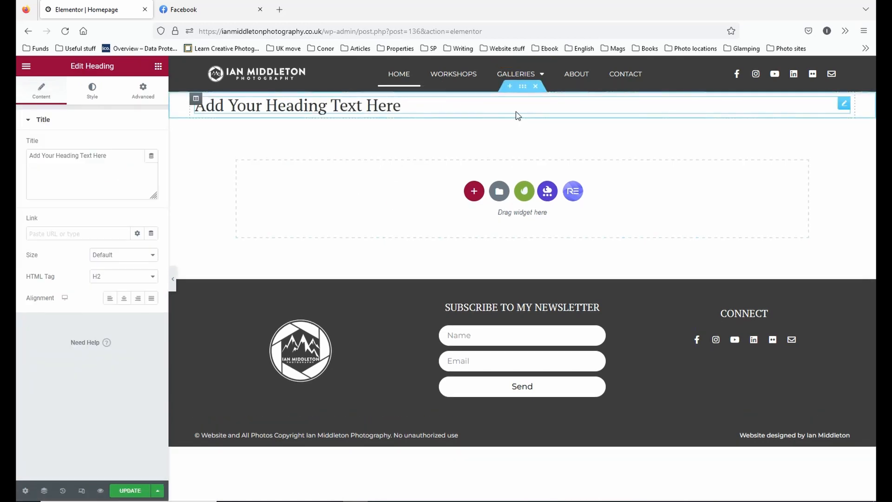
left_click(523, 88)
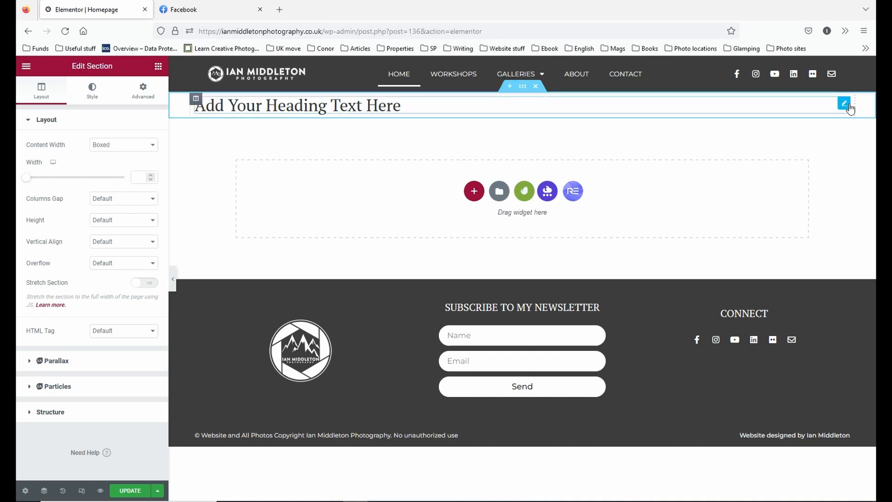
left_click(844, 105)
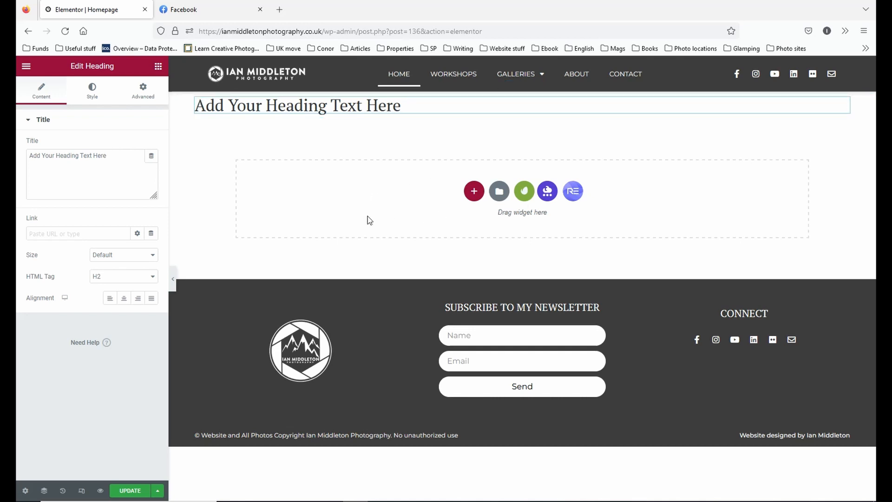
mouse_move(539, 93)
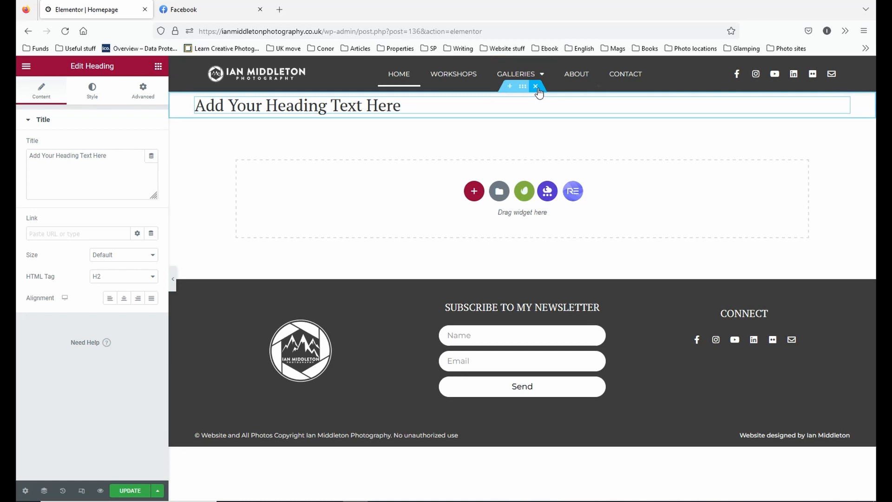
left_click(536, 88)
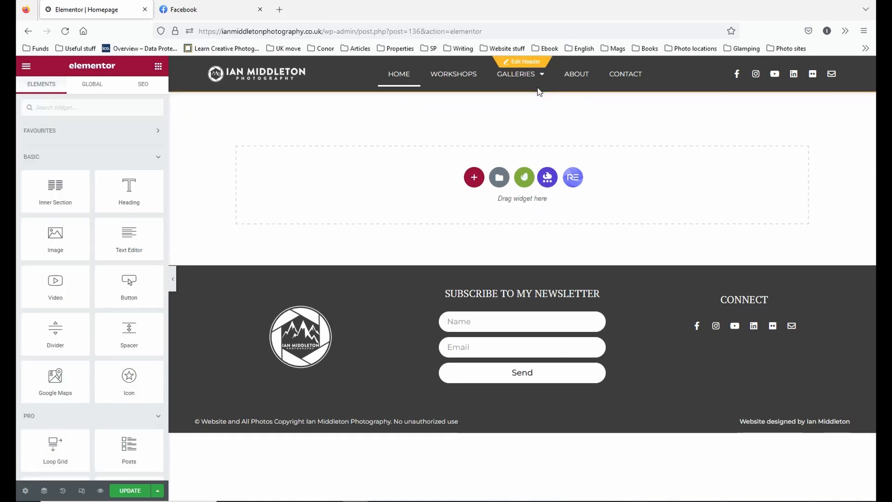
Add a new section with the single-column structure and insert a second column into it.
left_click(475, 178)
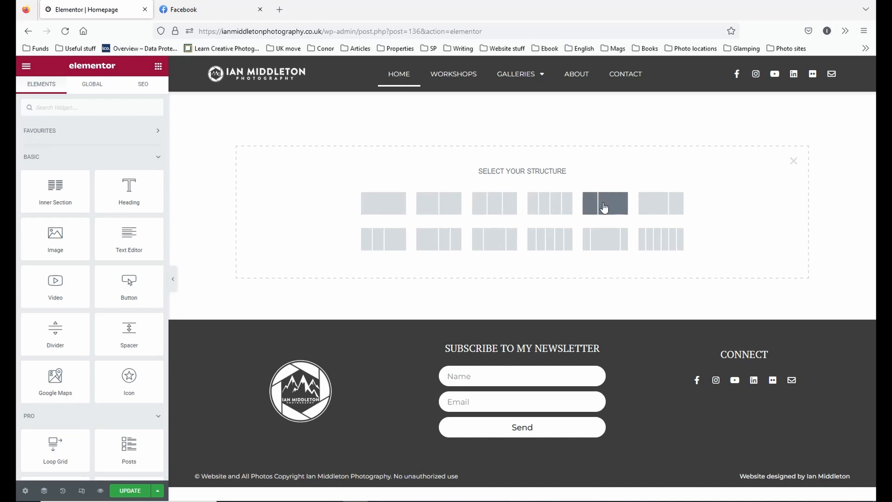
left_click(378, 206)
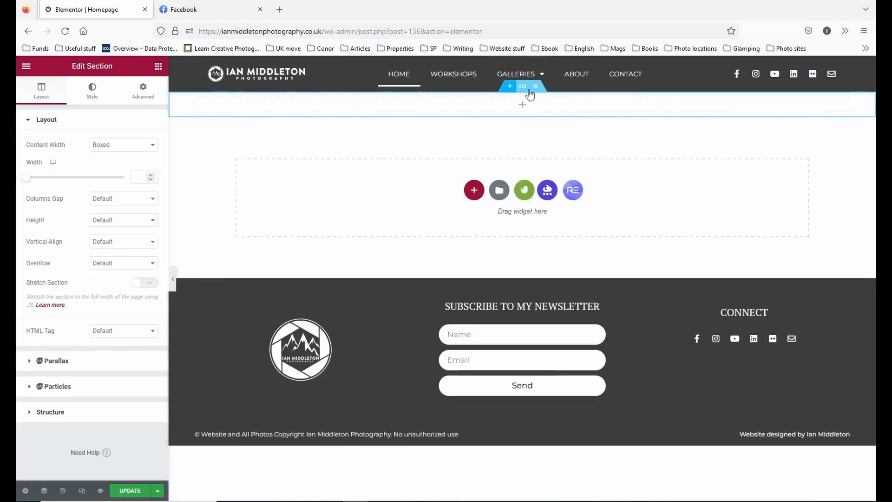
mouse_move(194, 105)
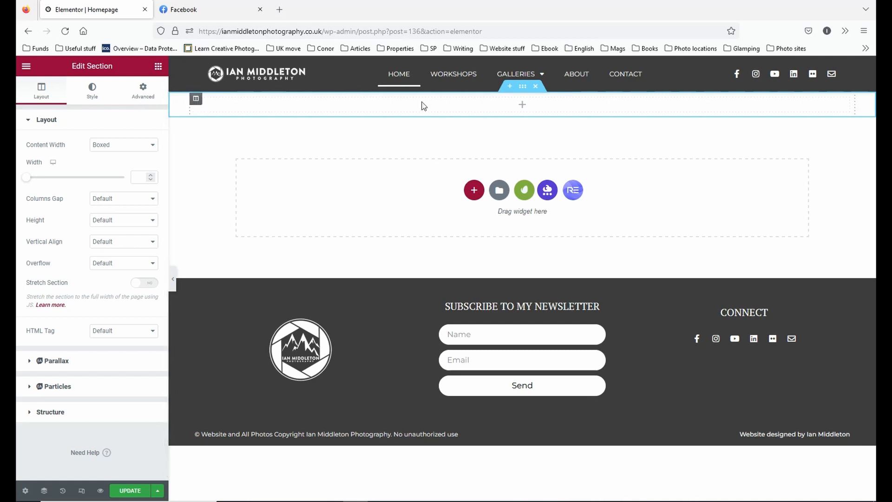
left_click(196, 99)
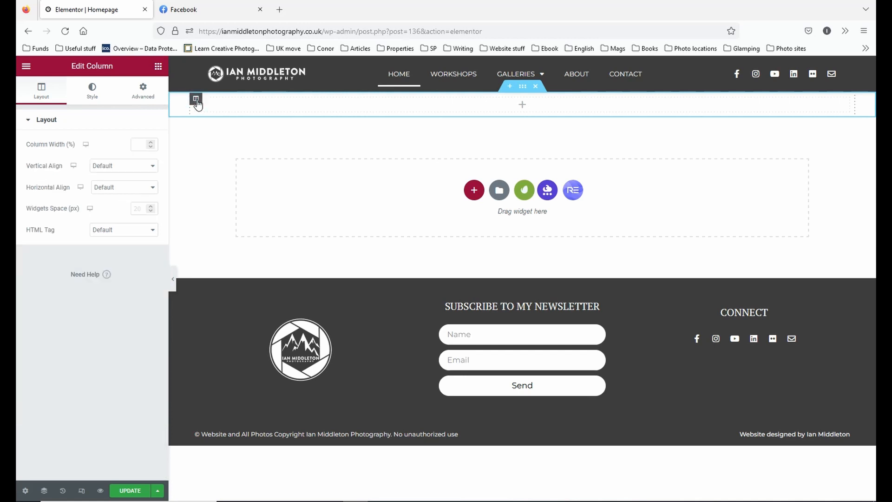
right_click(197, 104)
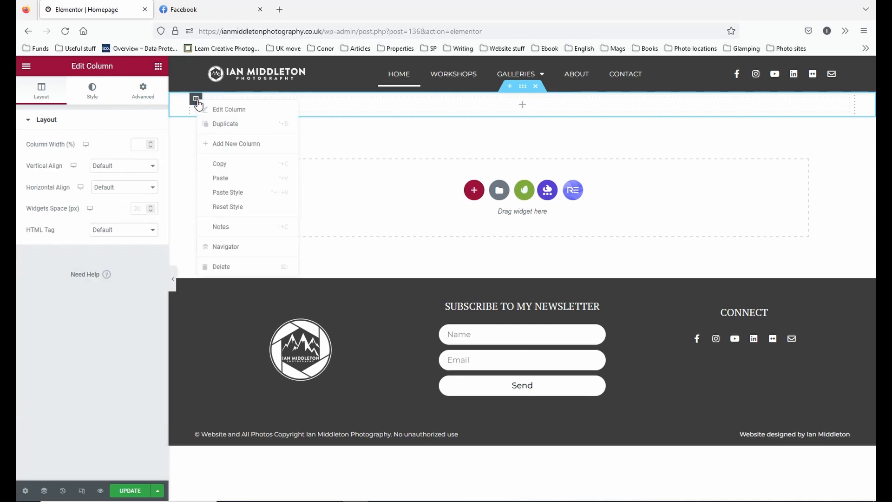
left_click(230, 143)
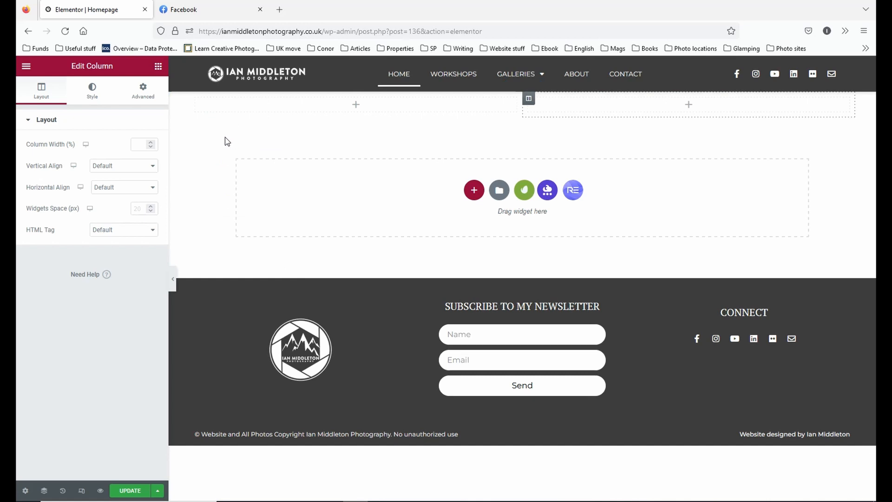
Resize the section's two columns so that the second one takes 75% of the width.
left_click_drag(196, 99, 197, 98)
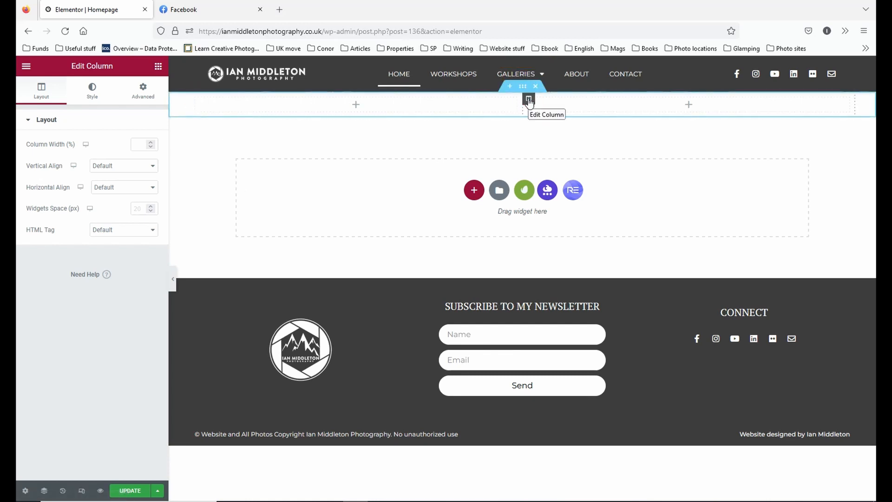
left_click(196, 98)
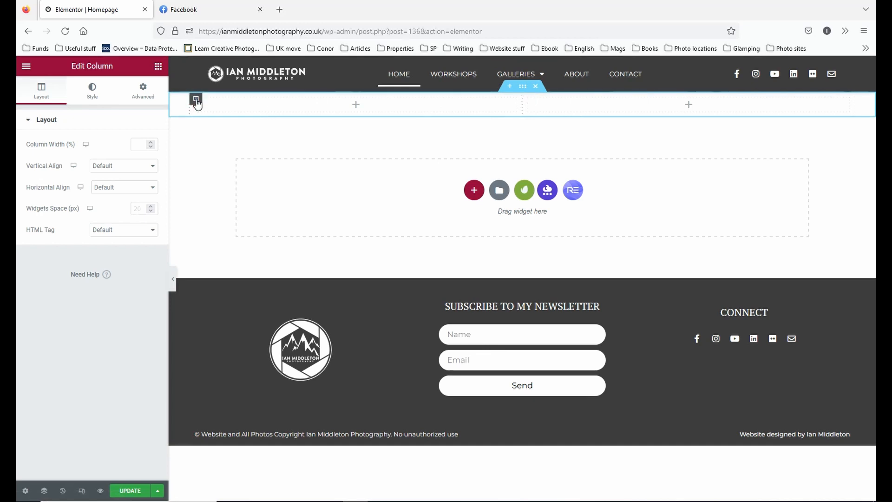
left_click(139, 144)
type("75")
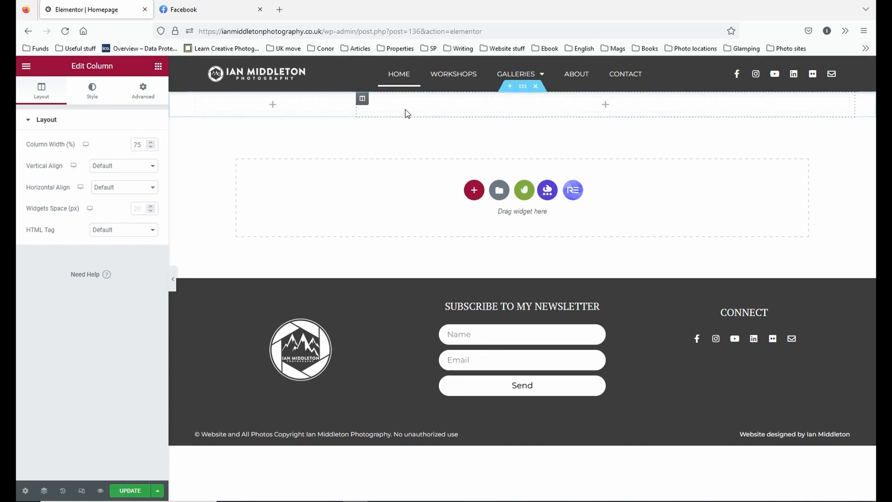
Add a third column to the section and set the first column's width to 10% and the second's to 40%.
right_click(363, 99)
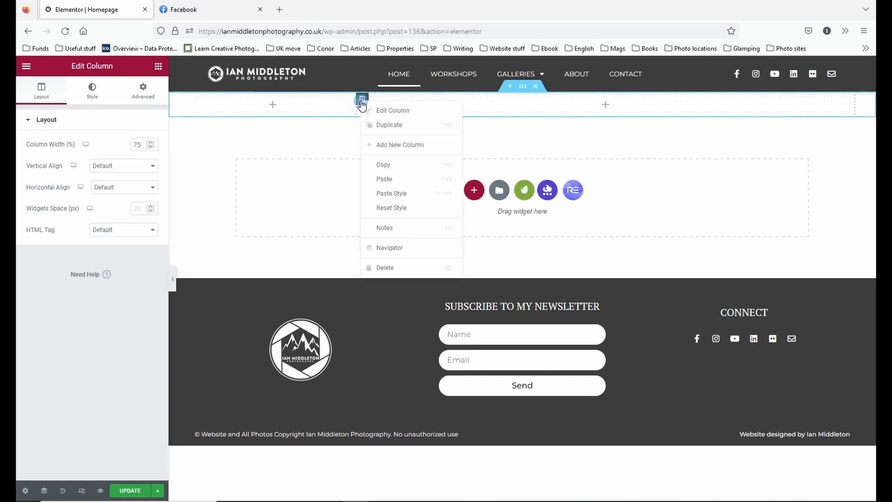
left_click(398, 145)
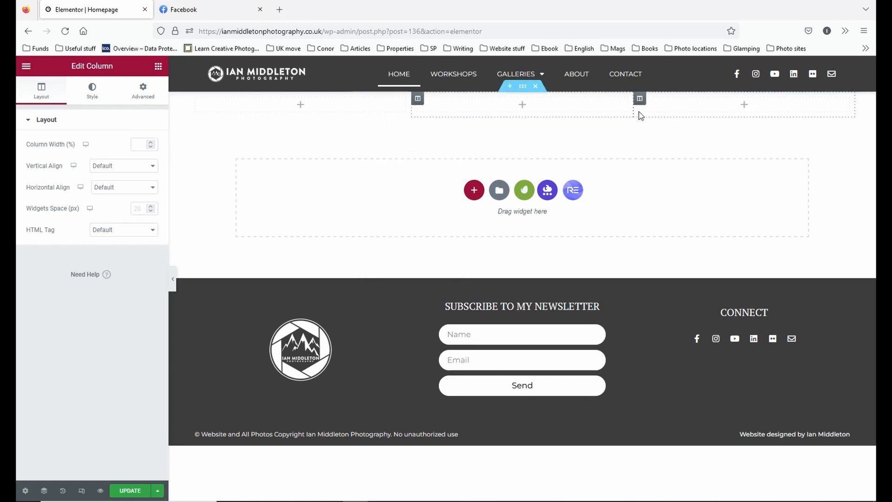
left_click(195, 98)
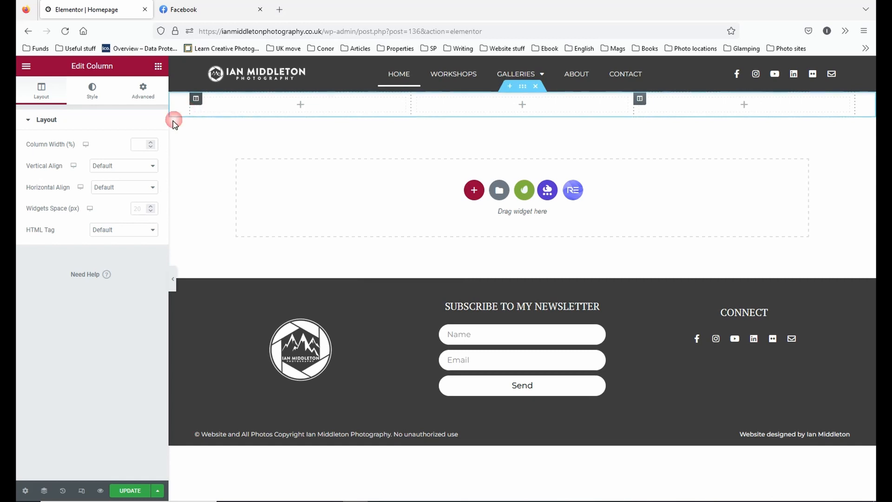
left_click(137, 144)
type("10")
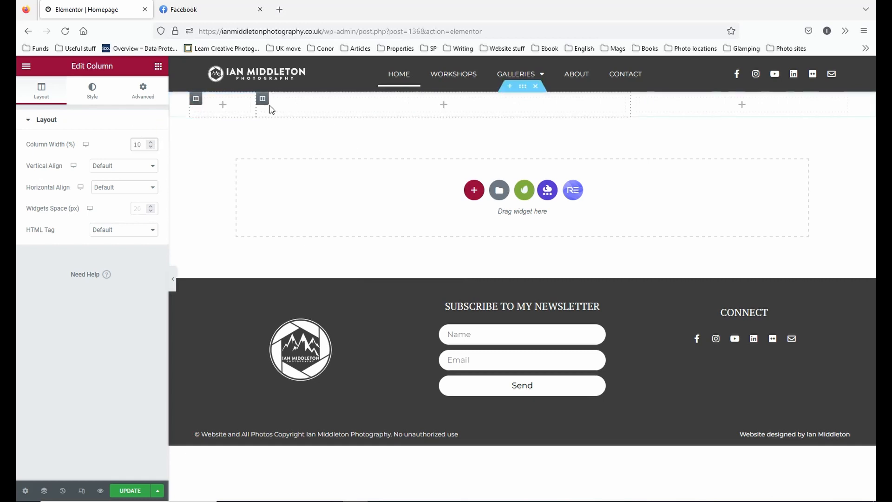
left_click(262, 98)
double_click(139, 144)
type("40")
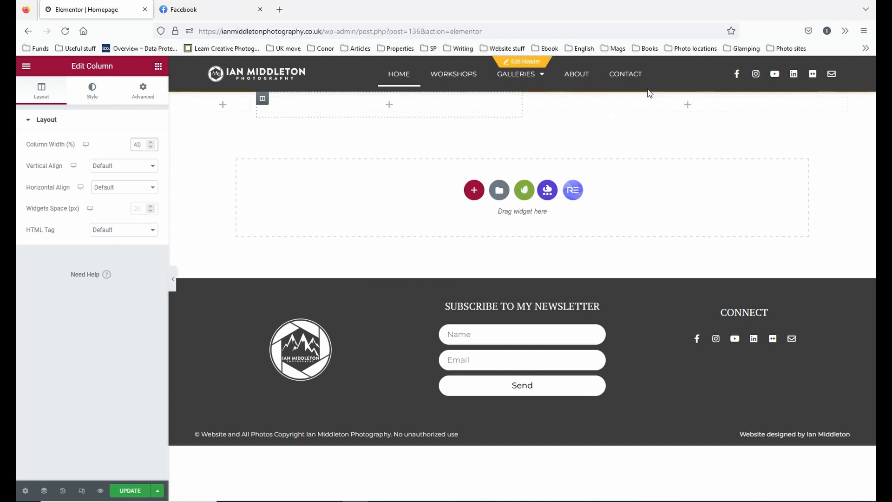
Delete the third and second columns so that the section keeps only its first column.
left_click(528, 98)
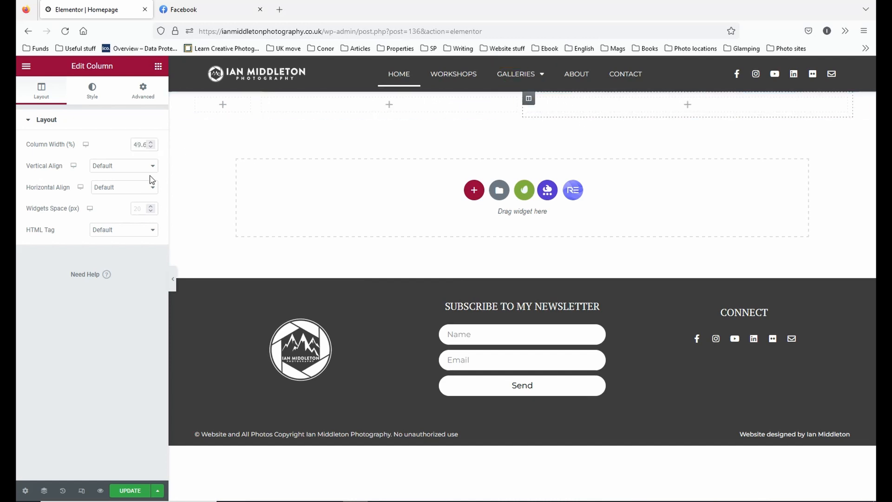
mouse_move(540, 97)
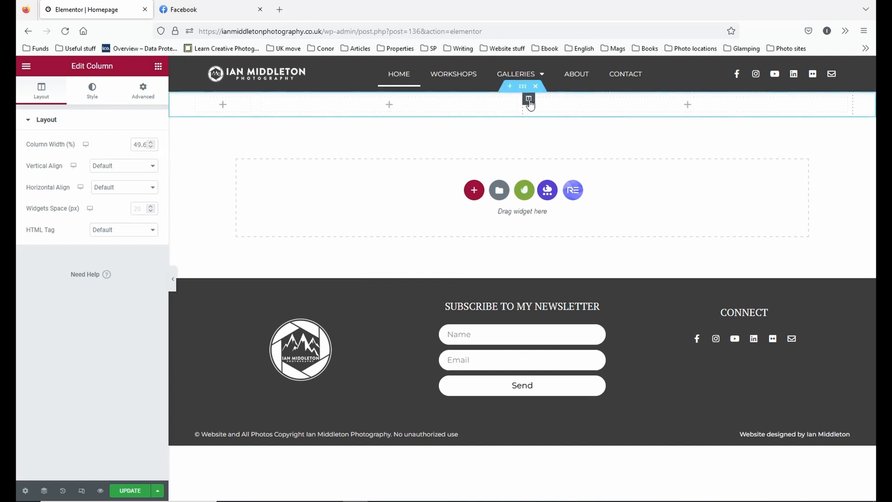
right_click(528, 98)
left_click(578, 269)
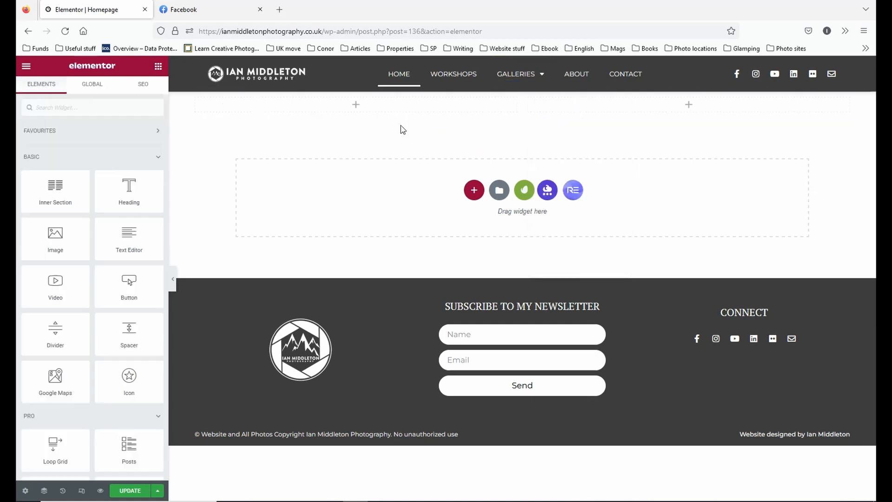
right_click(528, 100)
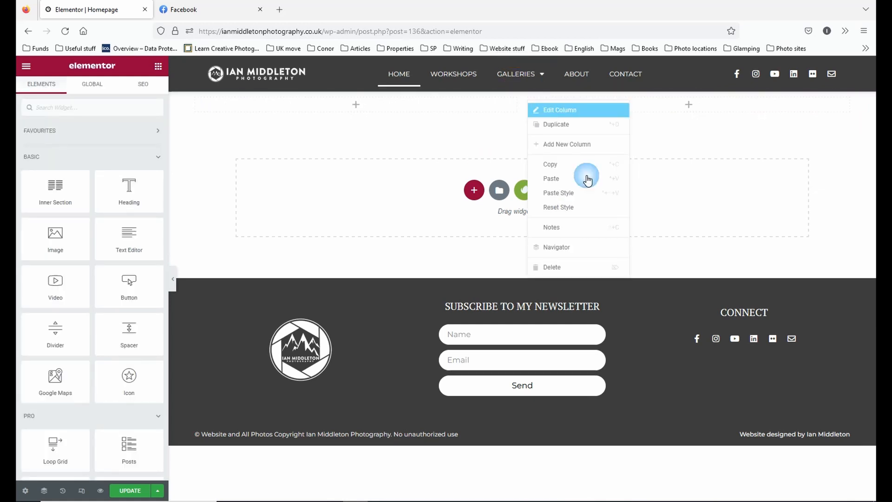
left_click(593, 265)
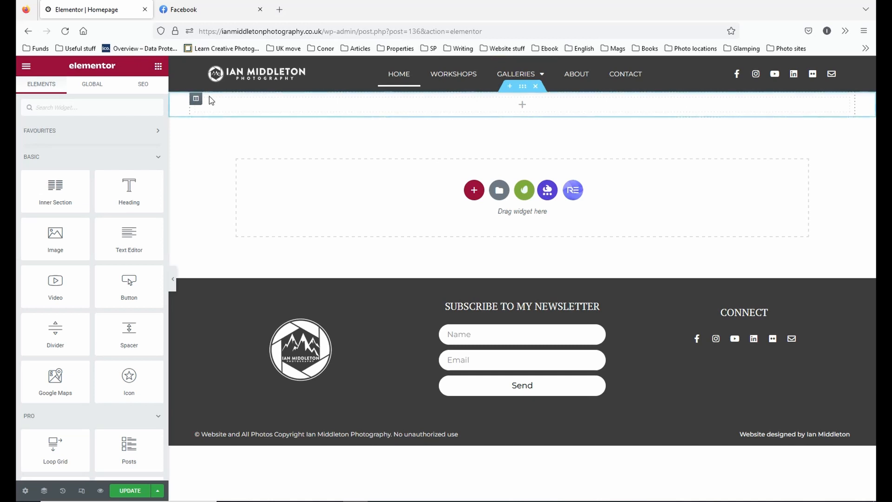
right_click(197, 99)
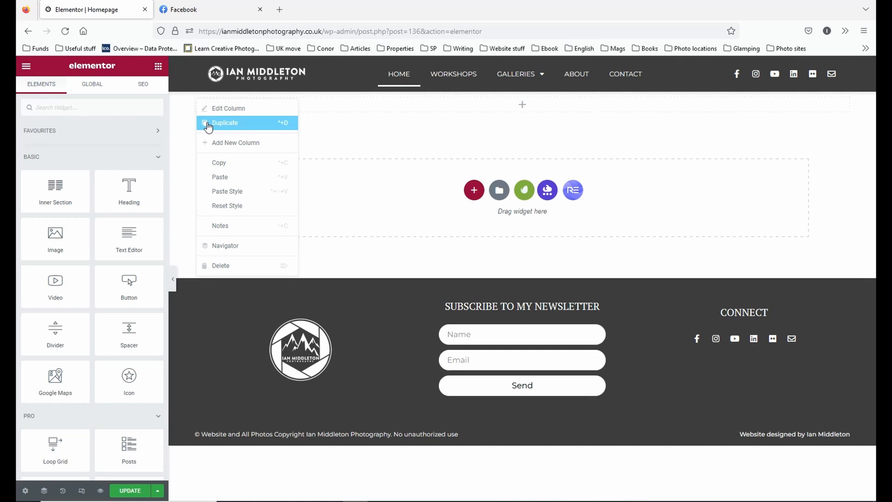
left_click(513, 140)
left_click(522, 87)
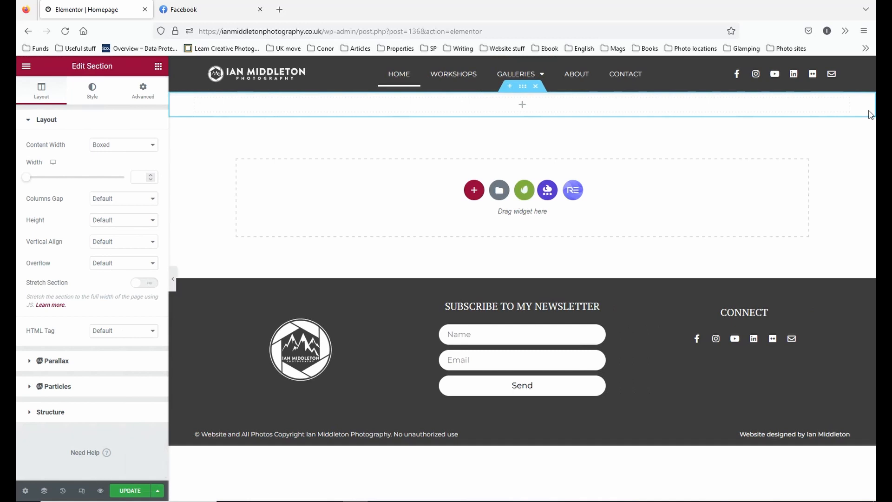
left_click(530, 104)
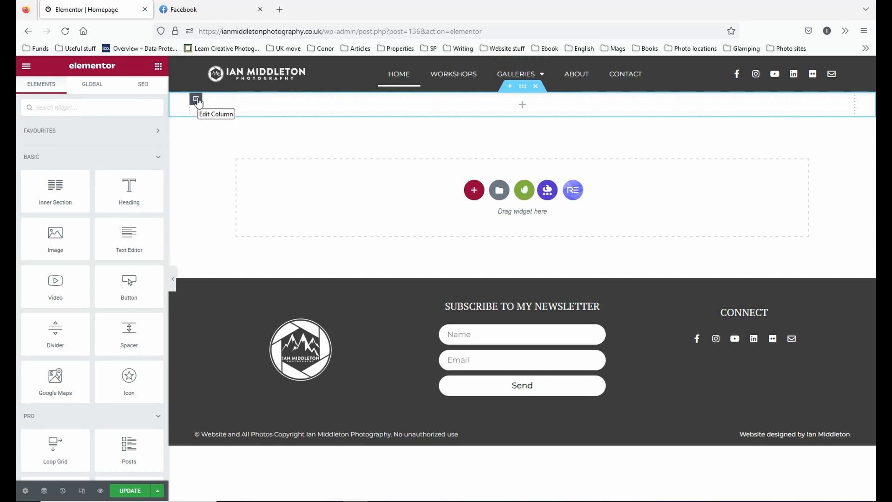
Try the Full Width content width on the section and return it to Boxed.
left_click(523, 86)
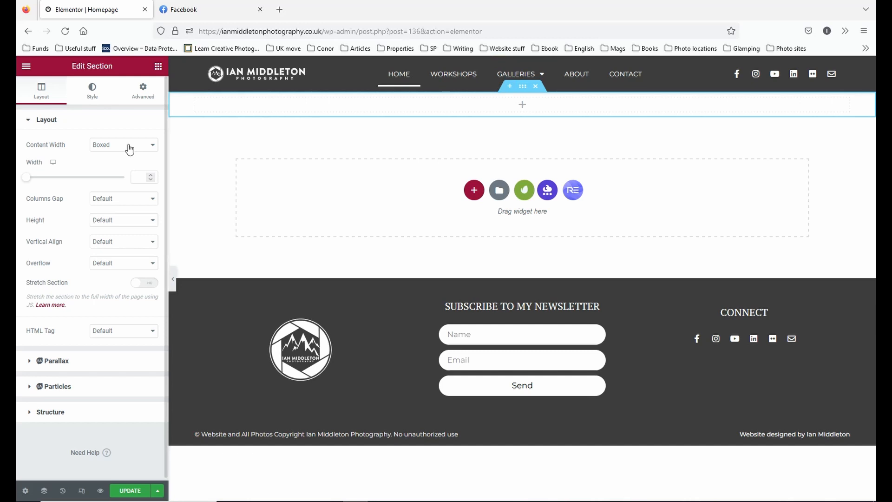
left_click(129, 149)
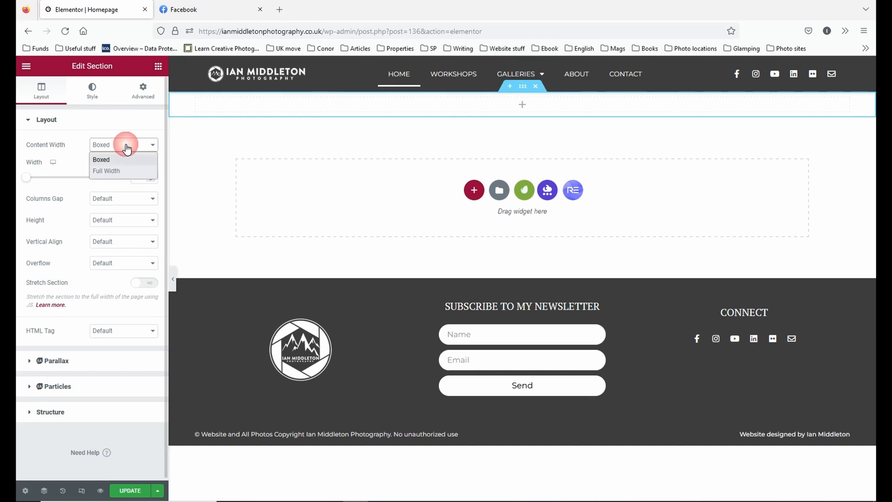
left_click(115, 171)
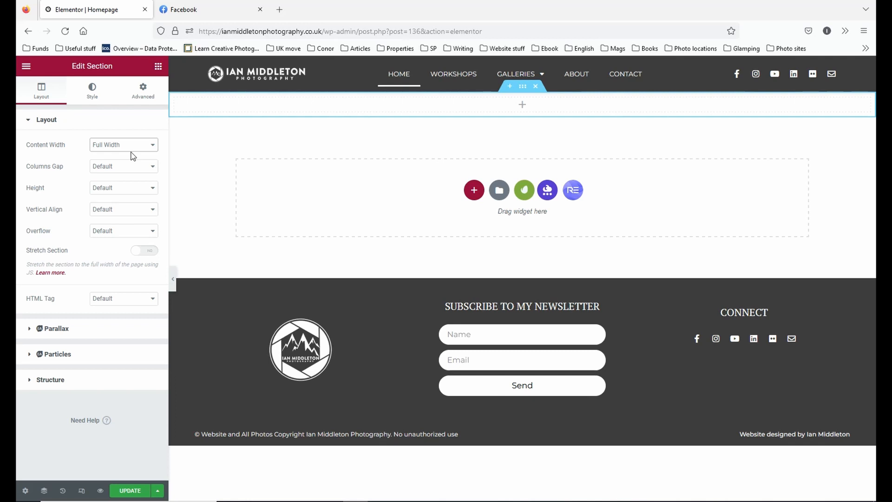
left_click(133, 146)
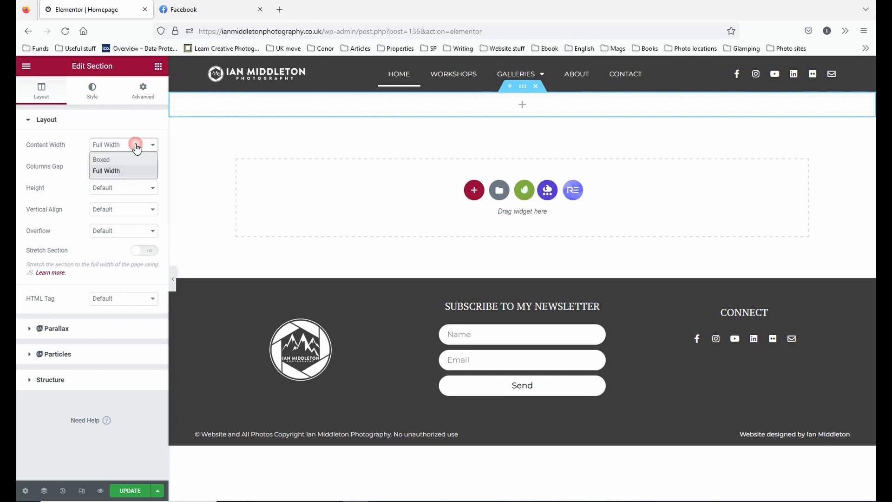
left_click(129, 162)
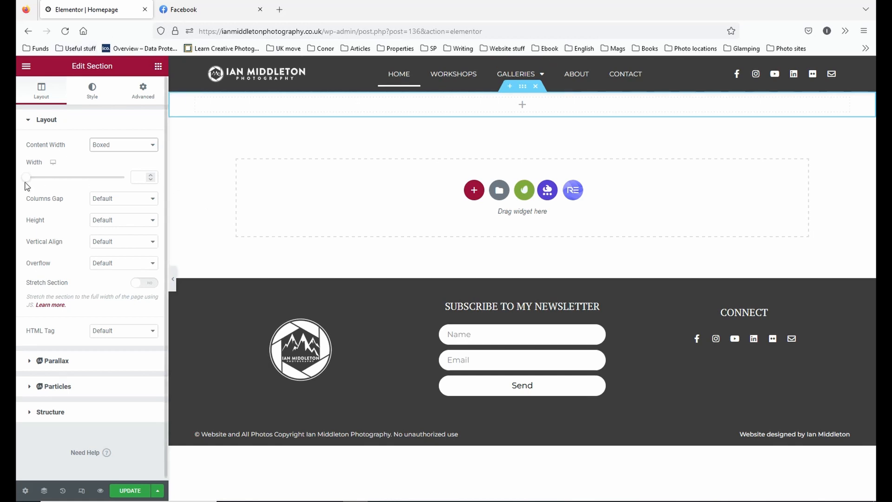
Try a custom width for the section's boxed content and clear the value again.
left_click_drag(27, 182, 88, 176)
double_click(133, 177)
key("BackSpace")
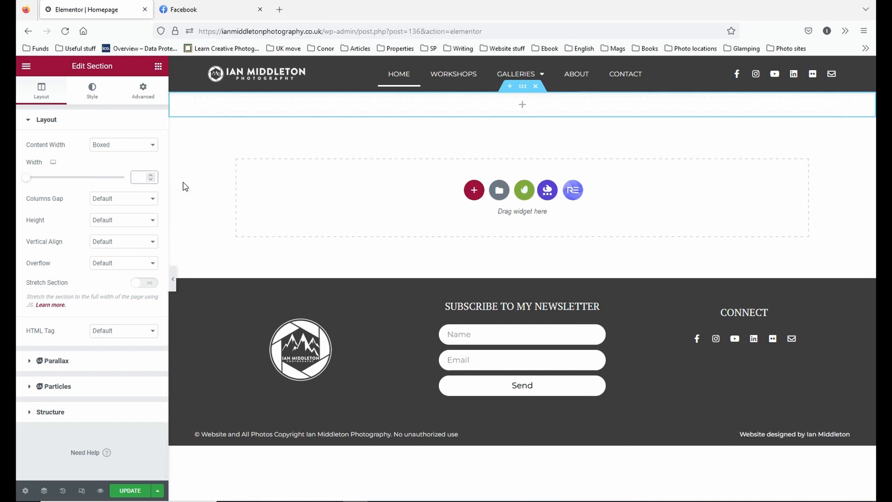
Try a default content width of 1400 px in the site-wide layout settings.
left_click(26, 66)
left_click(62, 113)
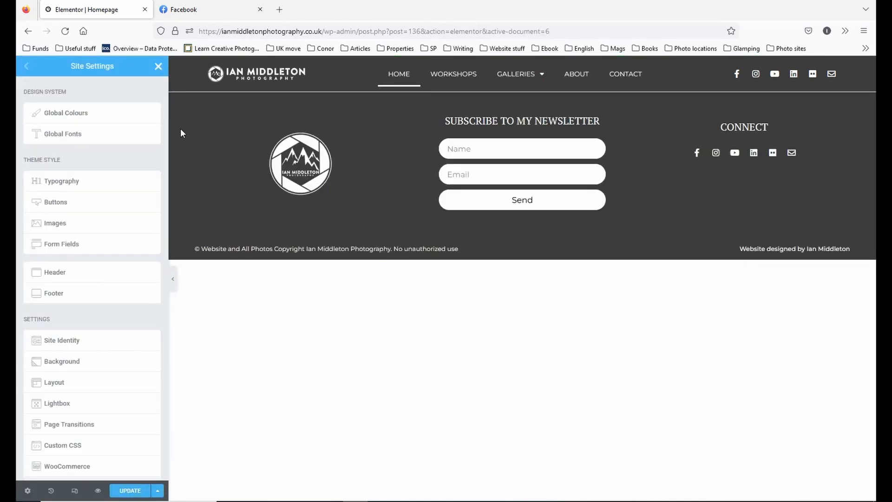
left_click(45, 388)
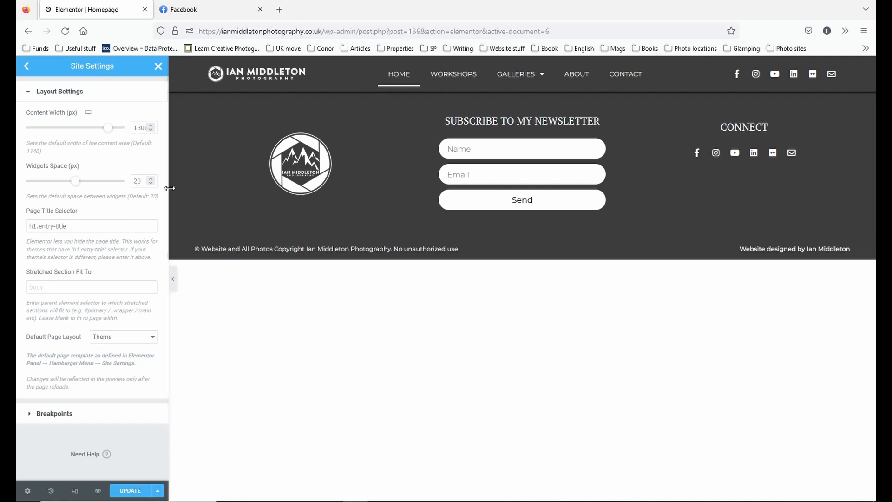
double_click(140, 128)
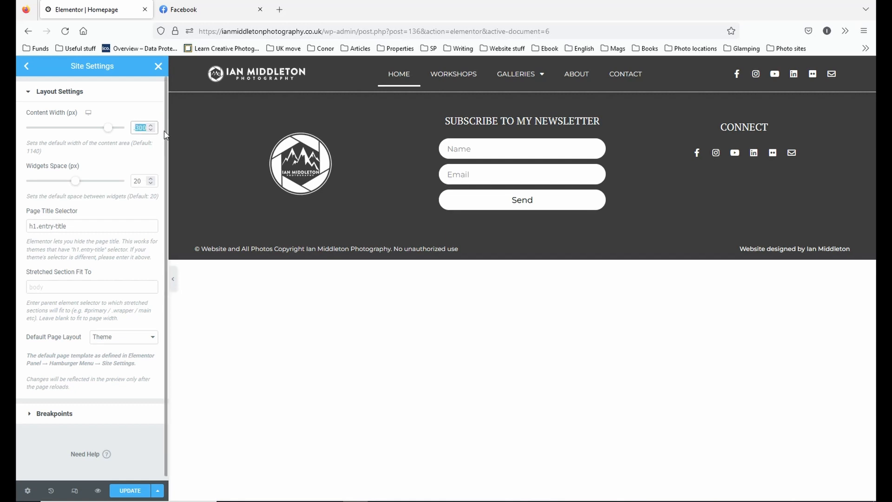
type("1400")
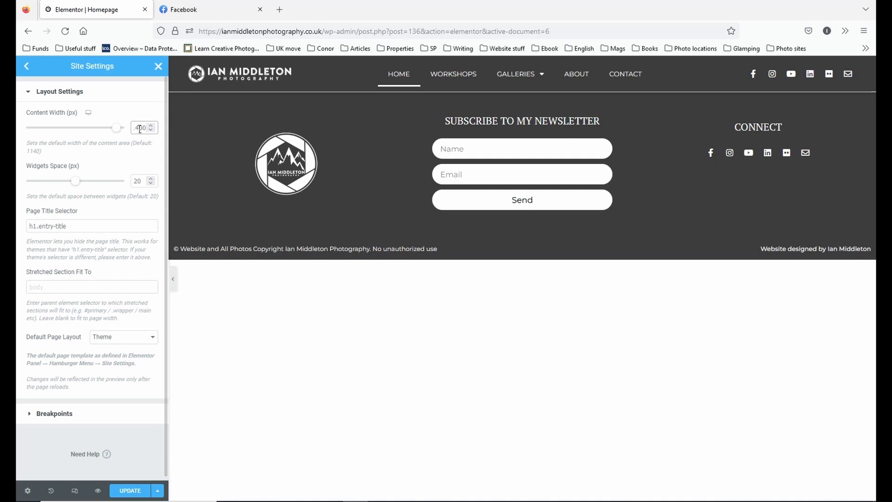
Set the site's default content width back to 1300 px and update the site settings.
left_click_drag(137, 128, 141, 126)
type("3")
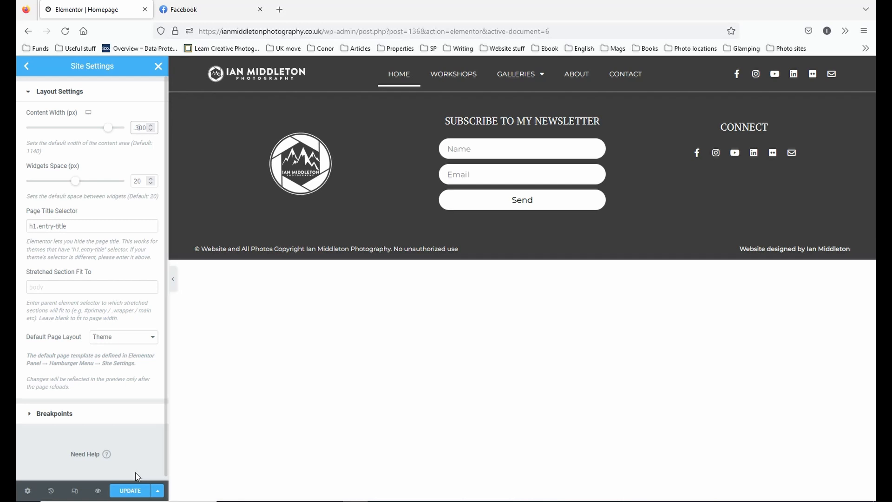
left_click(129, 489)
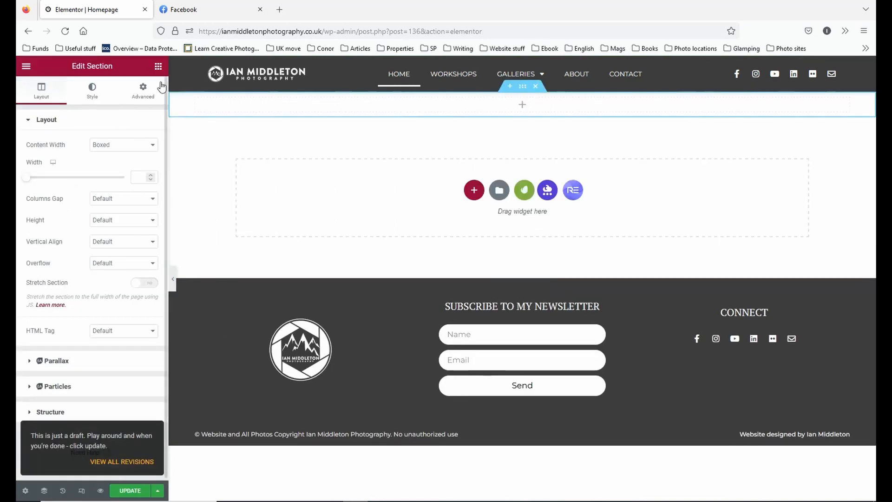
Reopen the section's layout settings, experiment with its boxed width and leave the value empty.
left_click(158, 67)
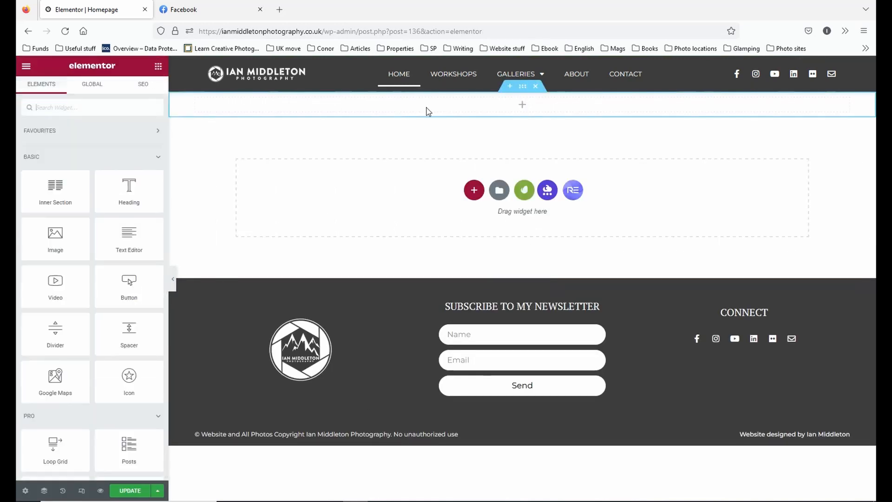
left_click(522, 92)
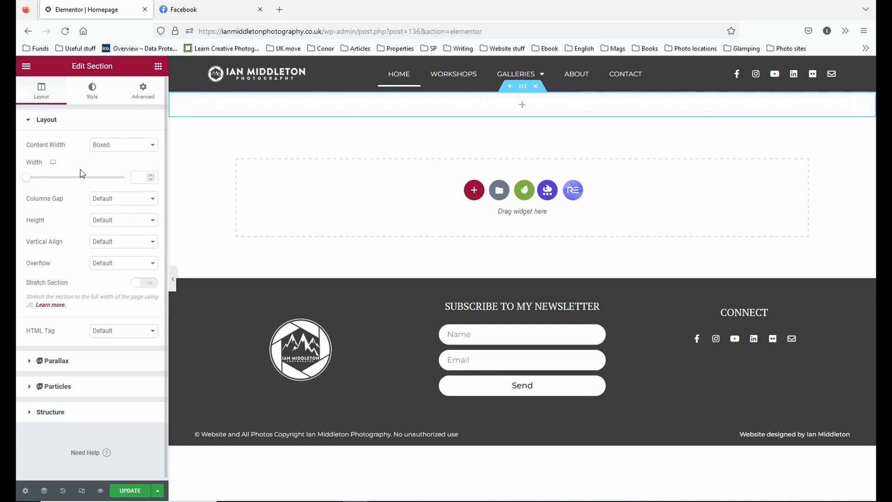
left_click_drag(29, 185, 74, 179)
left_click_drag(145, 175, 134, 178)
type("10")
key("BackSpace")
Check the section's Columns Gap options and try the Fit To Screen height.
left_click(105, 199)
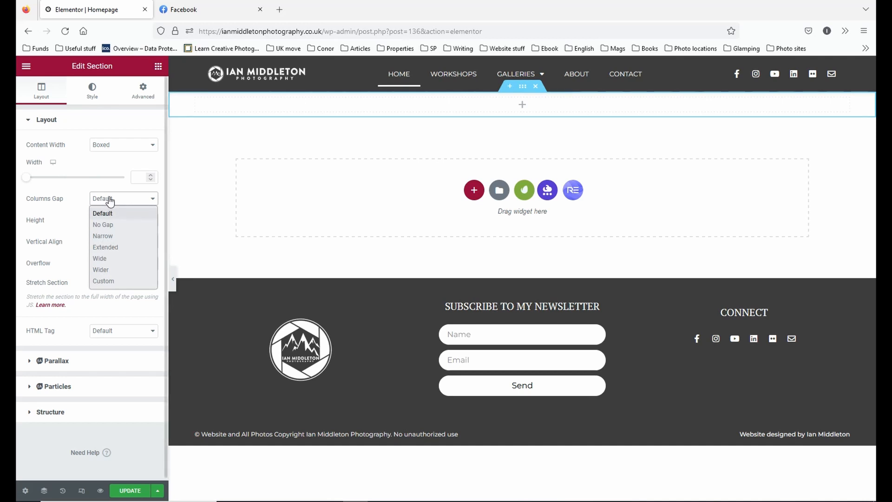
left_click(88, 193)
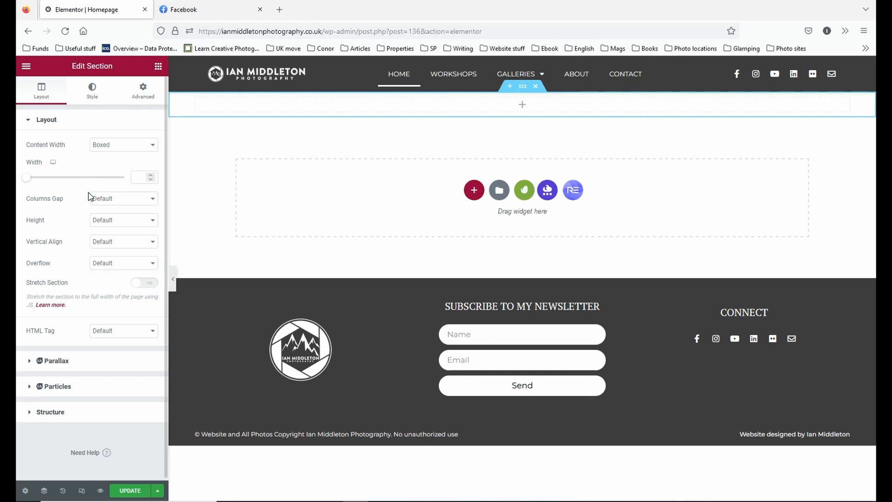
left_click(150, 223)
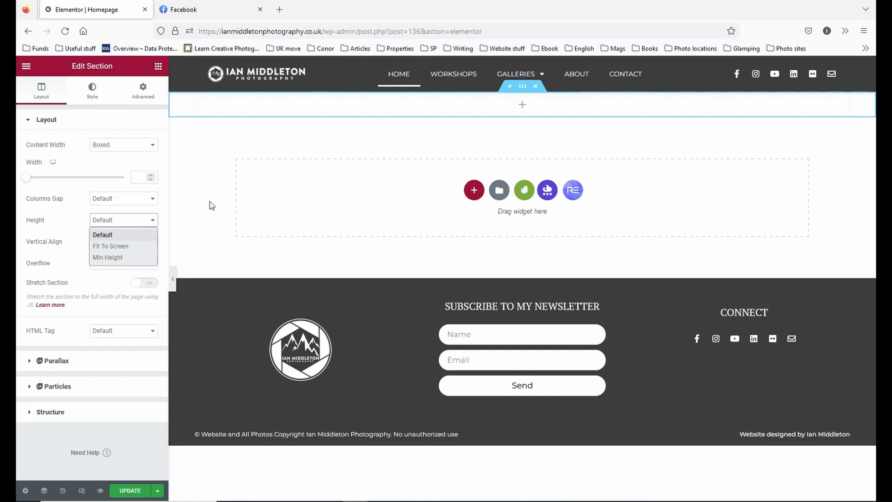
left_click(124, 246)
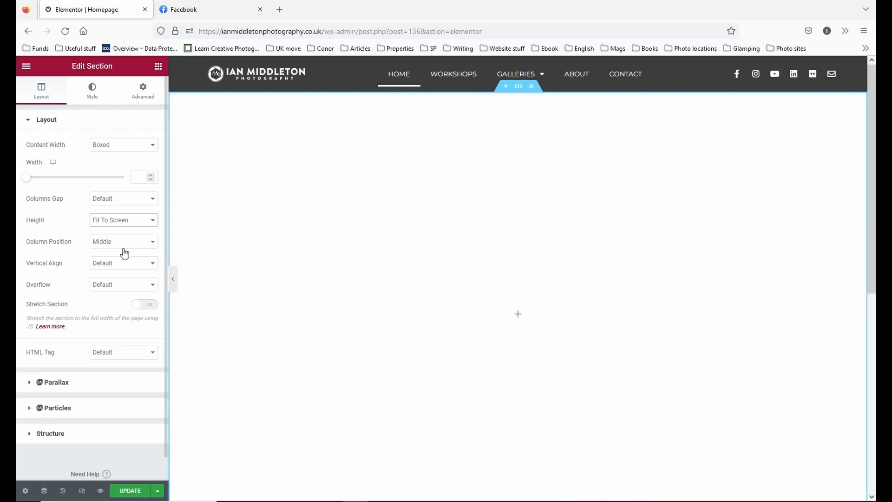
Change the section's height to Min Height with a minimum of 600 px.
left_click(139, 223)
left_click(131, 263)
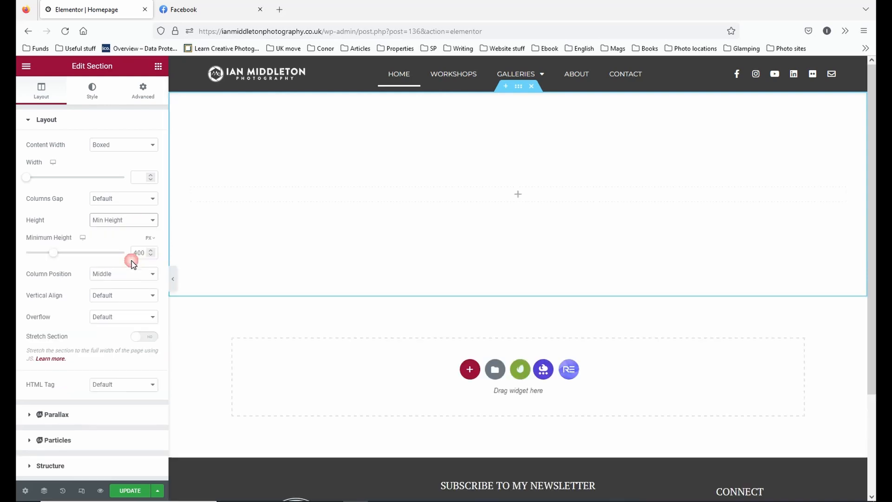
left_click_drag(48, 257, 64, 255)
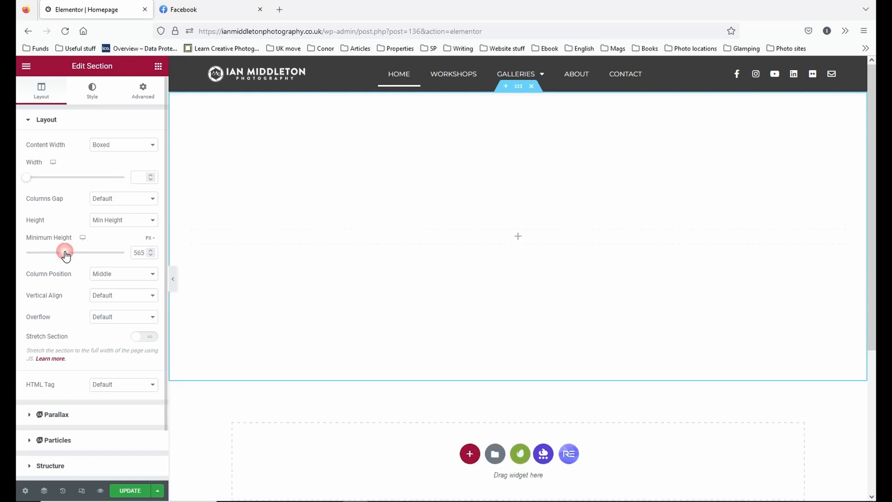
left_click(149, 251)
left_click_drag(145, 252, 120, 256)
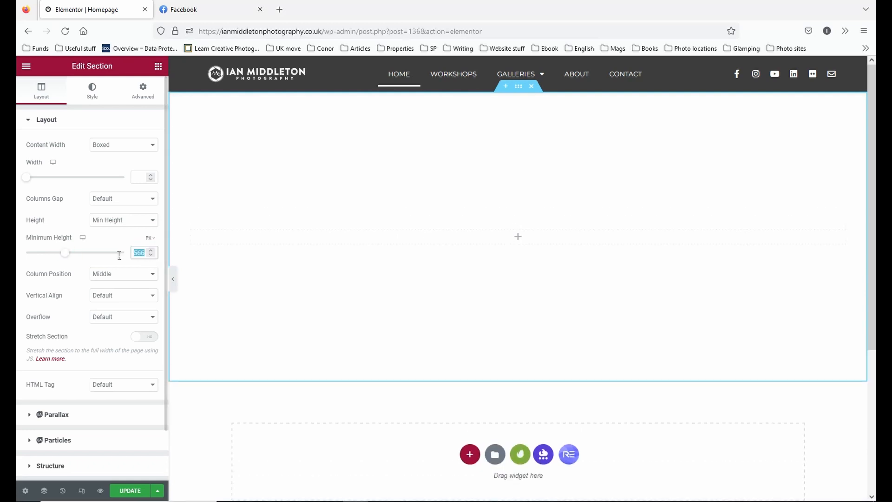
type("600")
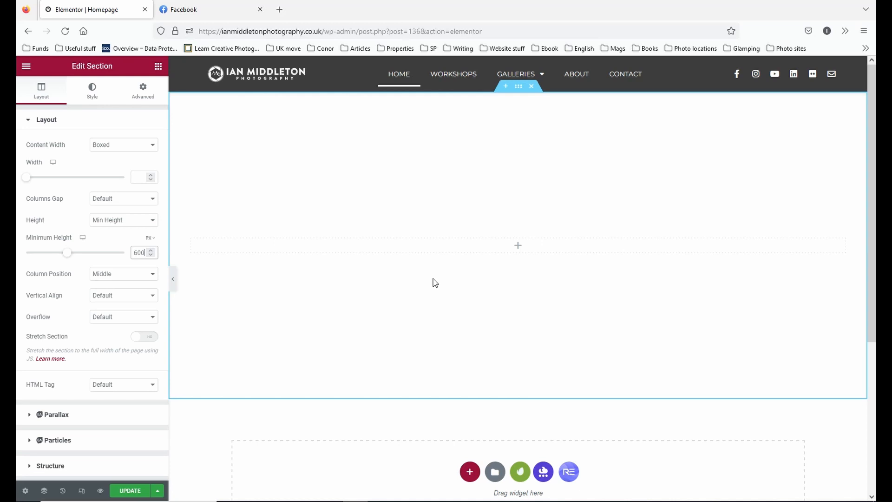
Set the section's minimum height to 500 px.
key("BackSpace")
key("BackSpace")
key("BackSpace")
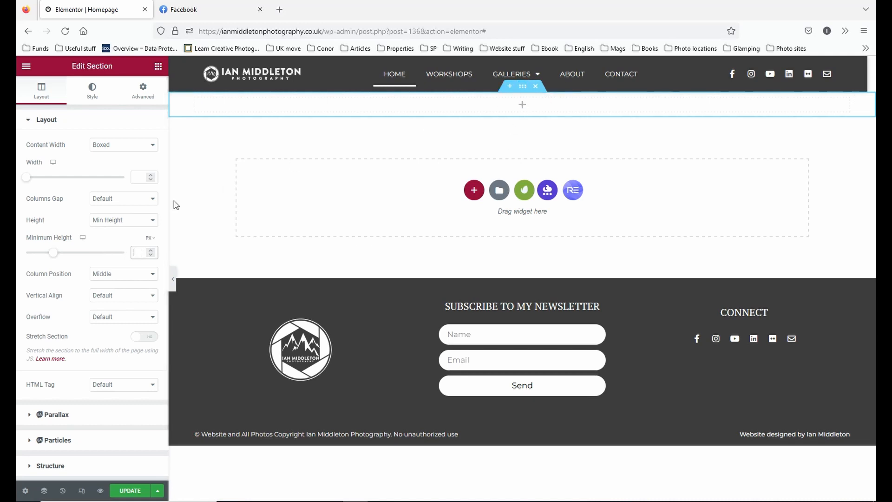
type("500")
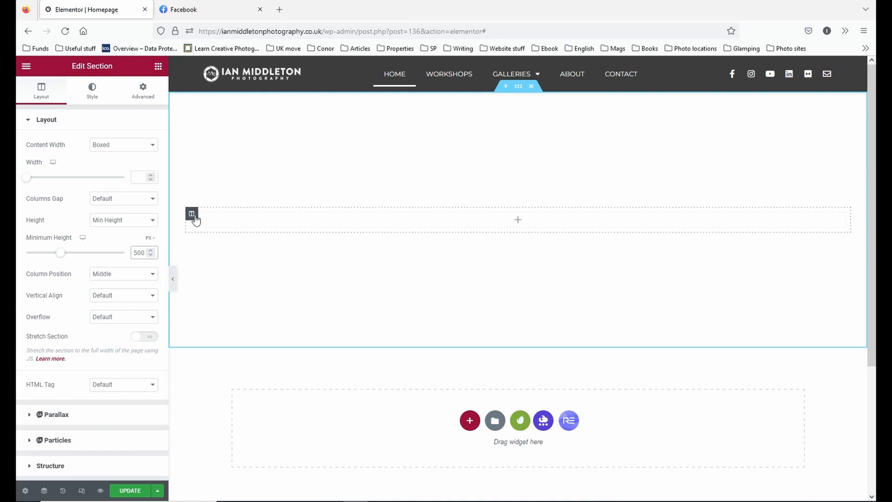
Try the Top column position in the section and return it to Middle.
left_click(124, 277)
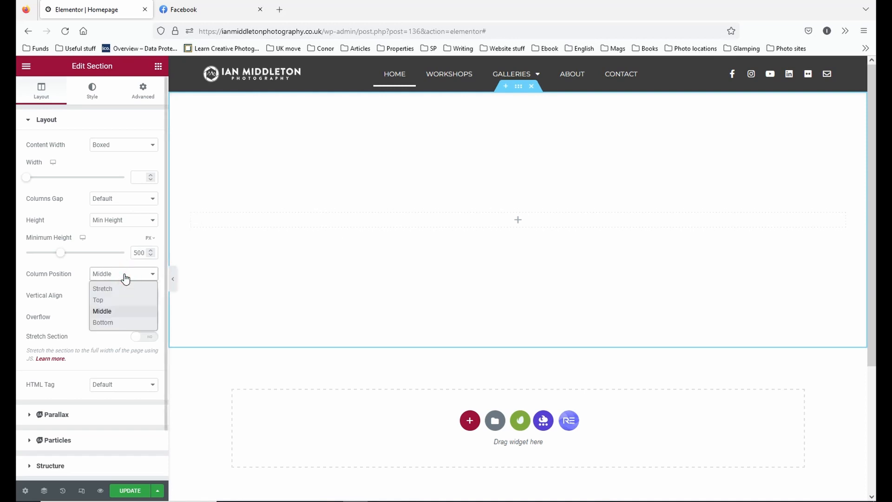
left_click(122, 300)
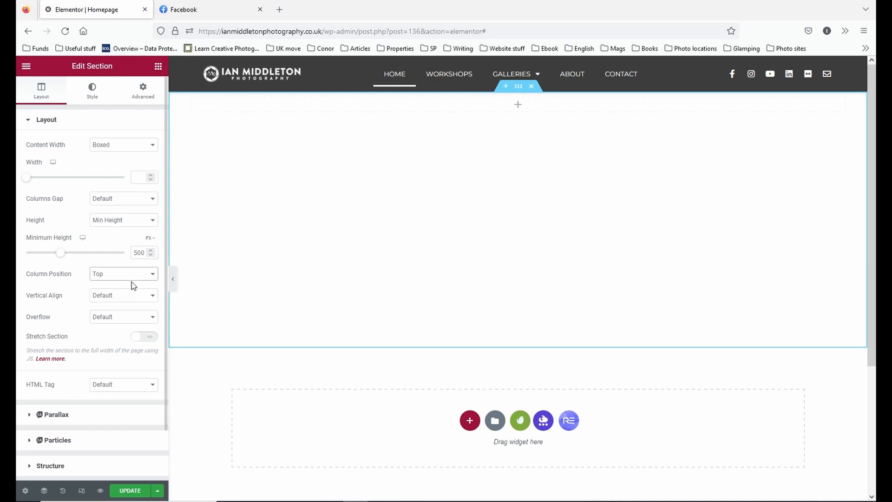
left_click(129, 278)
left_click(125, 310)
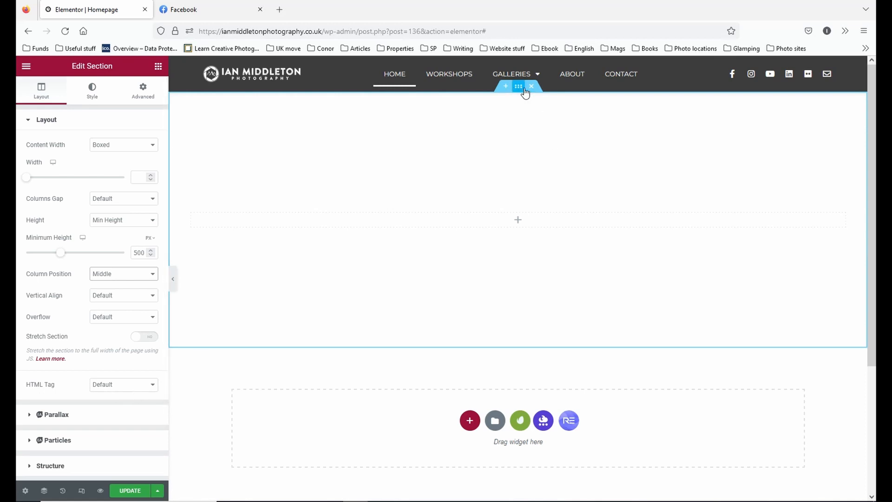
Set the section's HTML tag to header.
left_click(152, 386)
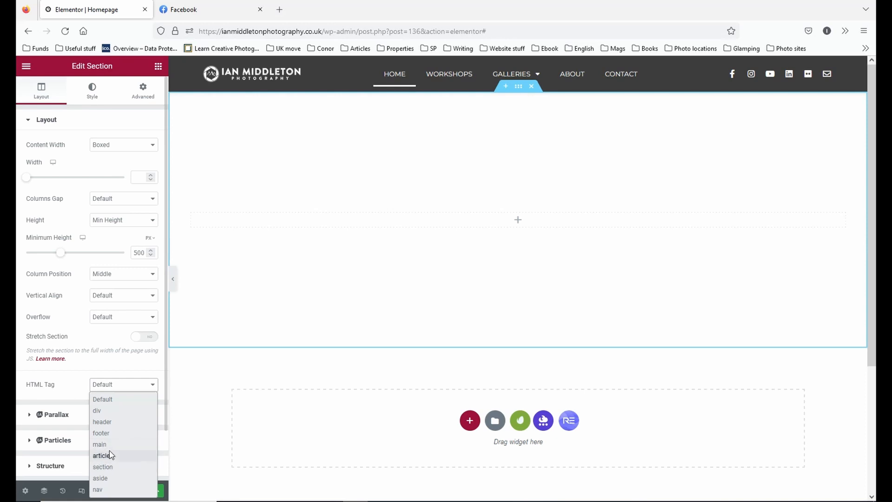
left_click(103, 422)
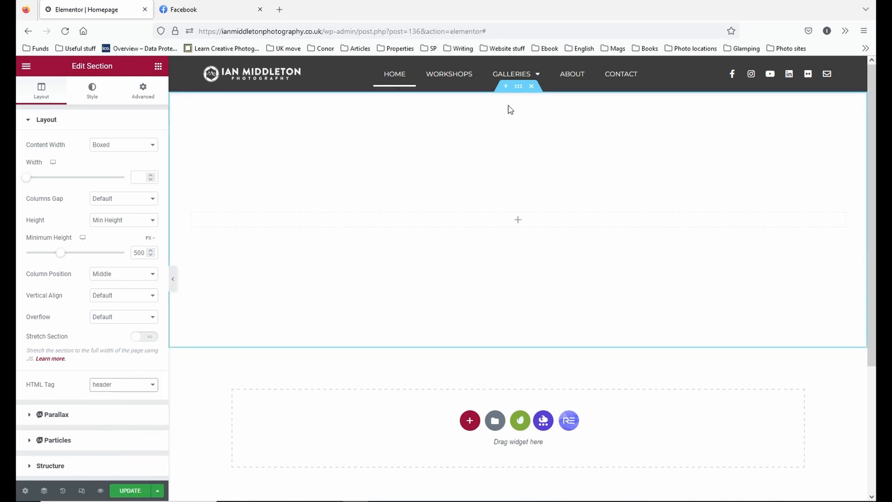
Try an Image widget in the section's empty column and delete it again.
left_click(158, 67)
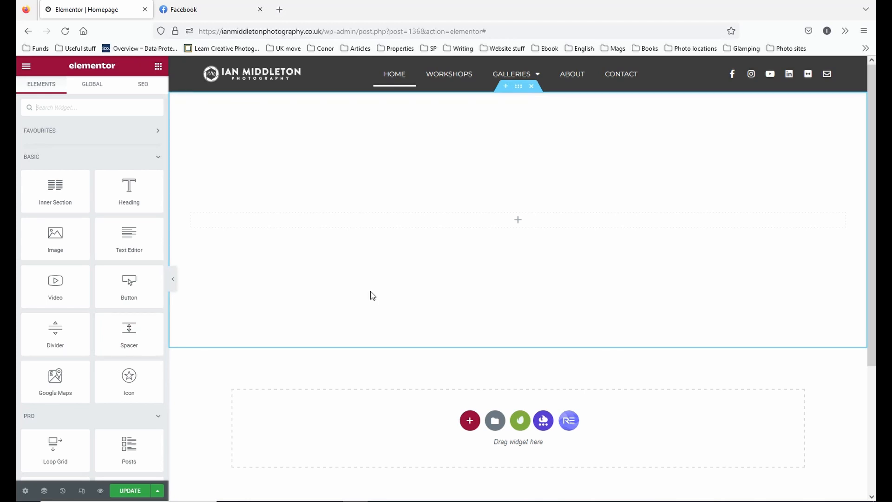
left_click_drag(55, 239, 489, 219)
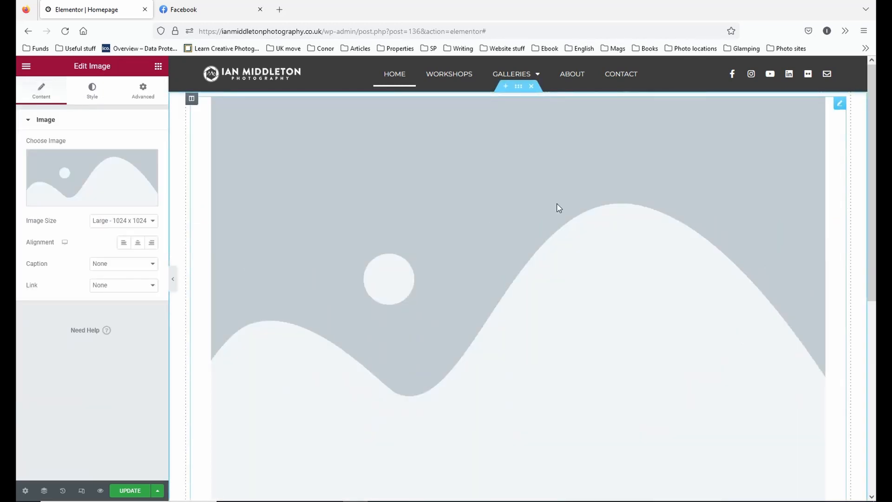
right_click(839, 103)
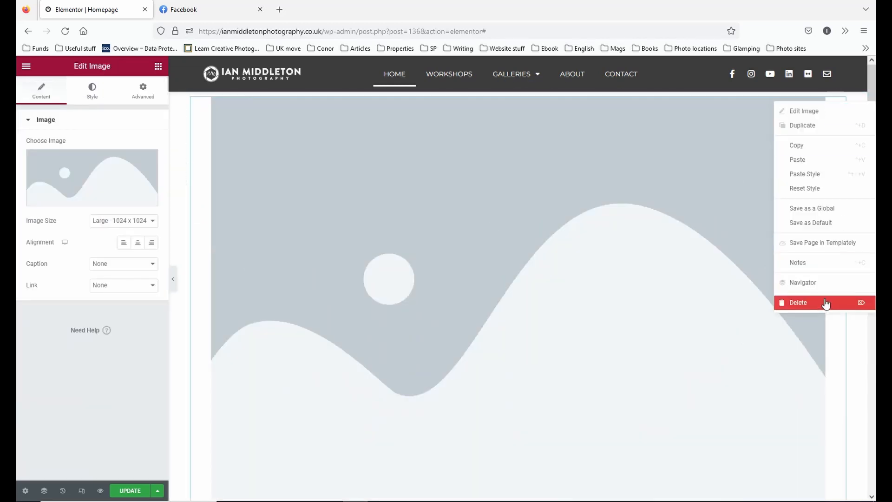
left_click(825, 303)
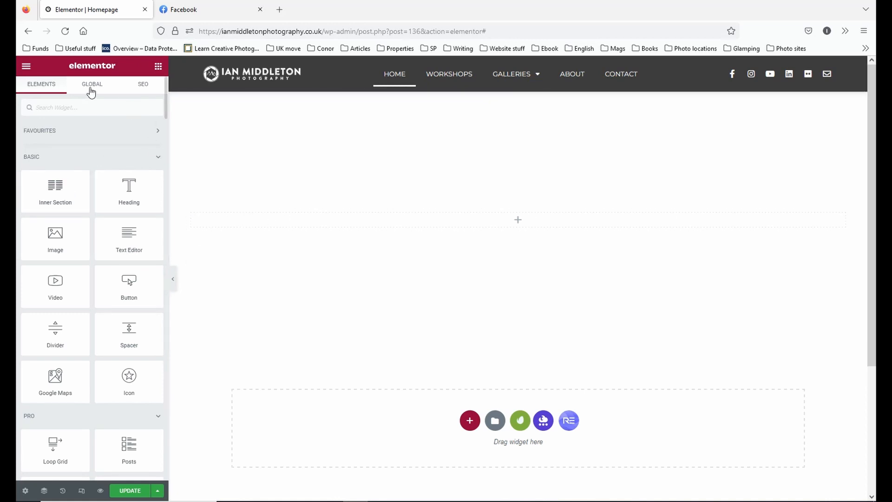
Open the section's style settings and set its background type to Classic.
left_click(519, 88)
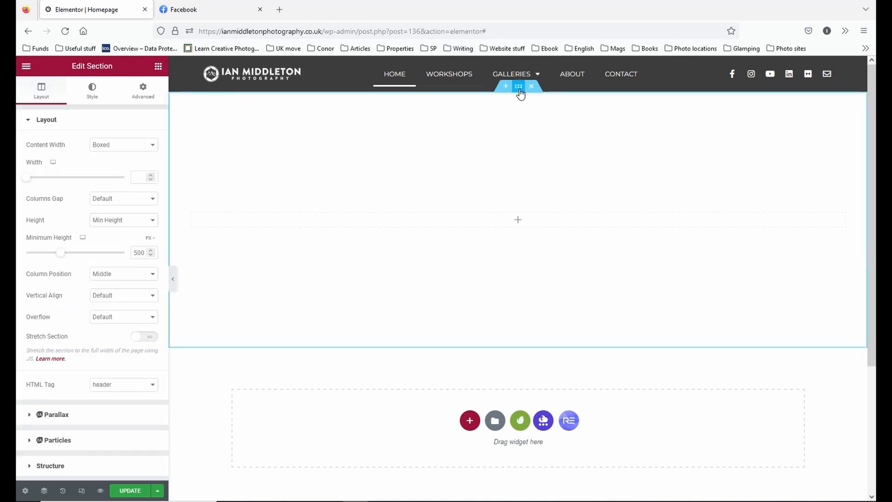
left_click(91, 96)
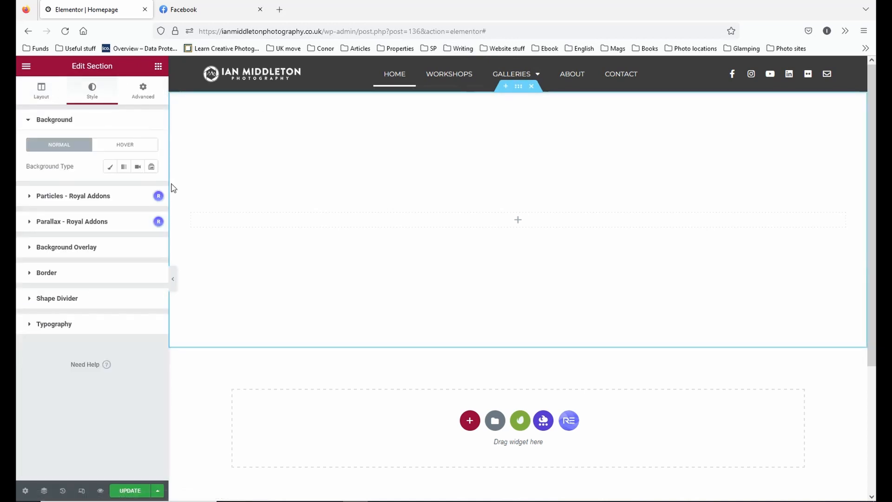
left_click(110, 168)
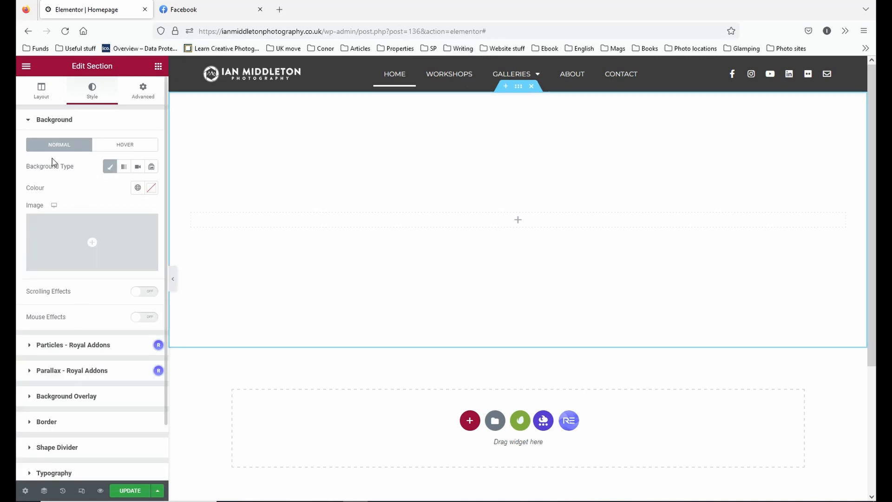
Try a red background colour on the section, such as #D14848, and reset the colour.
left_click(151, 188)
left_click(141, 233)
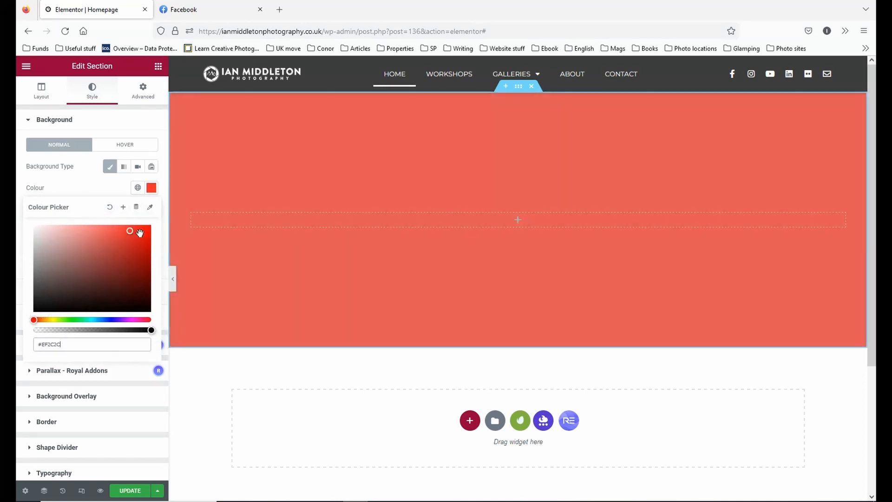
left_click_drag(127, 243, 111, 240)
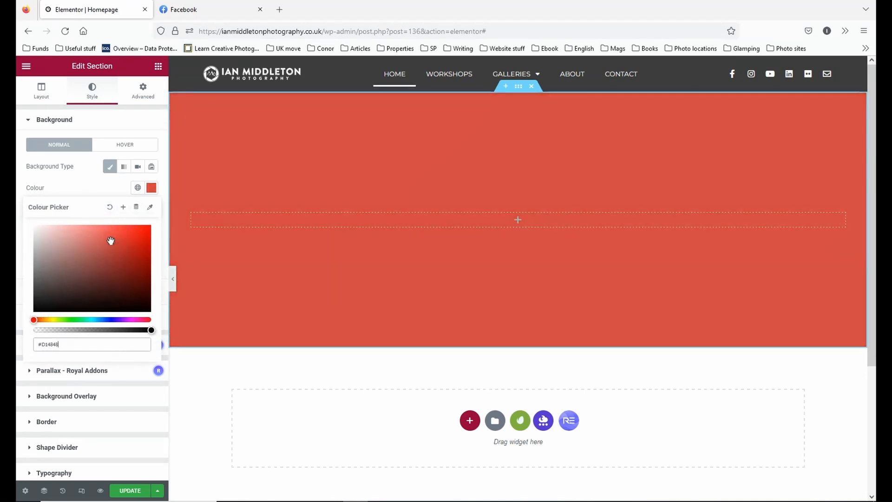
left_click(109, 207)
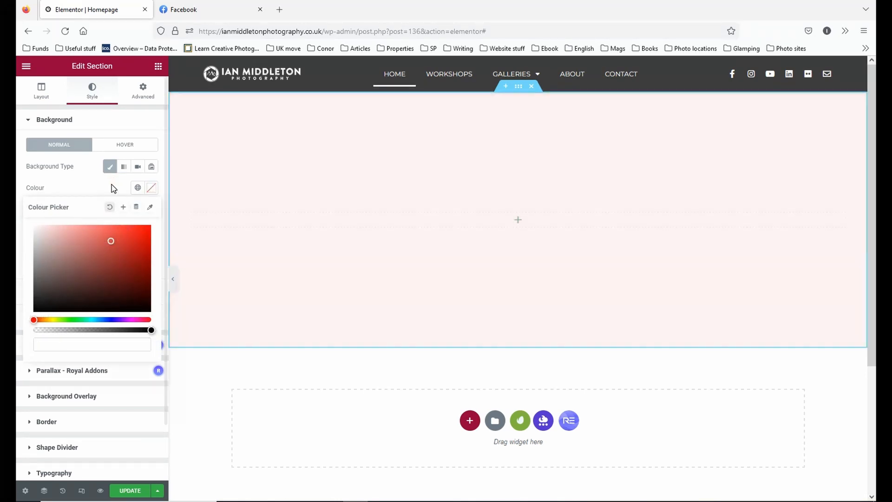
left_click(112, 187)
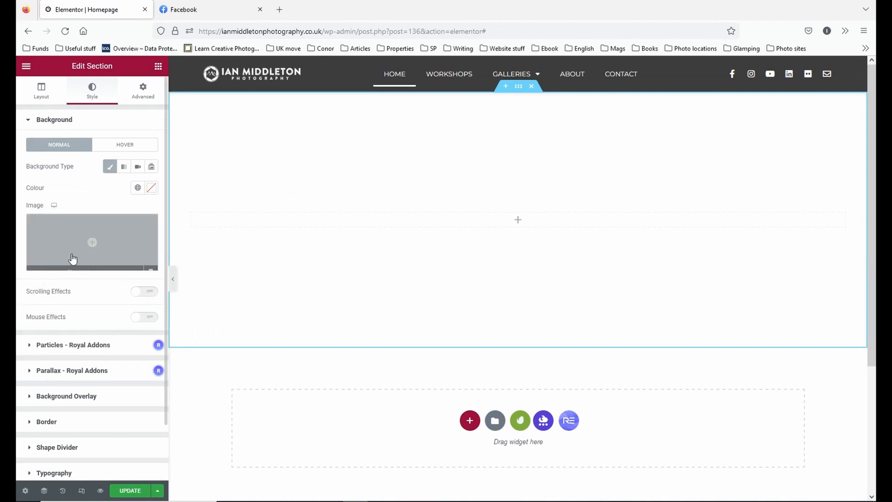
Insert the lighthouse photo MG_8499-EB-1-1.jpg from the media library as the section's background image and preview it at full page width.
left_click(74, 263)
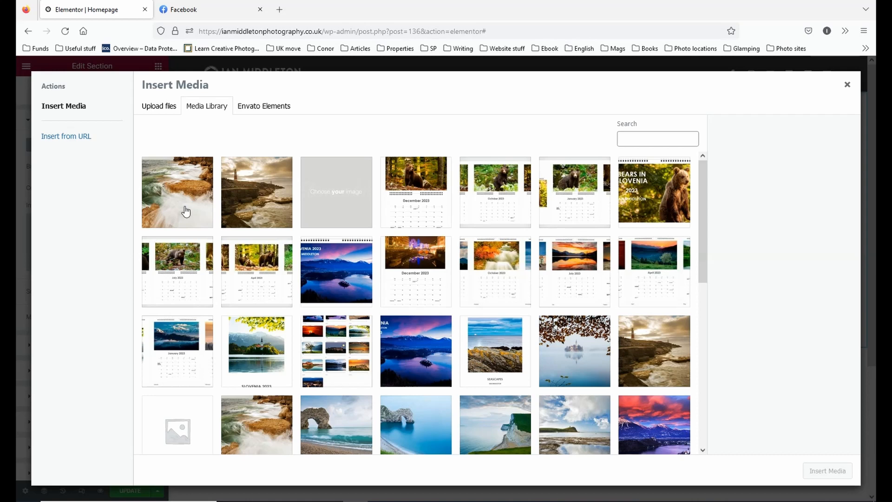
left_click(272, 204)
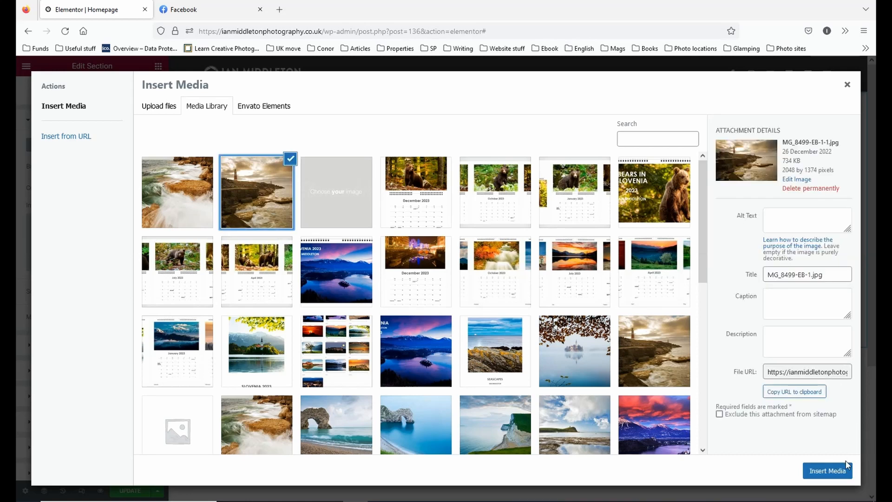
left_click(827, 470)
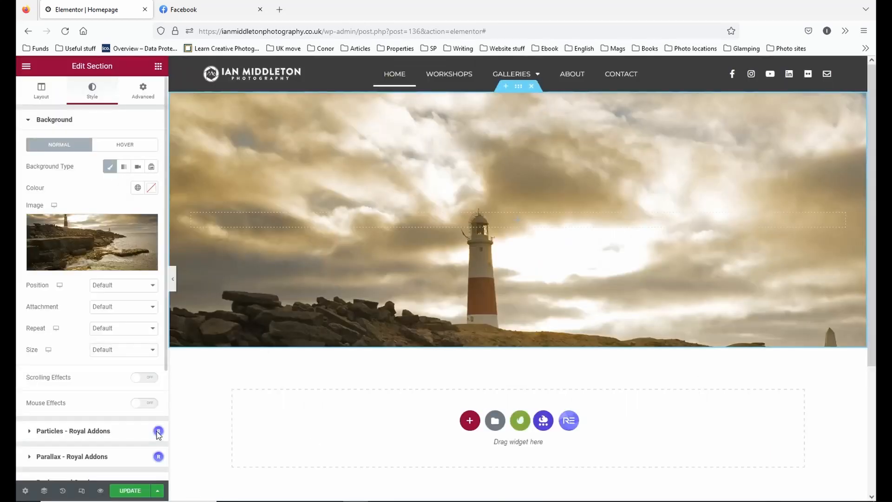
left_click(176, 276)
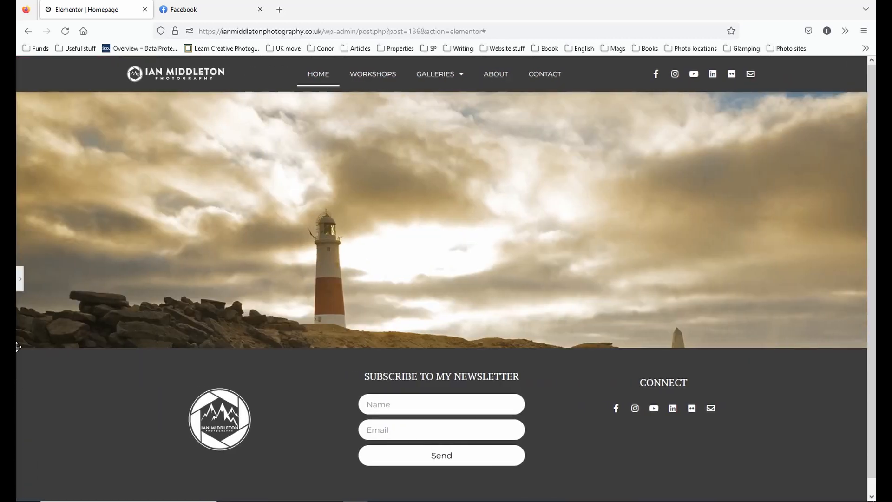
left_click(21, 282)
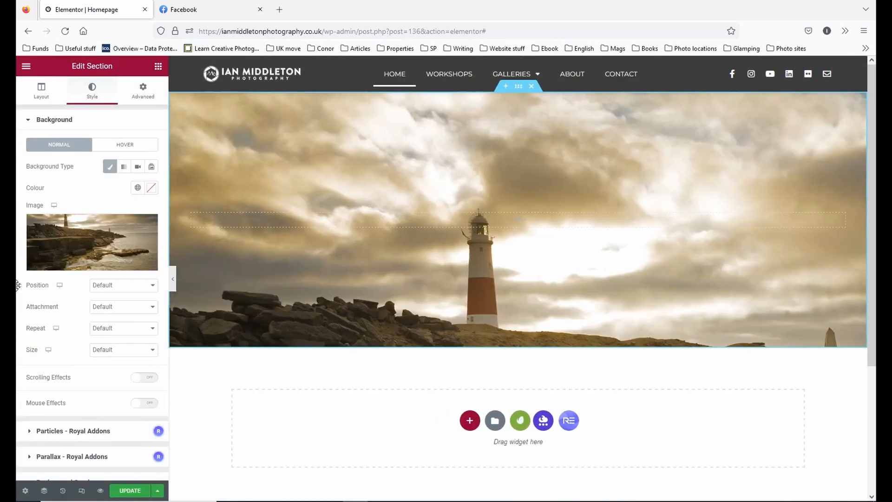
Check the background image's Position options and try the Scroll attachment by scrolling the page.
left_click(120, 286)
left_click(121, 287)
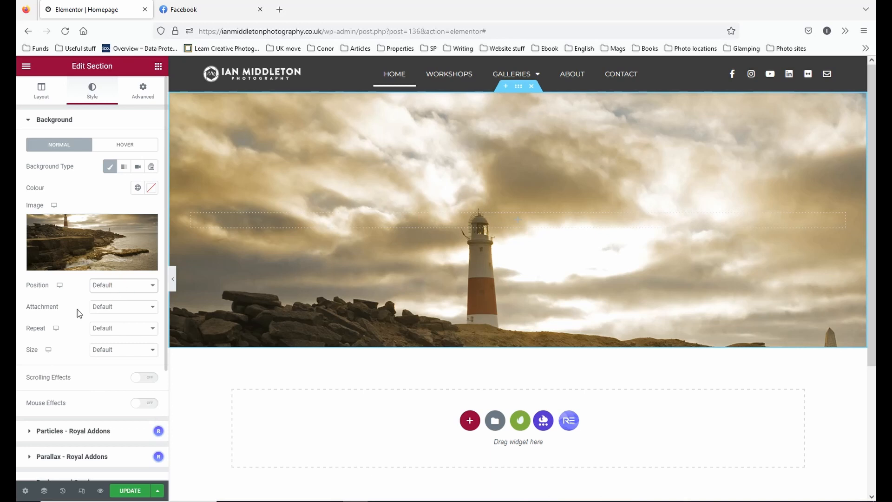
left_click(119, 308)
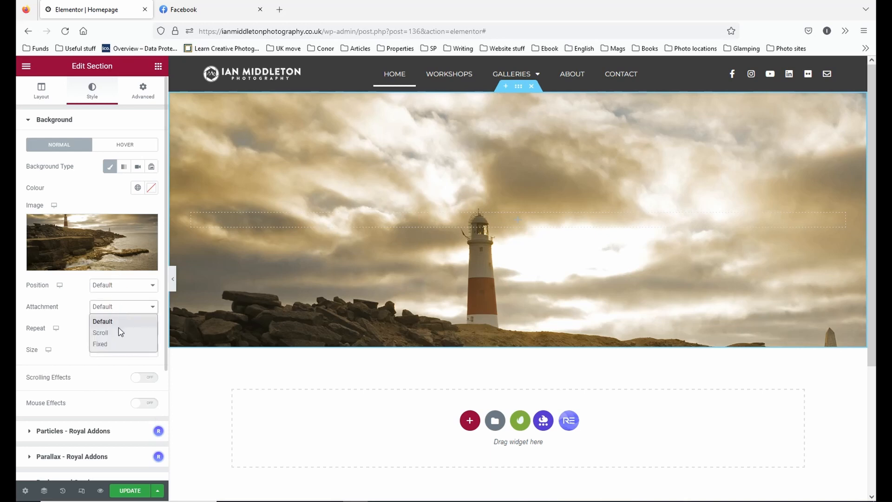
left_click(119, 331)
scroll(382, 243, "down", 3)
scroll(326, 265, "up", 3)
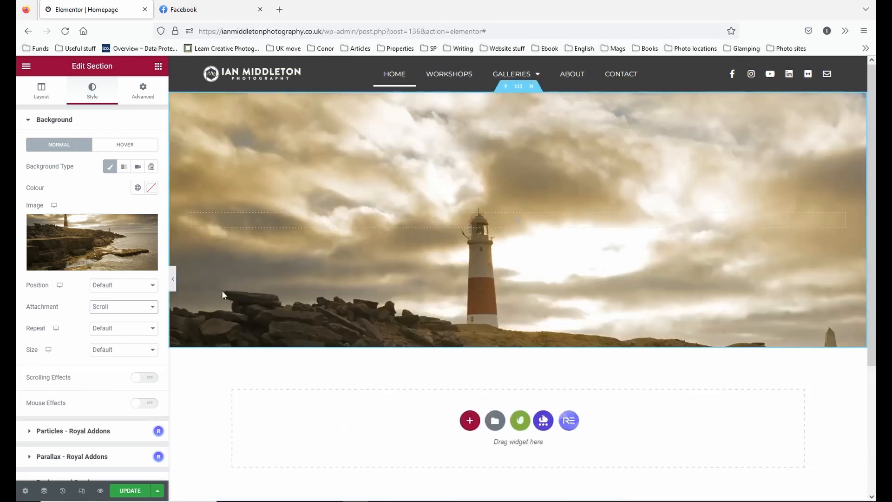
Try the Fixed attachment for the background image while scrolling the page, and return it to Default.
left_click(139, 307)
left_click(125, 346)
scroll(313, 274, "down", 3)
scroll(313, 274, "up", 3)
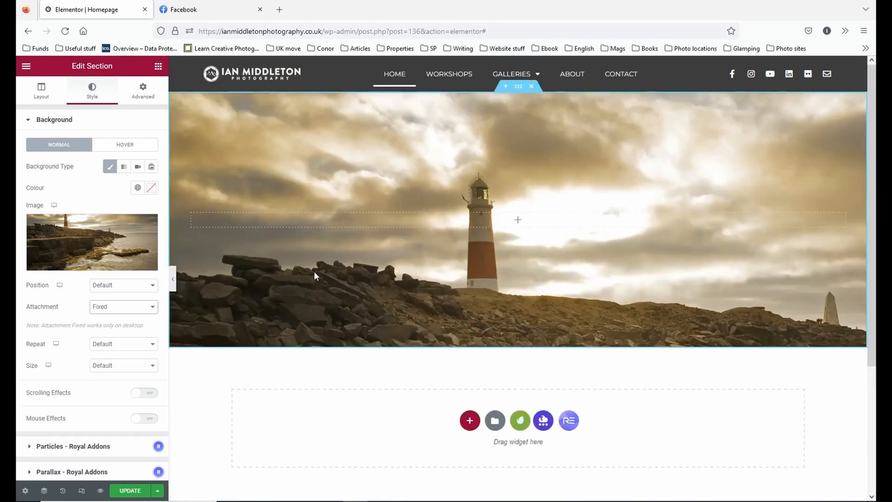
scroll(344, 269, "down", 3)
scroll(345, 269, "up", 3)
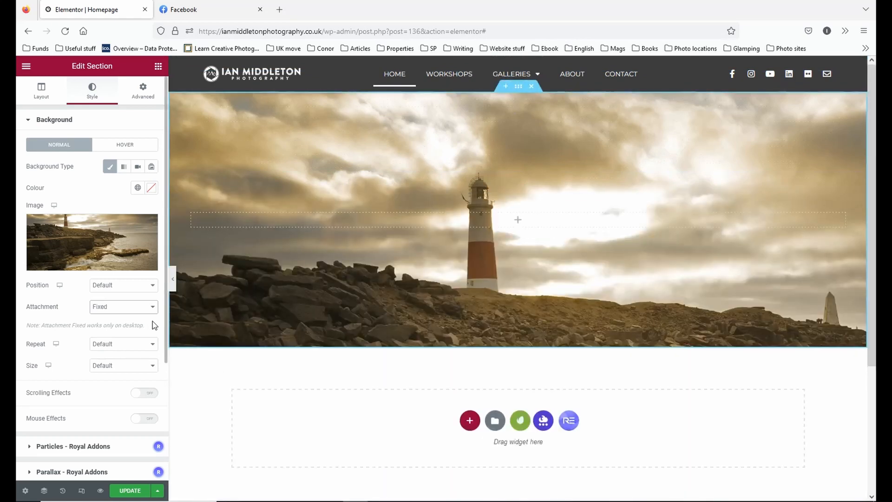
left_click(143, 307)
left_click(129, 324)
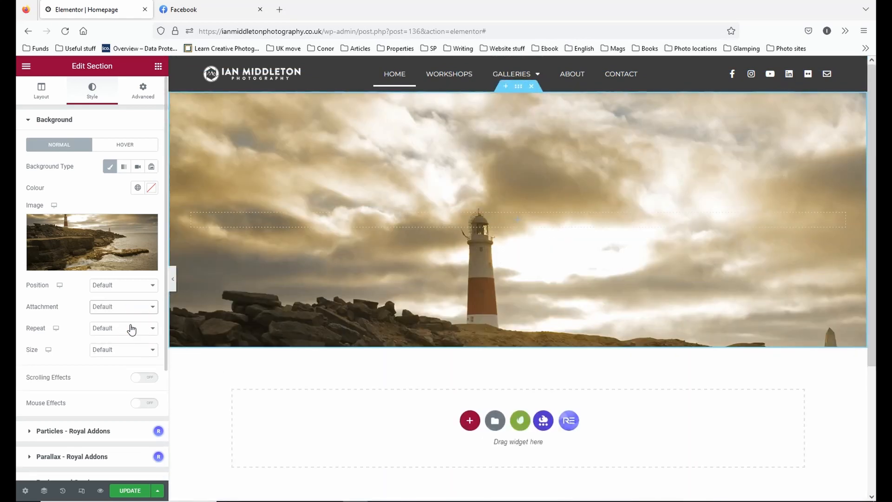
scroll(393, 243, "down", 3)
scroll(390, 245, "up", 3)
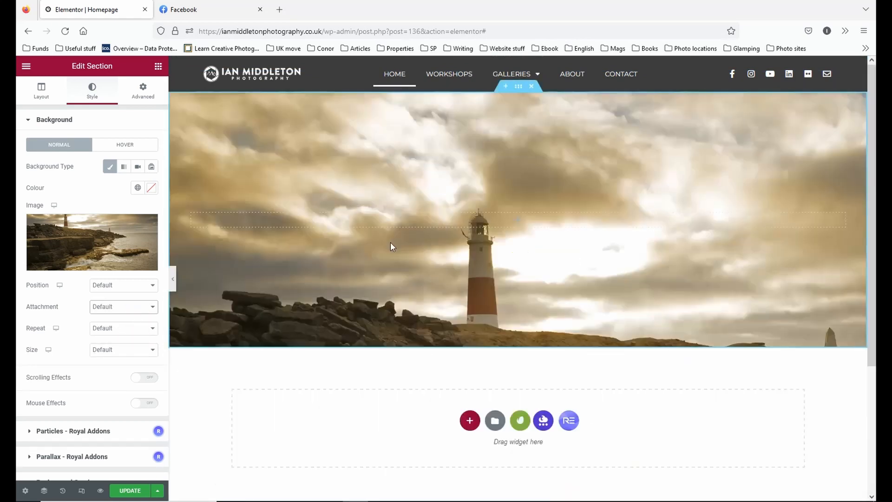
Check the background image's Repeat options, try the Auto size and preview the section at full page width.
left_click(144, 329)
left_click(143, 329)
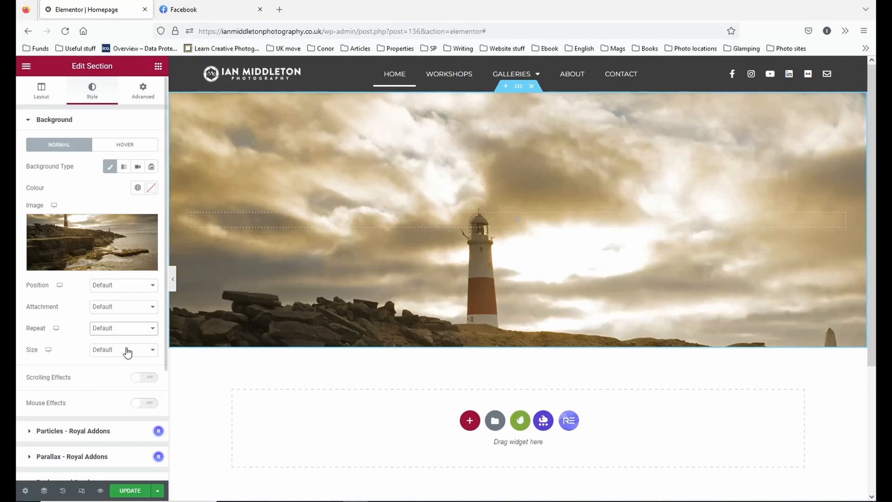
left_click(126, 353)
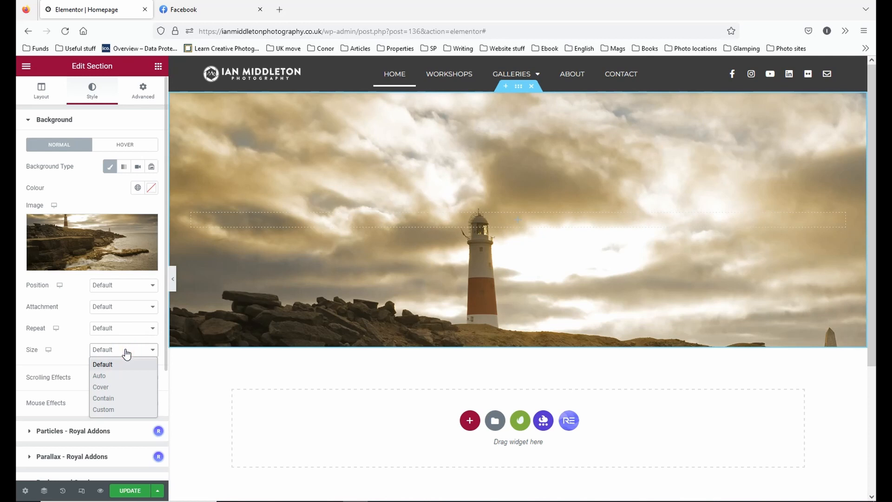
left_click(118, 378)
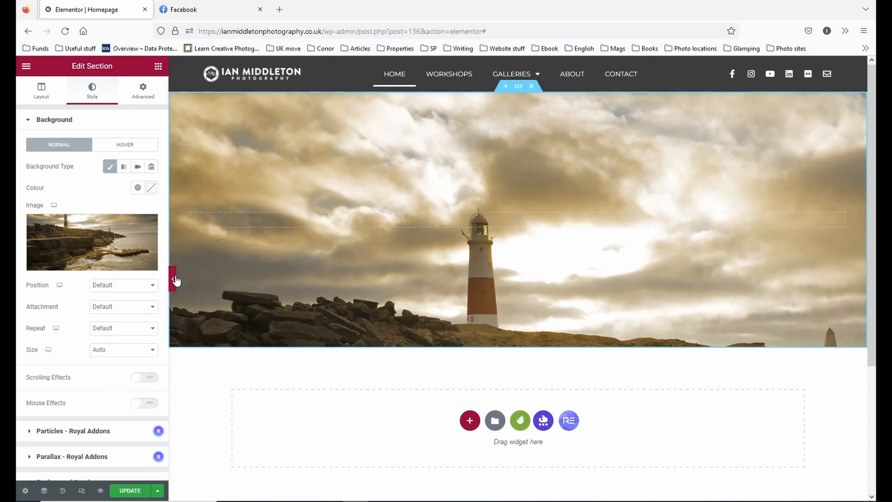
left_click(173, 279)
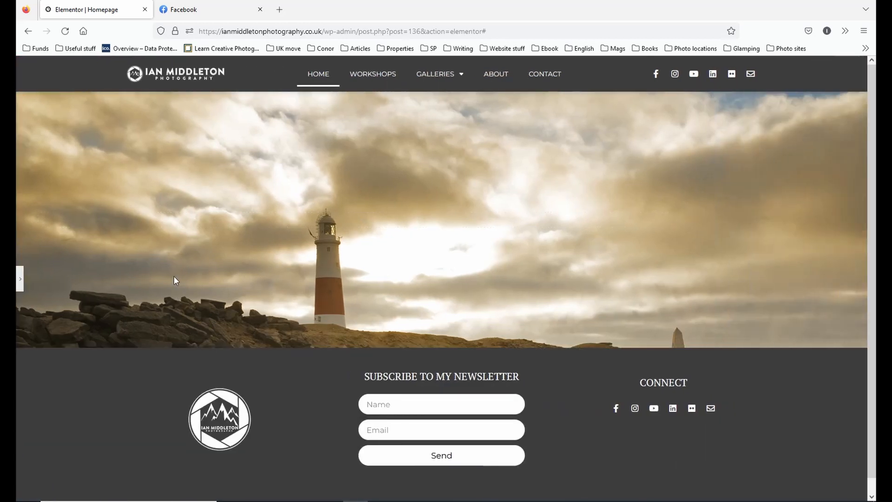
left_click(21, 285)
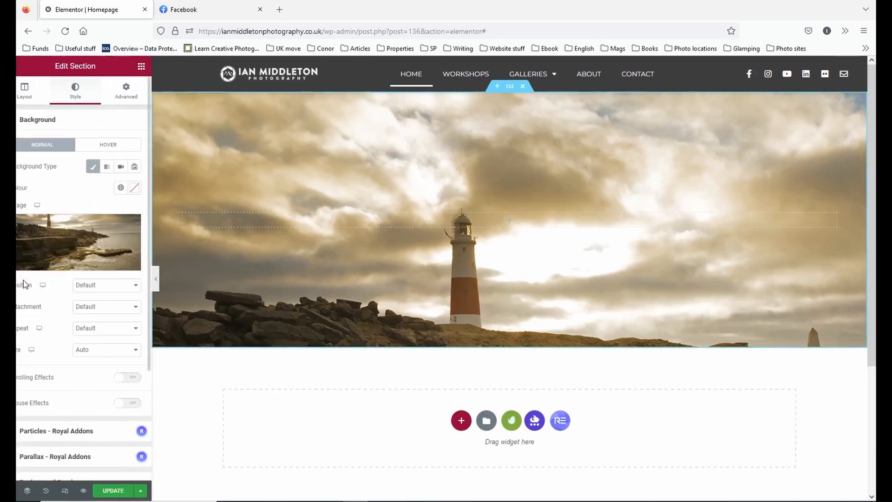
Try the Cover size for the background image and preview the section at full page width.
left_click(126, 352)
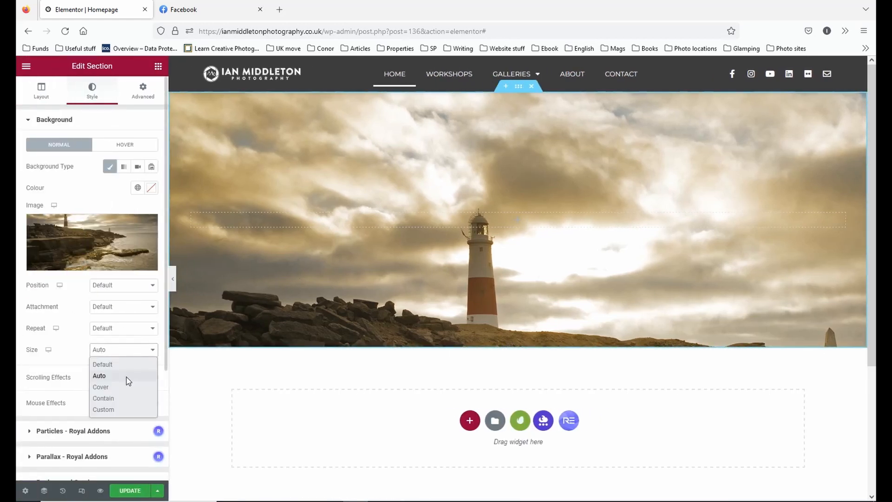
left_click(130, 388)
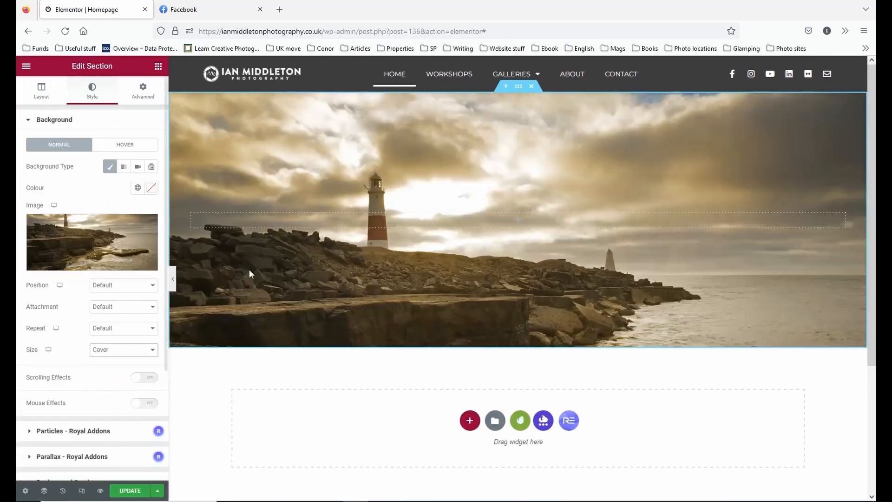
left_click(173, 282)
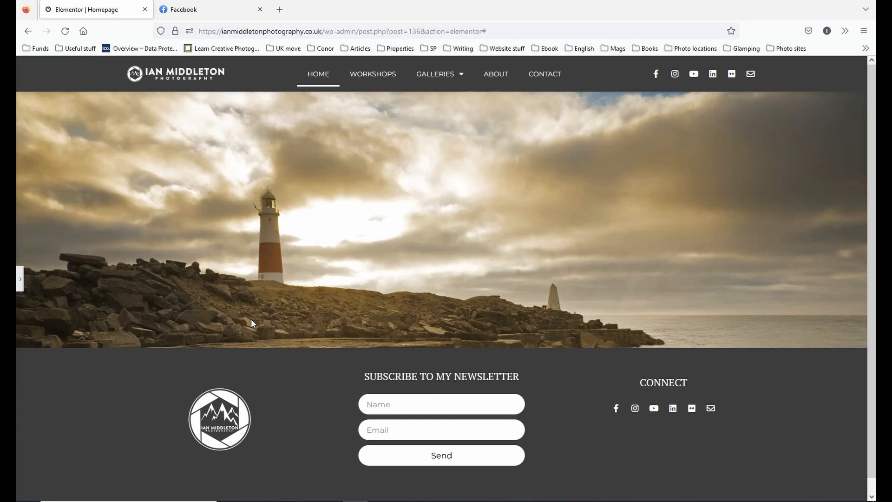
left_click(21, 281)
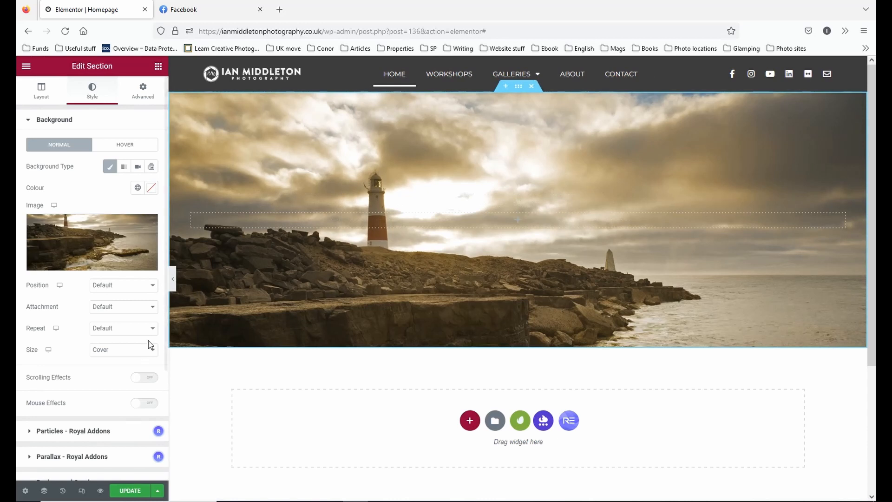
Try the Contain size for the background image and set its Repeat option to No-repeat.
left_click(132, 350)
left_click(111, 398)
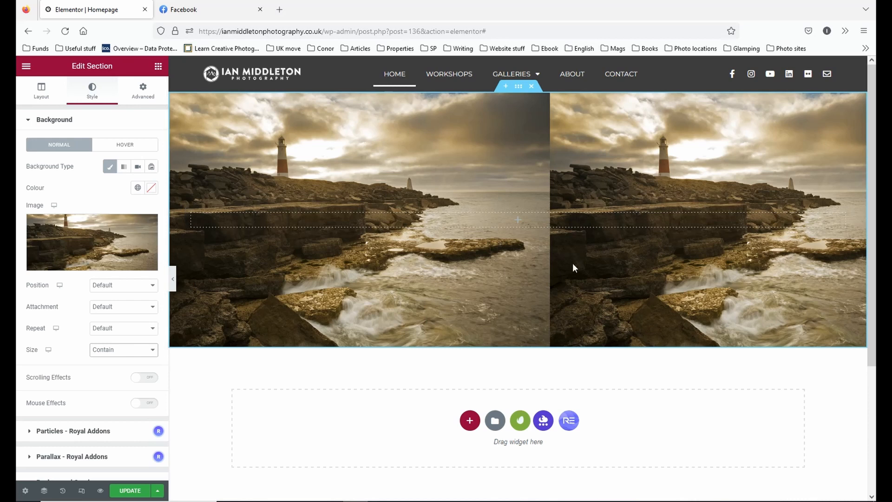
left_click(128, 338)
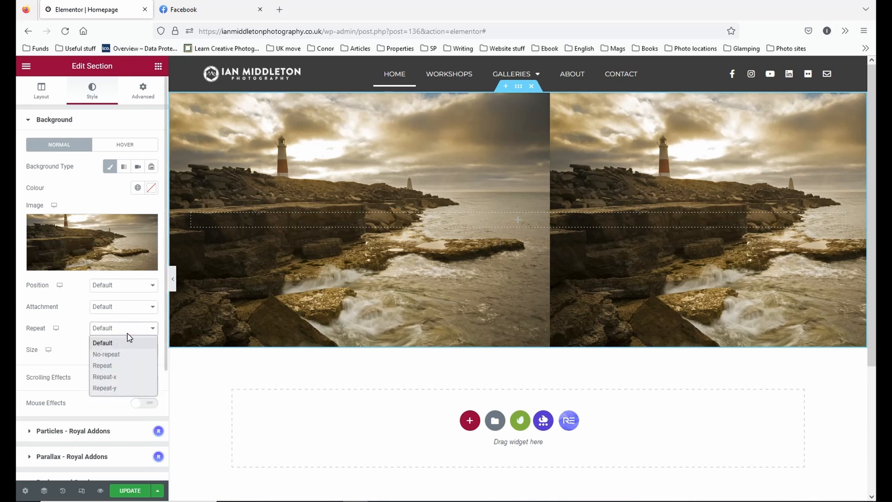
left_click(132, 353)
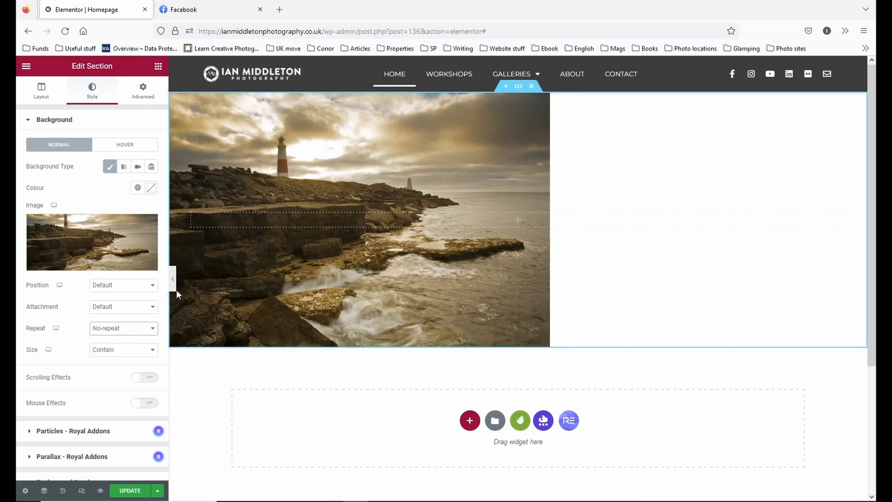
Try the Repeat-x option for the background image and return it to No-repeat.
left_click(146, 340)
left_click(141, 376)
left_click(141, 335)
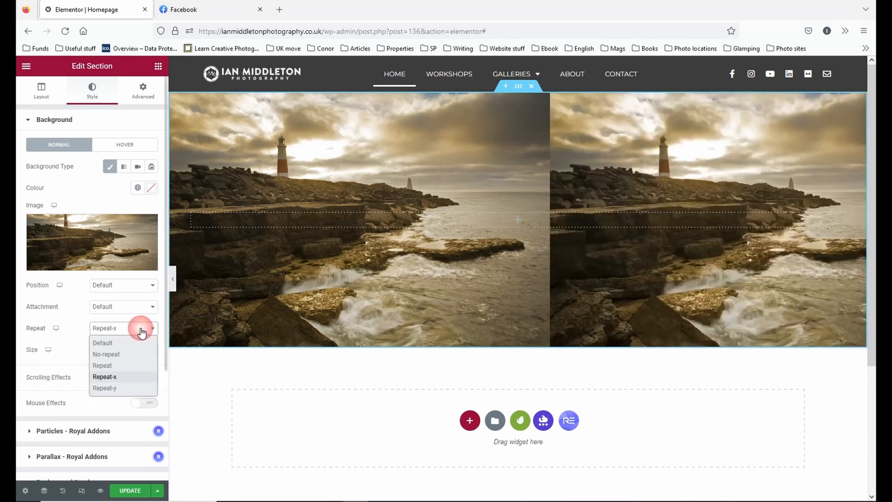
left_click(138, 355)
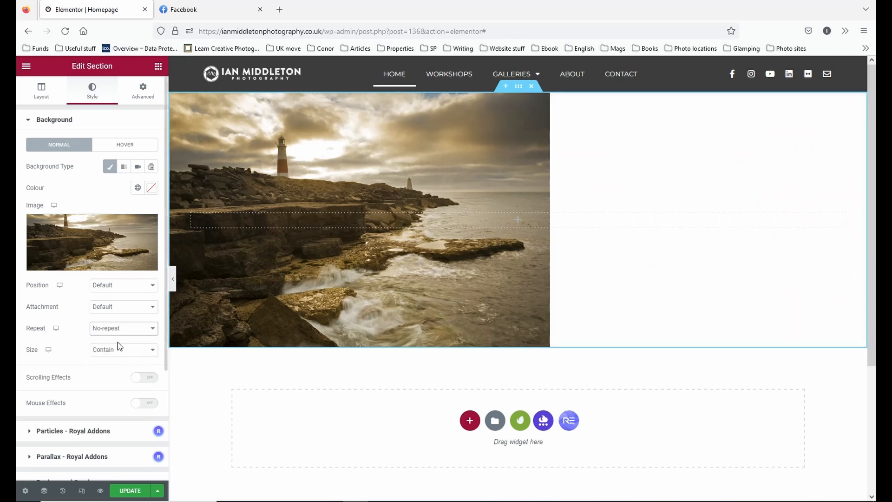
Position the background image Centre Centre and try a Custom size with its width reduced below 100%.
left_click(130, 284)
left_click(126, 309)
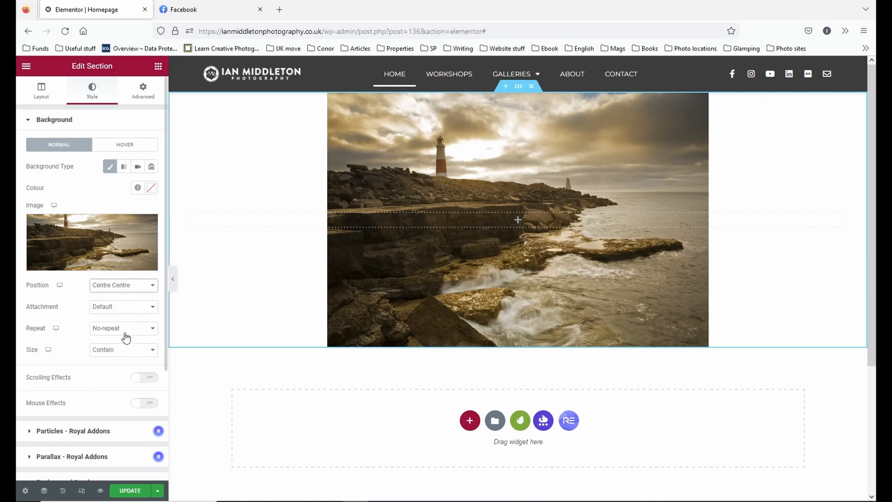
left_click(126, 349)
left_click(124, 410)
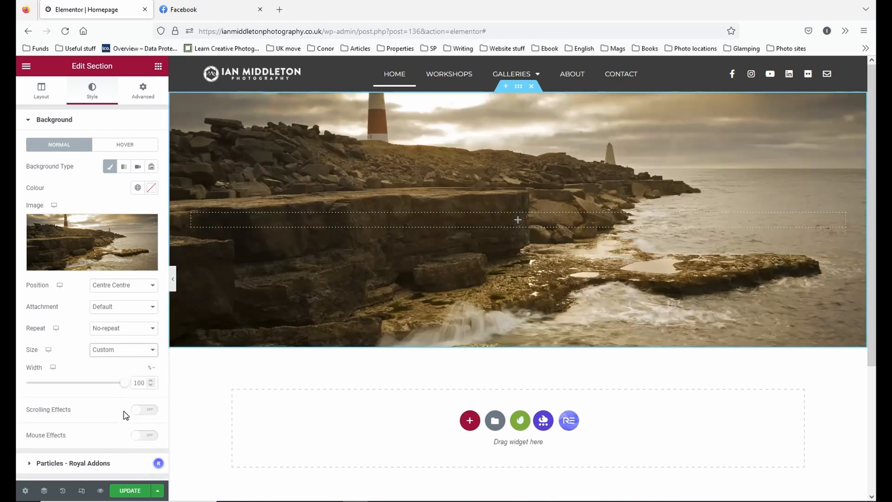
mouse_move(125, 382)
left_mouse_down()
mouse_move(34, 386)
mouse_move(115, 384)
left_mouse_up()
Set the background image's Size to Cover and its Position to Top Centre.
left_click(135, 350)
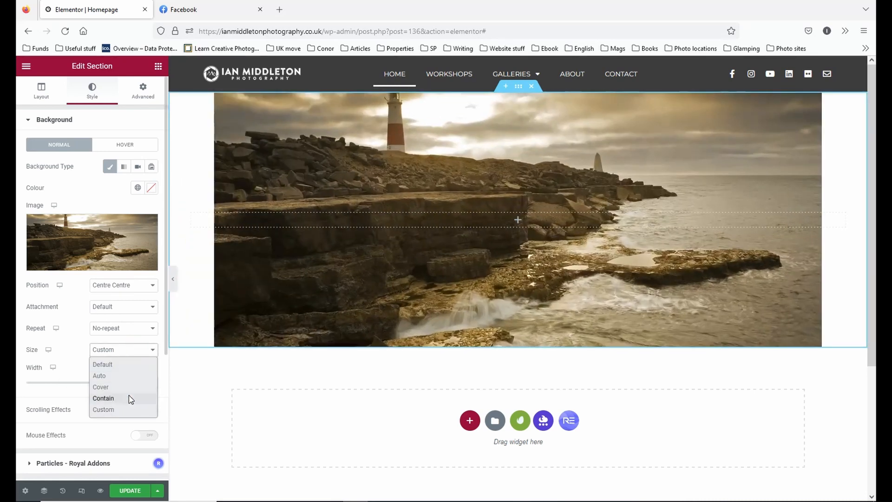
left_click(104, 387)
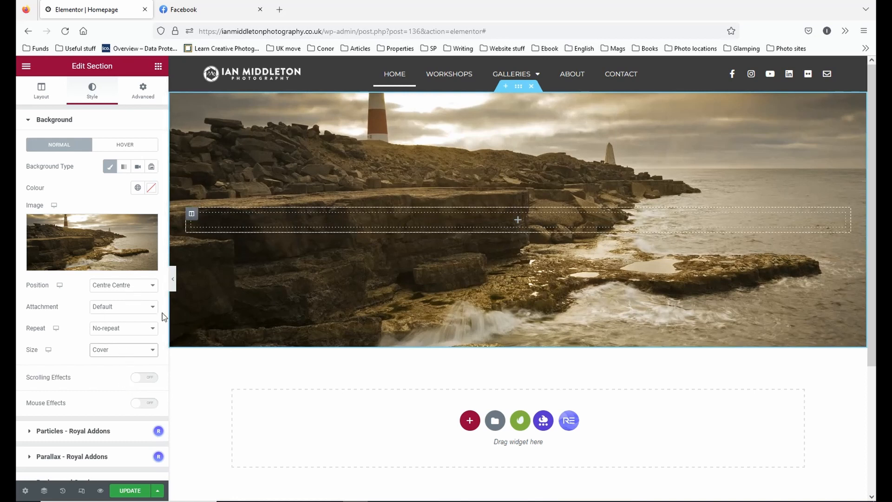
left_click(131, 287)
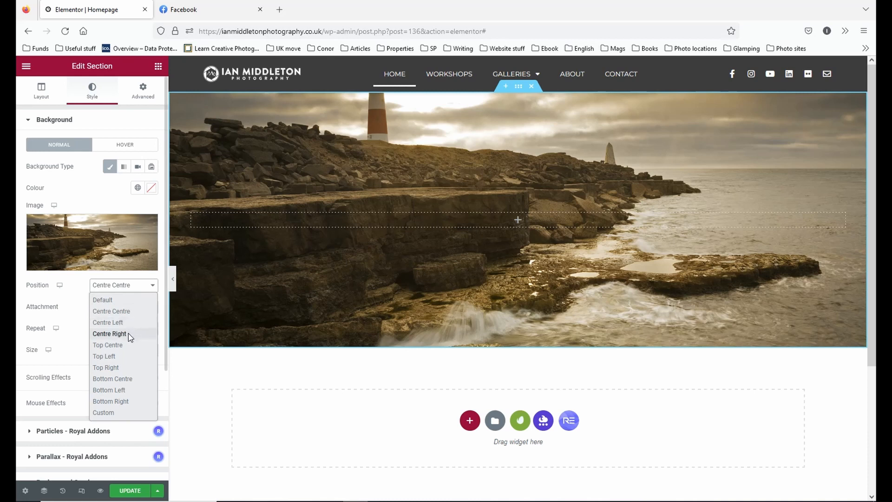
left_click(129, 345)
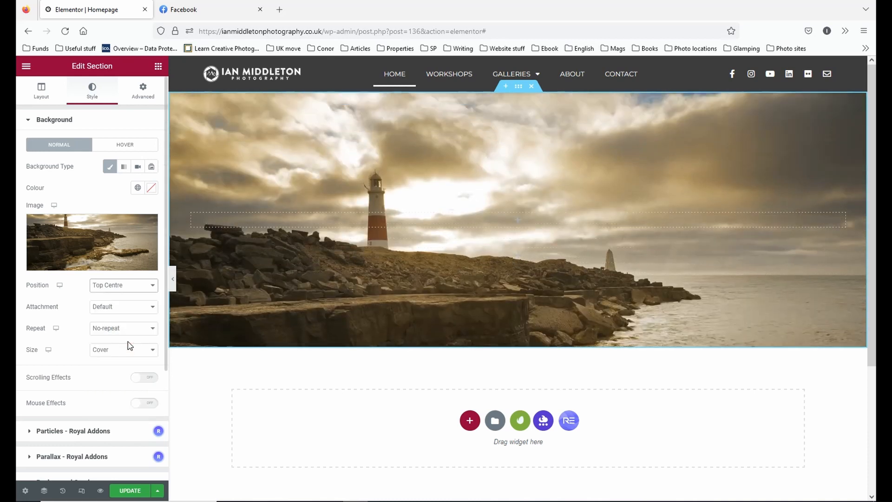
Try the Bottom Centre and Centre Left positions for the background image, returning to Centre Centre after each.
left_click(149, 285)
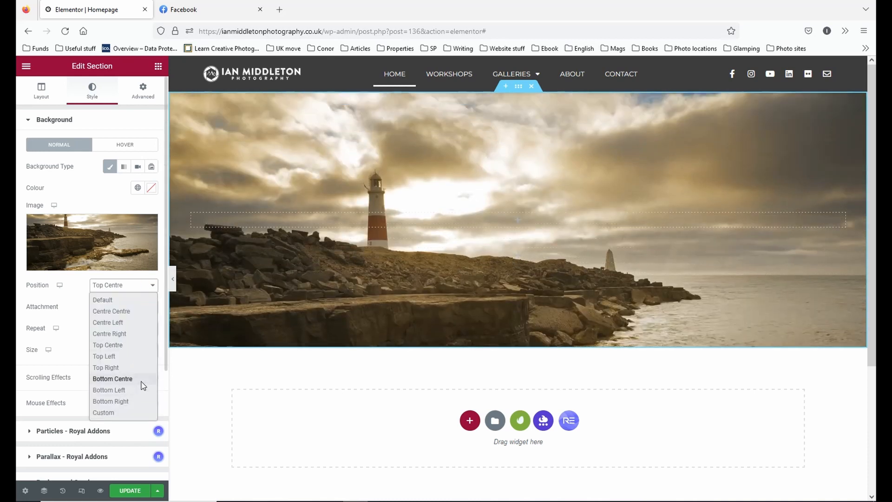
left_click(142, 384)
left_click(140, 288)
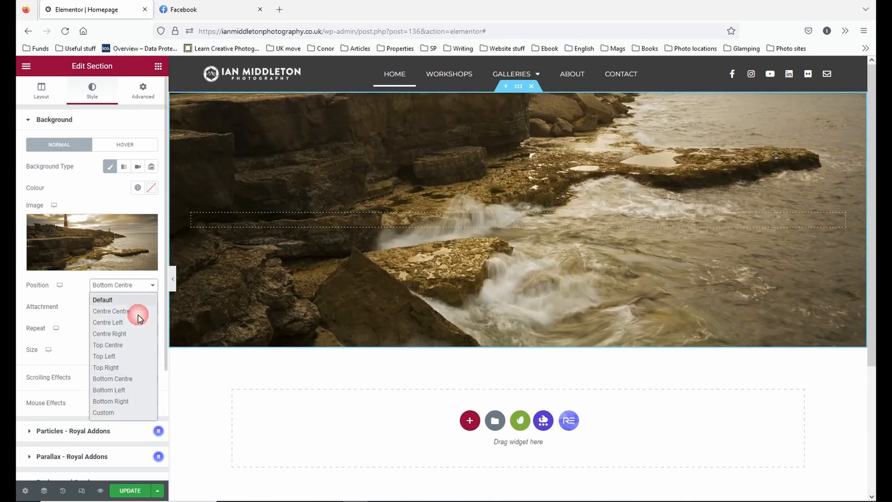
left_click(136, 312)
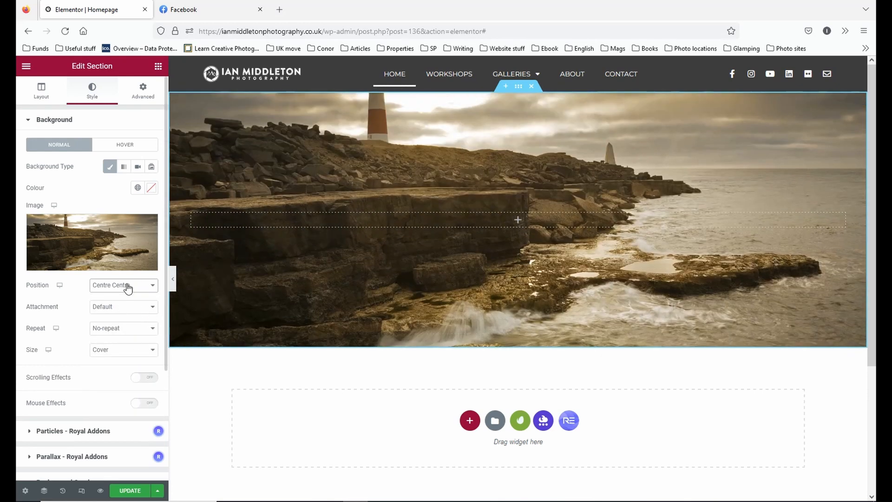
left_click(128, 288)
left_click(133, 323)
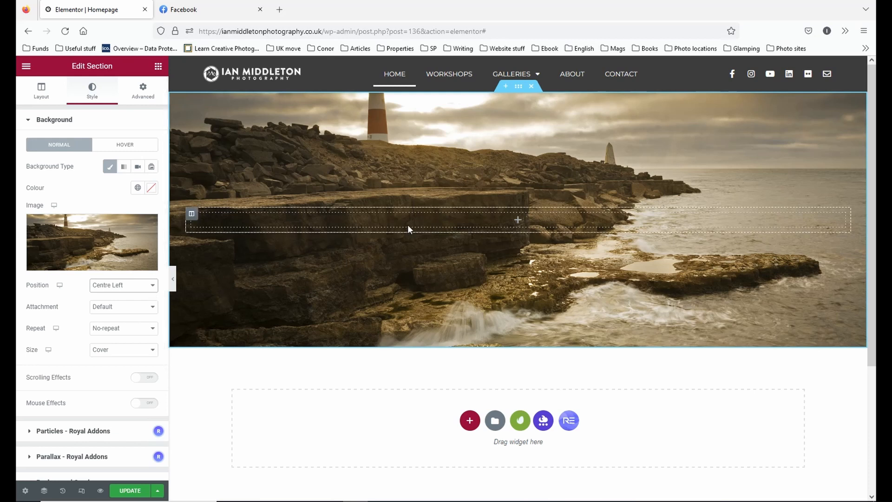
left_click(140, 286)
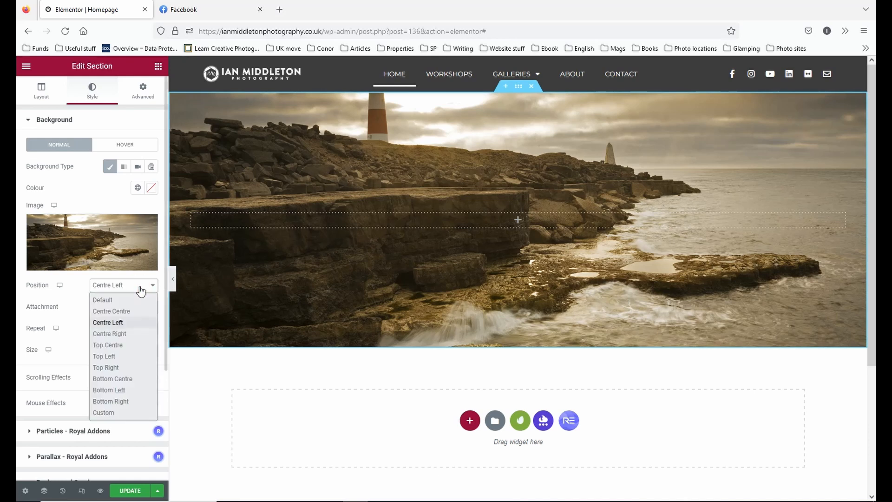
left_click(131, 310)
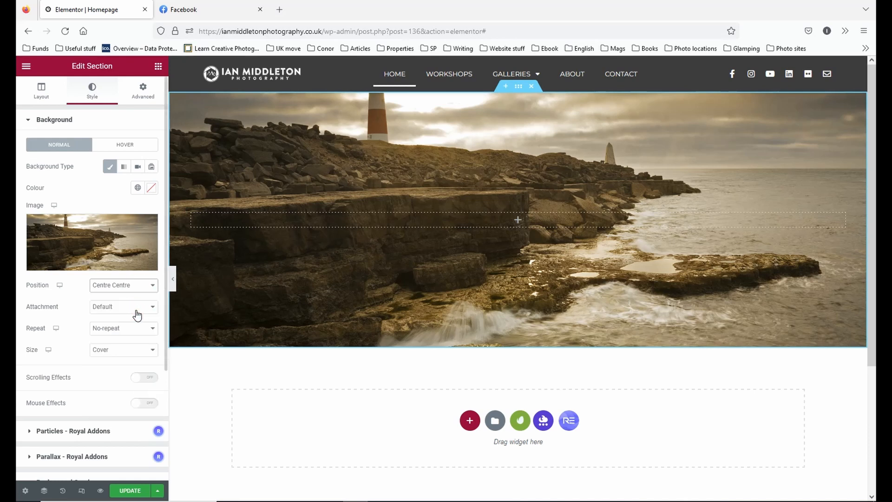
Set the background image's Position to Top Centre and preview the section at full page width.
left_click(125, 286)
left_click(128, 322)
left_click(124, 304)
left_click(124, 285)
left_click(132, 344)
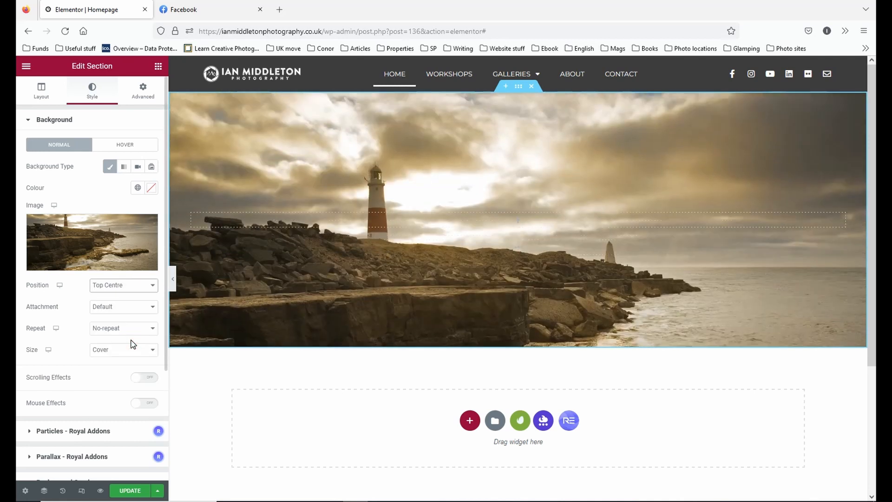
left_click(173, 278)
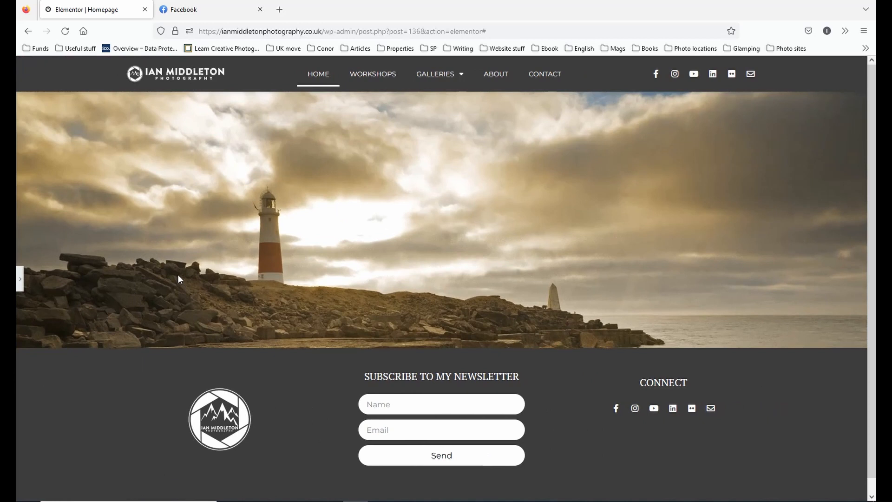
left_click(19, 284)
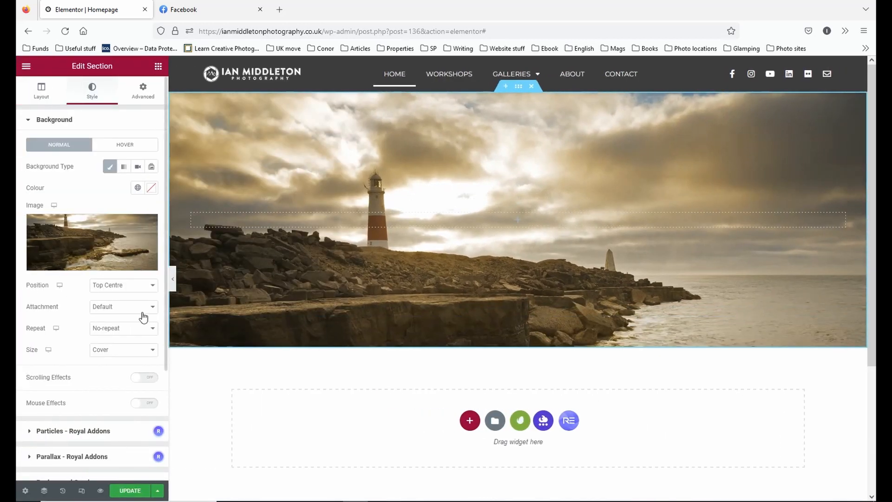
Check the background image's Attachment setting by scrolling the page, and view the Scrolling Effects options, leaving the effects off.
left_click(143, 316)
left_click(141, 320)
scroll(358, 300, "down", 4)
scroll(361, 291, "up", 4)
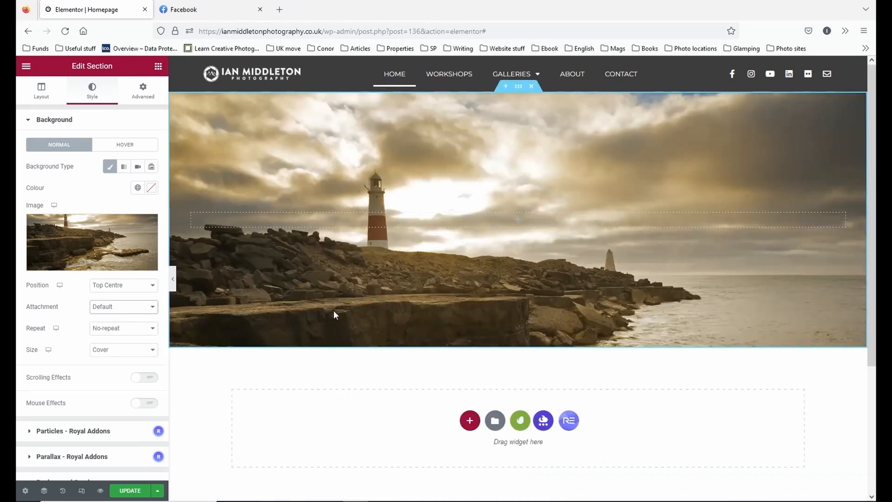
left_click(151, 377)
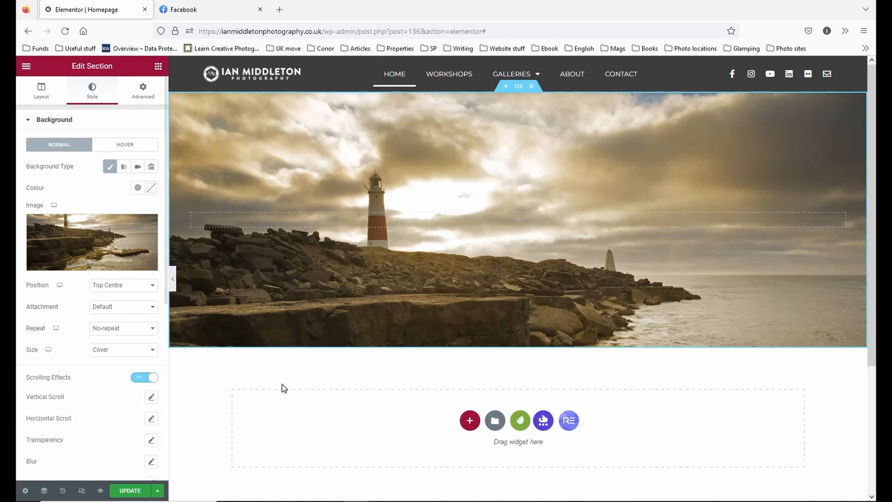
left_click(145, 378)
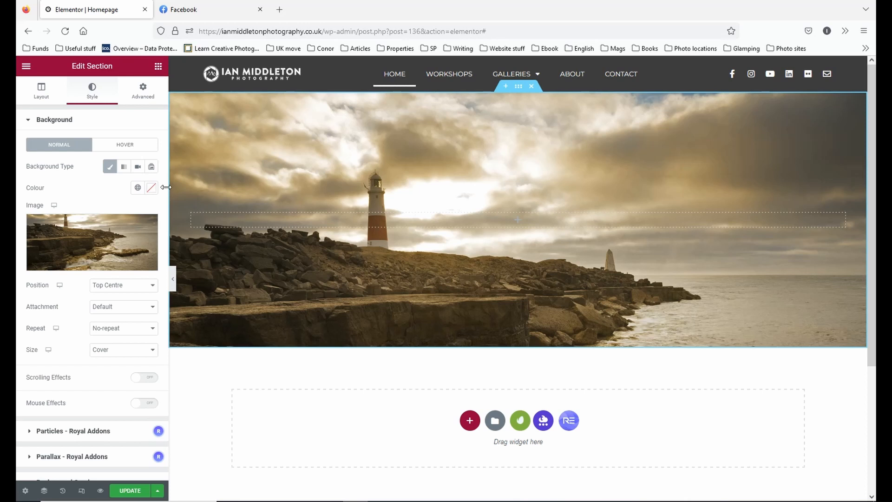
Check the Gradient and Video background settings, and switch the section's background type to Slideshow.
left_click(124, 170)
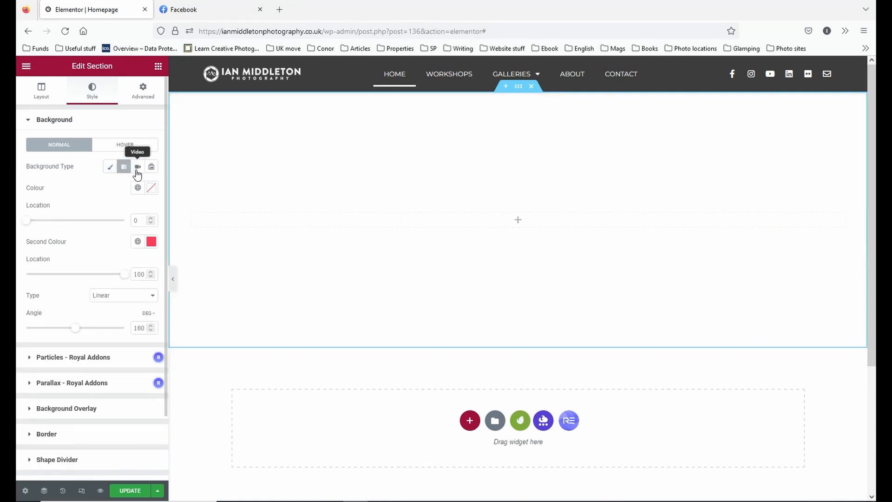
left_click(138, 168)
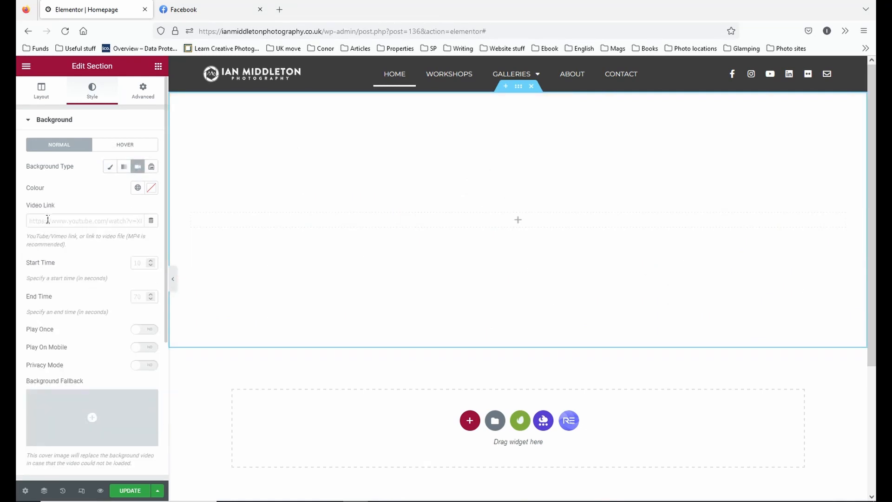
left_click(151, 167)
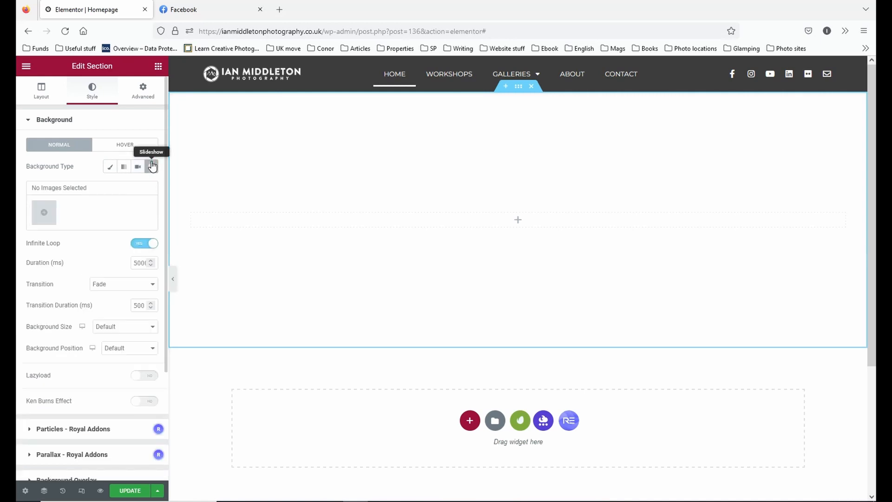
Begin the slideshow gallery by selecting the lighthouse image MG_8499-EB-1.jpg and the misty lake image MG_5214-1.jpg from the media library.
left_click(43, 211)
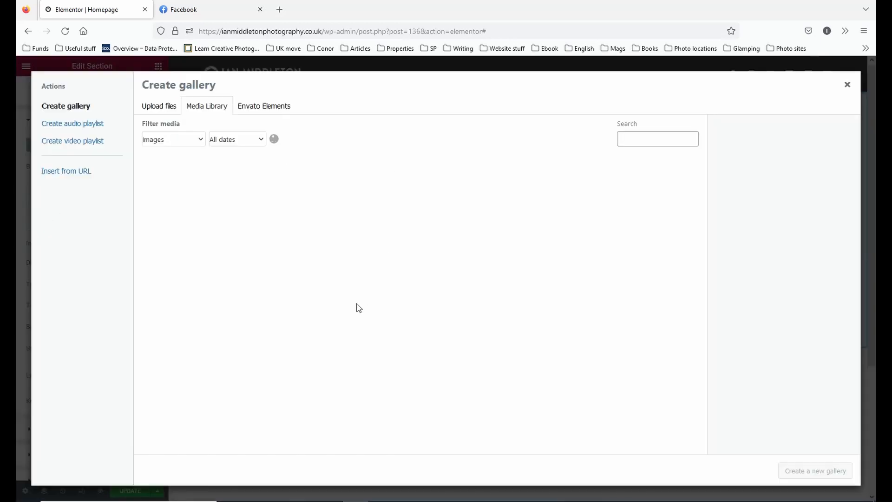
left_click(273, 200)
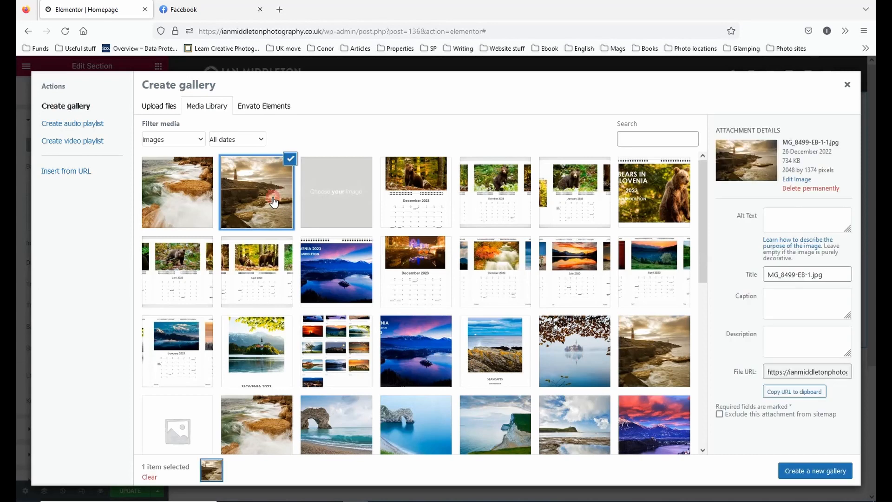
left_click(593, 356)
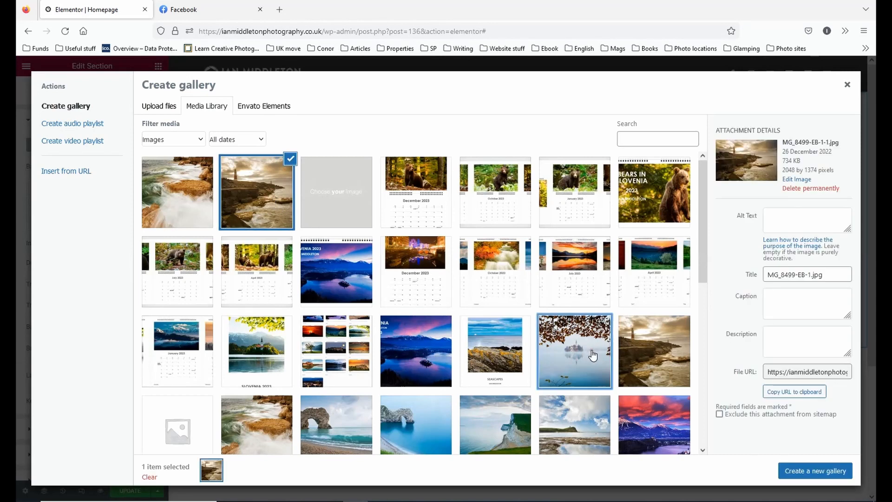
Try adding the Portland Bill Seascapes image and the sunset image F2A1253-600px.jpg to the gallery selection, and deselect each again.
left_click(652, 367)
scroll(653, 367, "down", 2)
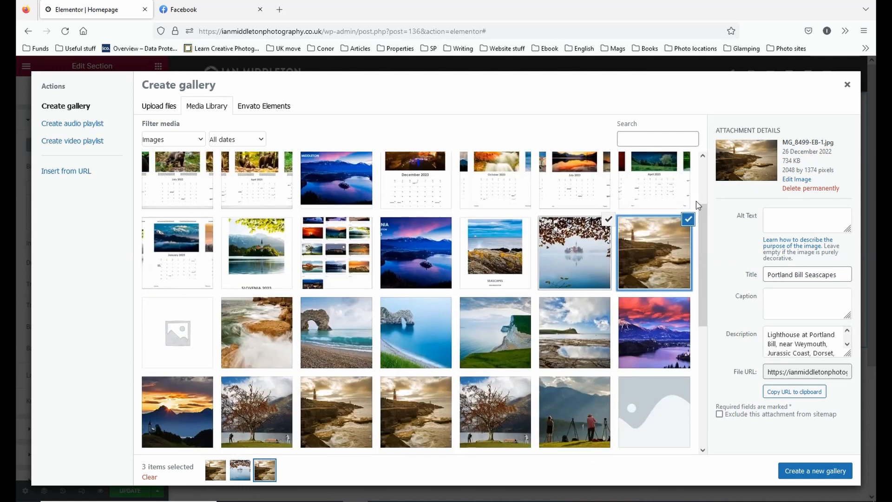
left_click(691, 223)
left_click(660, 335)
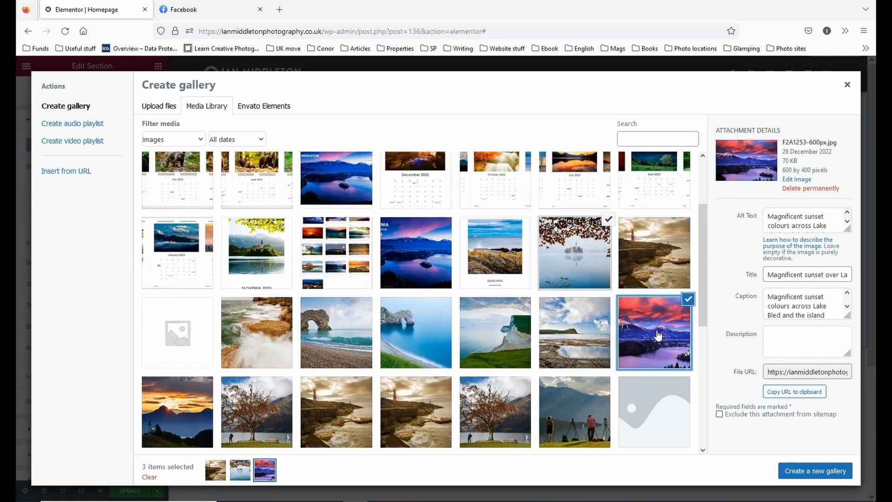
left_click(688, 299)
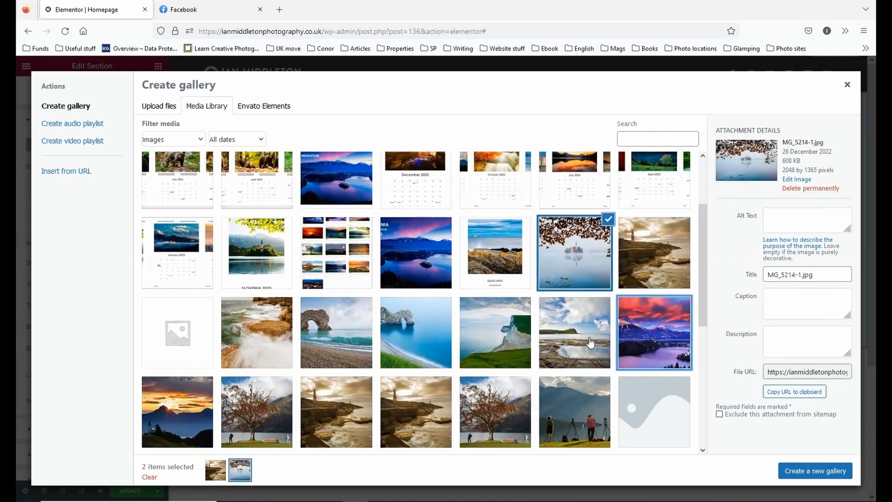
Add the Kimmeridge bay image MG_5485.jpg and the Durdle Door image F2A3784.jpg to the selection and create the new gallery.
left_click(590, 342)
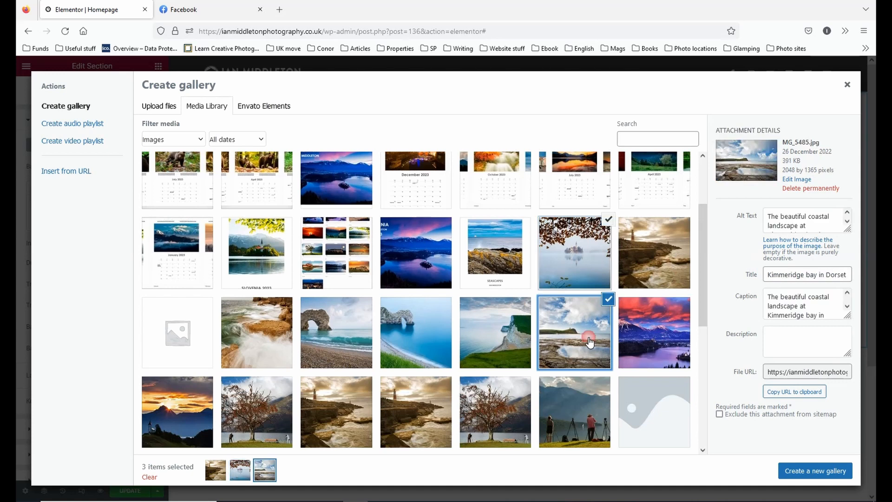
left_click(413, 346)
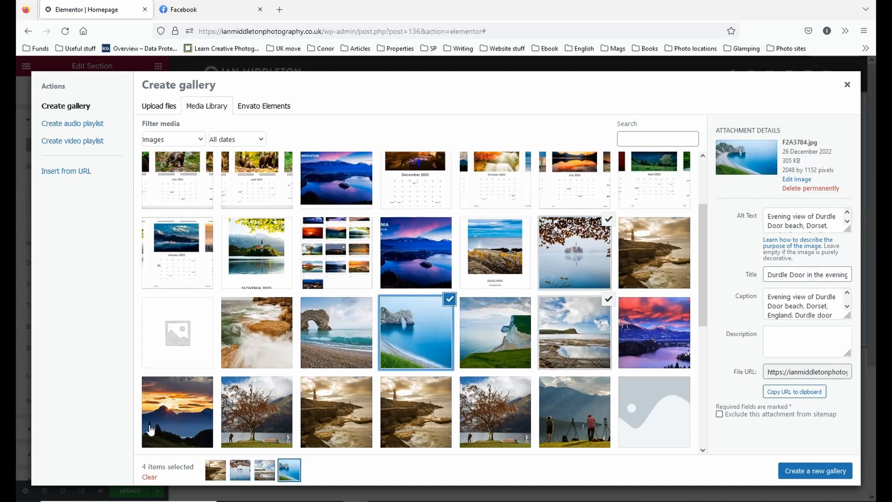
left_click(817, 473)
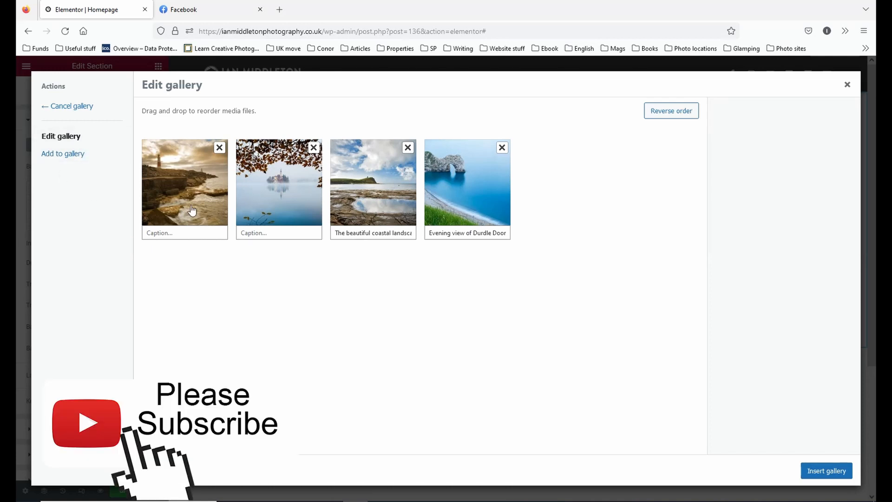
Check the attachment details and caption of the crashing waves image MG_8567-1200px.jpg in the media library, and close the gallery dialog.
left_click(69, 153)
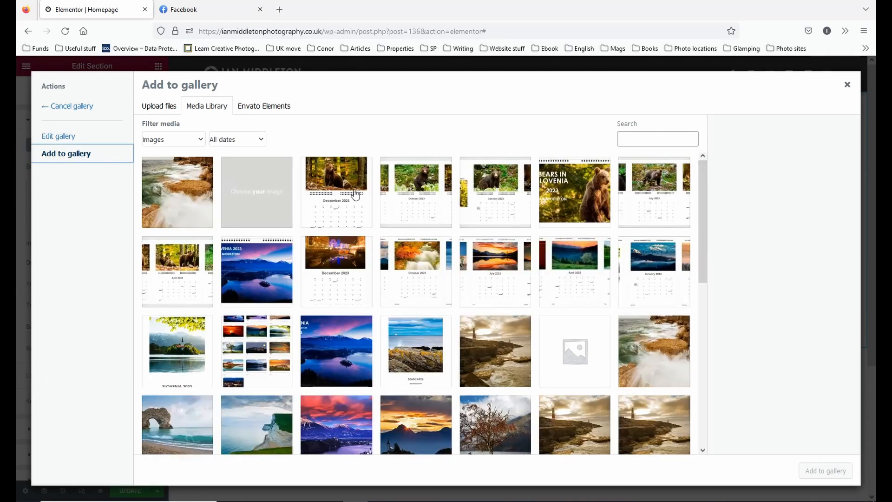
left_click(658, 378)
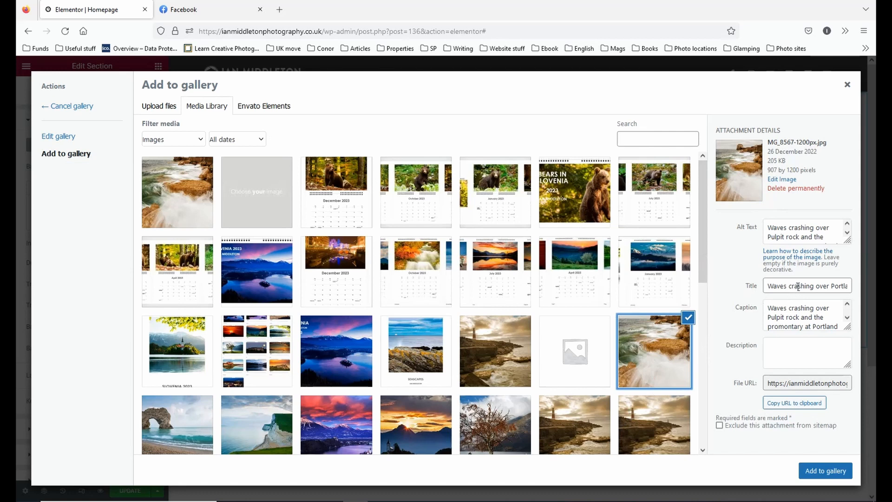
left_click(804, 320)
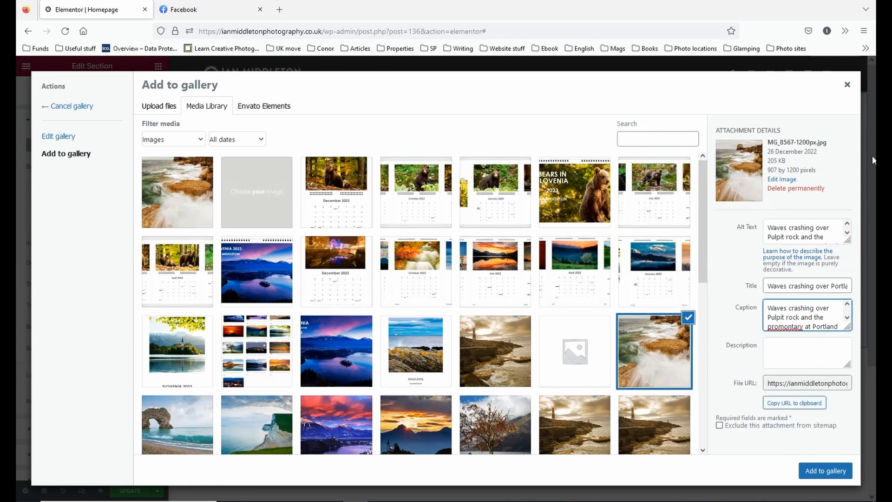
left_click(847, 85)
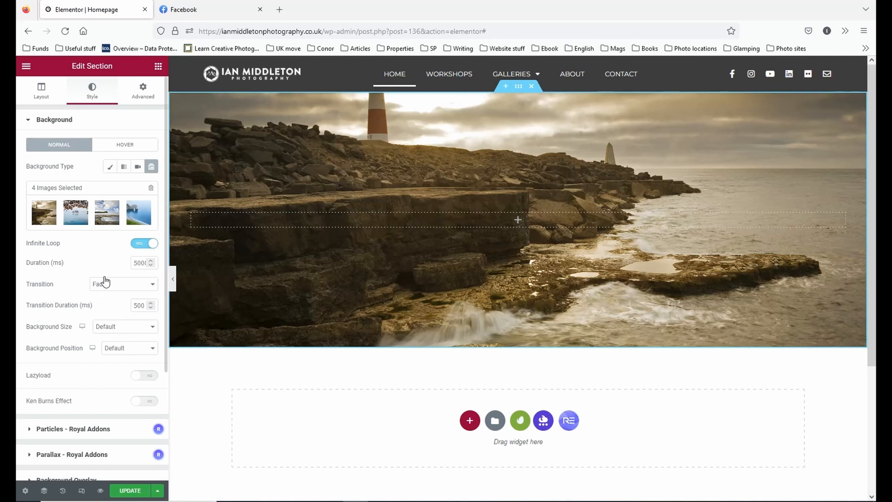
Try the Bottom Centre background position for the slideshow, and set the position to Centre Centre.
left_click(140, 352)
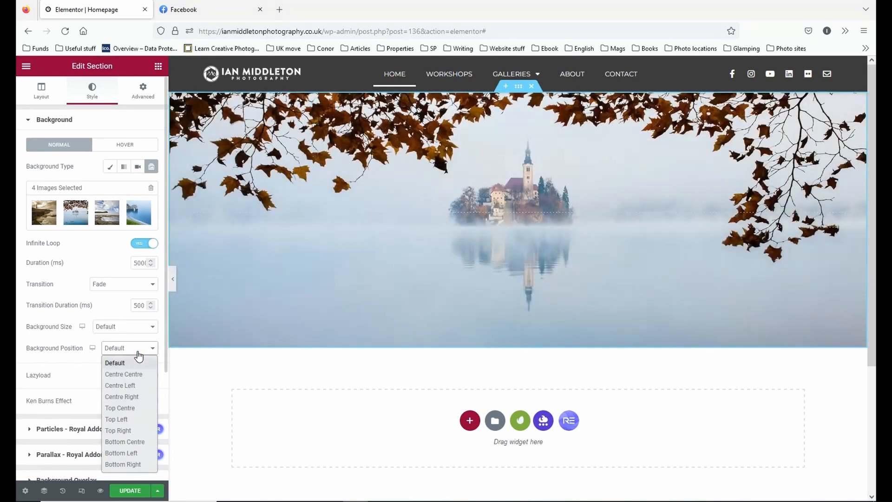
left_click(137, 375)
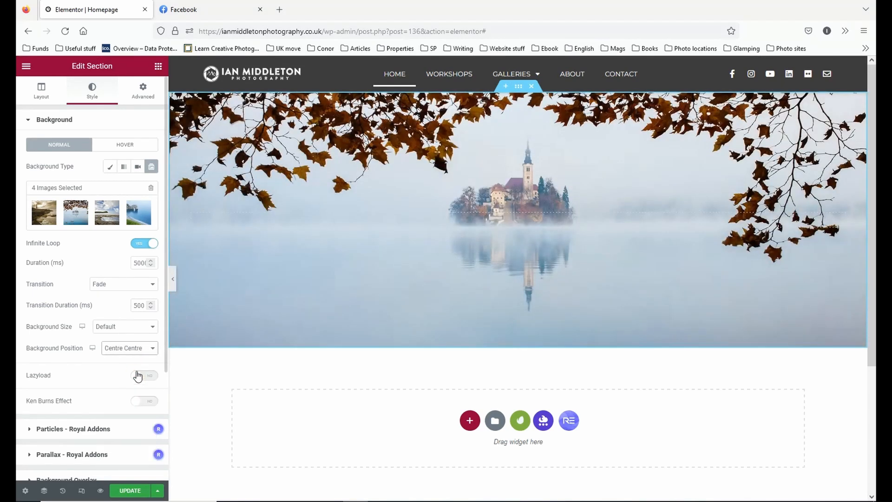
left_click(139, 352)
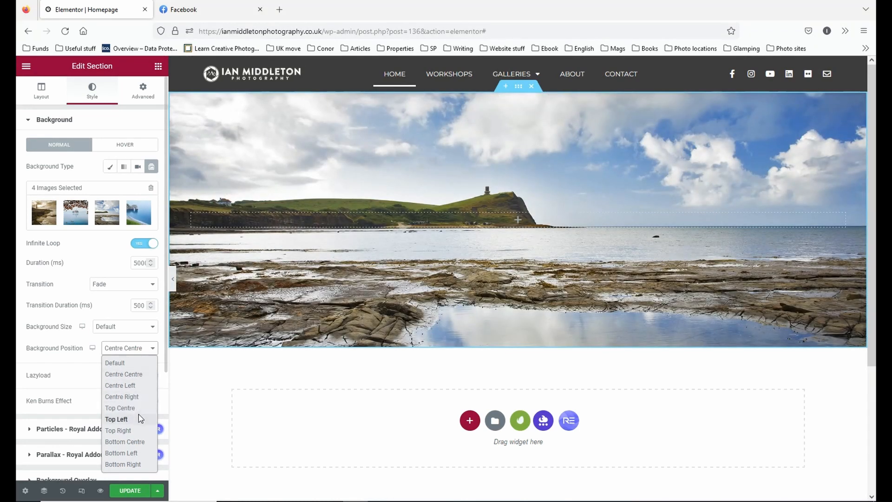
left_click(143, 445)
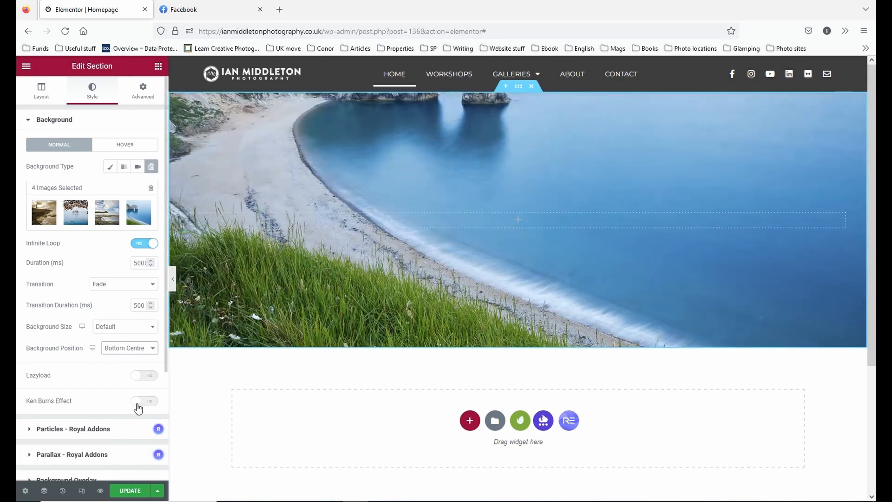
left_click(135, 350)
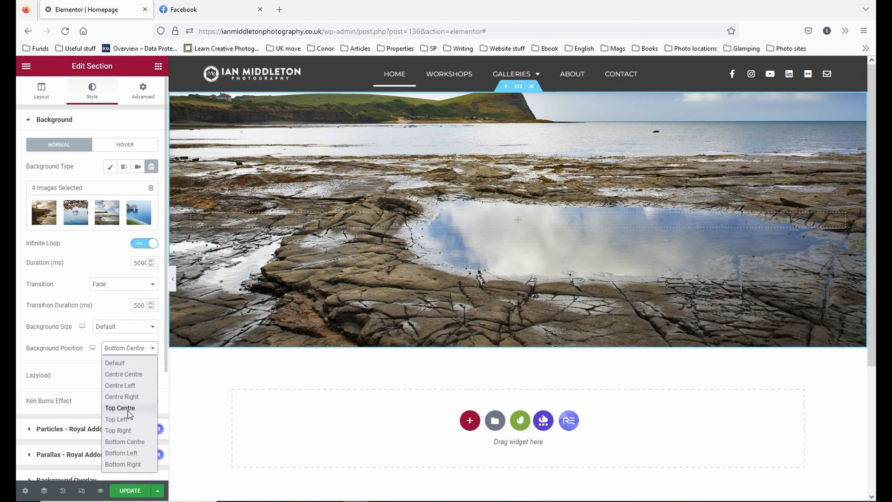
left_click(130, 374)
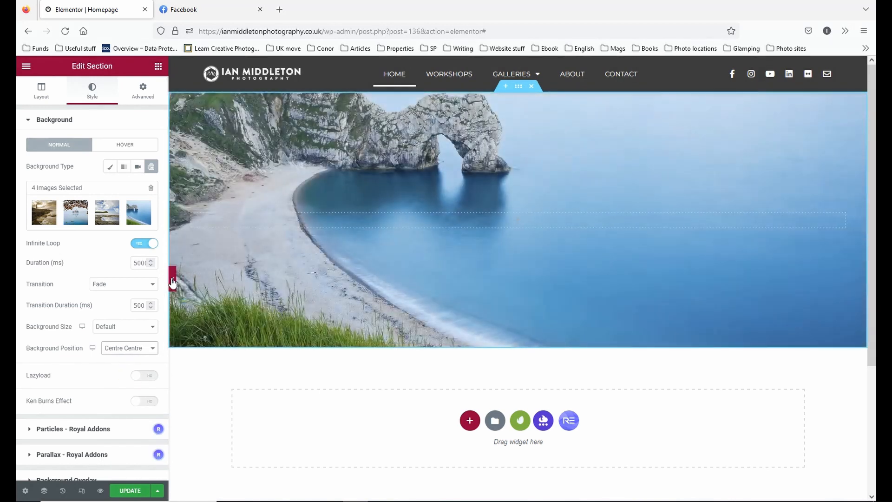
Preview the slideshow at full page width, and remove the lighthouse and Durdle Door images from its gallery.
left_click(172, 278)
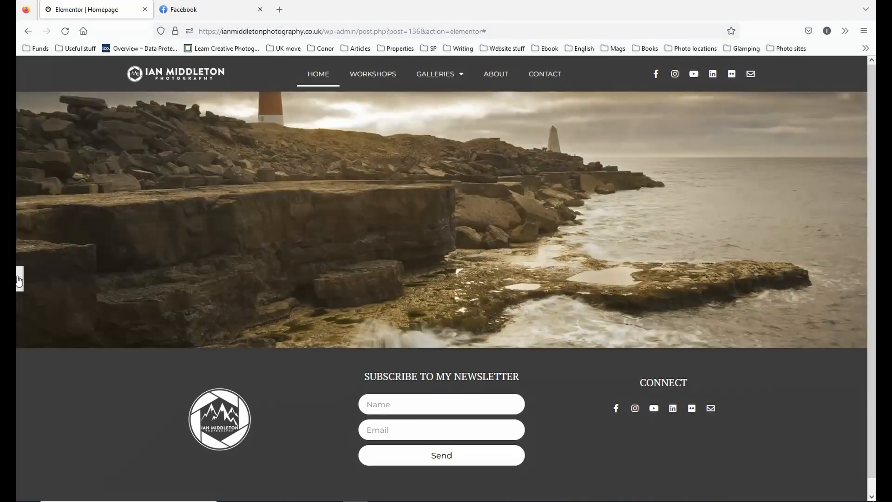
left_click(20, 276)
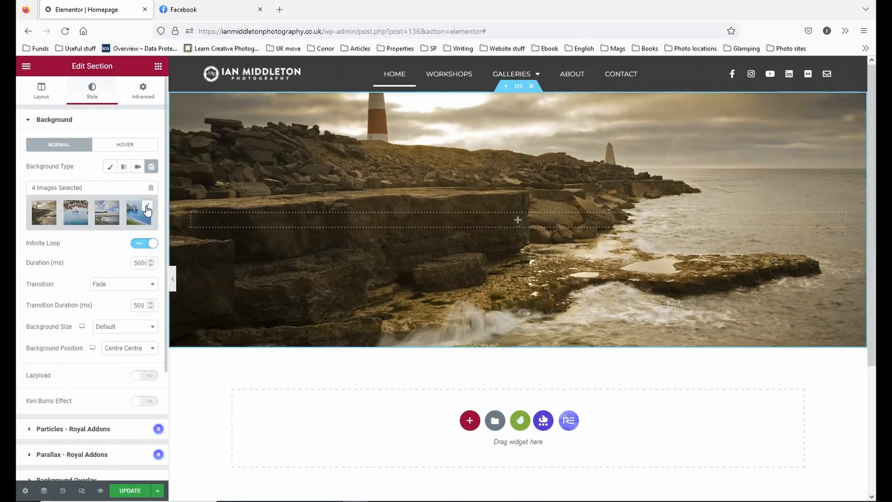
left_click(148, 211)
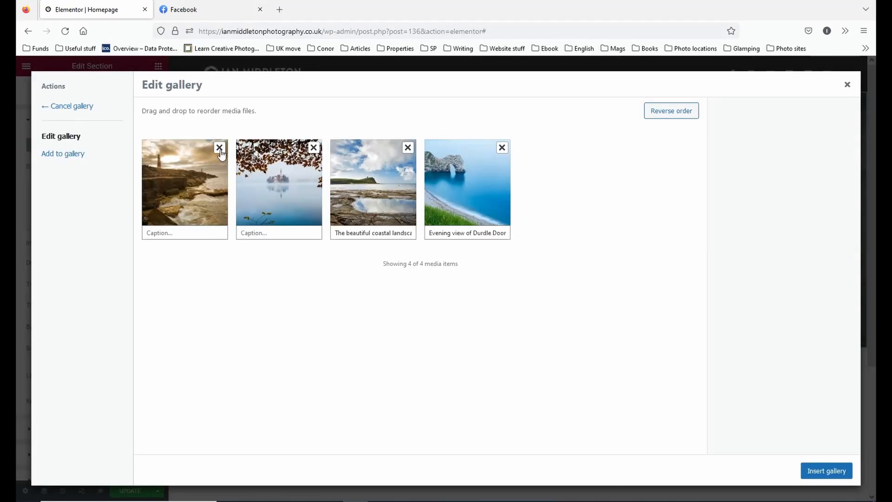
left_click(219, 147)
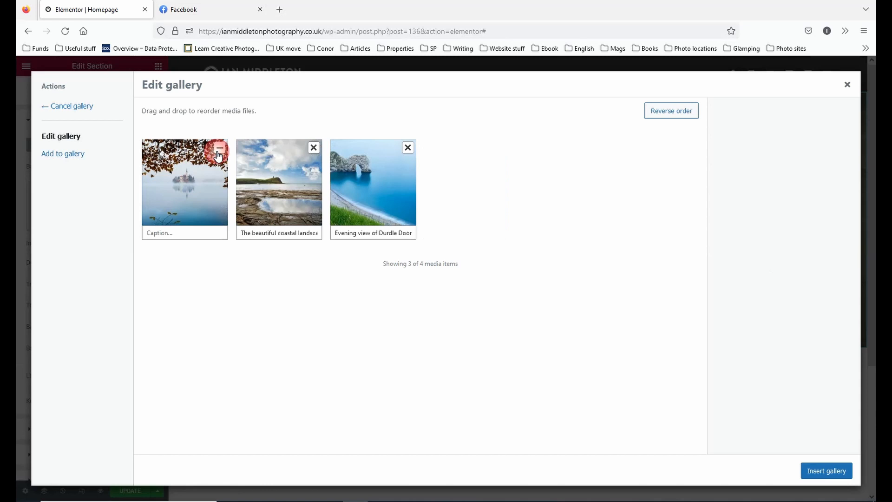
left_click(408, 148)
Select the Bats Head cliffs image F2A3766.jpg for the gallery, trying and deselecting the Jamnik church sunrise image F2A6989-600px.jpg.
left_click(66, 154)
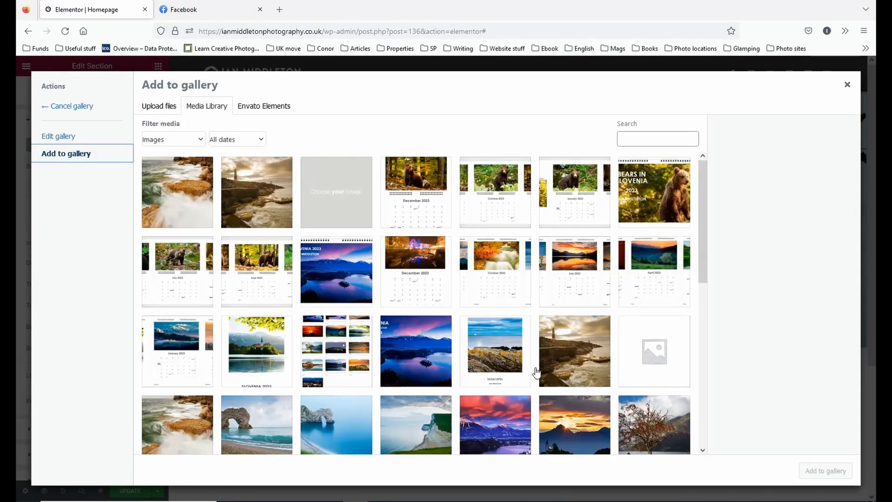
scroll(463, 407, "down", 1)
left_click(398, 395)
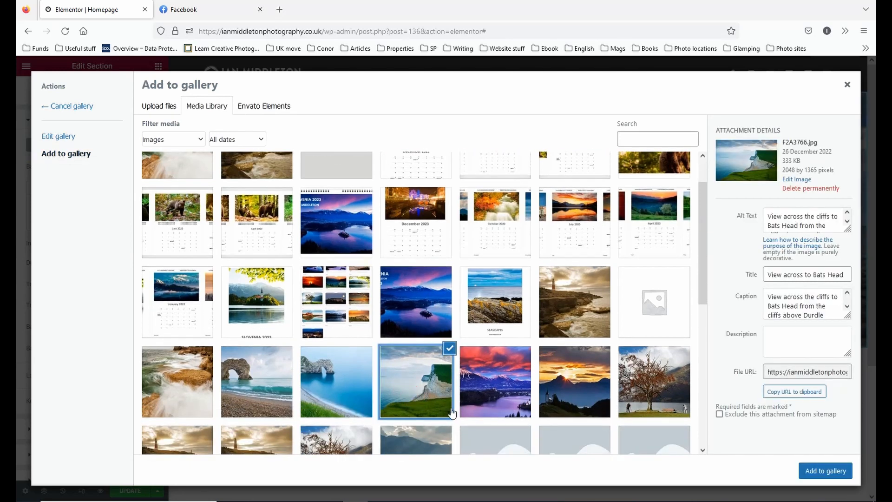
scroll(451, 411, "down", 1)
left_click(588, 327)
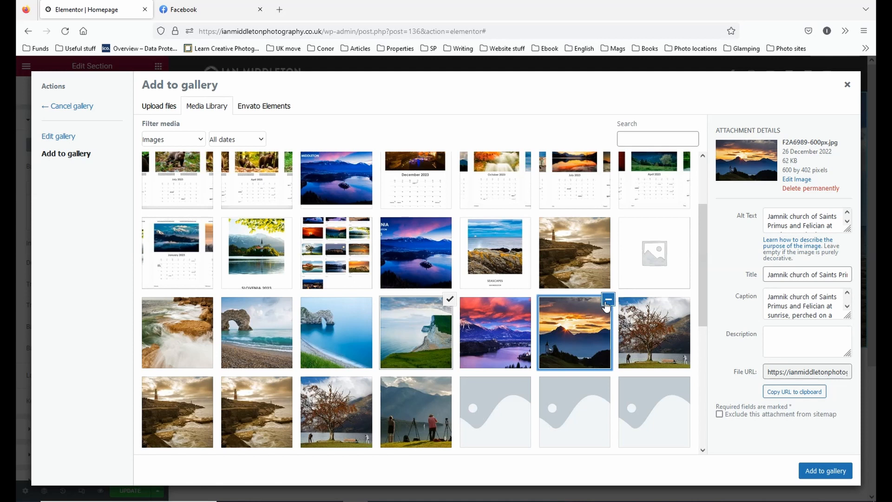
left_click(425, 334)
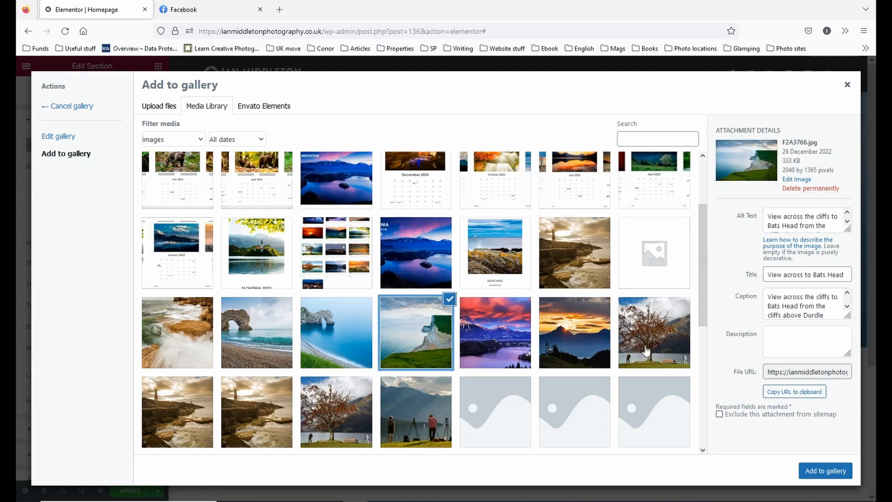
Select the Saint Mary's Lighthouse image MG_7924.jpg as well, add the selection to the gallery and insert the updated gallery.
scroll(634, 353, "down", 2)
scroll(631, 354, "down", 3)
scroll(630, 352, "up", 3)
scroll(630, 352, "down", 3)
left_click(349, 344)
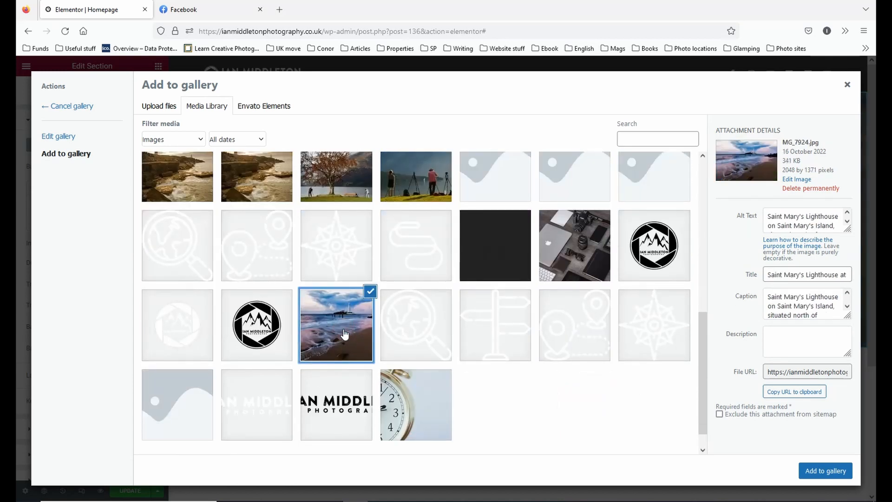
left_click(822, 470)
left_click(803, 469)
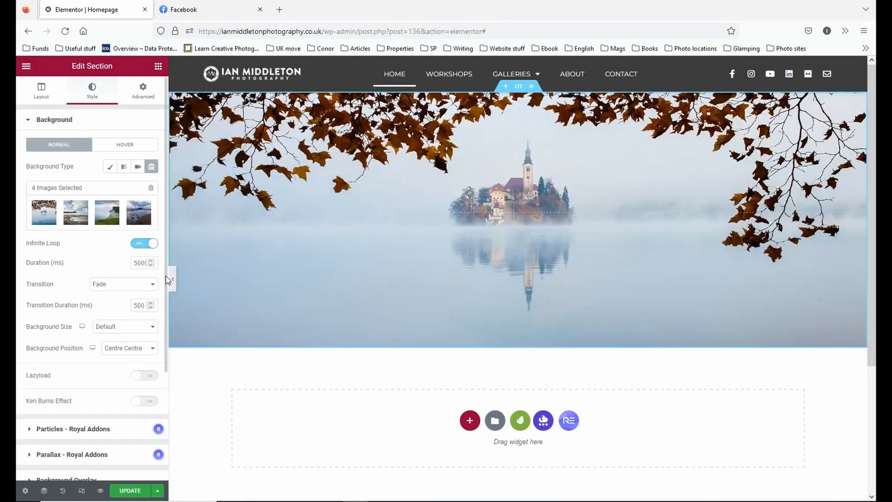
Preview the slideshow at full page width, remove the Saint Mary's Lighthouse image and insert the reduced gallery.
left_click(172, 279)
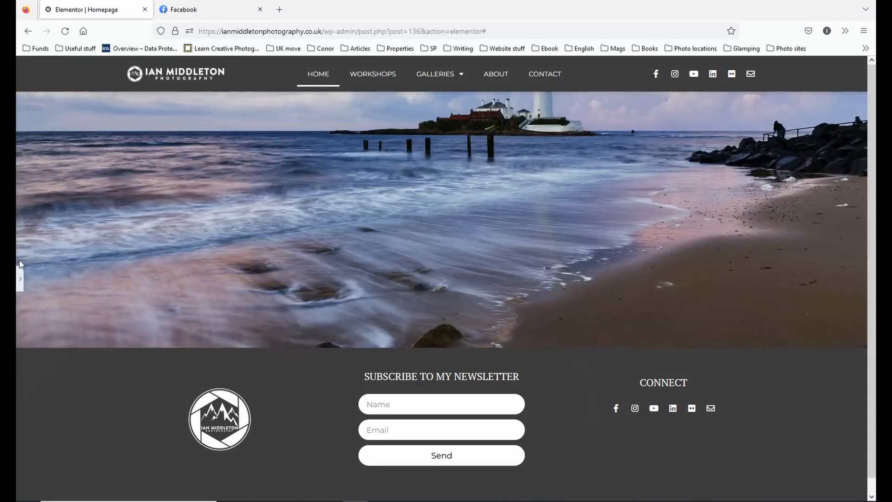
left_click(20, 279)
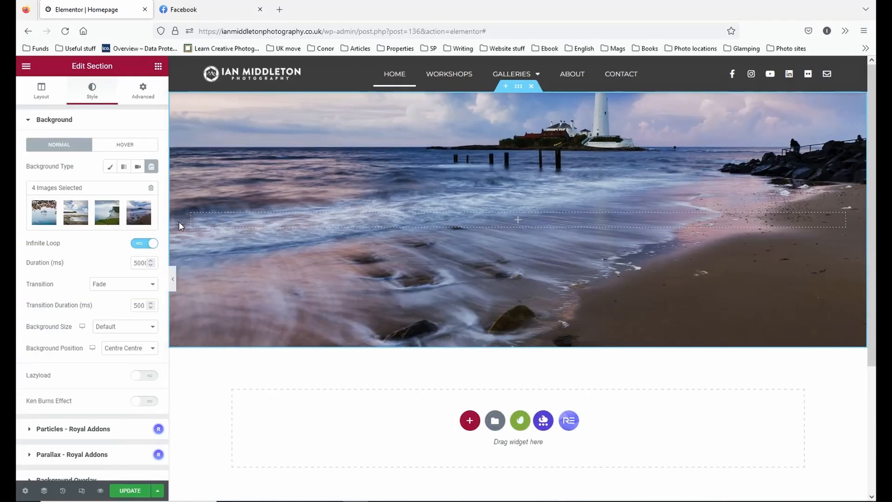
left_click(150, 210)
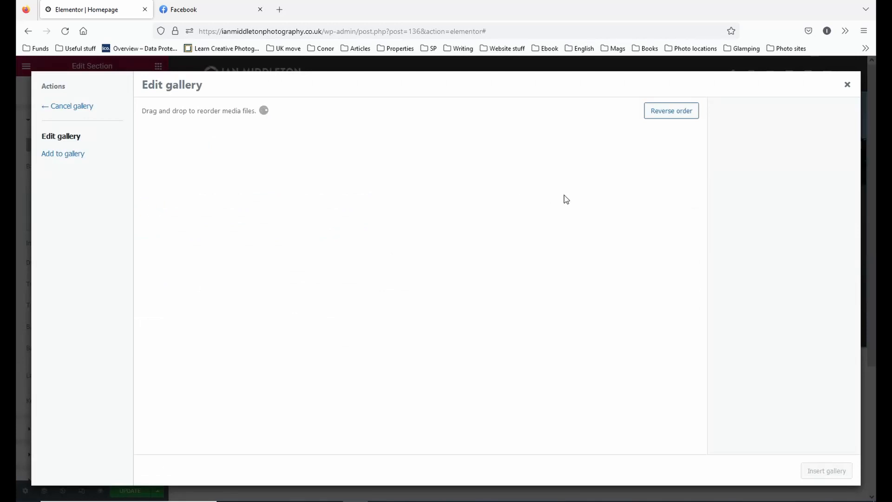
left_click(502, 147)
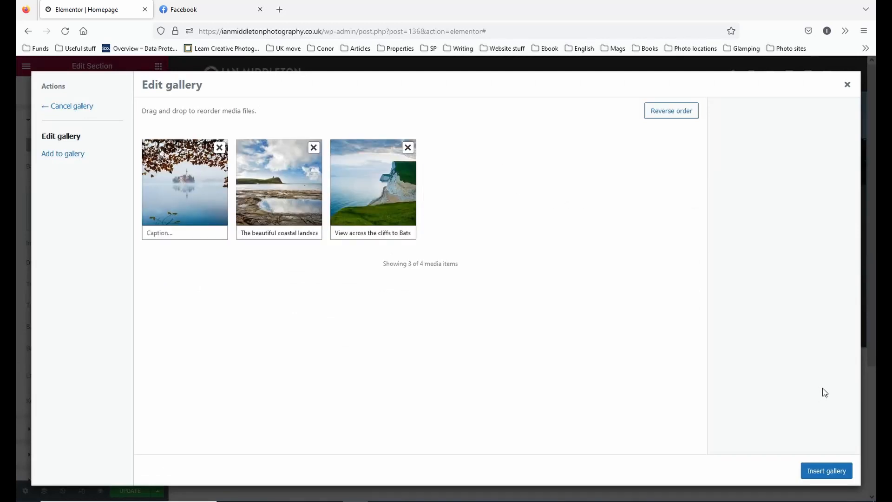
left_click(815, 470)
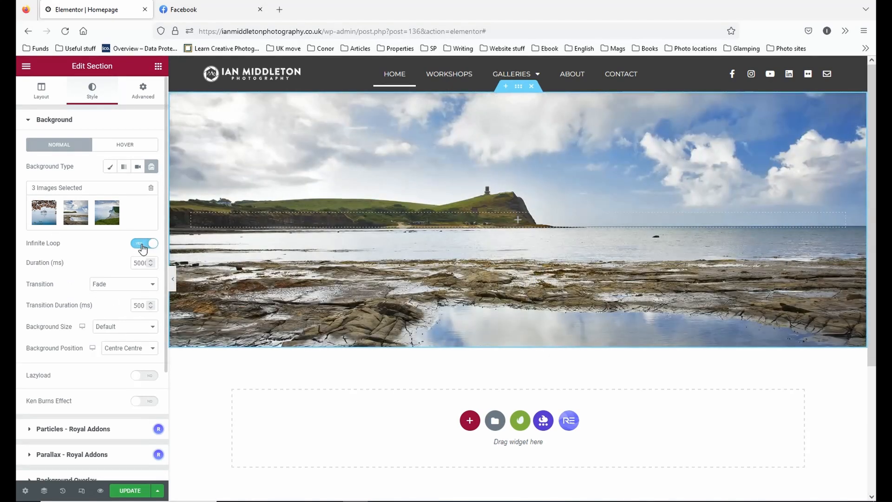
Turn the slideshow's Infinite Loop off and back on, and review the Transition options while keeping Fade.
left_click(147, 244)
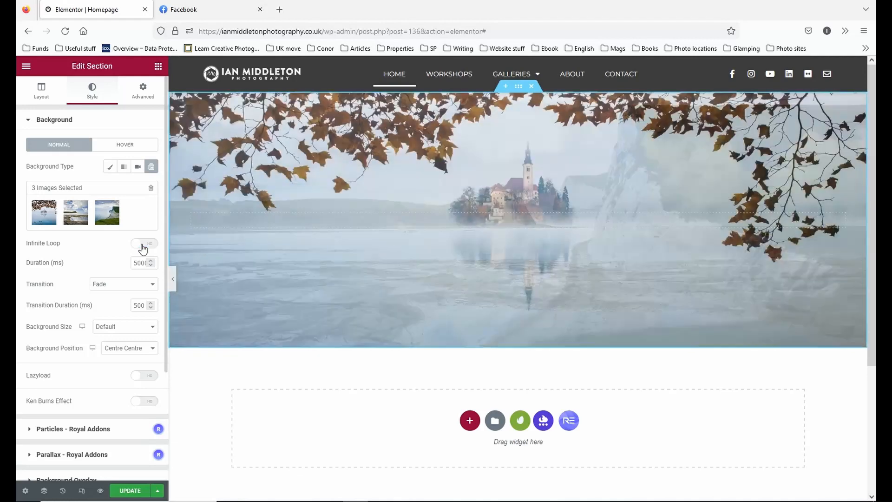
left_click(149, 244)
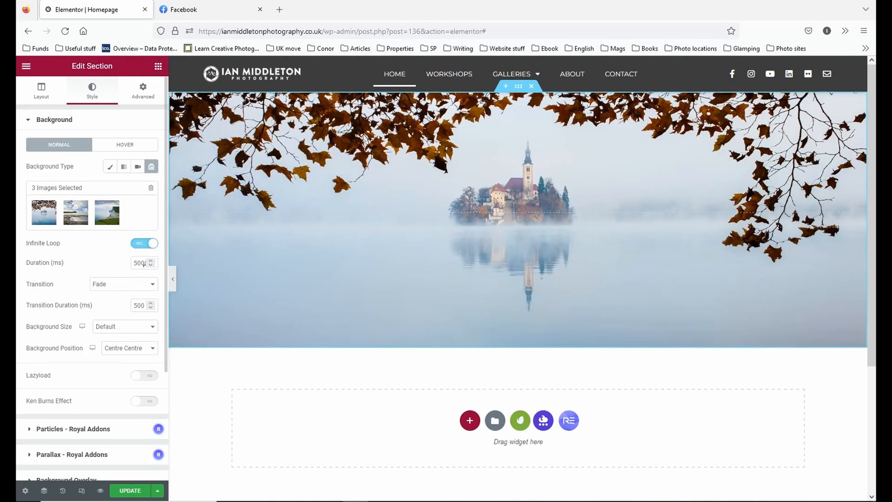
left_click(142, 289)
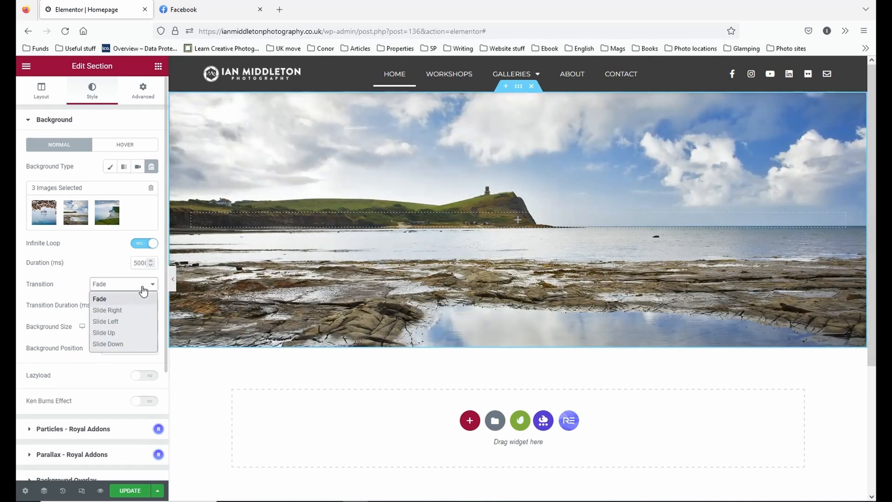
left_click(142, 289)
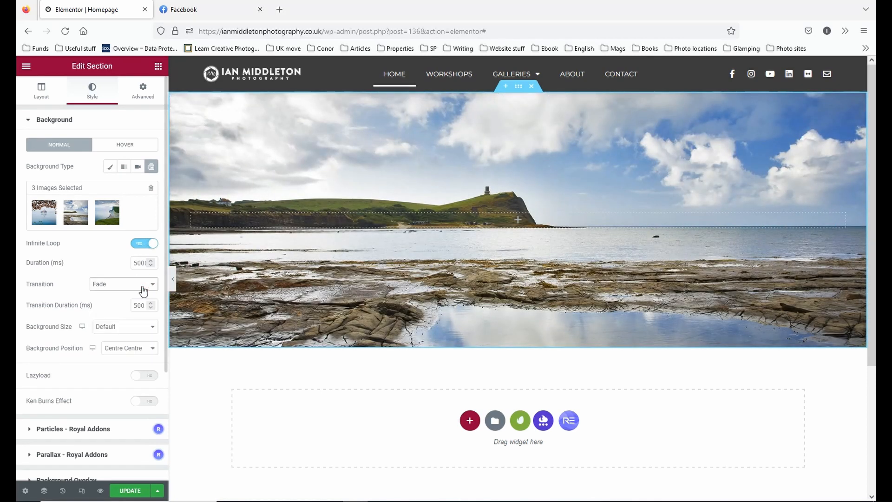
left_click(143, 290)
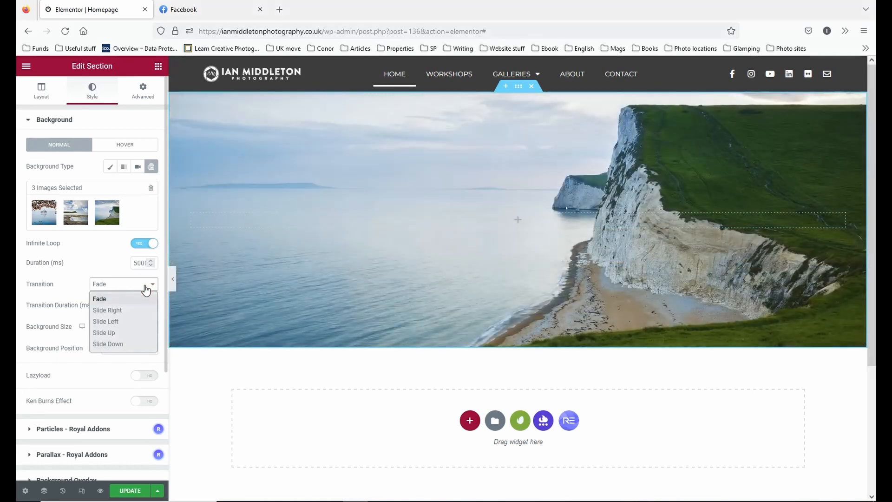
left_click(145, 289)
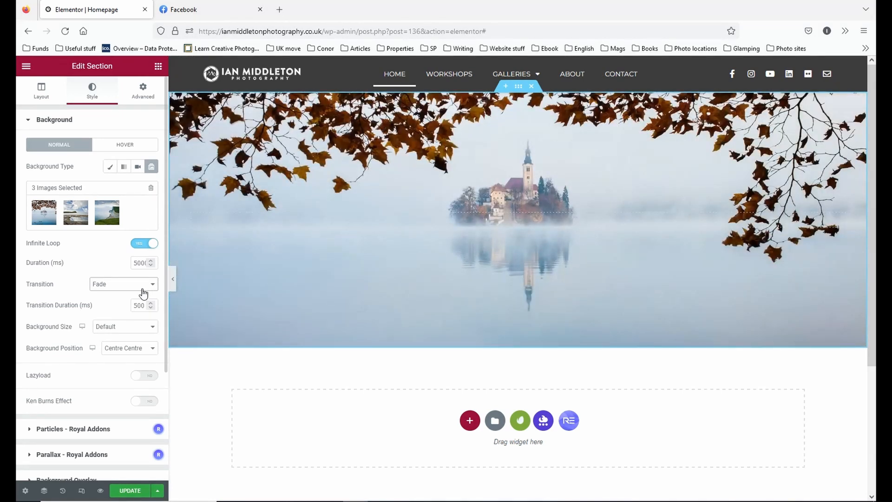
Set the slideshow's background size to Cover and enable Lazyload.
left_click(118, 332)
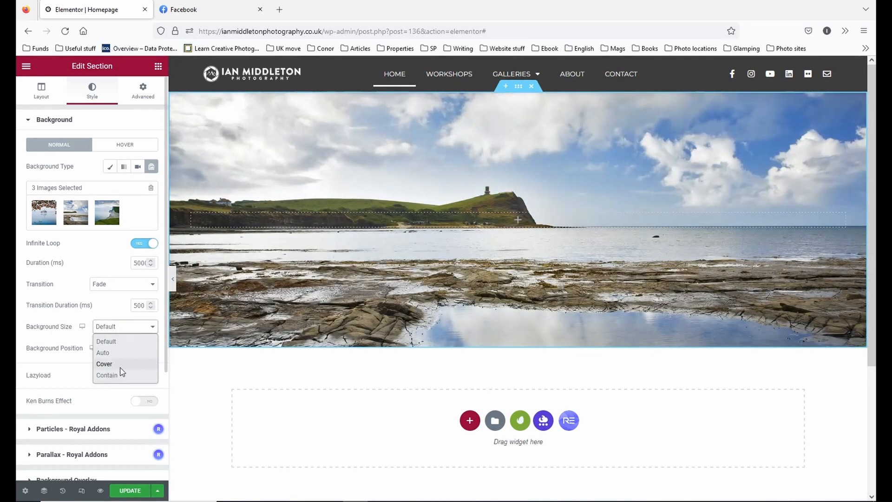
left_click(121, 367)
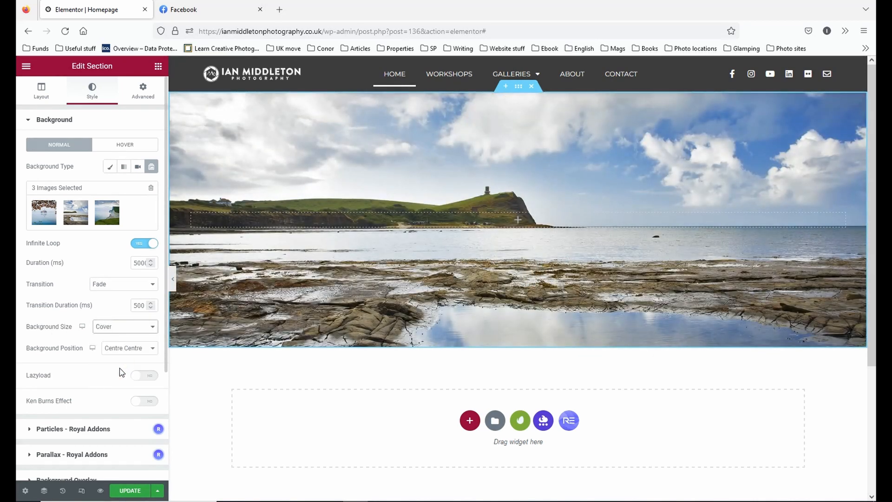
left_click(131, 326)
left_click(131, 327)
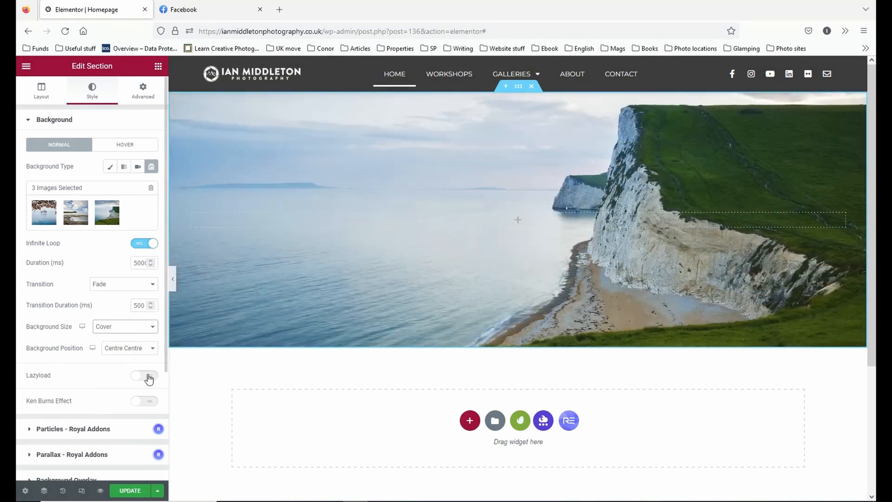
left_click(147, 376)
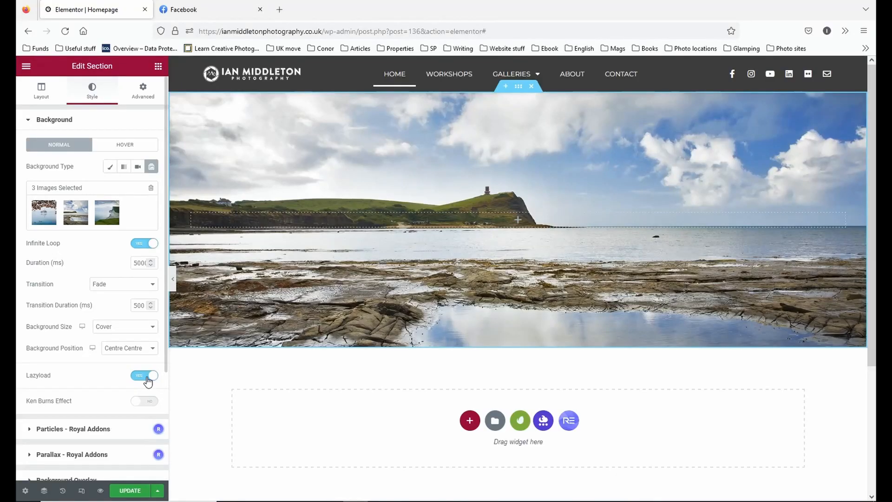
Inspect the file size of the lighthouse image MG_8499-EB-1-1.jpg in the media library for the slideshow gallery.
mouse_move(118, 223)
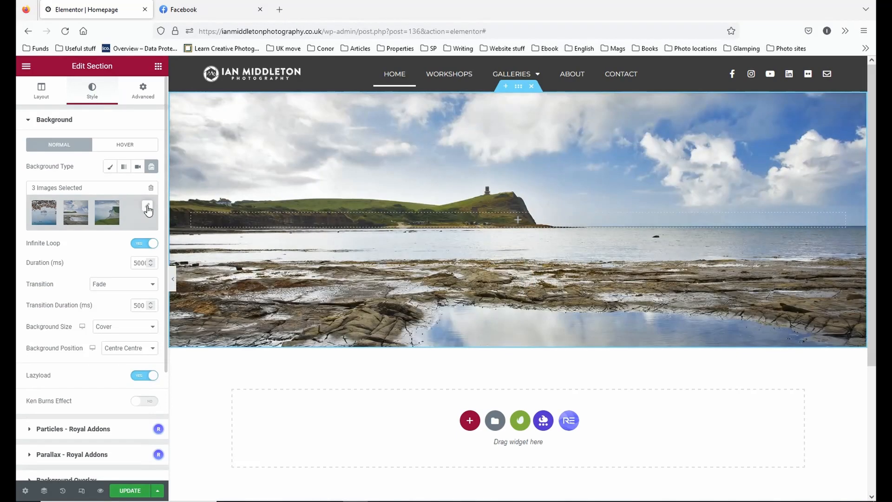
left_click(147, 206)
left_click(75, 154)
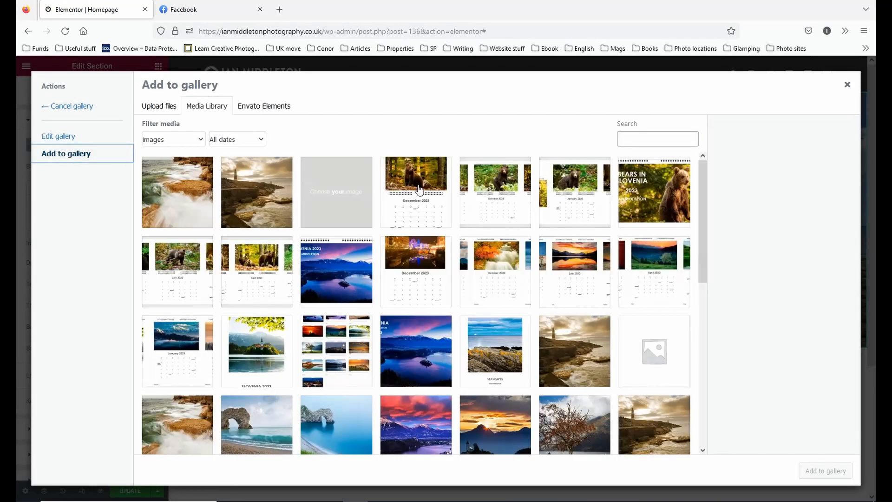
left_click(253, 201)
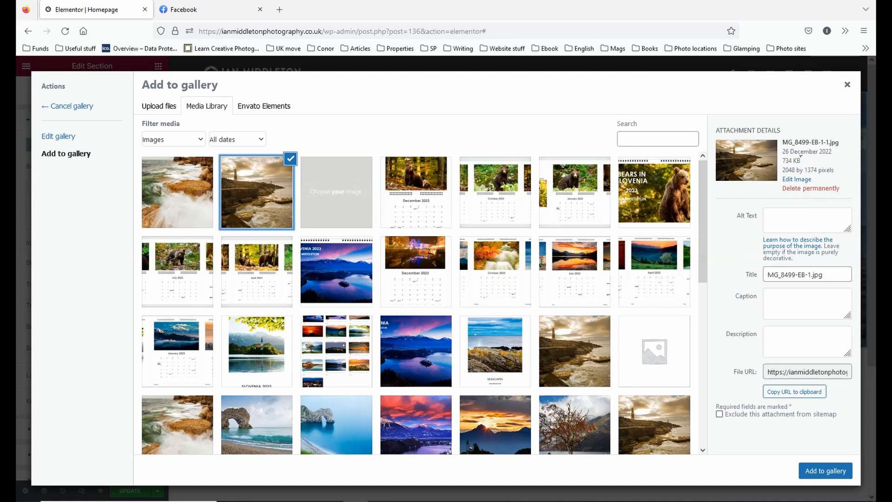
mouse_move(801, 161)
left_mouse_down()
mouse_move(779, 161)
mouse_move(801, 160)
left_mouse_up()
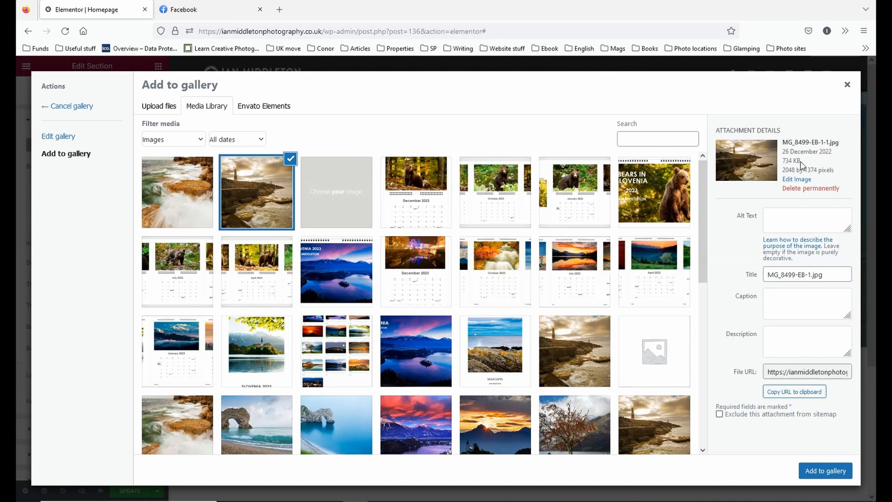
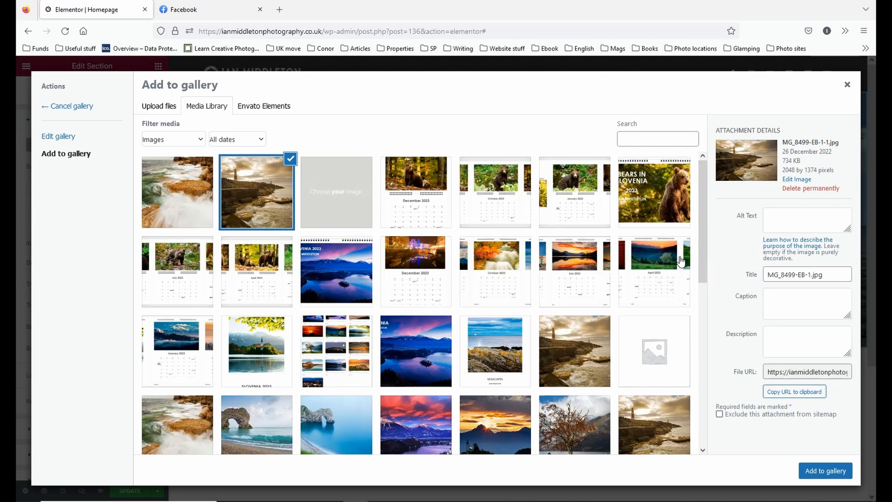
Compare the file sizes of the blue Durdle Door image F2A3784.jpg and the lighthouse image MG_8499-EB-1-1.jpg in the media library.
scroll(517, 378, "down", 2)
scroll(517, 376, "down", 4)
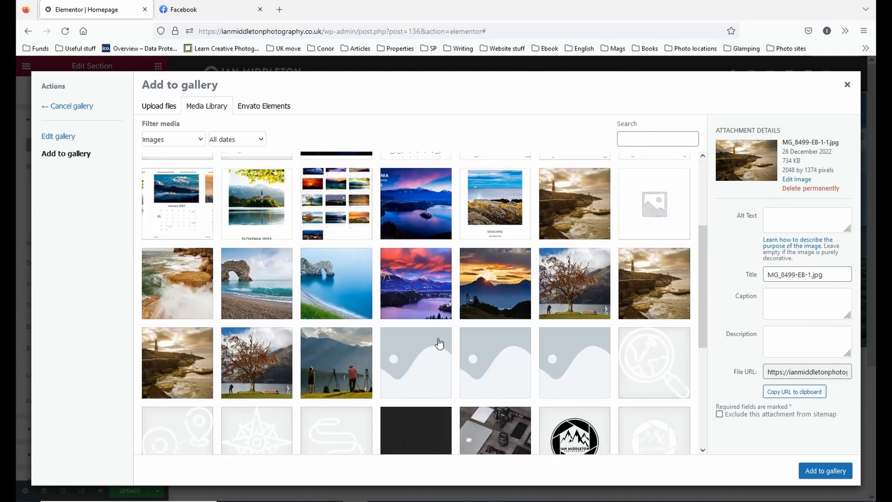
left_click(314, 290)
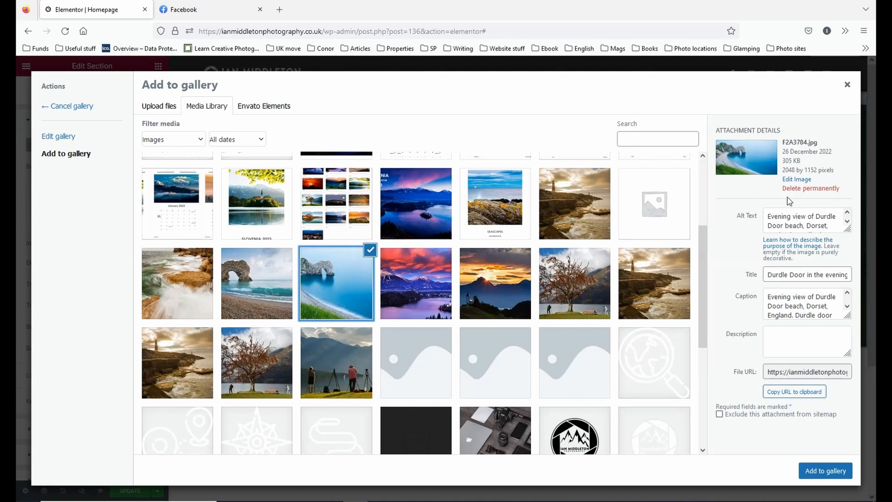
scroll(310, 253, "up", 5)
left_click(271, 206)
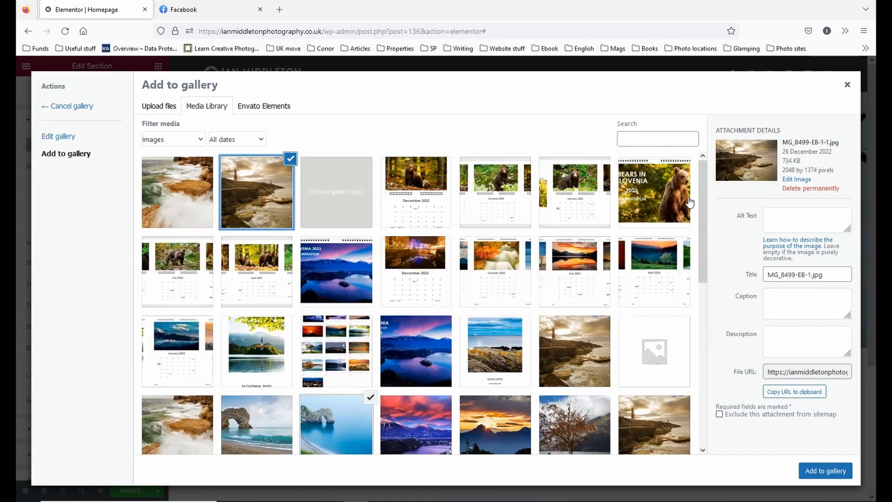
scroll(521, 278, "down", 3)
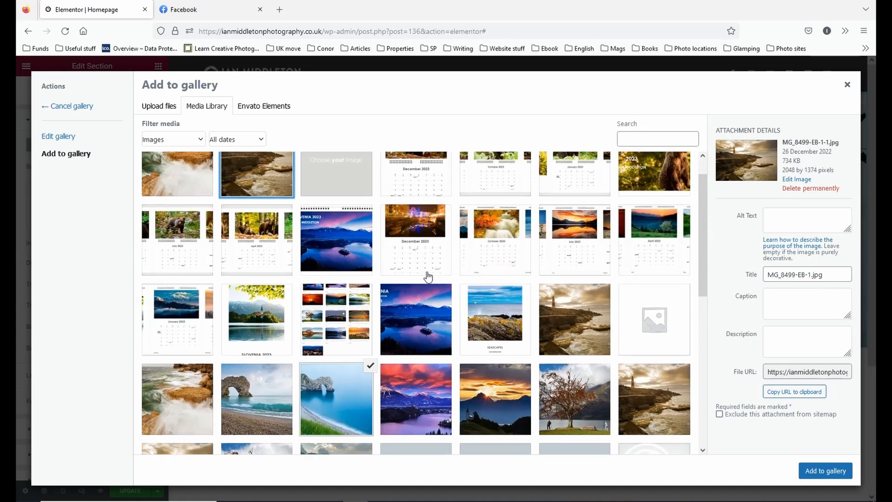
Inspect the file sizes of F2A1717.jpg, F2A1253-600px.jpg and MG_8499-EB-600px.jpg, and close the gallery without adding any images.
left_click(254, 336)
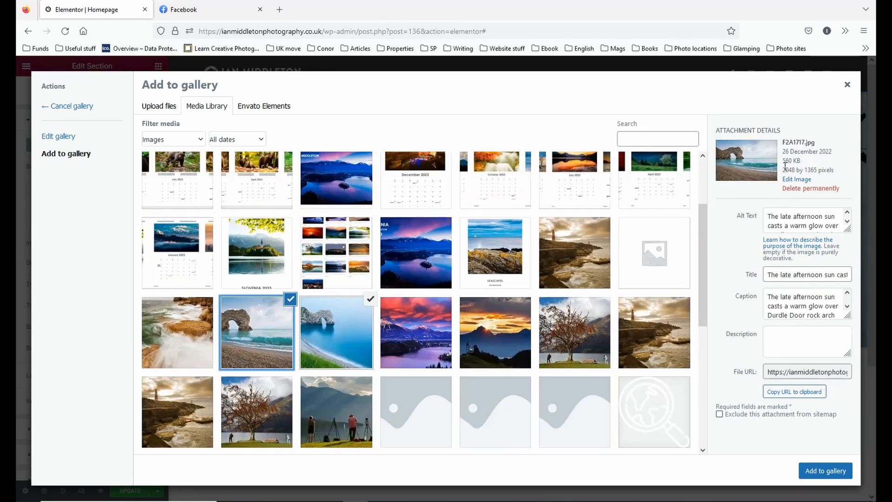
left_click(418, 351)
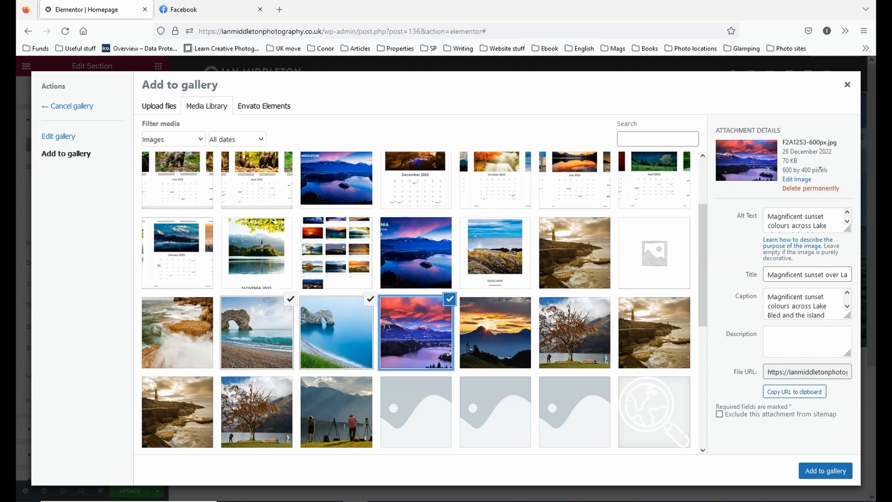
left_click(449, 300)
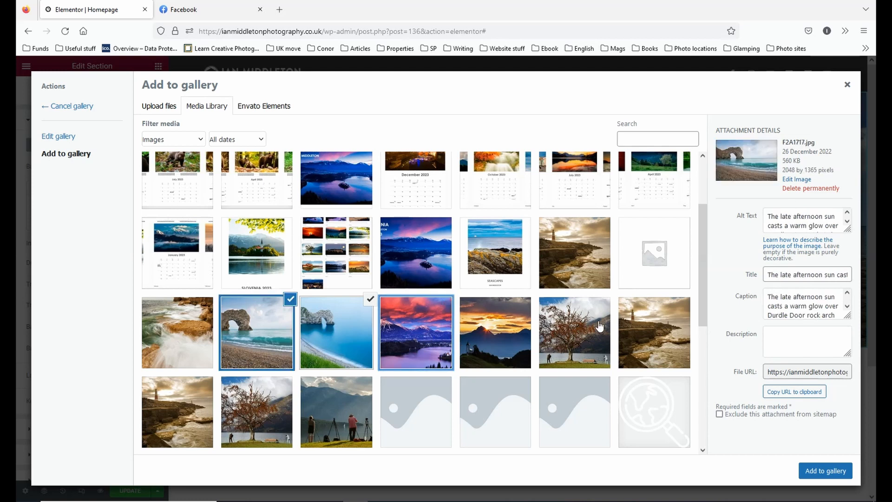
left_click(649, 328)
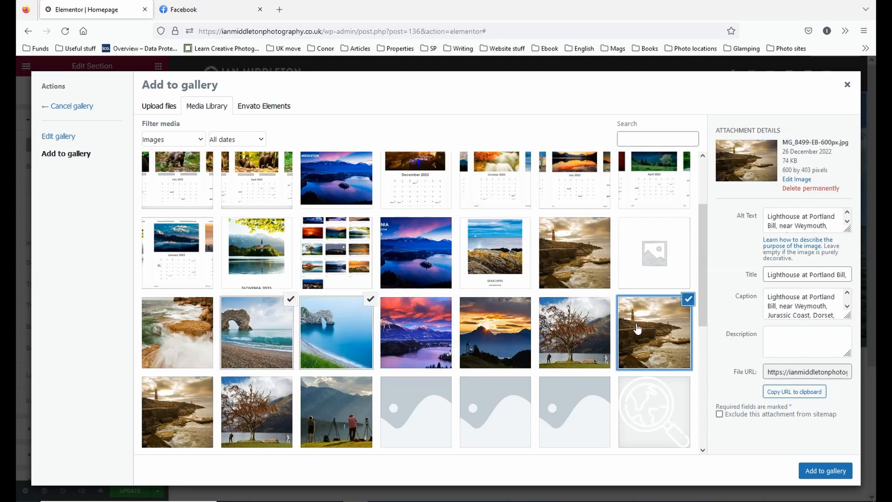
left_click(684, 302)
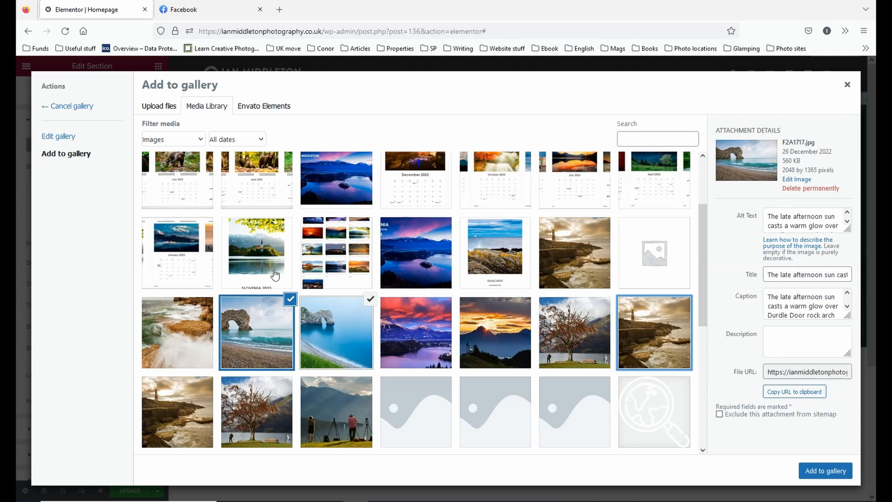
scroll(279, 276, "down", 3)
scroll(548, 288, "up", 5)
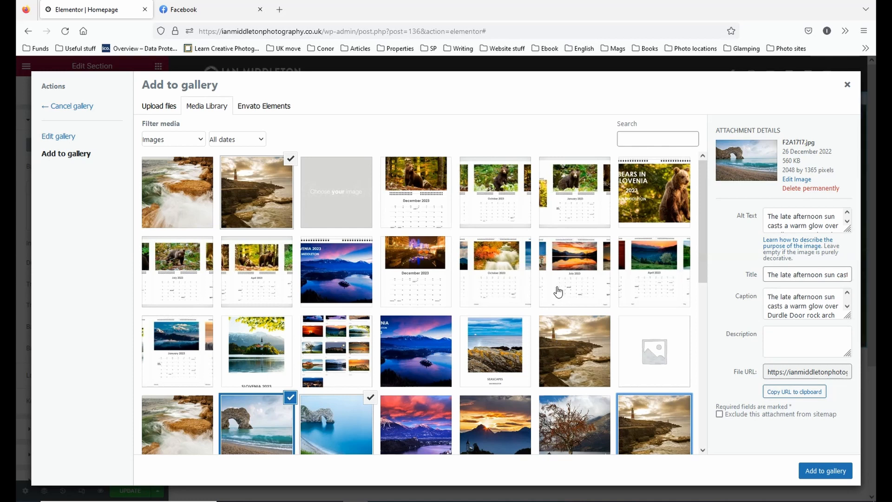
left_click(846, 84)
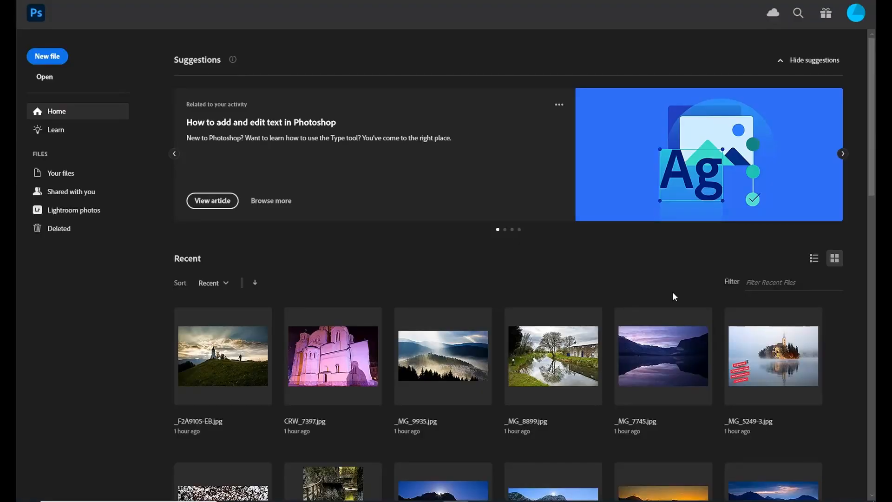
Switch to Photoshop and open the image _F2A8934-EB from the Large folder inside Images.
left_click(38, 0)
left_click(47, 10)
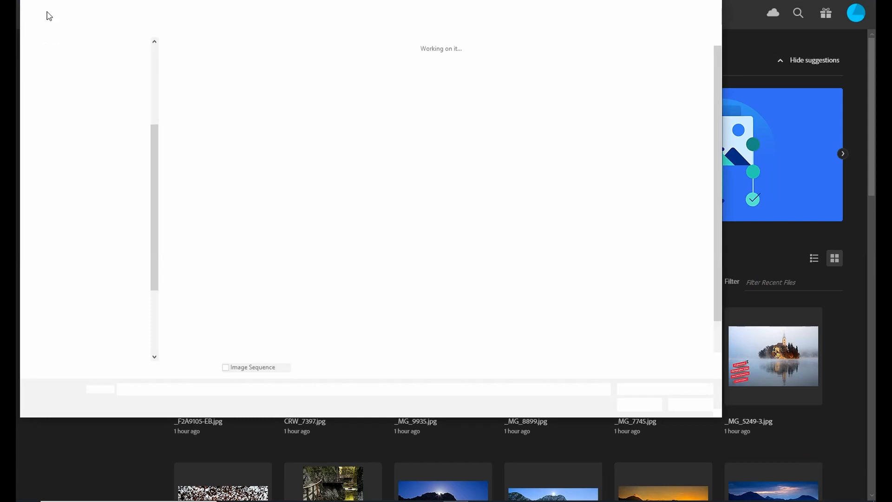
left_click(310, 10)
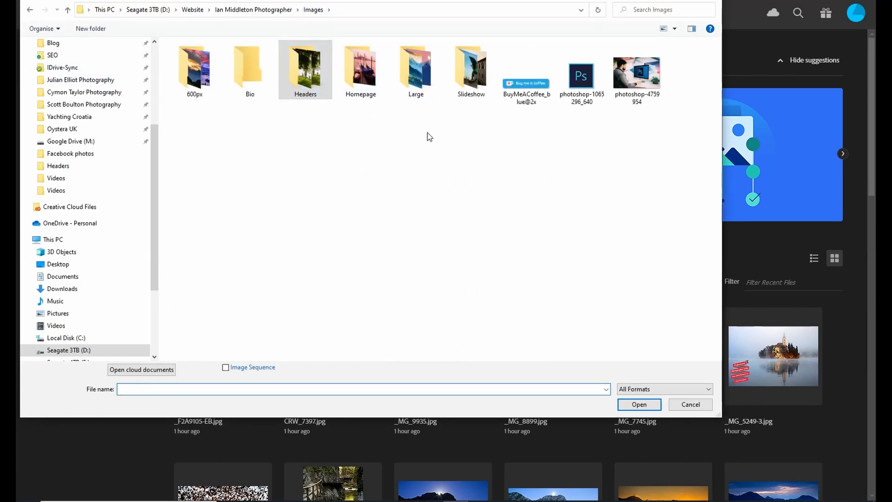
left_click(418, 82)
double_click(418, 83)
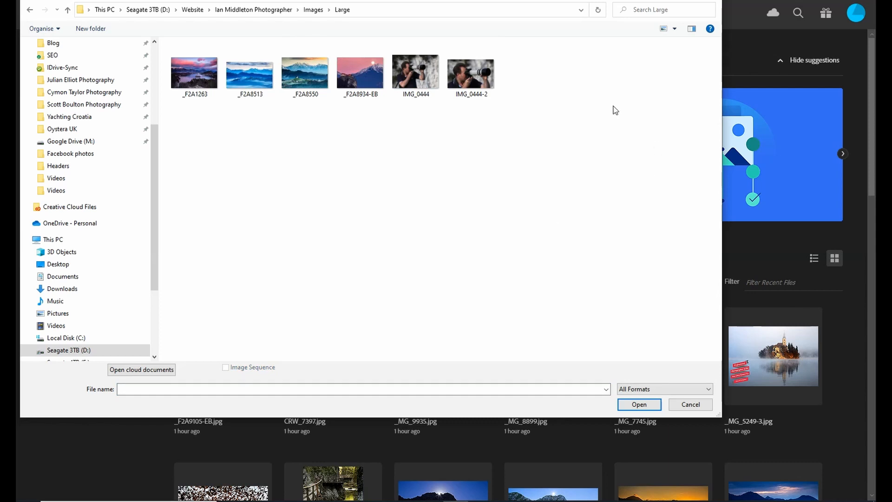
double_click(360, 73)
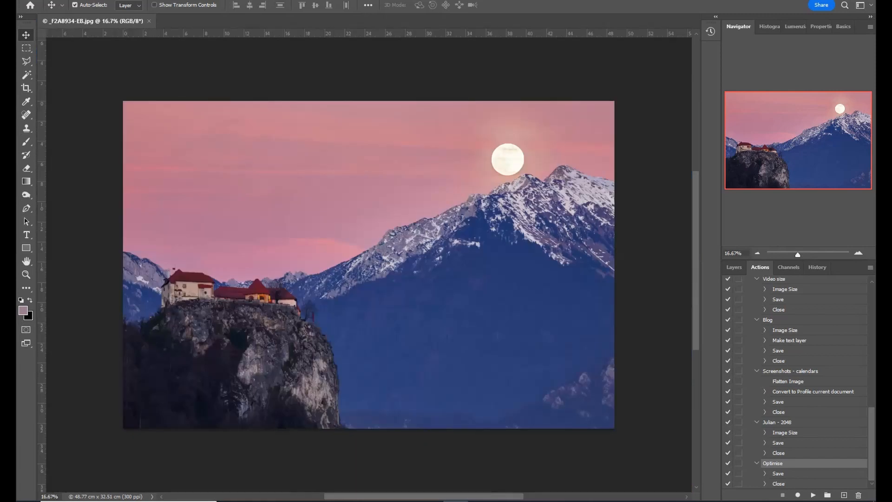
Resize the image to a width of 2048 pixels.
left_click(38, 0)
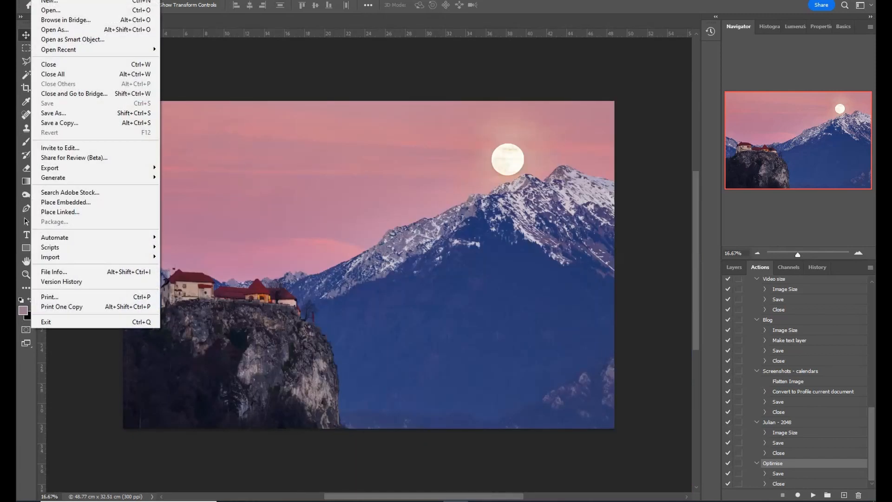
mouse_move(69, 0)
left_click(95, 84)
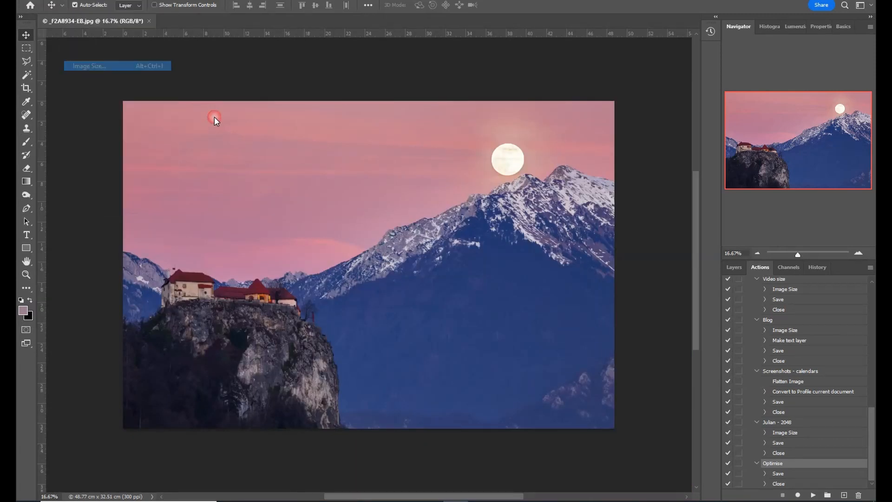
left_click(517, 145)
double_click(504, 147)
type("2048")
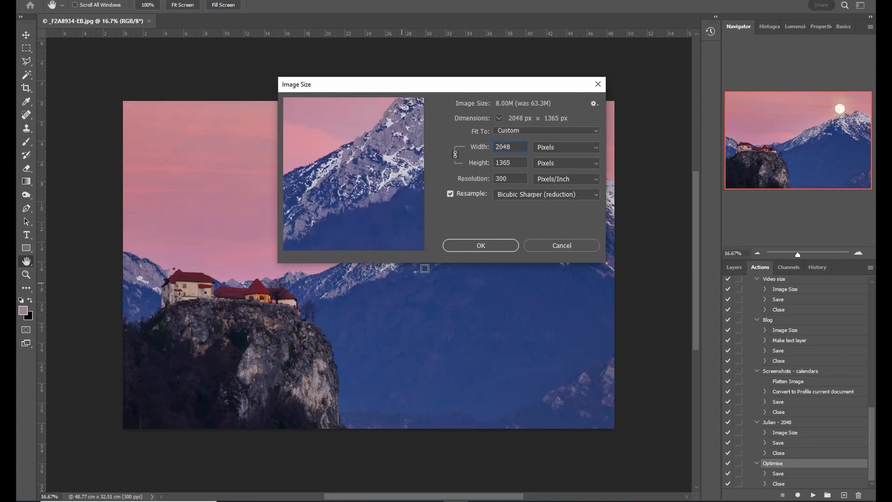
left_click(491, 244)
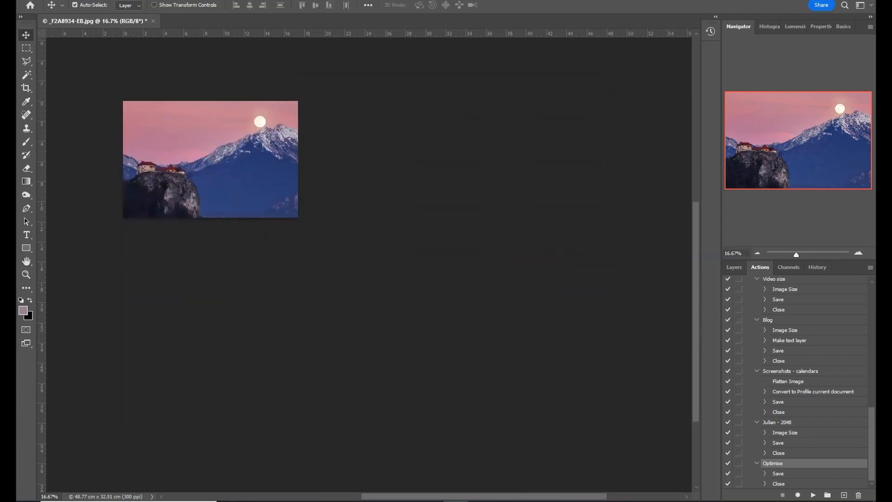
Select a full-width 16:9 area containing the castle, mountain and moon with the Rectangular Marquee, and crop the image to it.
key("ctrl+minus")
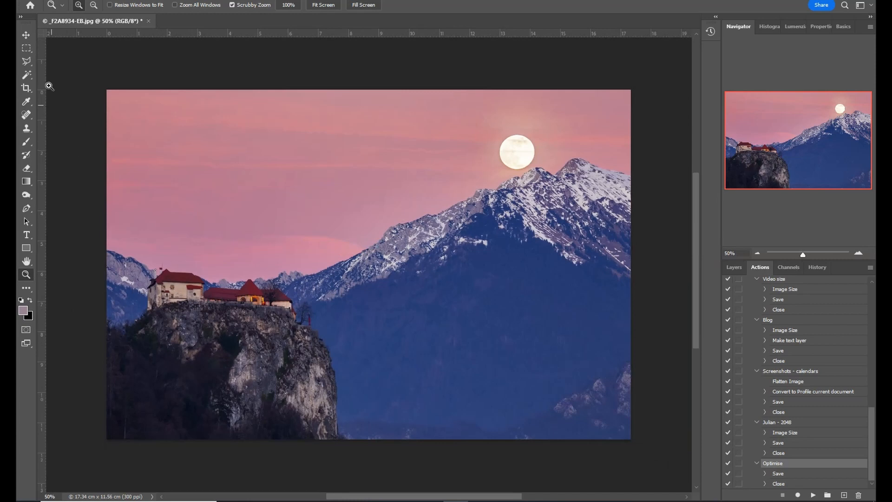
left_click(27, 48)
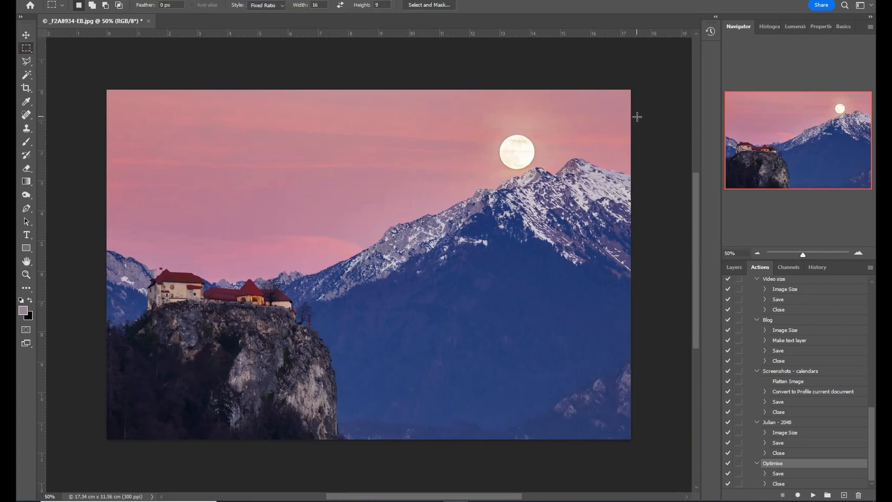
left_click_drag(635, 116, 183, 211)
left_click(369, 74)
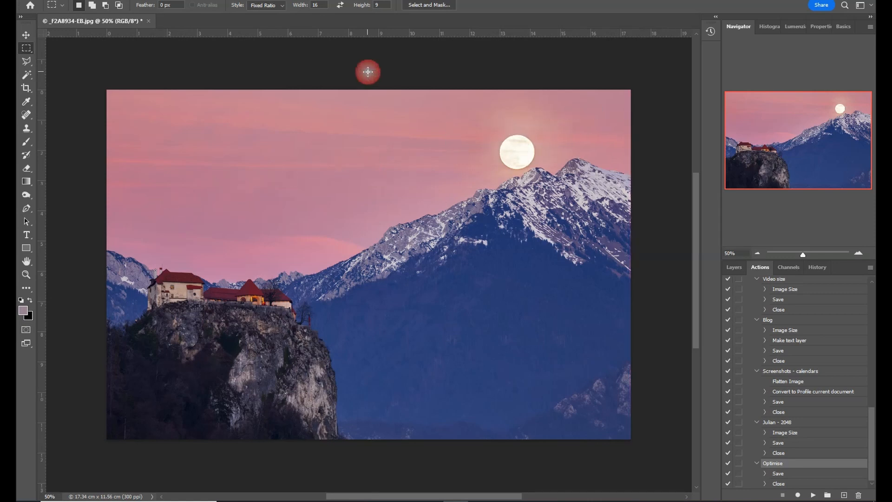
left_click_drag(636, 122, 69, 434)
left_click_drag(330, 497, 391, 501)
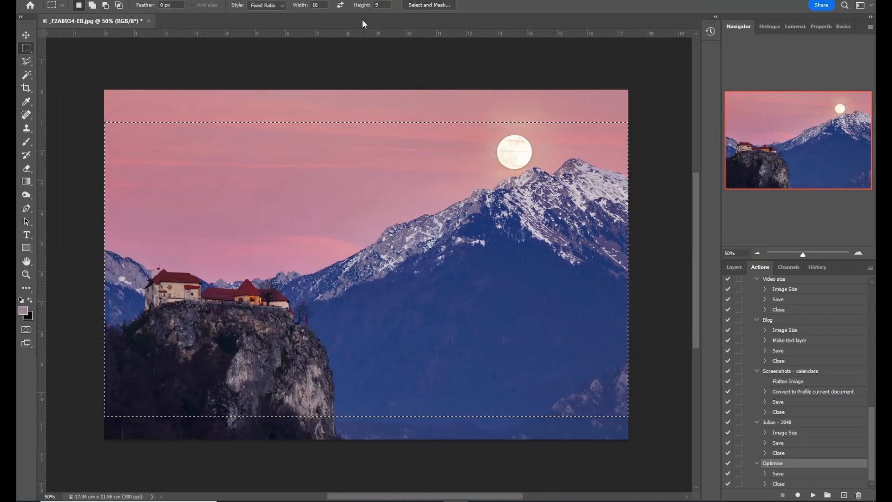
left_click_drag(419, 181, 418, 180)
left_click(72, 0)
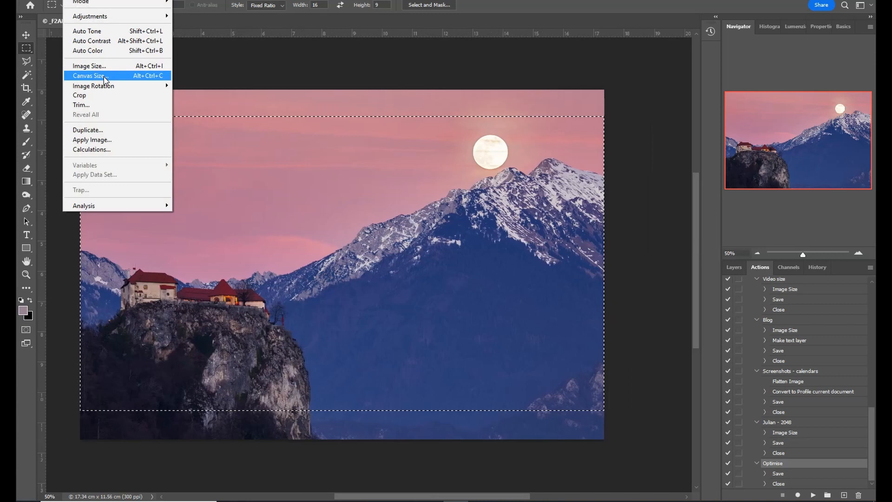
left_click(103, 95)
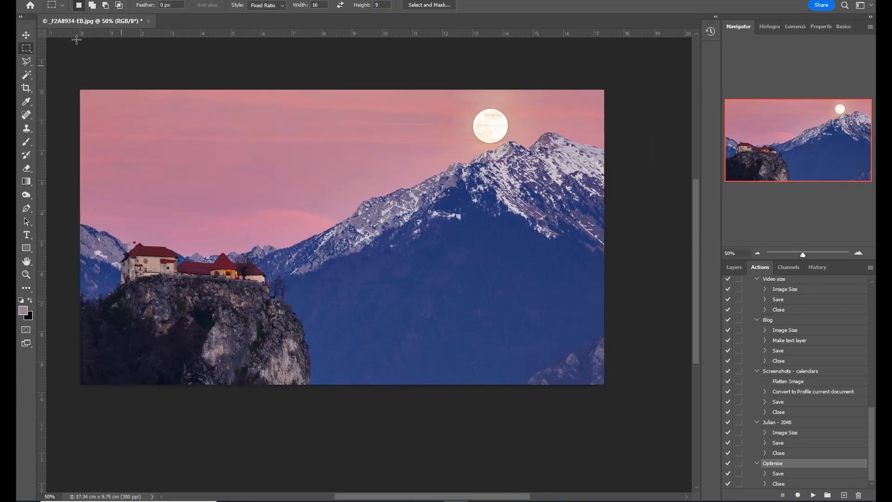
Save the cropped image as the JPEG _F2A8934-EB in the Headers folder with quality 7 (Medium).
left_click(38, 0)
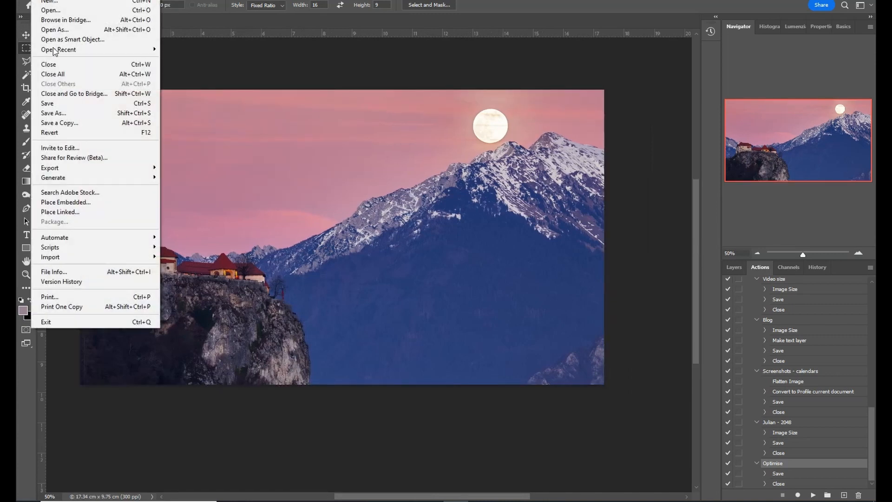
left_click(62, 113)
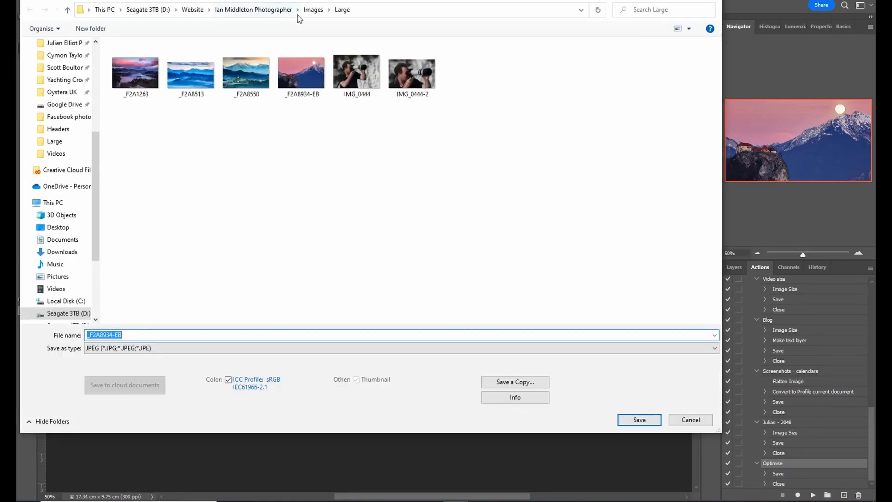
left_click(313, 10)
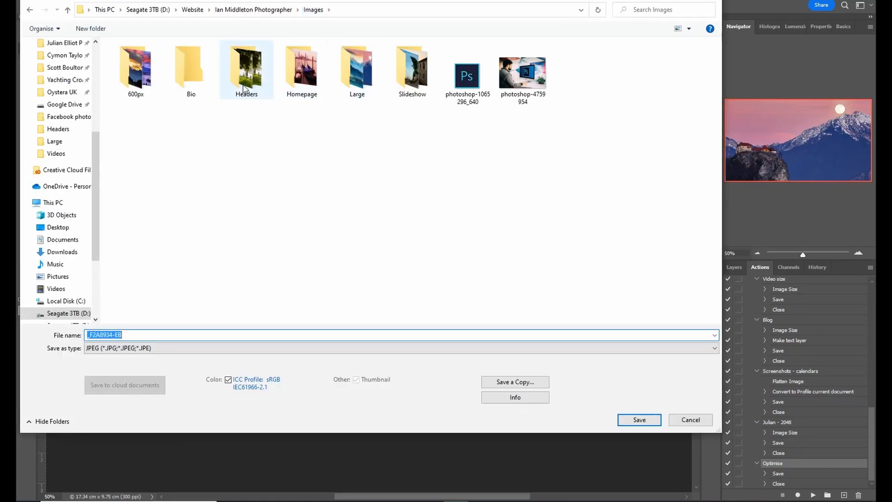
left_click(245, 68)
key("Return")
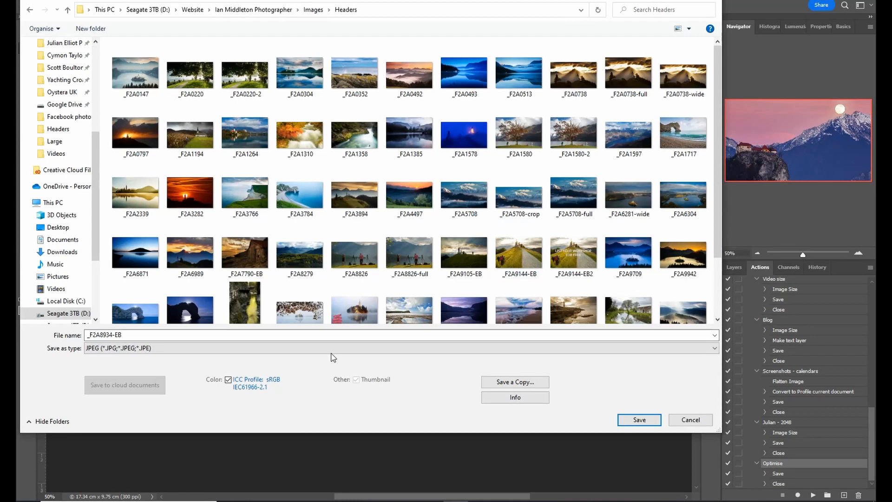
left_click(640, 418)
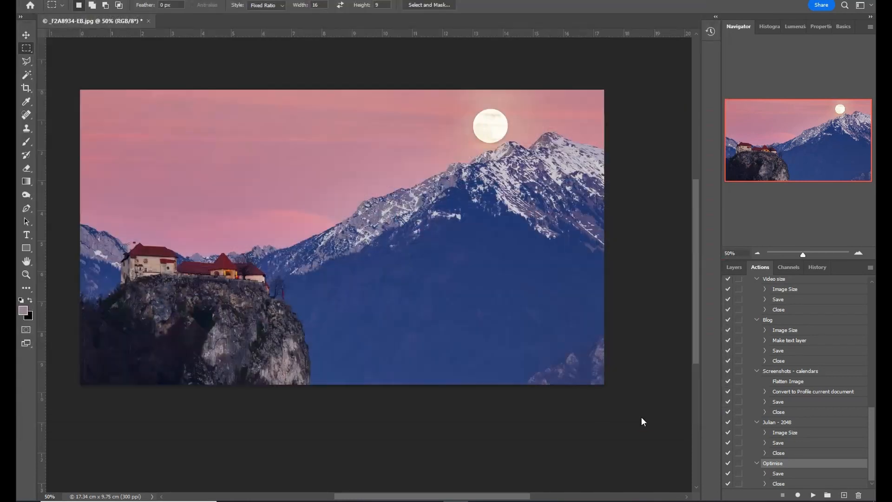
left_click_drag(466, 165, 425, 164)
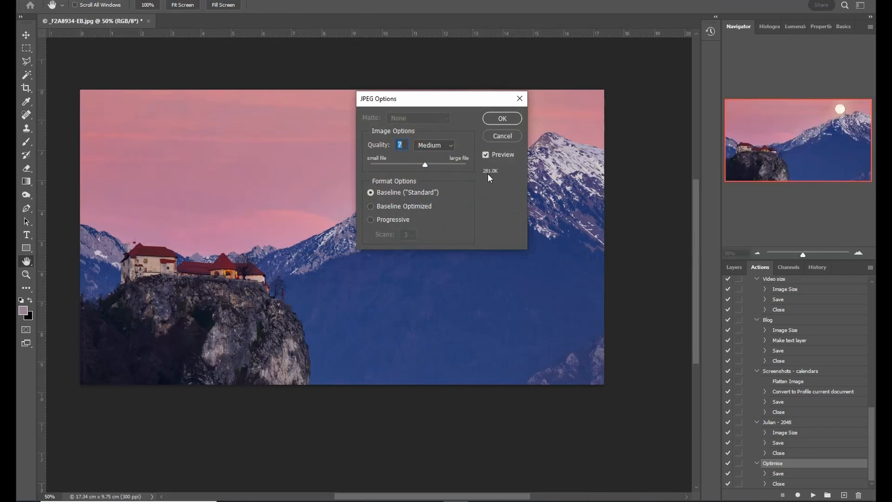
left_click(493, 118)
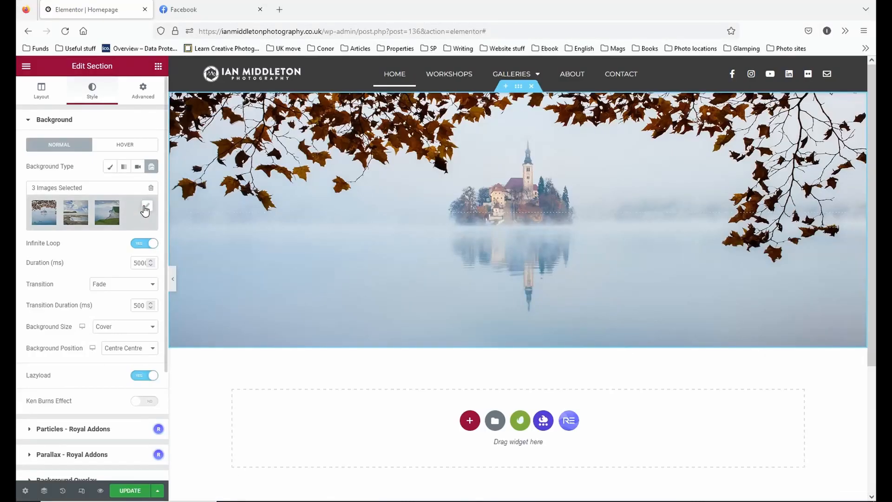
Upload the image _F2A8934-EB from the Headers folder to add to the section's background slideshow gallery.
left_click(146, 206)
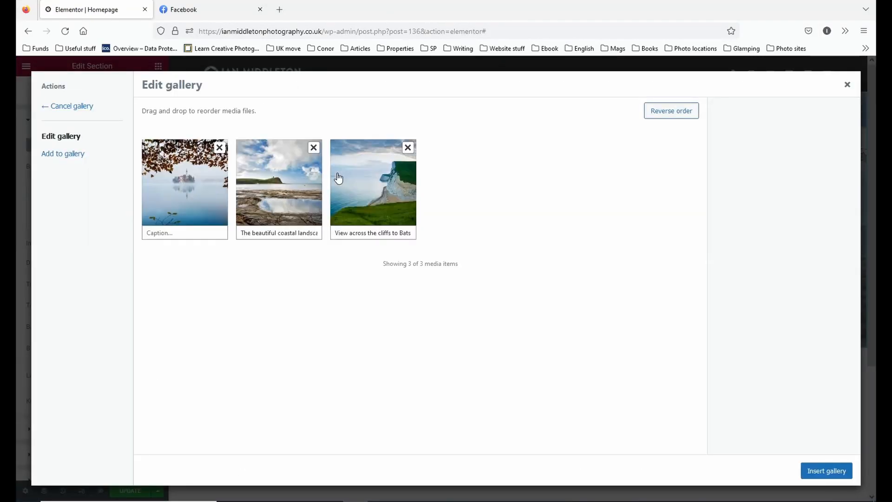
left_click(70, 153)
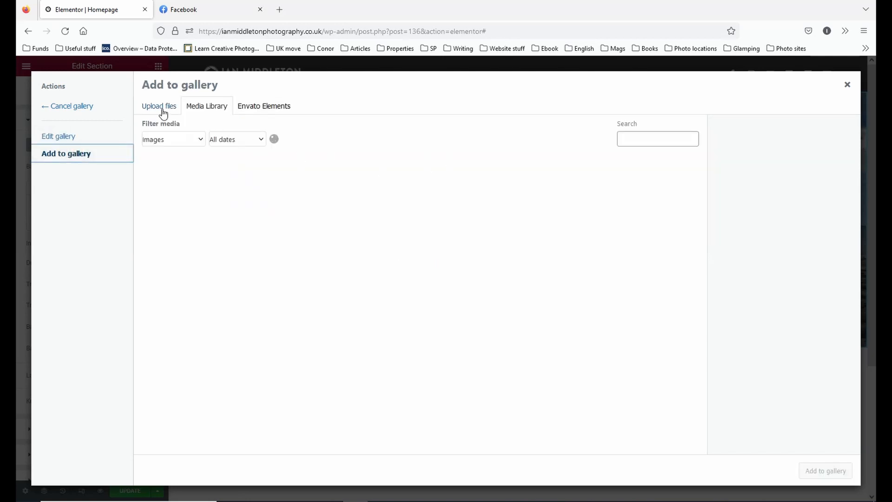
left_click(159, 108)
left_click(475, 265)
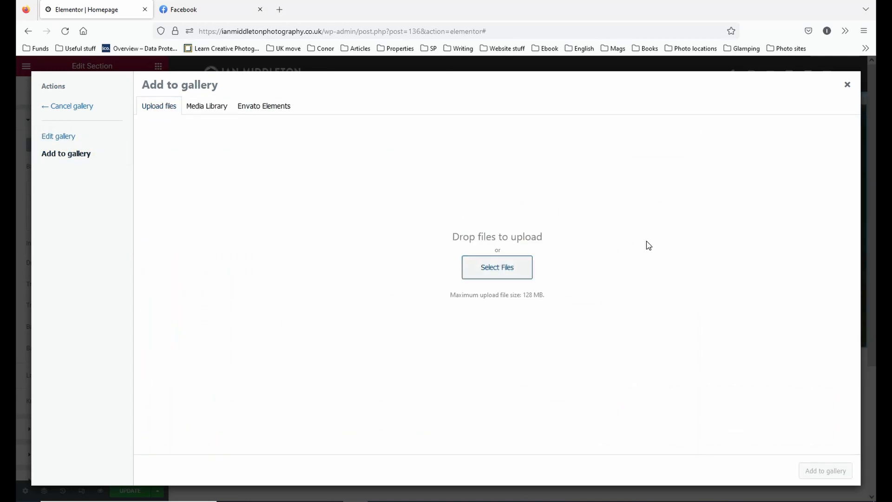
left_click(164, 218)
scroll(464, 232, "down", 3)
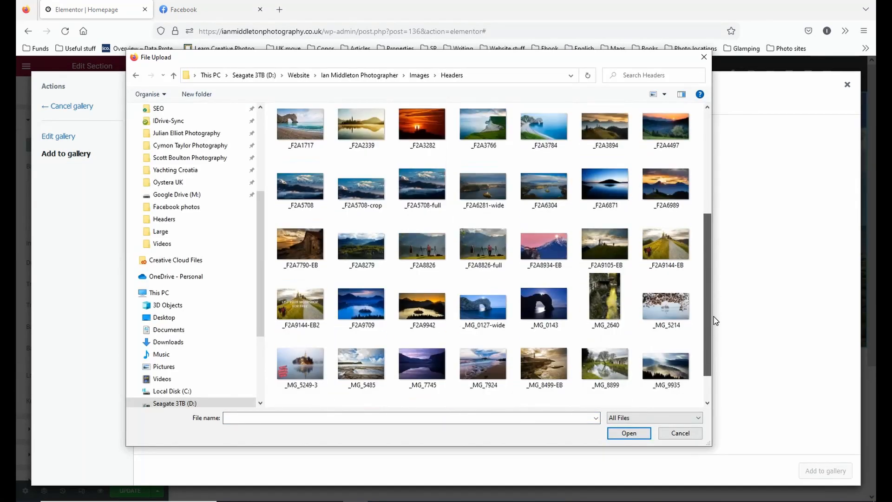
double_click(545, 210)
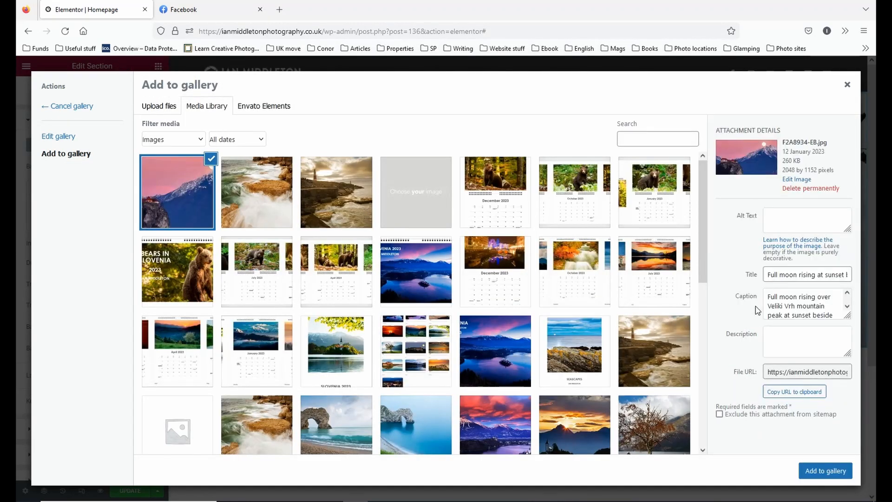
Copy the uploaded image's full caption into its alt text.
left_click(780, 304)
left_click(792, 275)
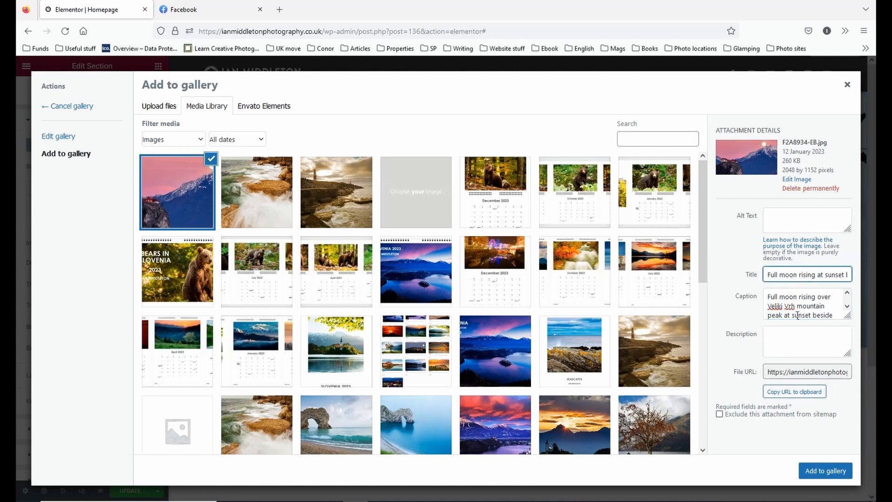
left_click(798, 316)
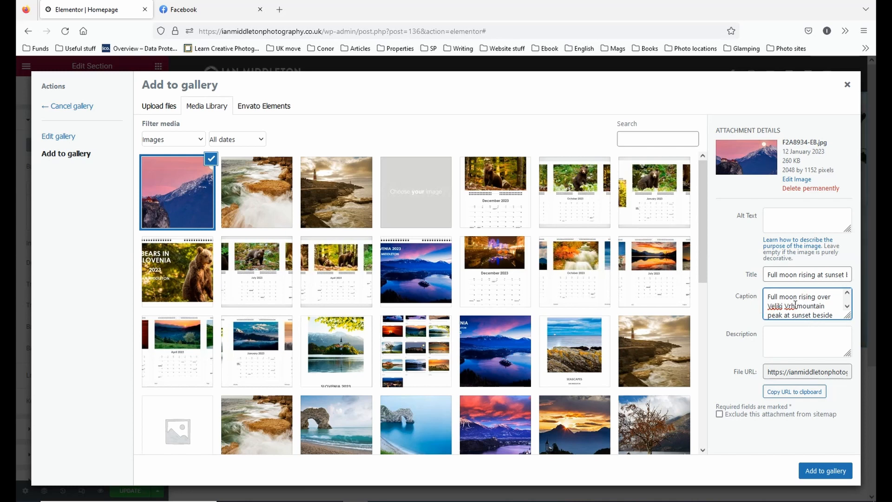
triple_click(809, 305)
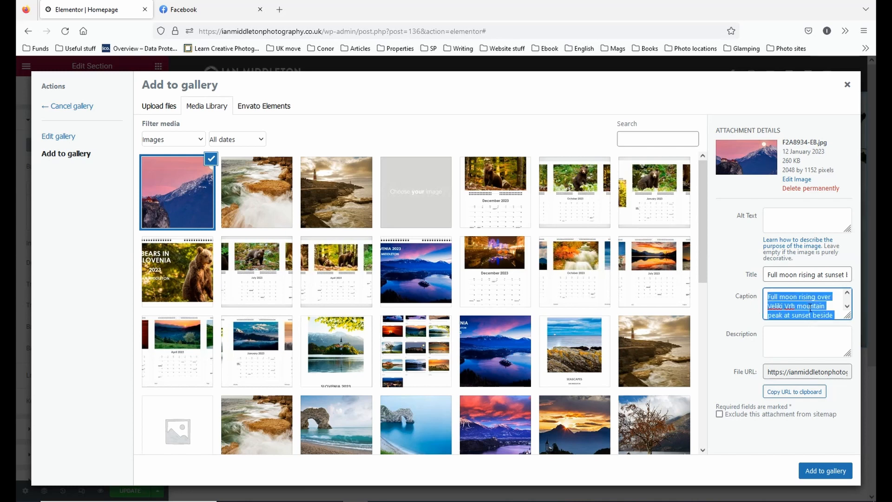
right_click(810, 306)
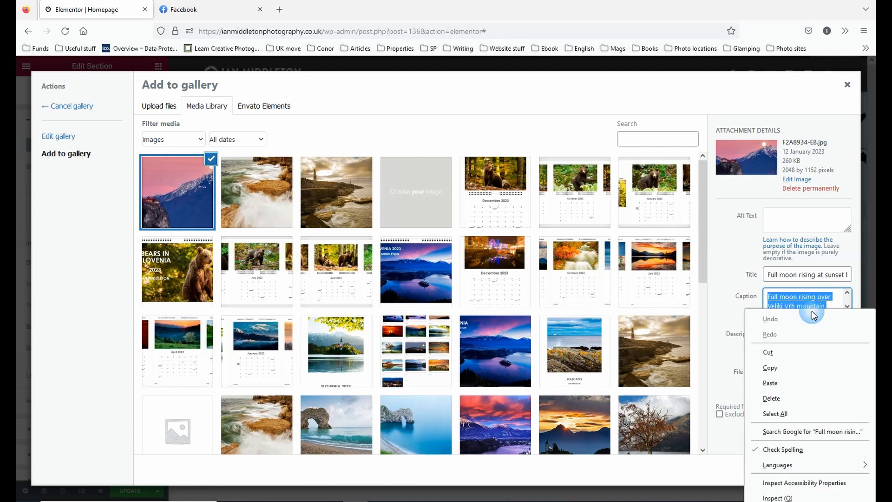
left_click(812, 366)
left_click(787, 213)
right_click(786, 215)
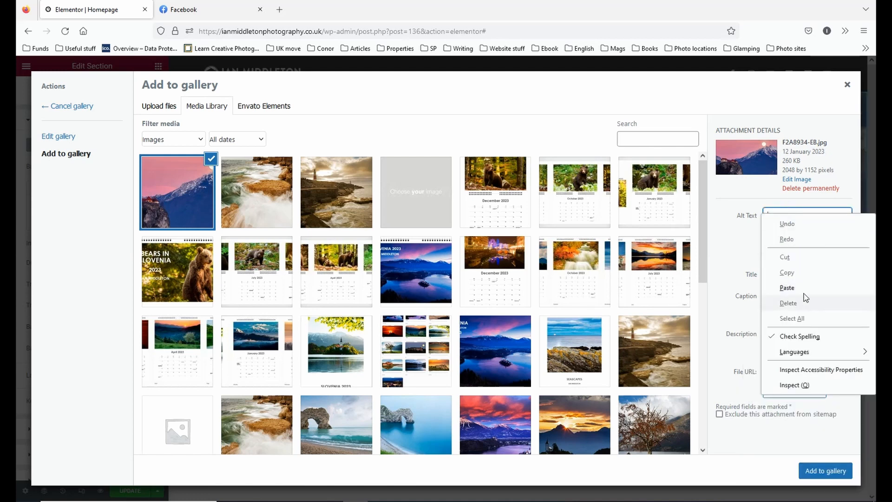
left_click(804, 290)
scroll(804, 219, "up", 3)
left_click(805, 294)
left_click(784, 215)
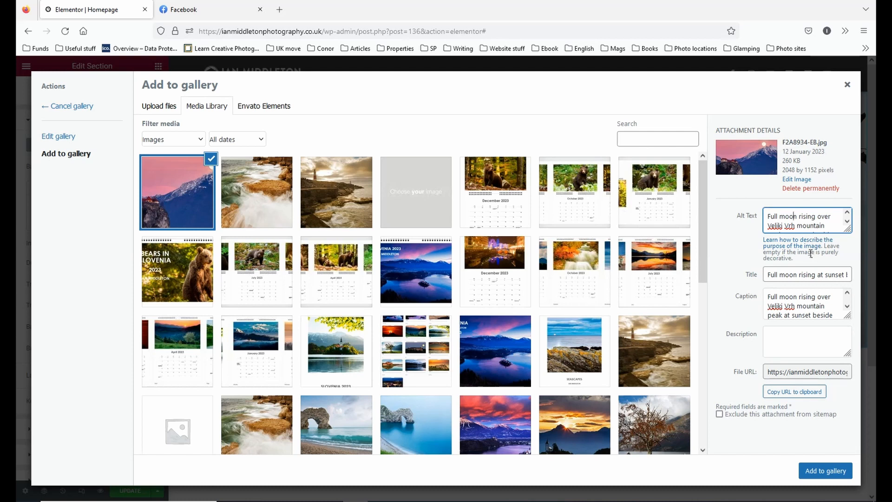
Read through the image's alt text to check how it describes the scene and location.
left_click(807, 226)
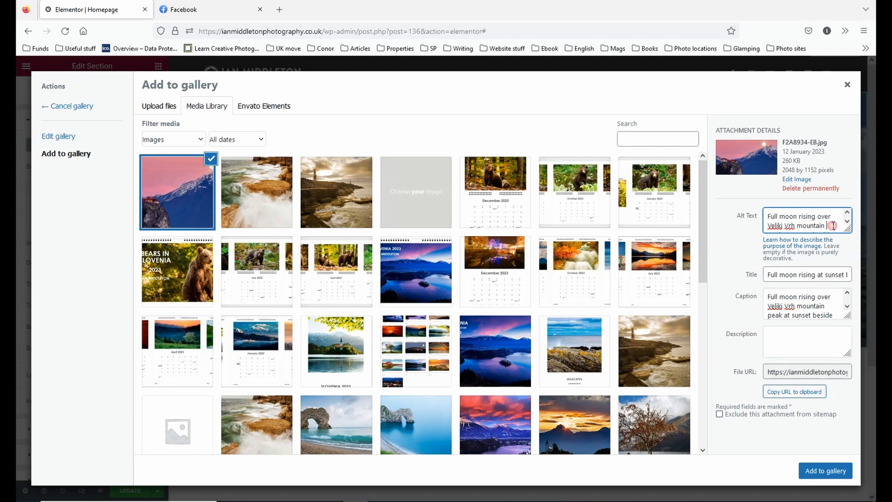
scroll(833, 226, "down", 1)
scroll(813, 226, "up", 2)
scroll(812, 227, "down", 2)
scroll(811, 225, "up", 2)
scroll(810, 224, "down", 2)
scroll(808, 222, "up", 2)
scroll(807, 221, "down", 2)
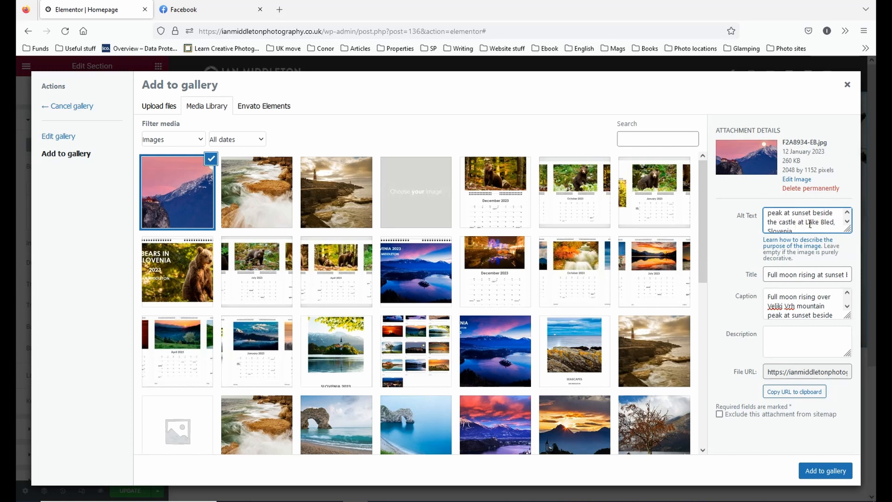
scroll(810, 223, "up", 2)
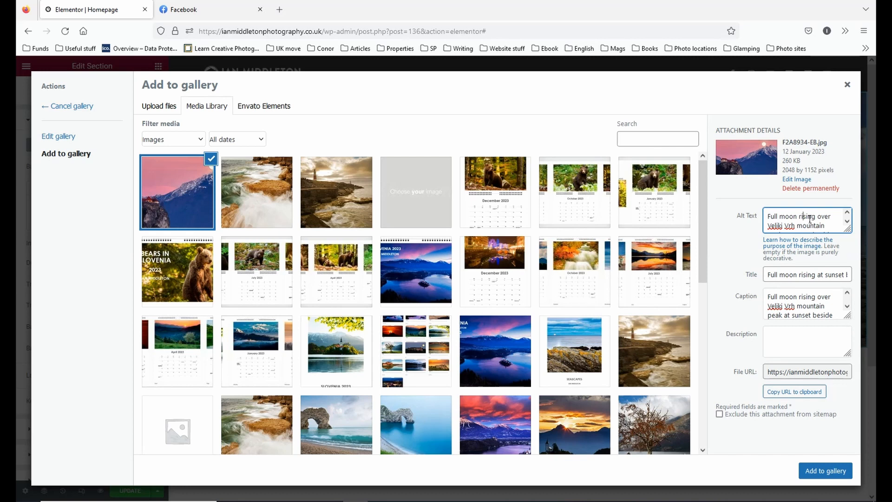
Add the image to the gallery, order it moonrise, cliffs, coastal landscape, misty lake, then insert the gallery and preview the slideshow full width.
left_click(818, 471)
left_click_drag(469, 183, 213, 183)
left_click_drag(351, 183, 260, 186)
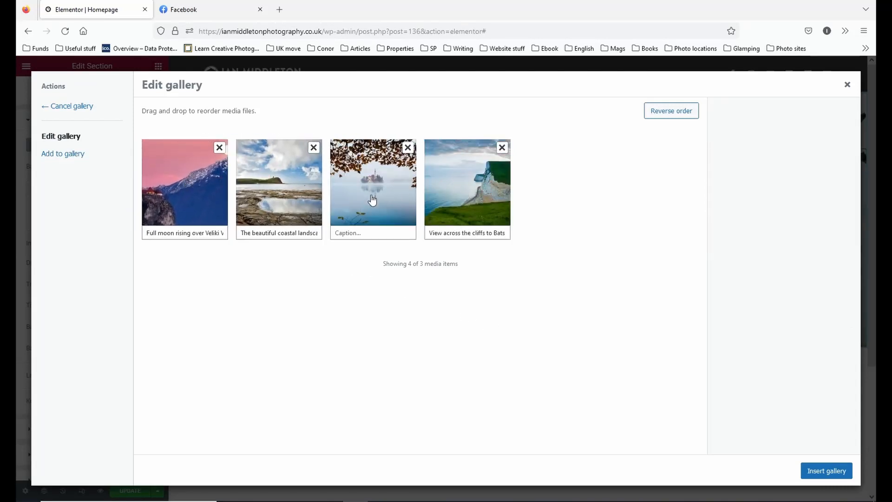
left_click_drag(470, 198, 288, 192)
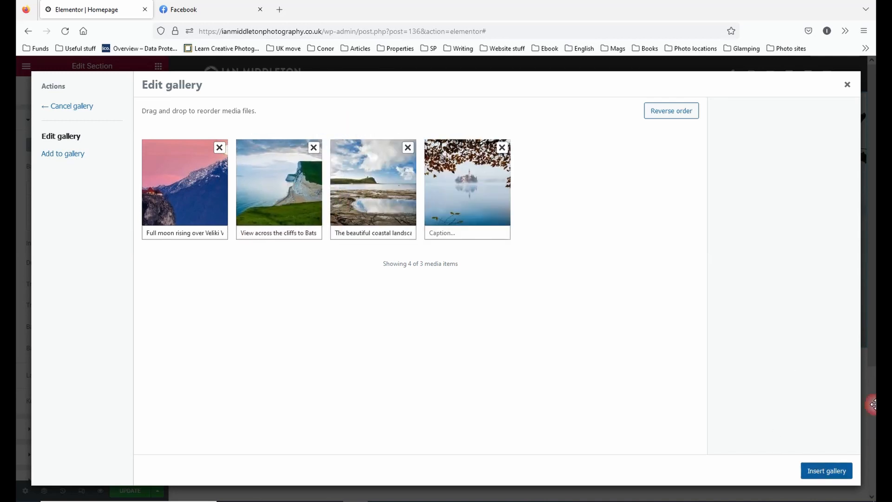
left_click(827, 471)
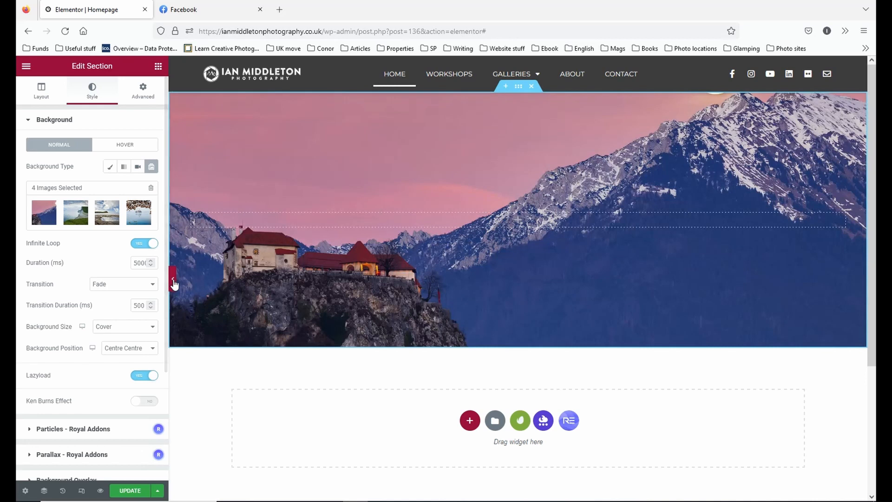
left_click(172, 279)
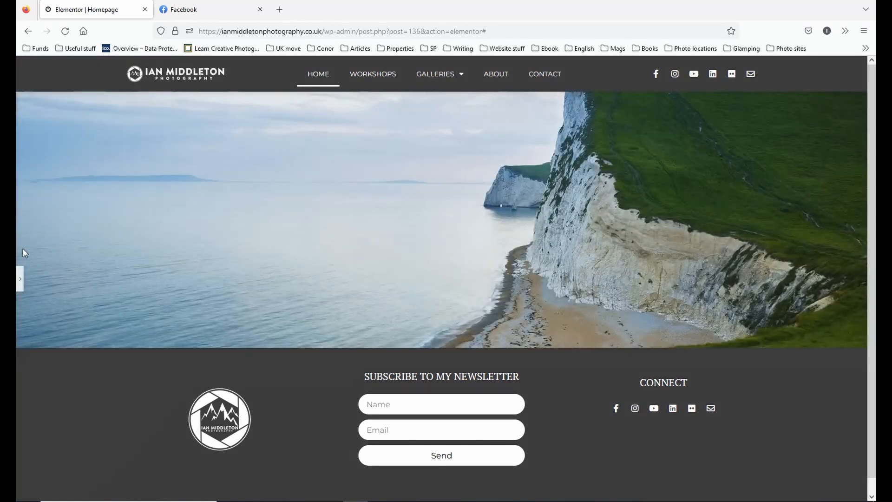
left_click(20, 279)
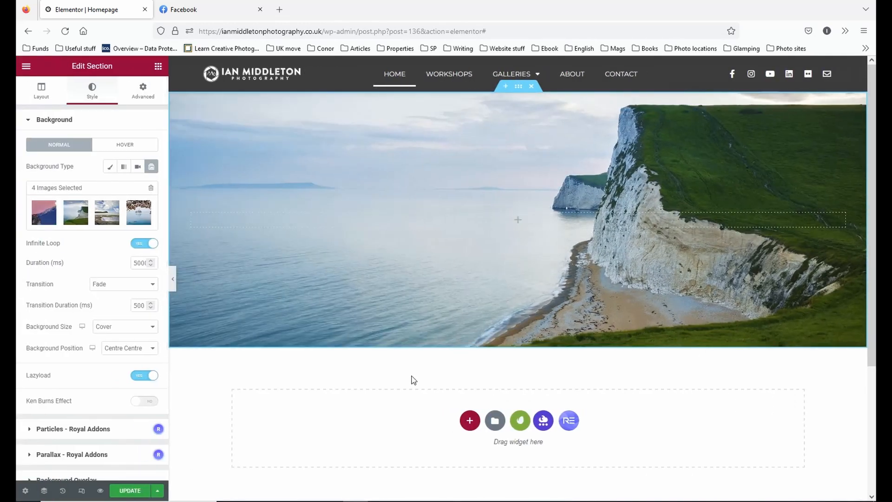
Switch the section background from slideshow to a single image, use F2A8934-EB.jpg for it, and preview the page full width.
left_click(109, 167)
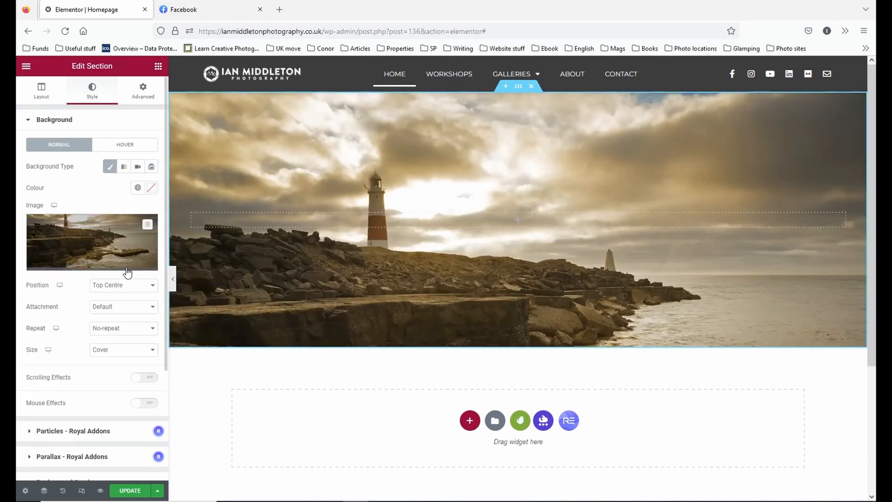
left_click(104, 271)
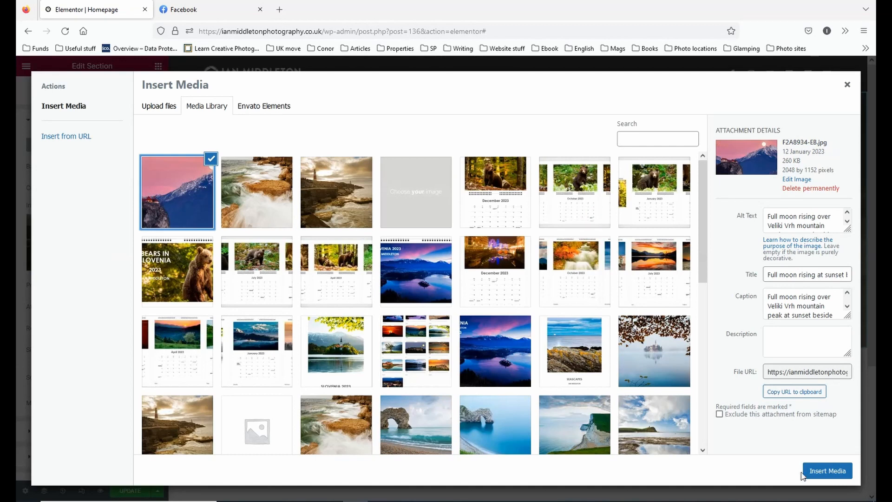
left_click(826, 471)
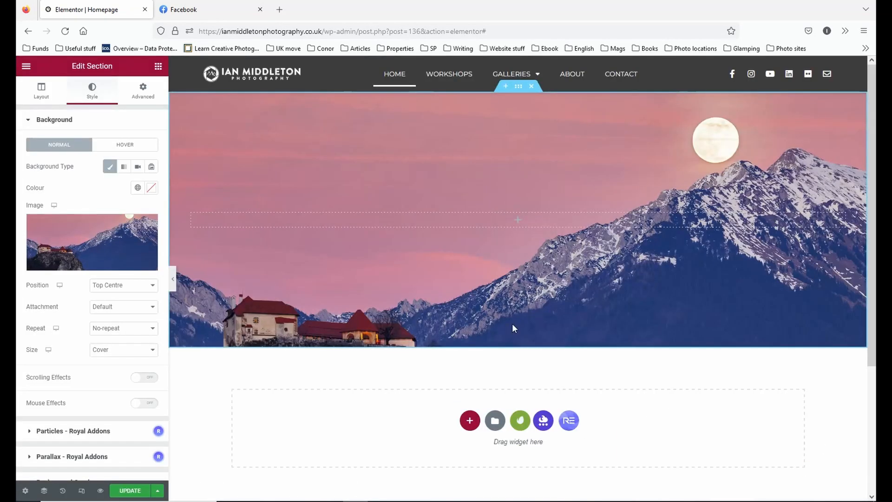
left_click(172, 279)
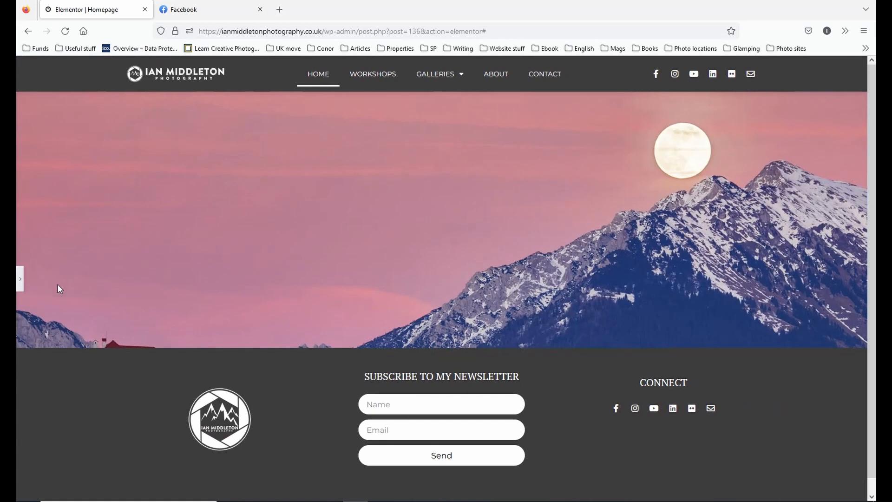
left_click(20, 278)
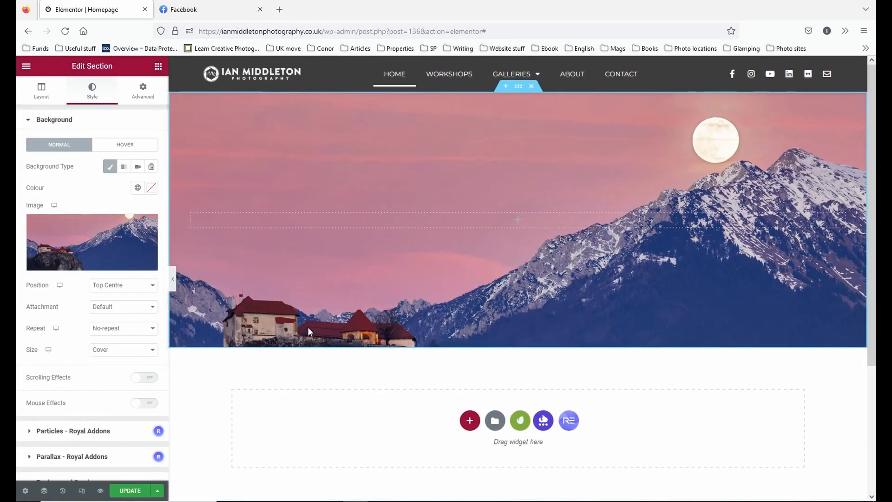
Set the background image position to Centre Centre and preview the section at full width.
left_click(129, 284)
left_click(128, 312)
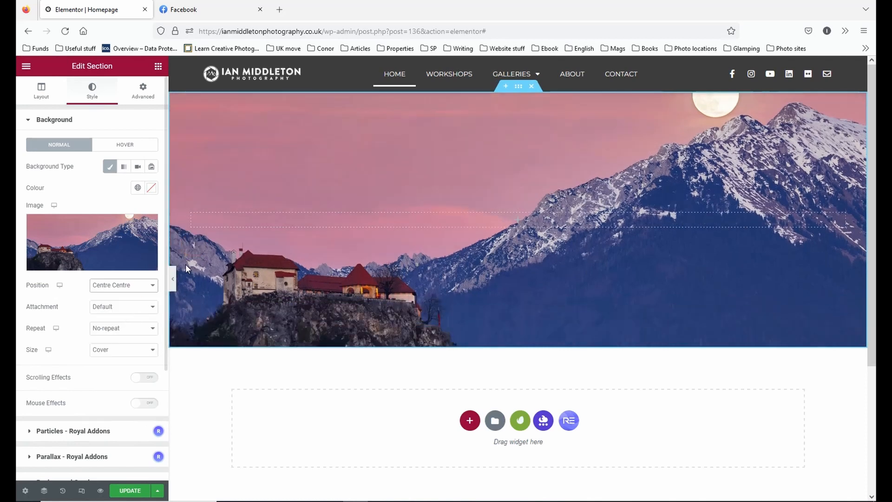
left_click(172, 279)
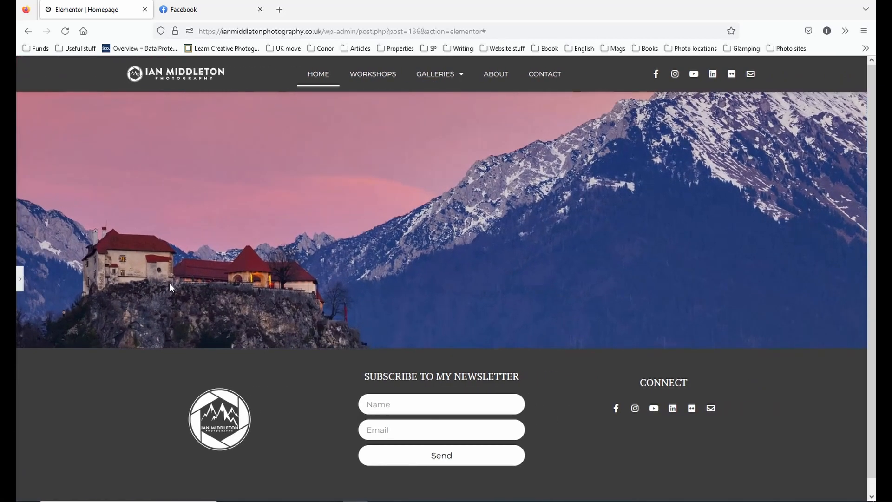
left_click(21, 281)
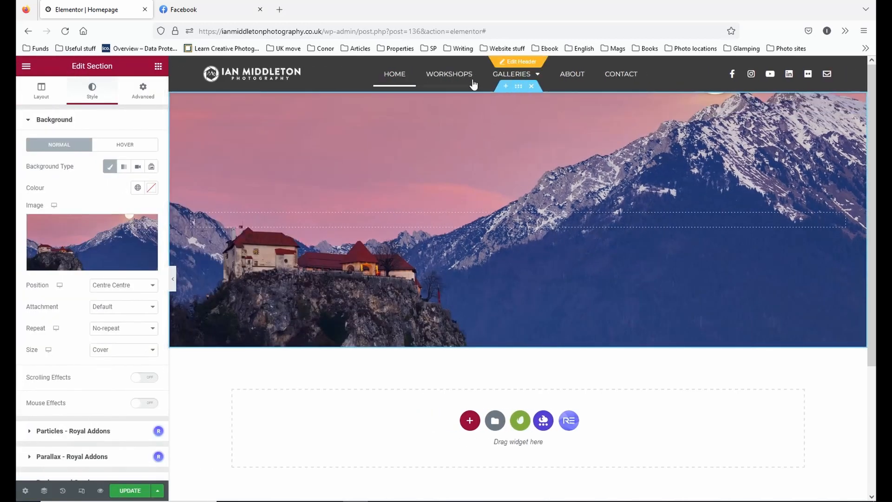
Set the section's minimum height to 600 px.
left_click(41, 91)
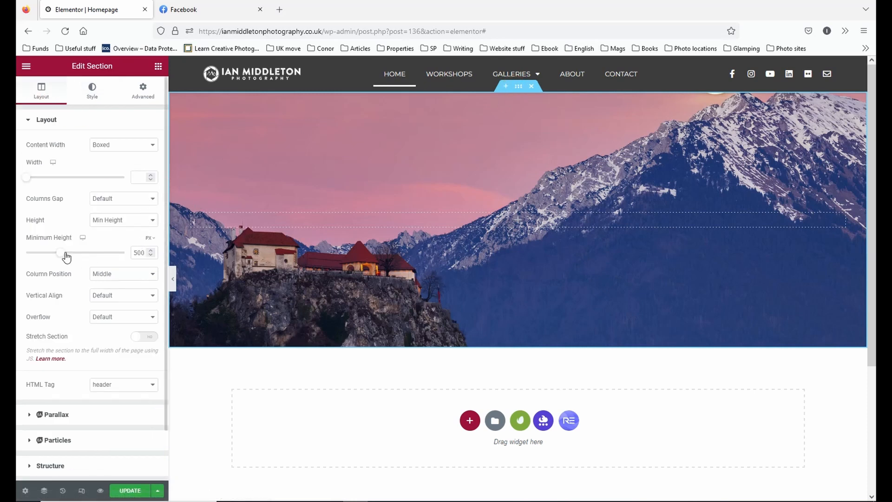
left_click_drag(61, 253, 76, 258)
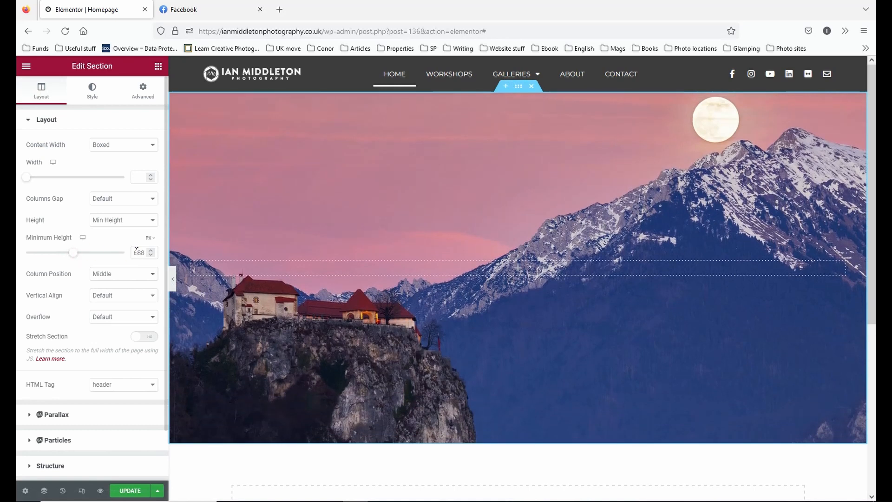
type("600")
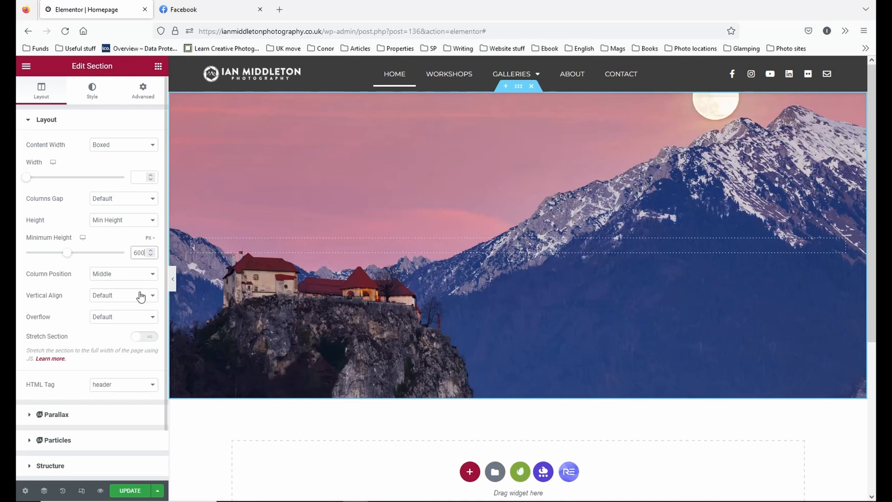
left_click(139, 275)
left_click(100, 216)
left_click(140, 275)
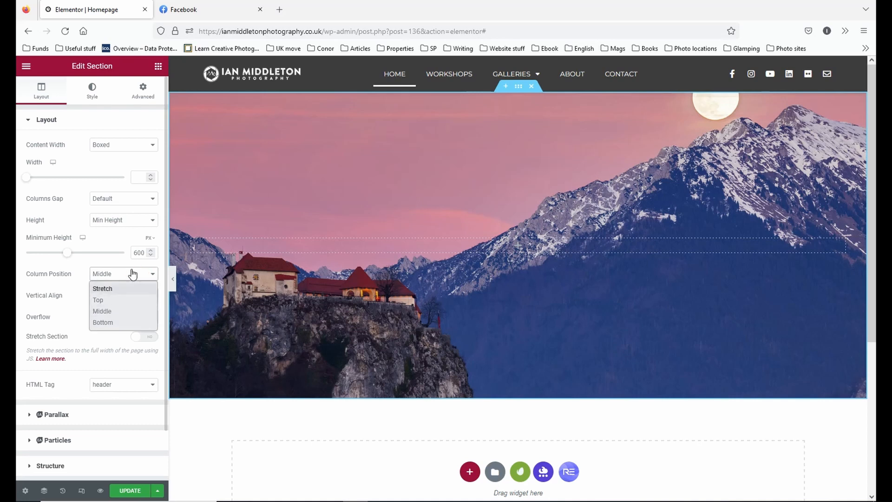
left_click(90, 133)
Set the background image position to Top Centre and preview the taller section at full width.
left_click(91, 99)
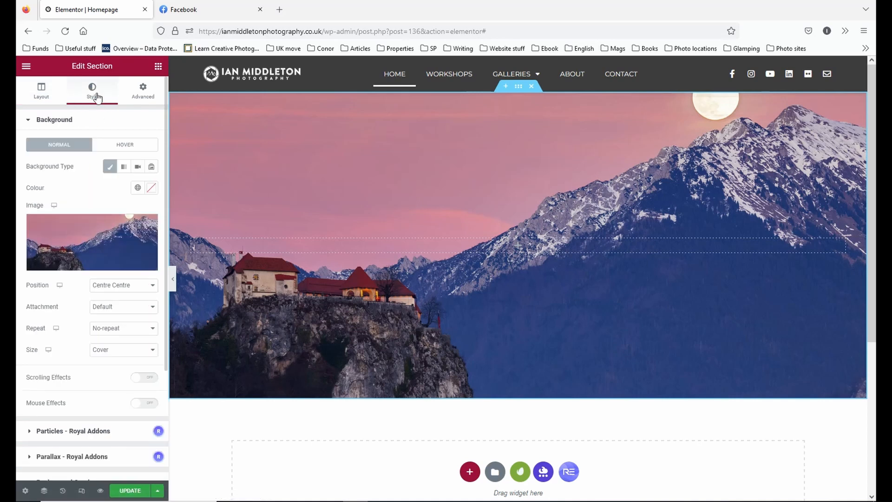
left_click(134, 286)
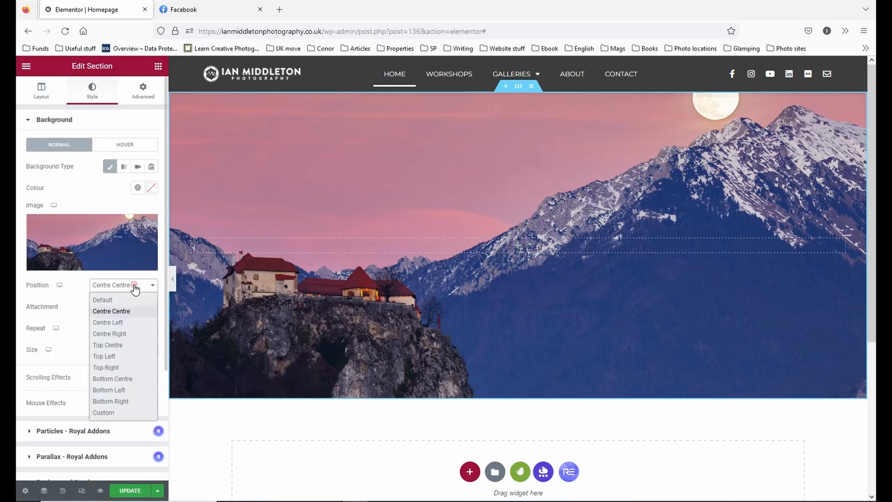
left_click(121, 350)
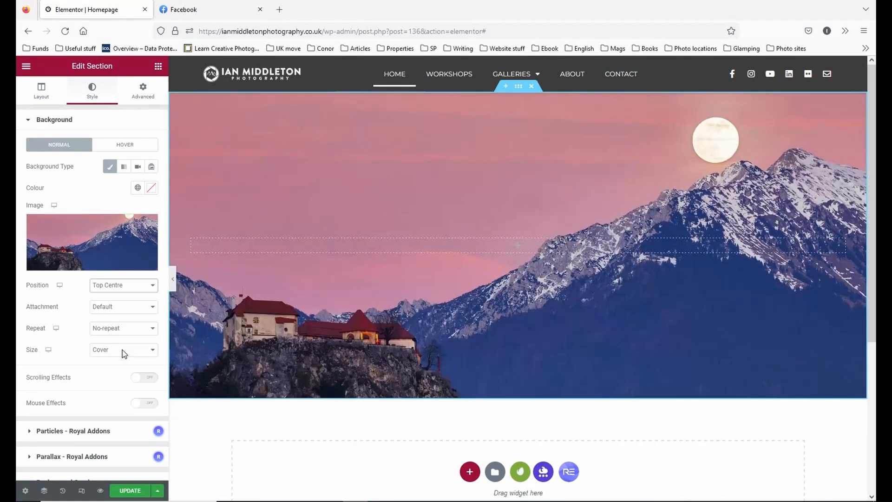
left_click(174, 278)
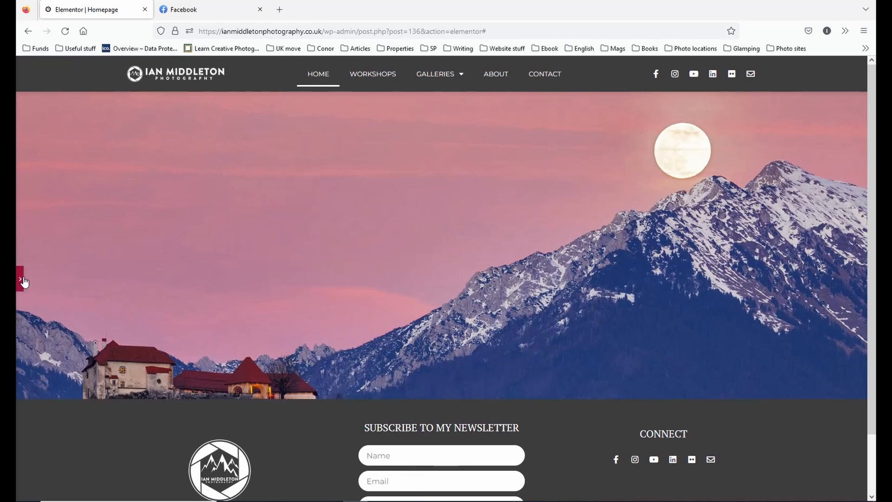
Set the header section's minimum height to 650 px and preview the page full width.
left_click(21, 279)
left_click(41, 91)
left_click_drag(67, 253, 70, 254)
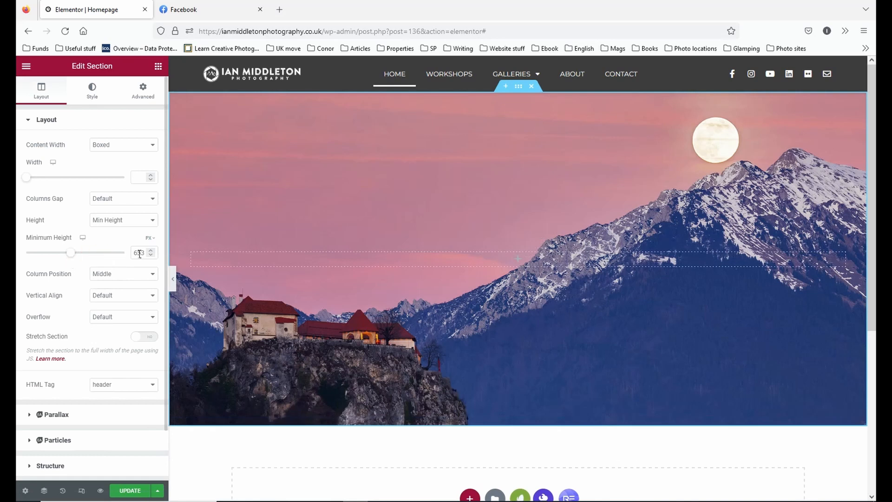
left_click_drag(137, 253, 155, 255)
type("50")
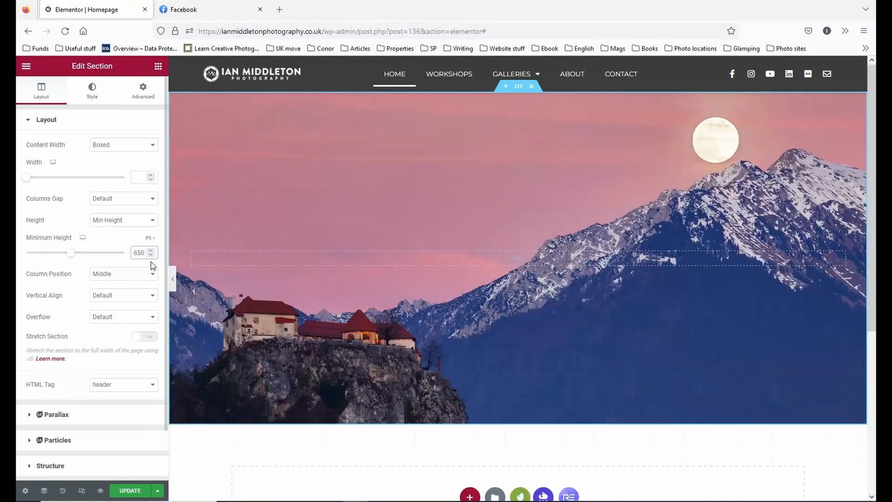
left_click(173, 278)
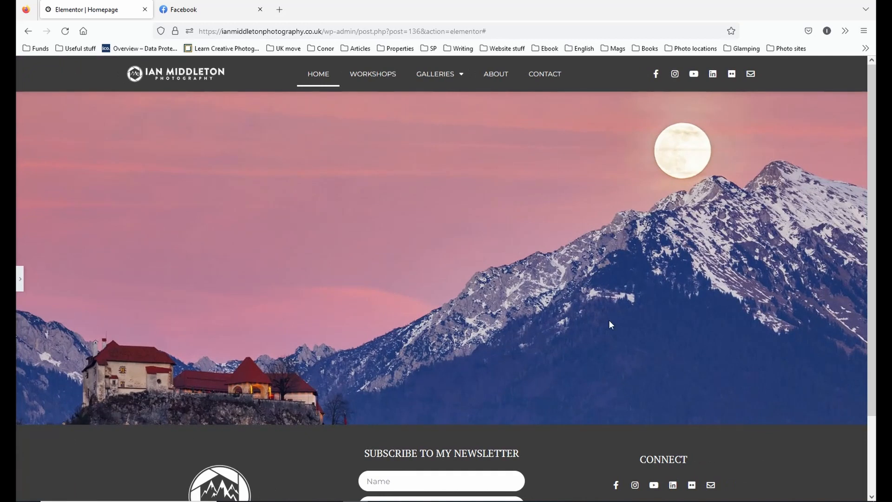
Set the header section's minimum height to 500 px.
left_click(20, 283)
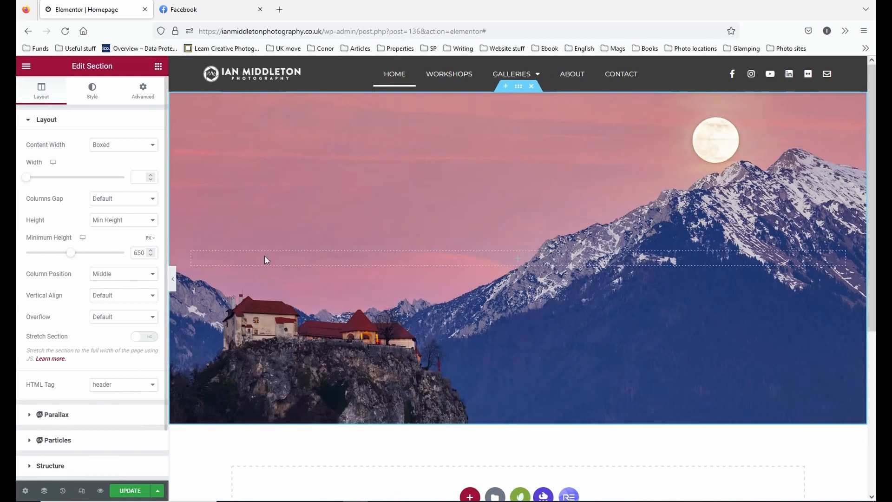
double_click(140, 252)
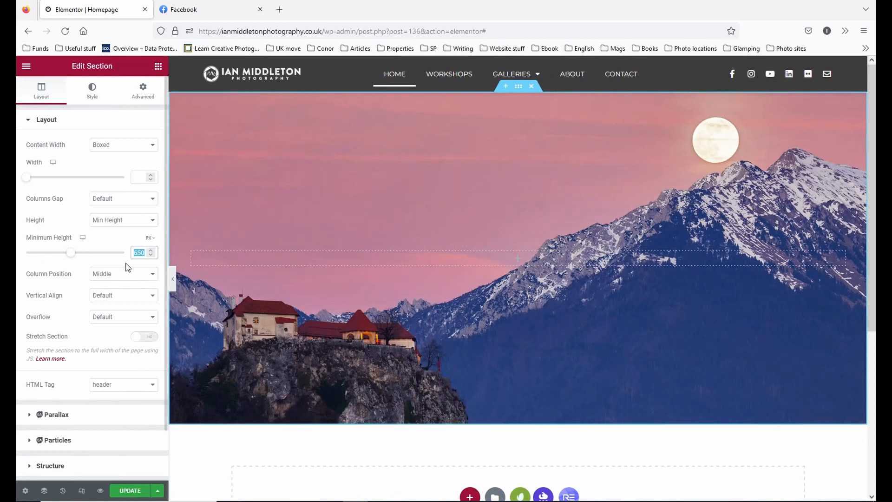
type("500")
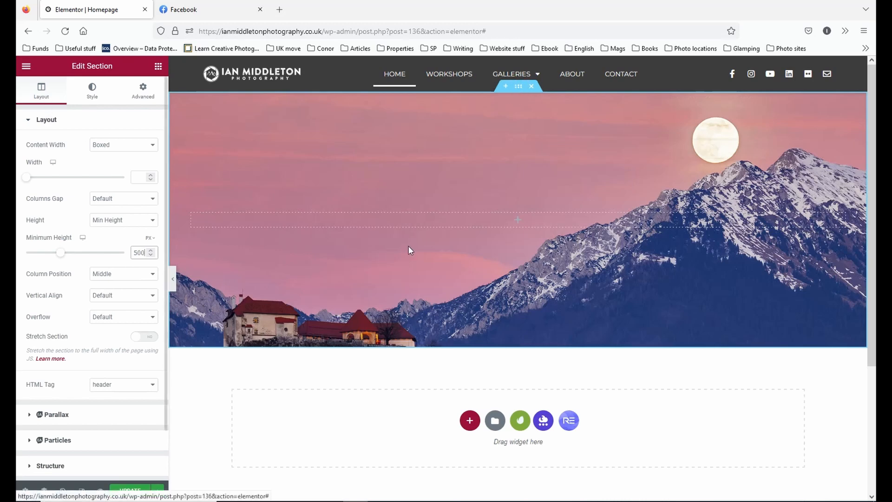
Switch to Photoshop, close the _F2A8934-EB.jpg image, and open _F2A8513.jpg from the Large images folder.
left_click(457, 501)
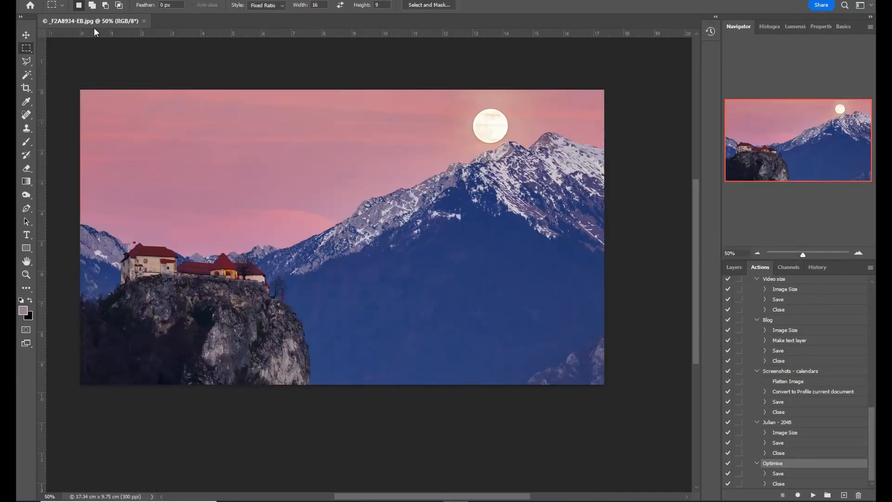
left_click(144, 21)
left_click(44, 1)
left_click(47, 13)
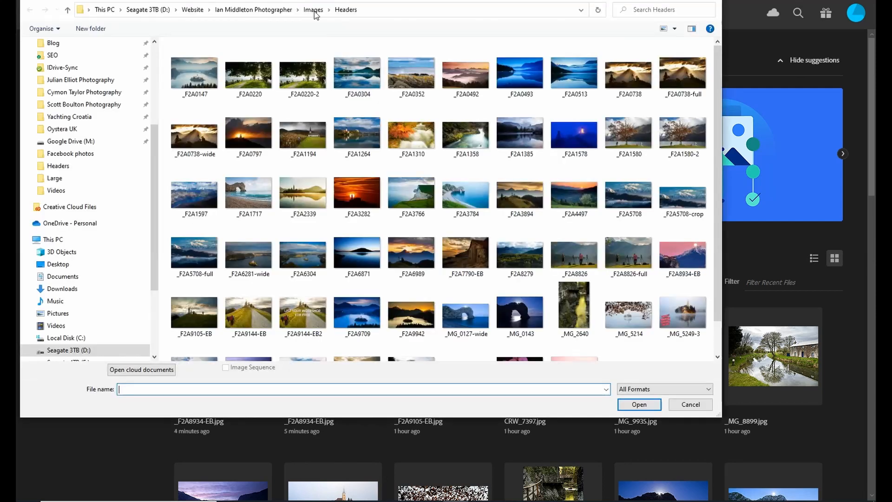
left_click(314, 14)
left_click(408, 72)
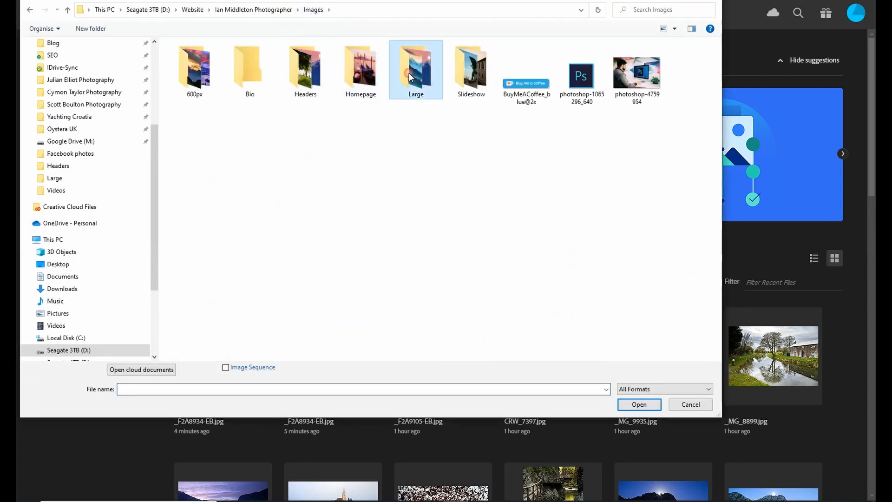
double_click(409, 72)
double_click(257, 78)
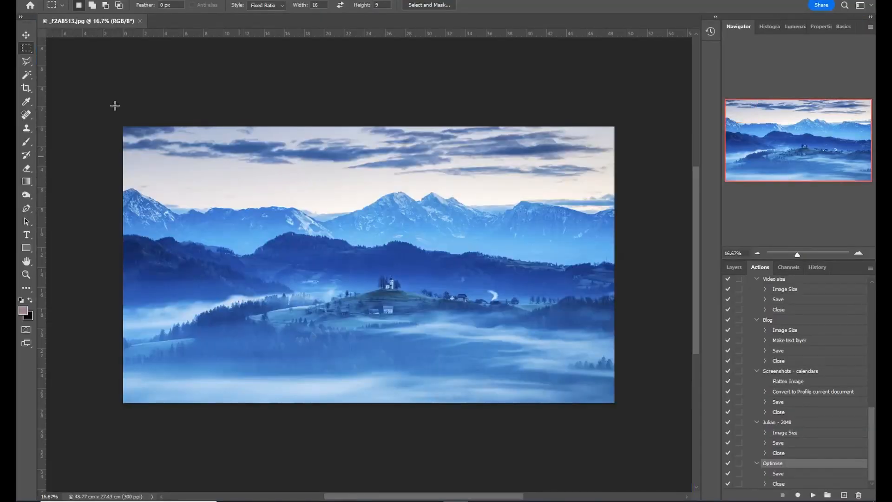
Resize the _F2A8513.jpg image to a width of 2048 pixels.
key("alt+i")
left_click(93, 66)
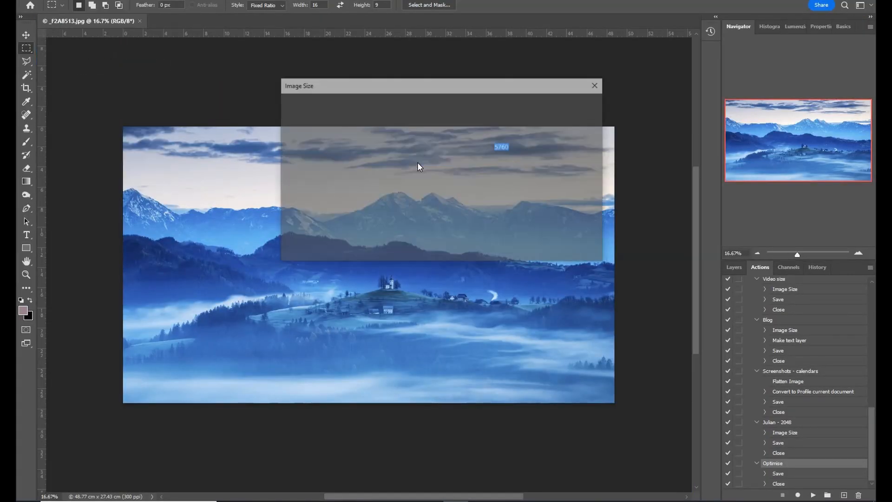
type("2048")
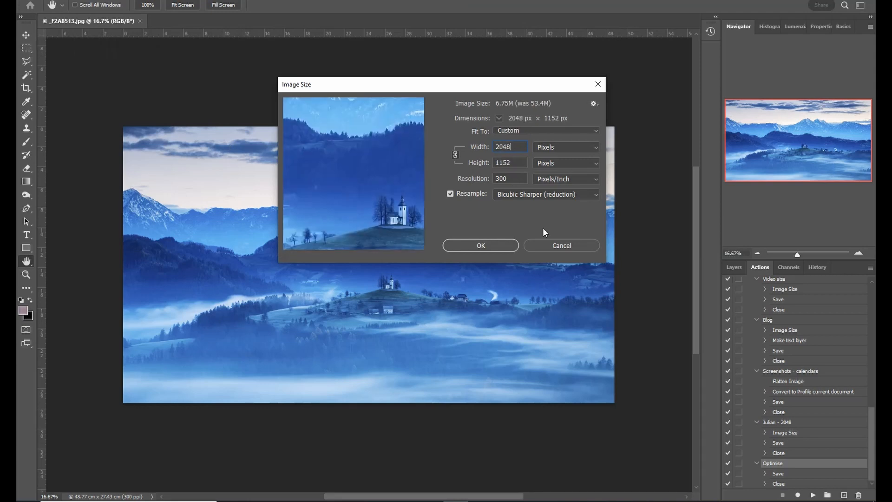
left_click(504, 246)
key("m")
Save the resized image as _F2A8513 in the Headers folder as a JPEG at quality 7, and close it.
key("alt+i")
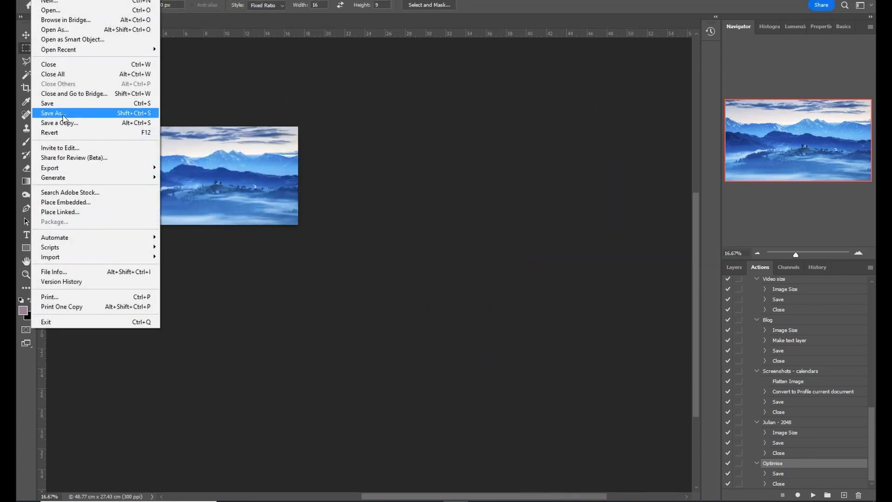
left_click(126, 113)
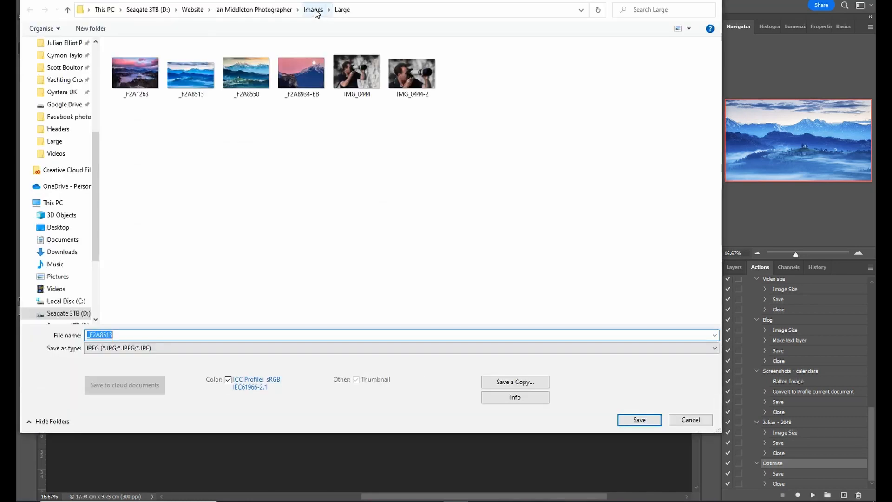
left_click(313, 10)
double_click(246, 70)
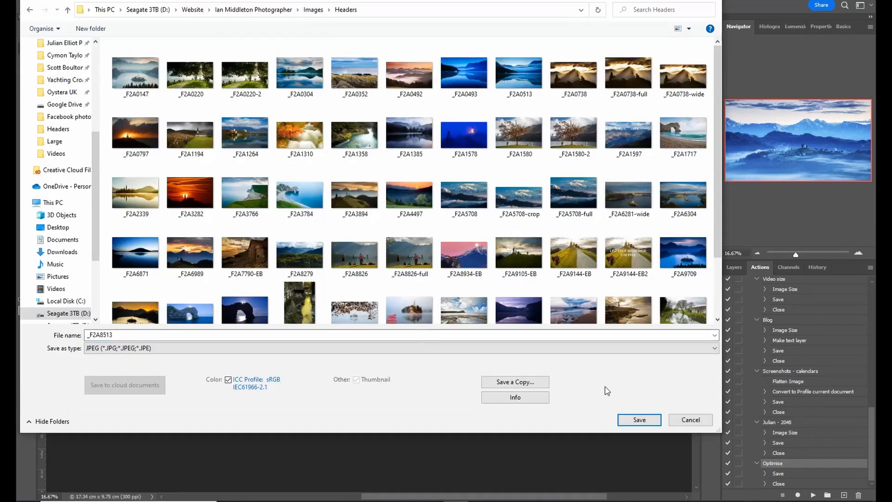
left_click(640, 420)
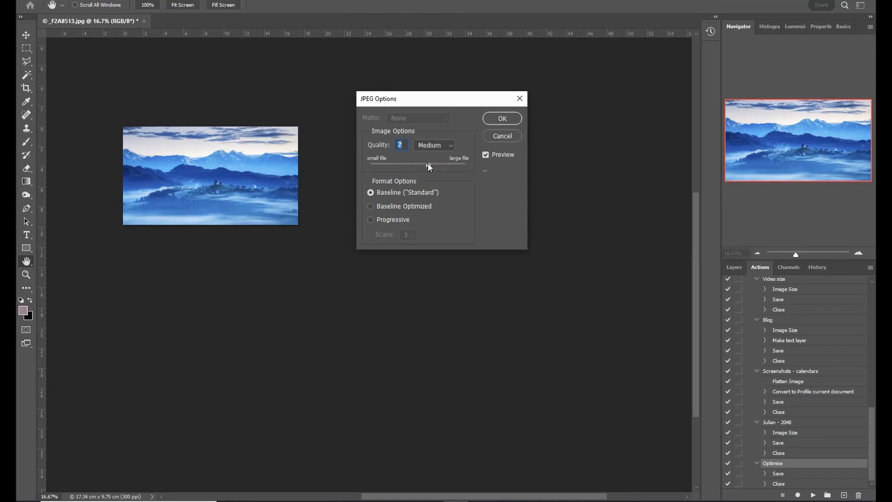
left_click(494, 120)
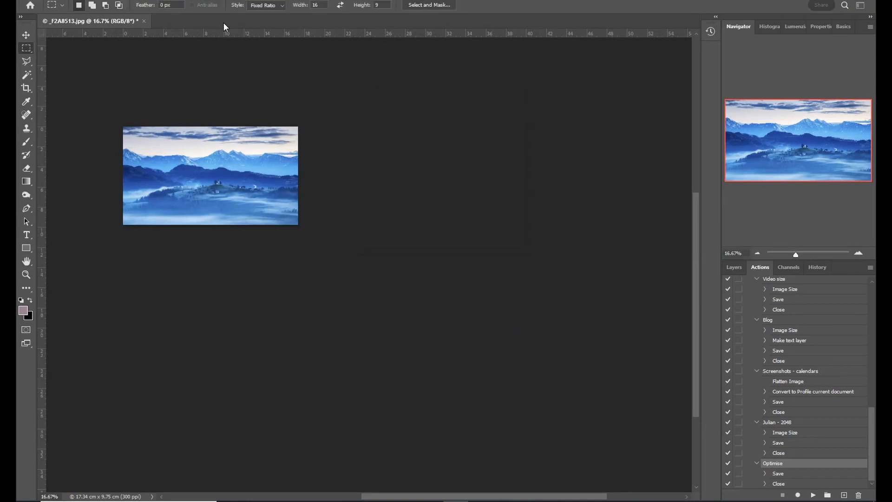
left_click(144, 21)
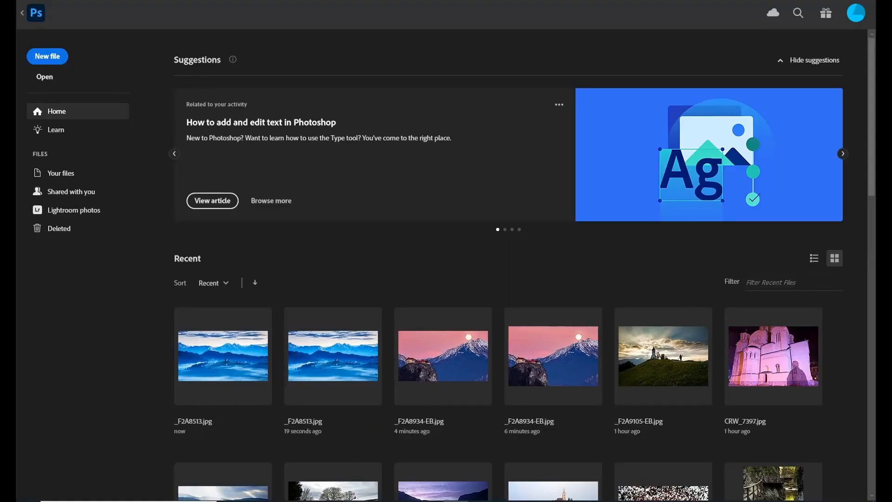
Switch back to Elementor in Firefox and upload _F2A8513.jpg from the Headers folder for the section's background image.
mouse_move(355, 500)
left_click(360, 466)
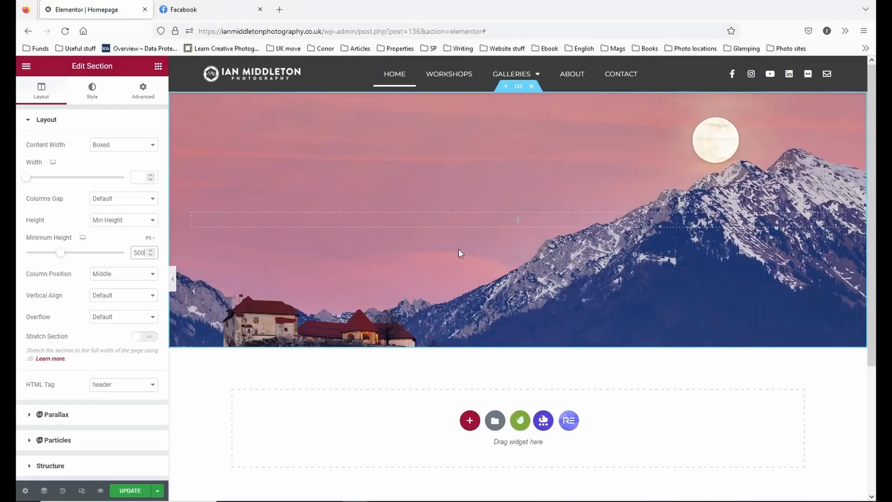
left_click(91, 90)
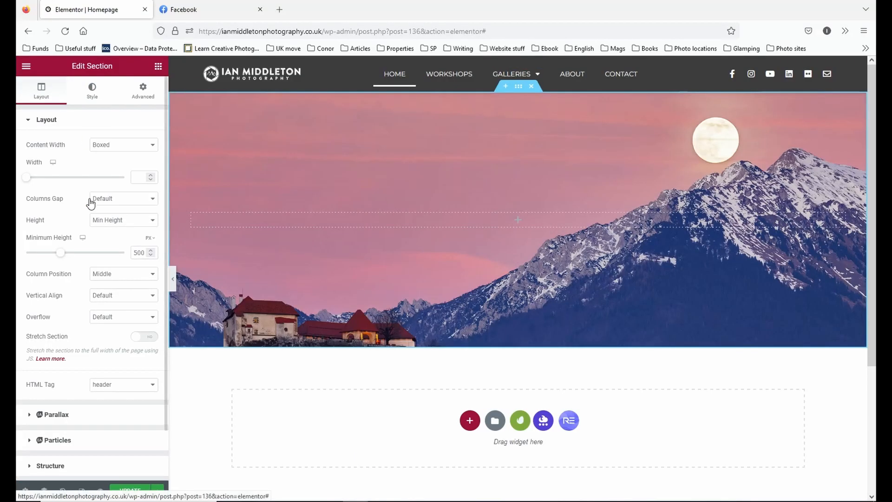
left_click(74, 216)
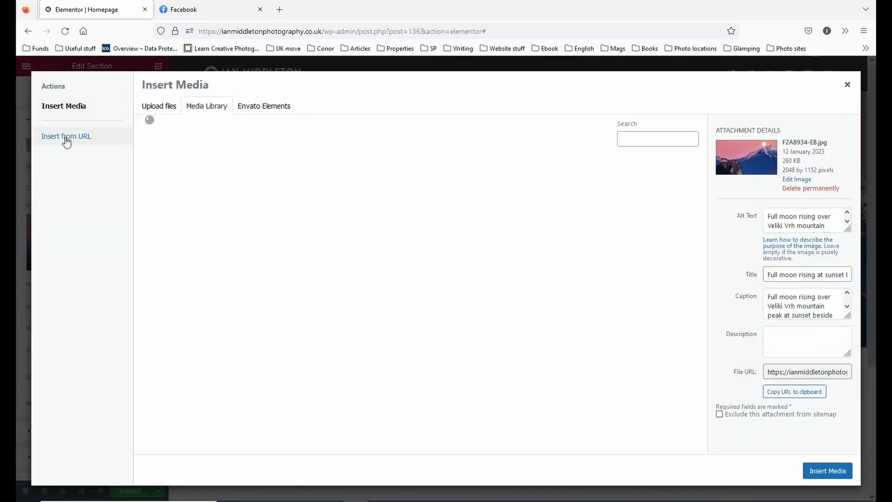
left_click(160, 107)
left_click(521, 273)
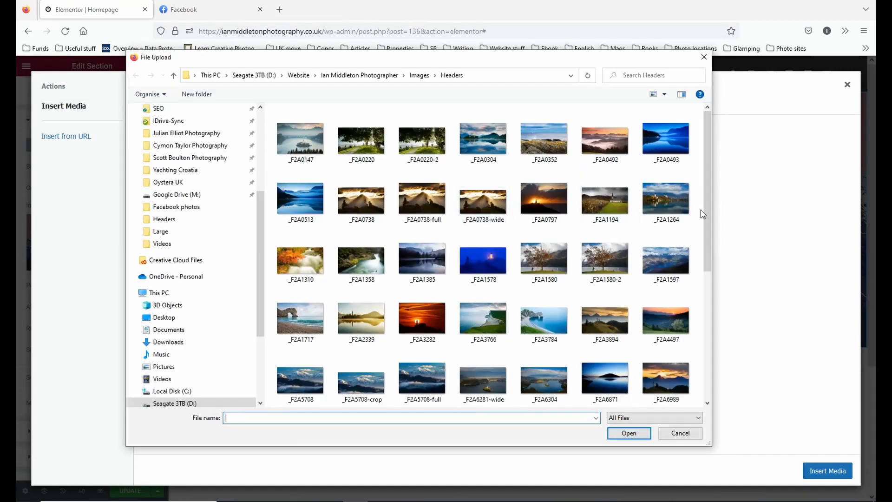
left_click_drag(706, 203, 707, 322)
double_click(420, 227)
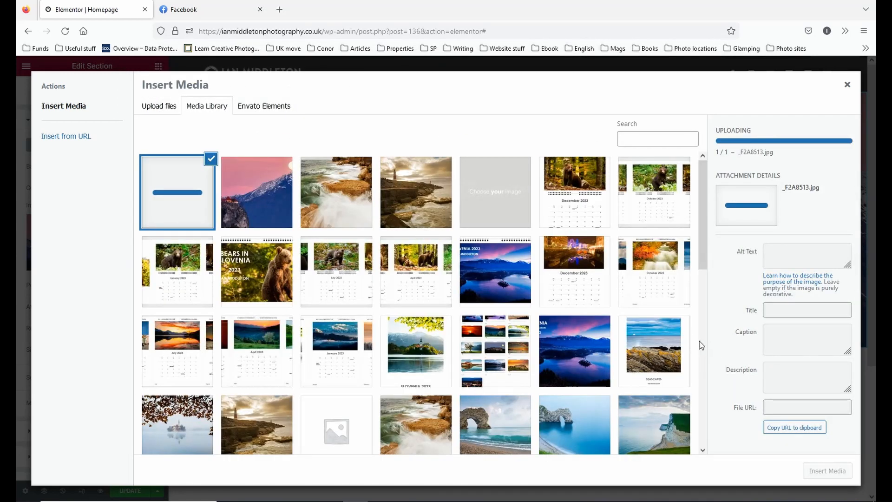
Copy the uploaded image's caption into its alt text and insert the image as the section background.
triple_click(831, 311)
key("ctrl+c")
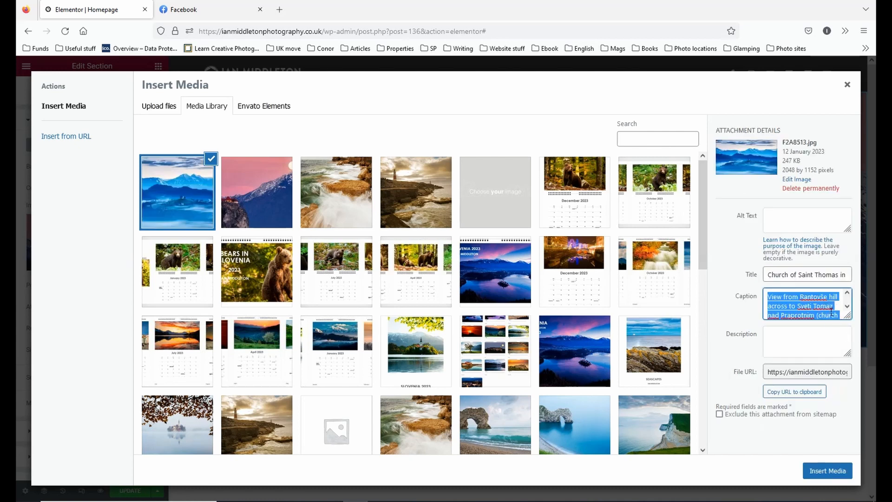
left_click(804, 220)
key("ctrl+v")
scroll(805, 221, "up", 3)
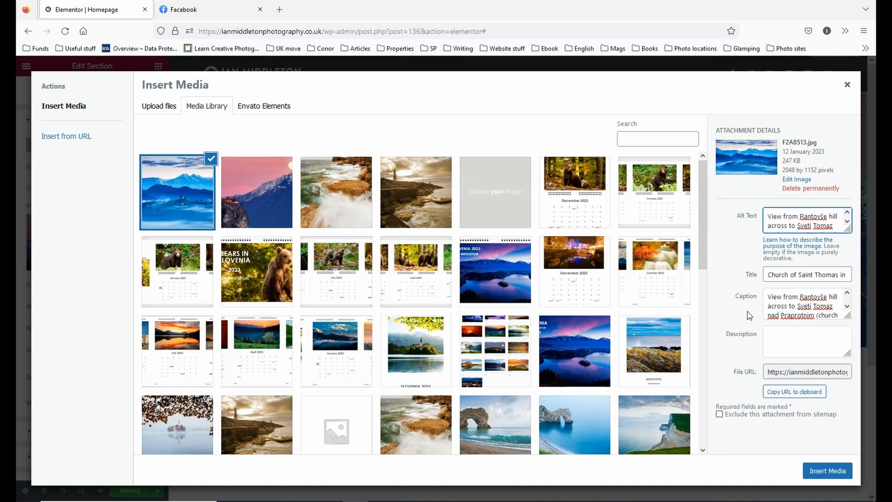
scroll(806, 225, "down", 3)
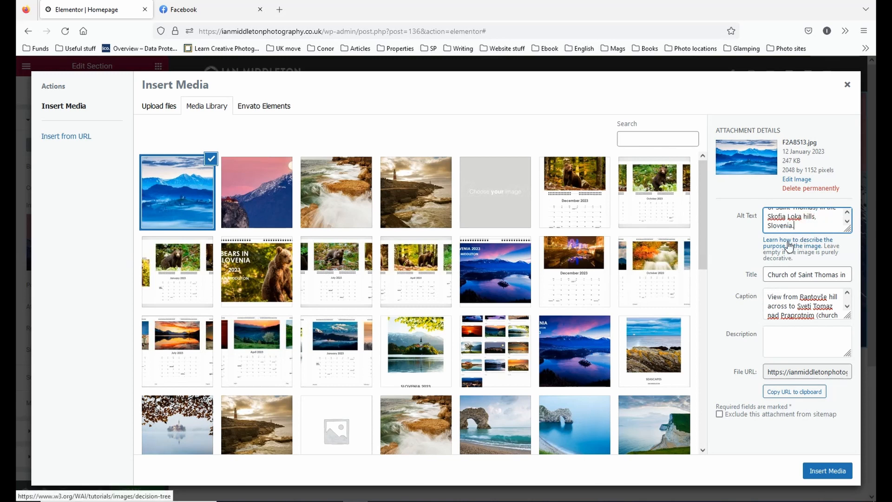
triple_click(800, 308)
left_click(801, 308)
left_click(834, 472)
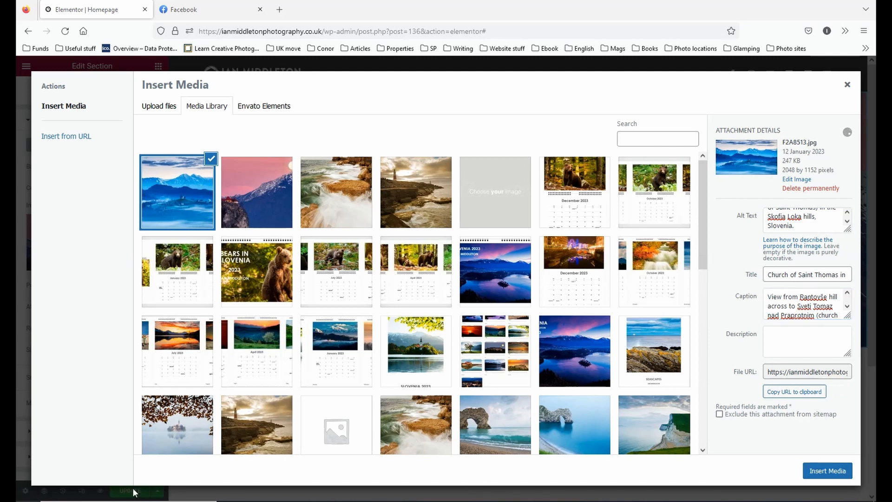
left_click(817, 470)
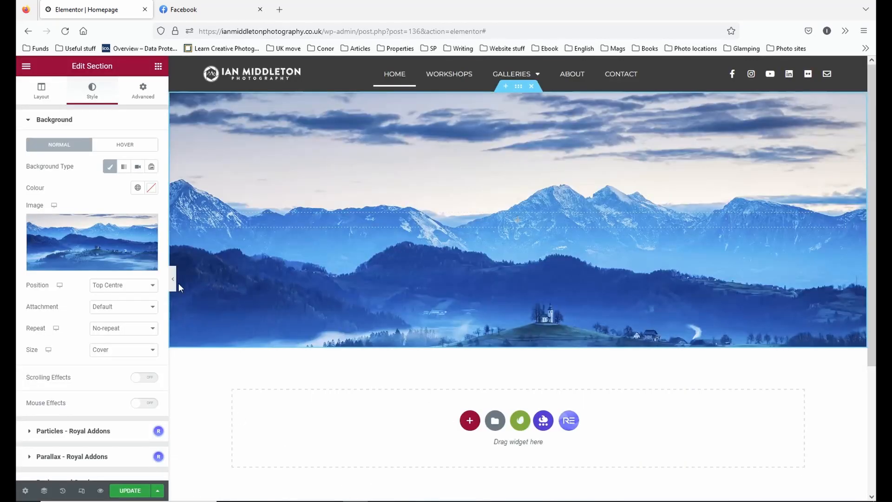
Set the background image position to Centre Centre, checking it at full width, and update the page.
left_click(144, 285)
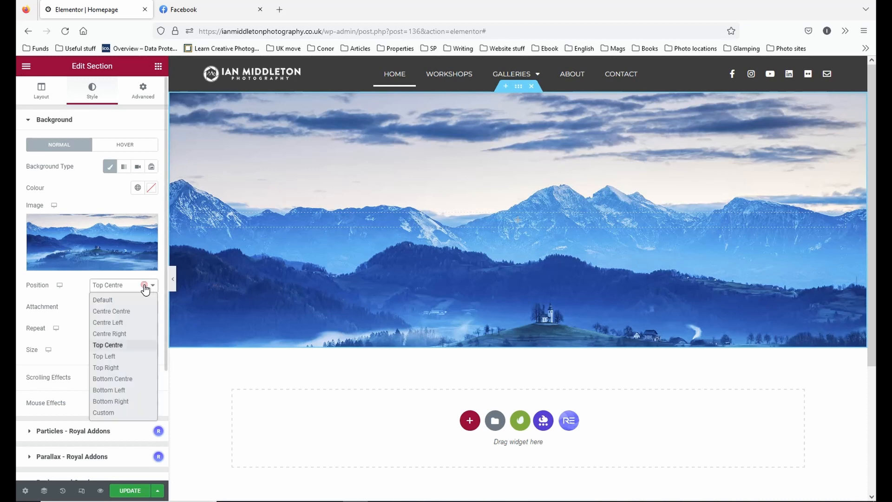
left_click(127, 311)
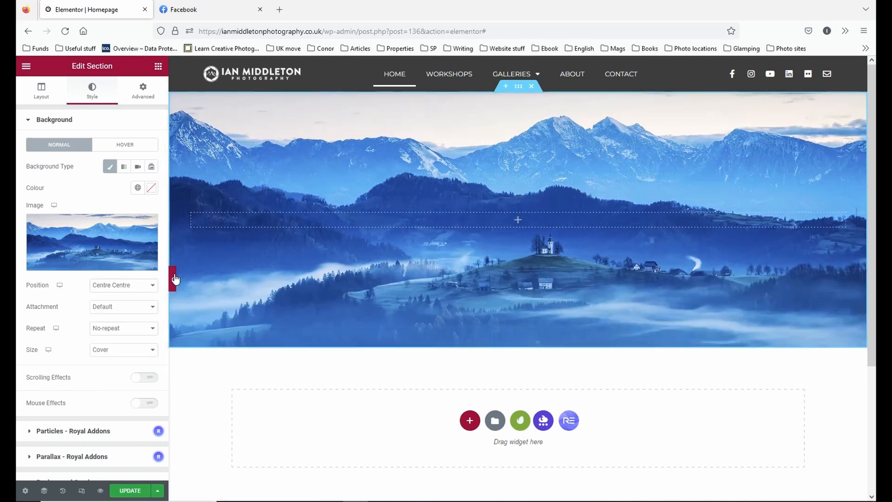
left_click(173, 281)
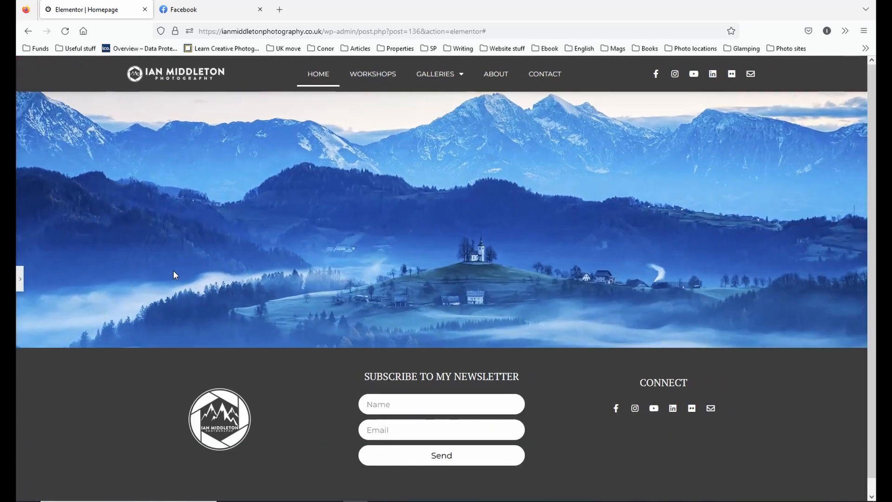
left_click(20, 279)
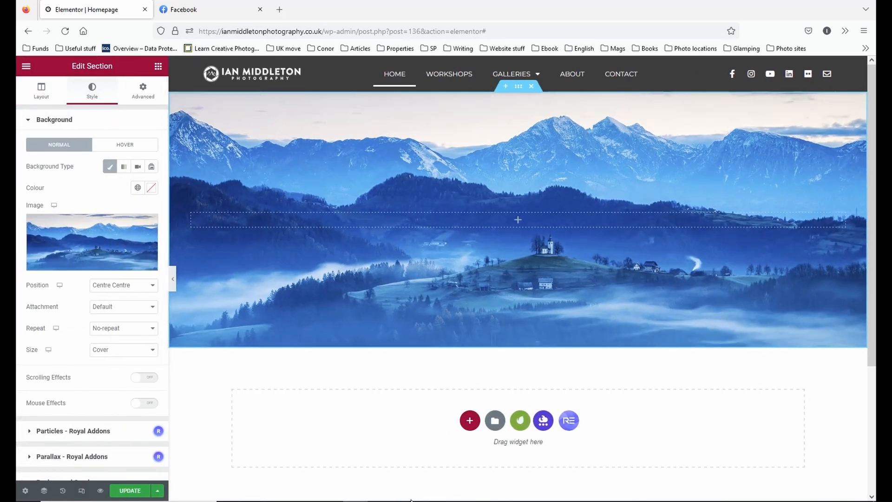
left_click(130, 490)
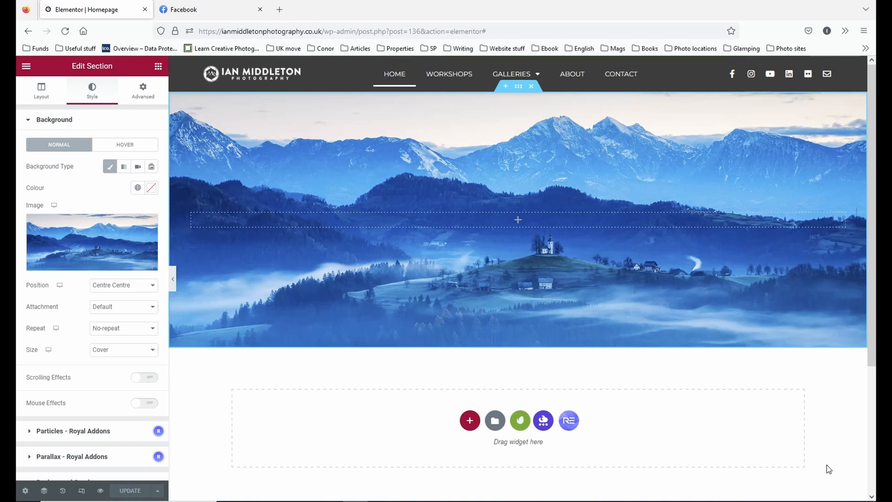
left_click(172, 279)
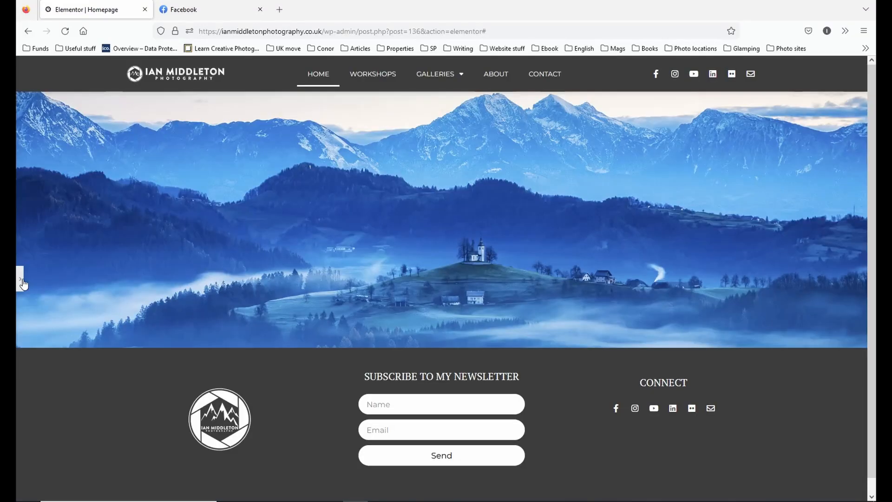
Add a Heading widget inside the header section over the mountain image and set its HTML tag to H1.
left_click(22, 279)
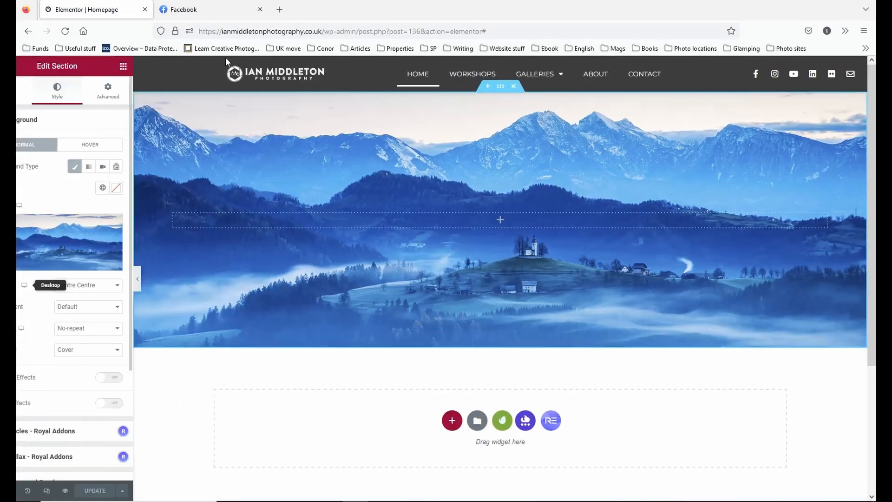
left_click(158, 67)
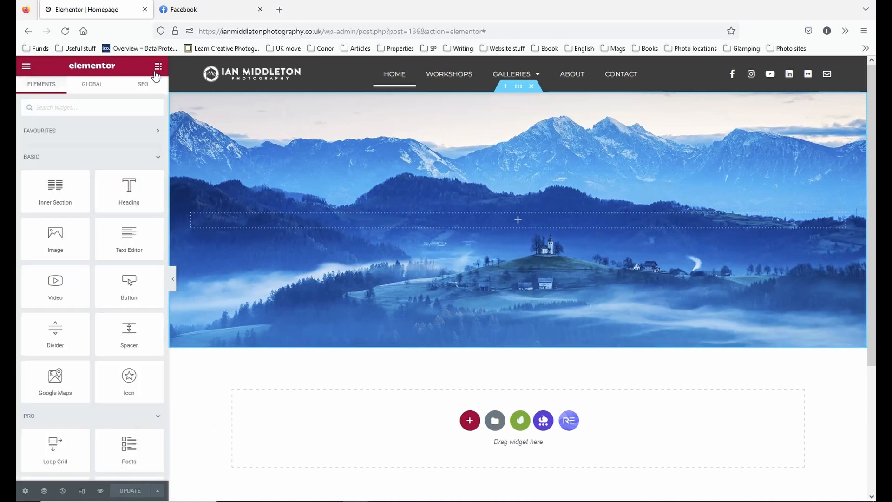
left_click(172, 279)
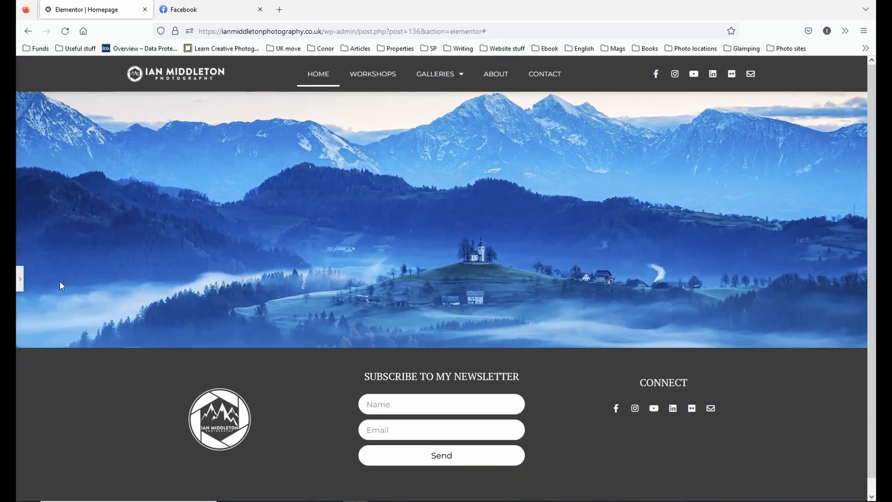
left_click(20, 279)
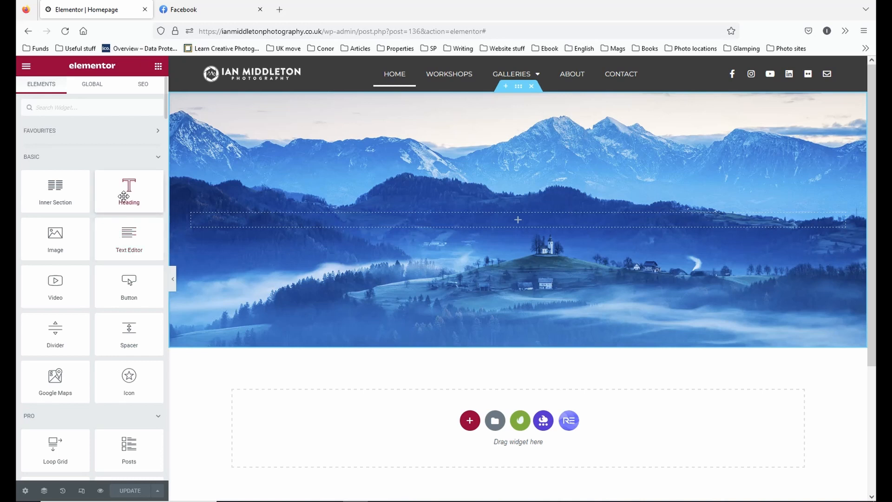
left_click_drag(123, 196, 565, 216)
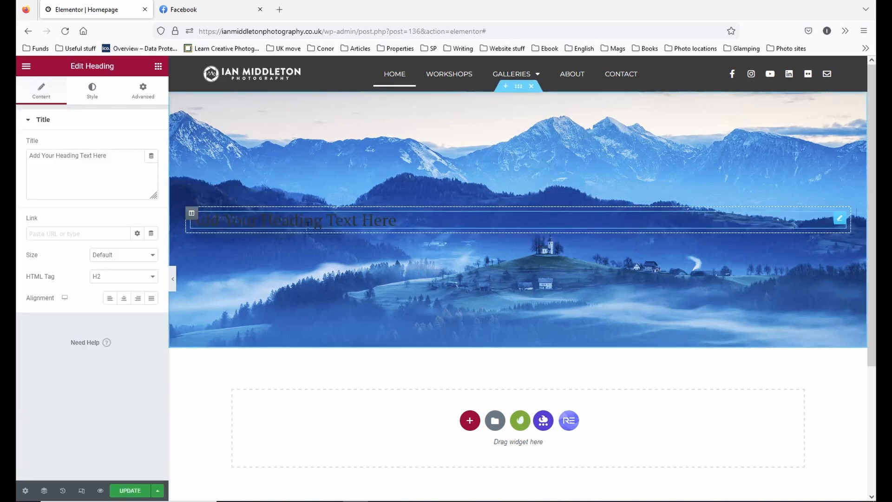
left_click(104, 275)
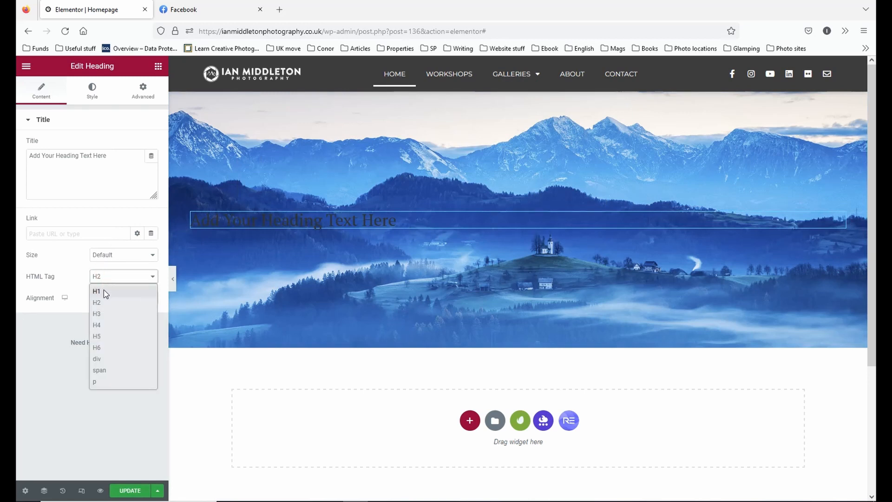
left_click(103, 291)
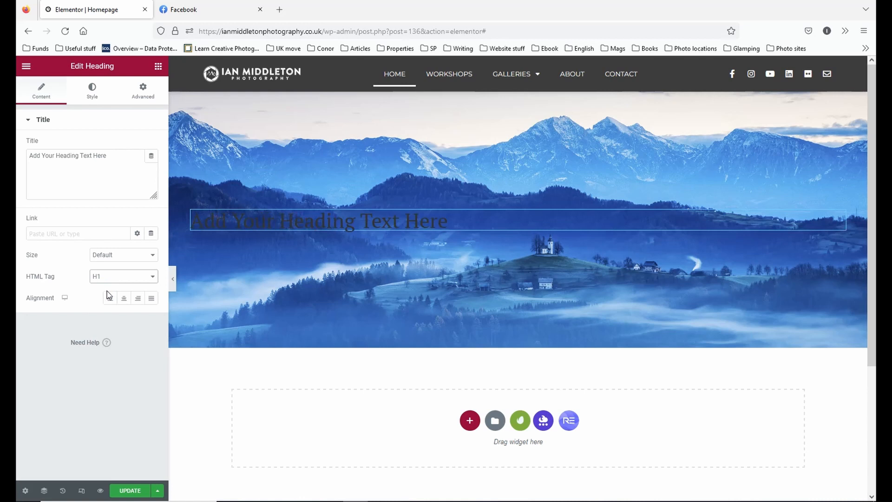
Replace the heading's placeholder text with the photography business's name and centre it.
triple_click(123, 161)
key("BackSpace")
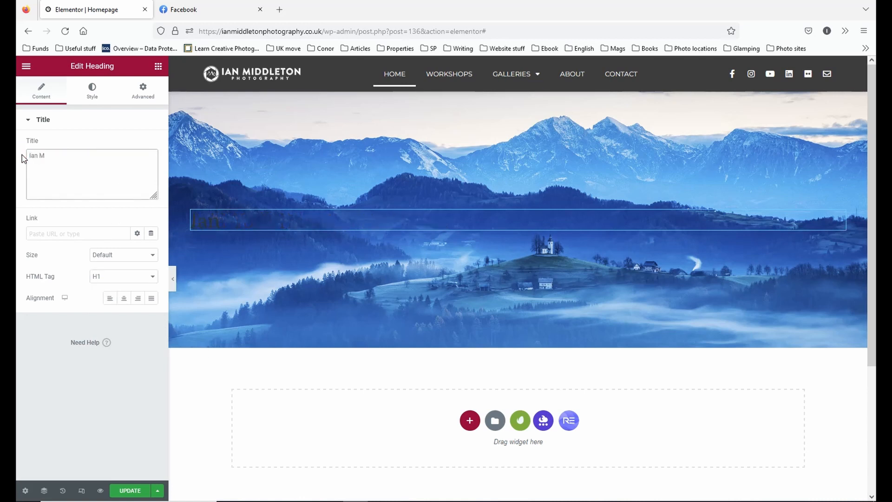
type("Ian Middleton Photography")
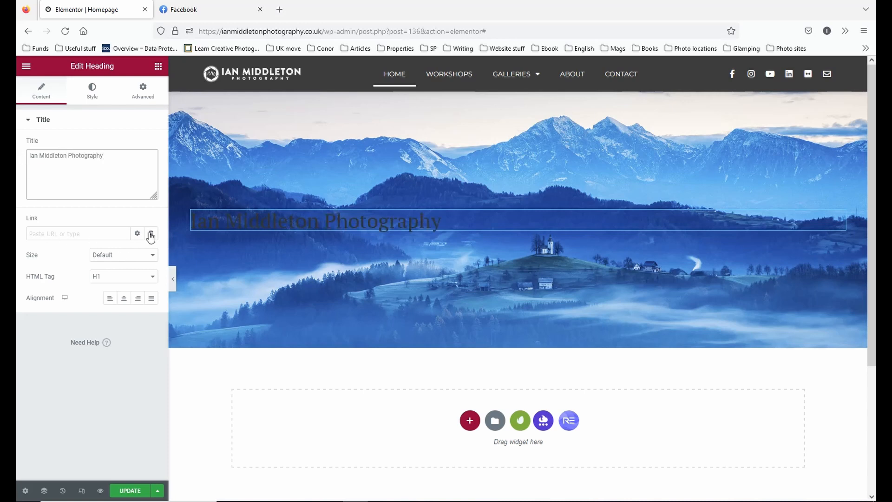
left_click(128, 303)
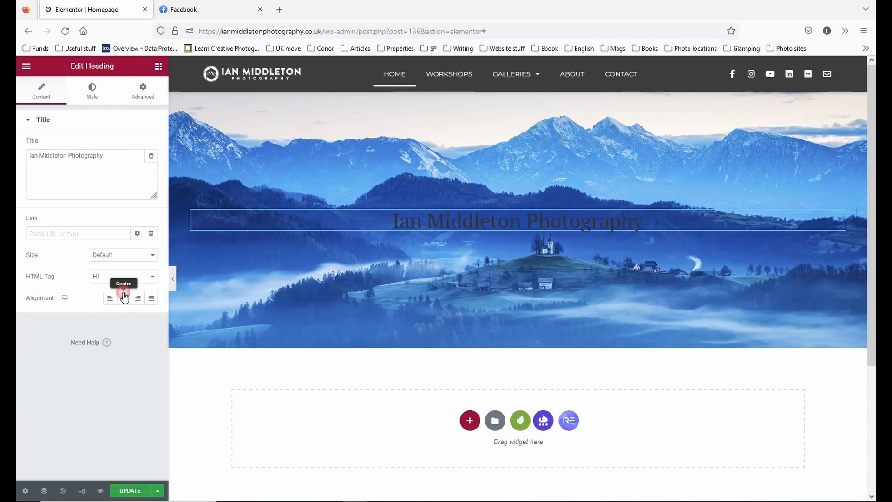
Set the heading's typography to a size of 61 px with an uppercase transform.
left_click(95, 90)
left_click(153, 166)
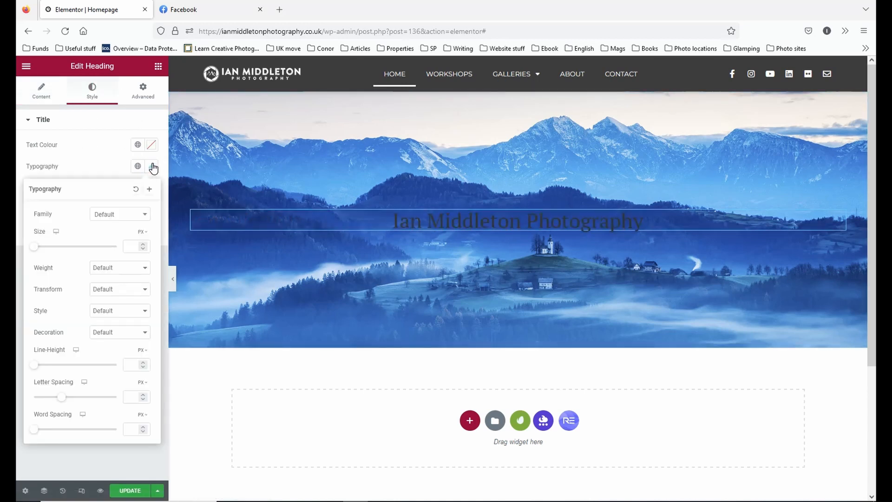
left_click_drag(37, 251, 60, 247)
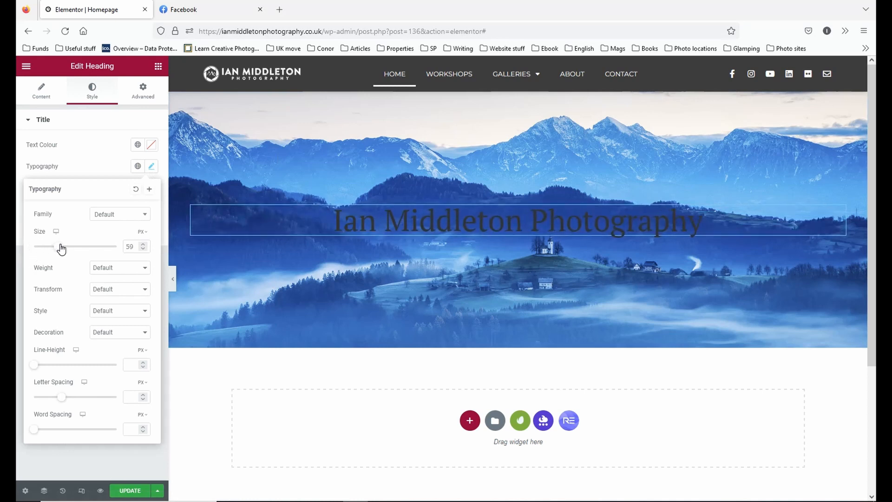
left_click(131, 269)
left_click(128, 265)
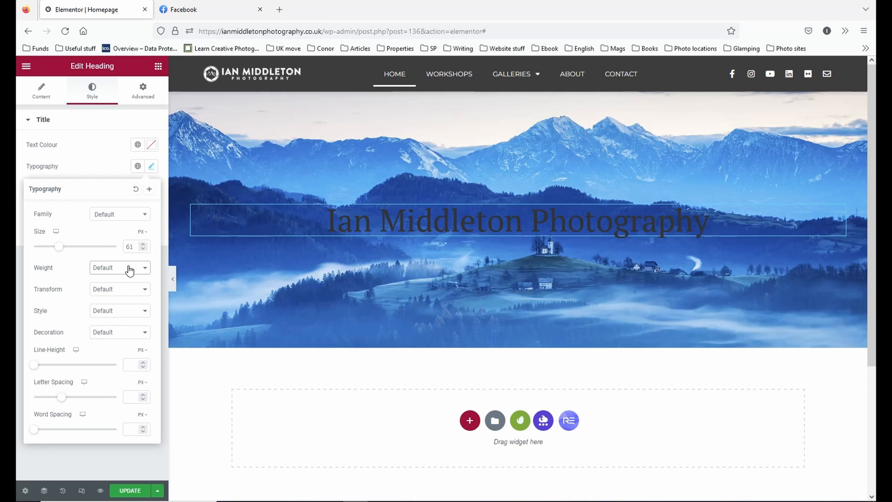
left_click(129, 270)
left_click(128, 268)
left_click(124, 288)
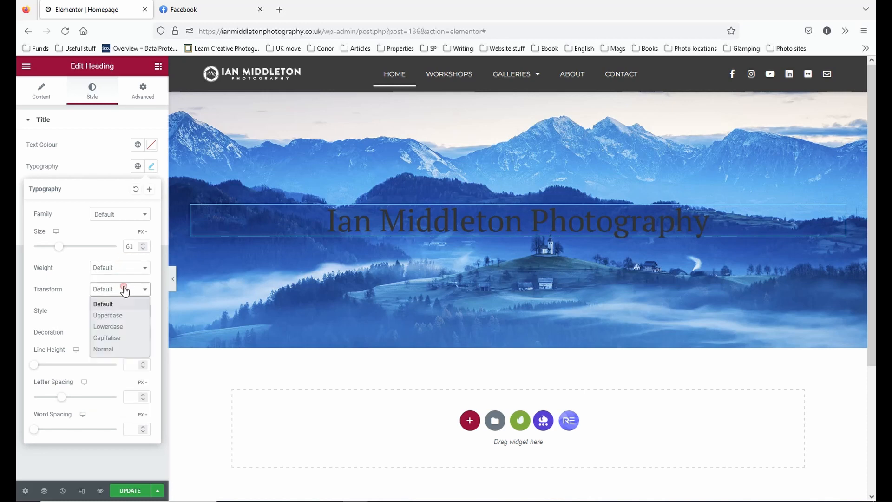
left_click(124, 319)
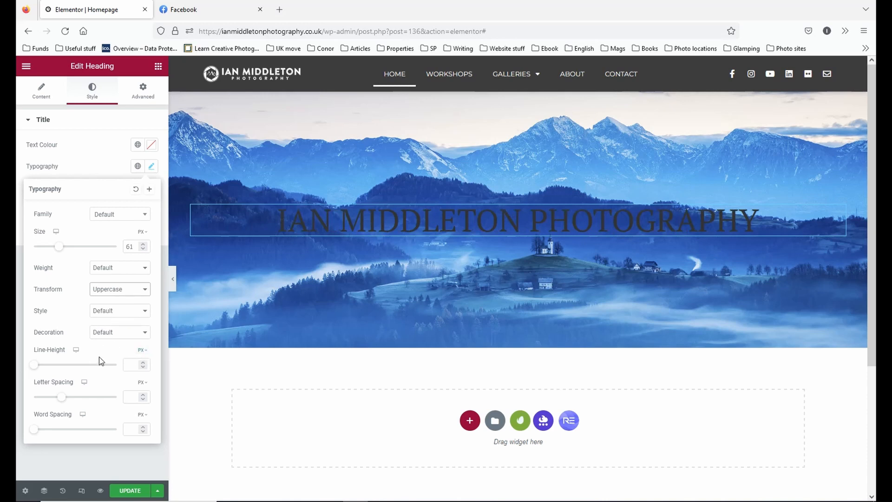
Set the heading's text colour to white (#FFFFFF) and check it at full page width.
left_click(151, 148)
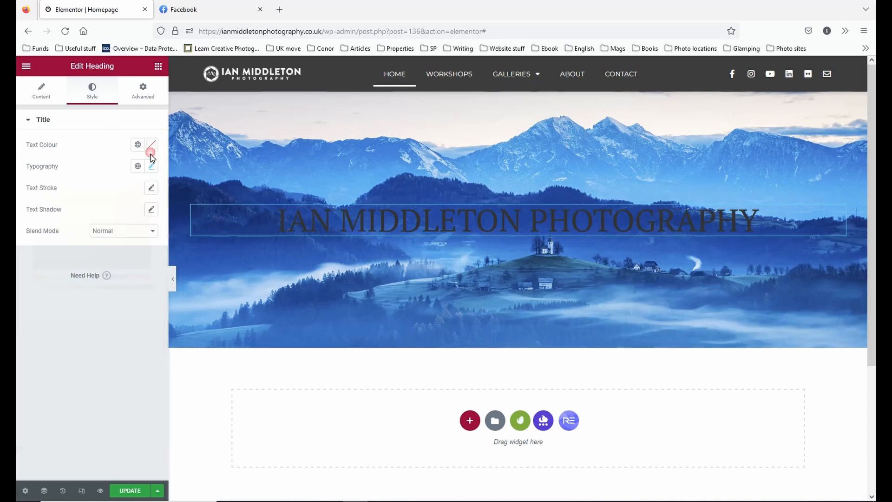
left_click_drag(113, 238, 17, 153)
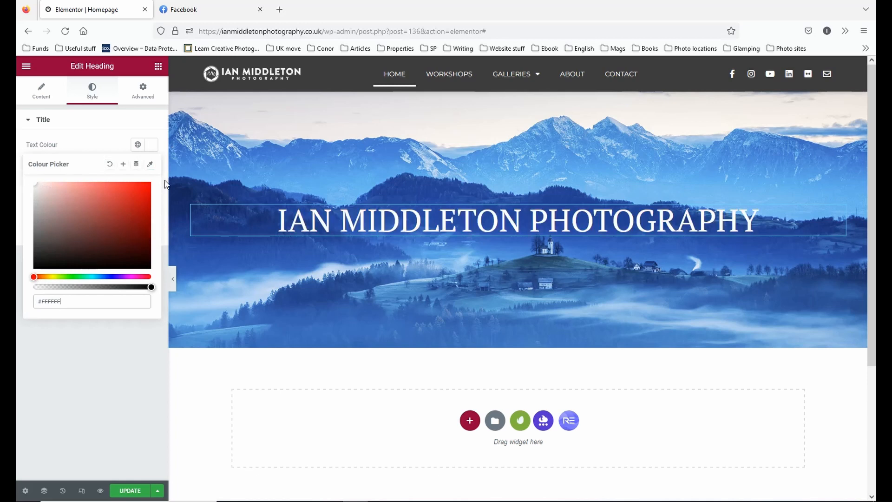
left_click(172, 279)
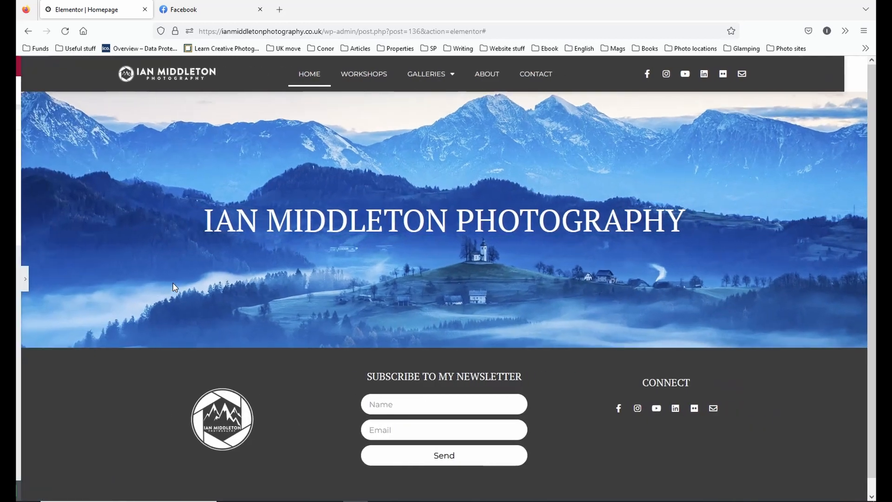
left_click(21, 281)
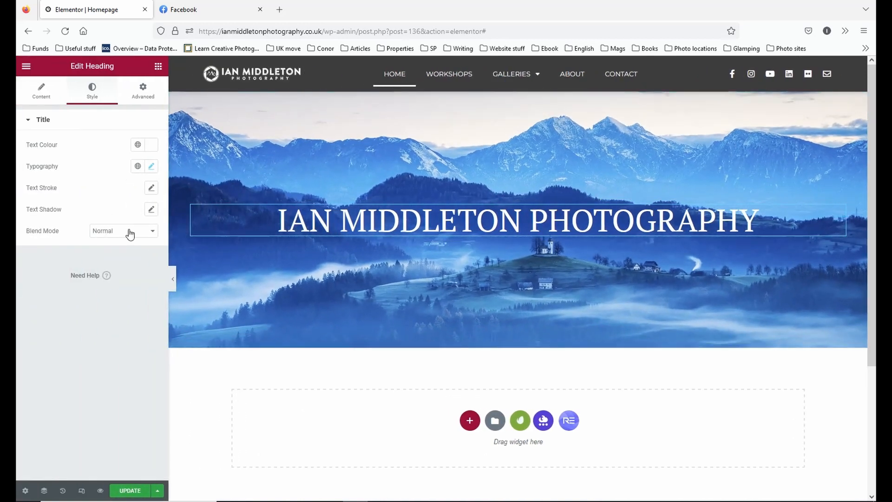
Try a 1 px black text stroke on the heading and reset the stroke to default.
left_click(151, 188)
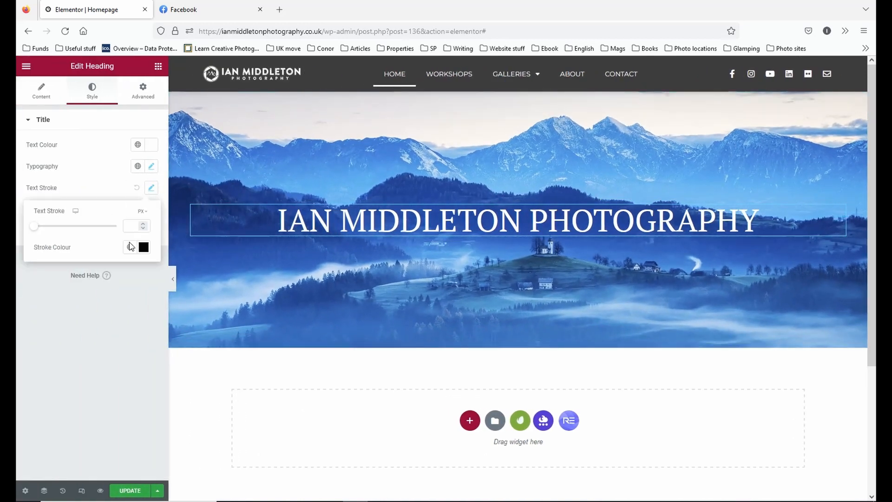
left_click(125, 226)
type("1")
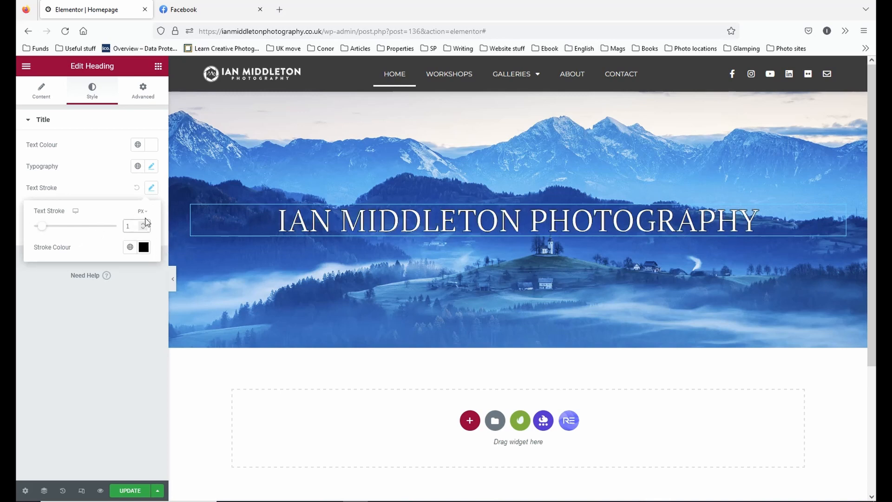
key("BackSpace")
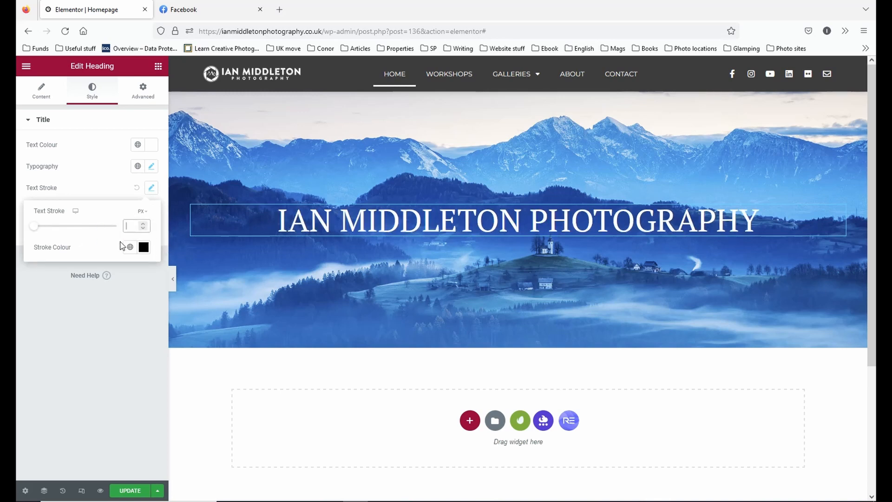
left_click(136, 188)
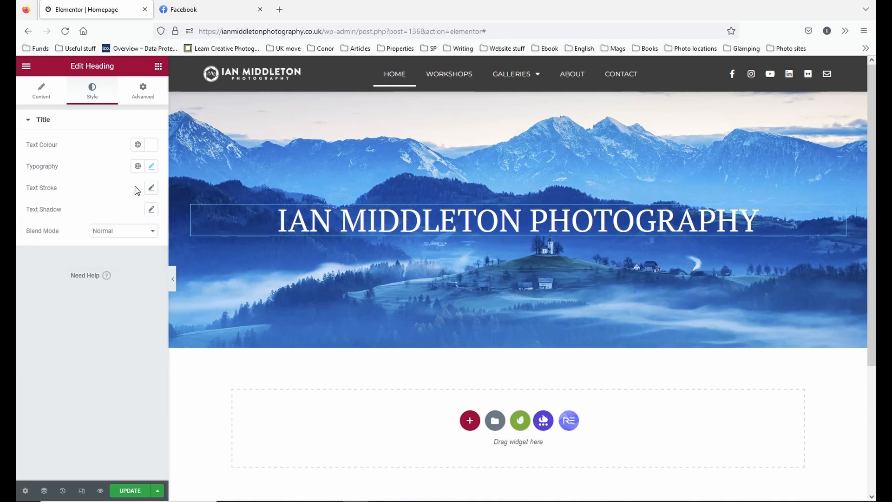
Try a text shadow with increased blur on the heading and reset the shadow to default.
left_click(151, 209)
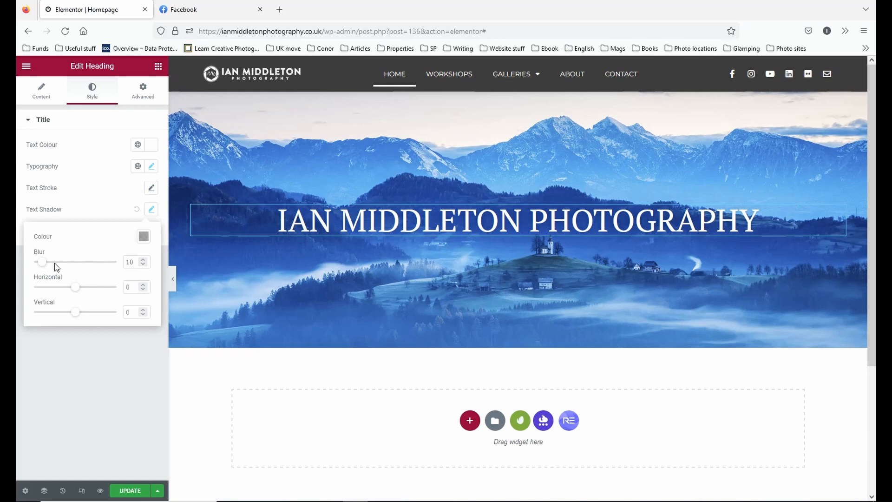
left_click_drag(42, 262, 76, 256)
left_click(137, 209)
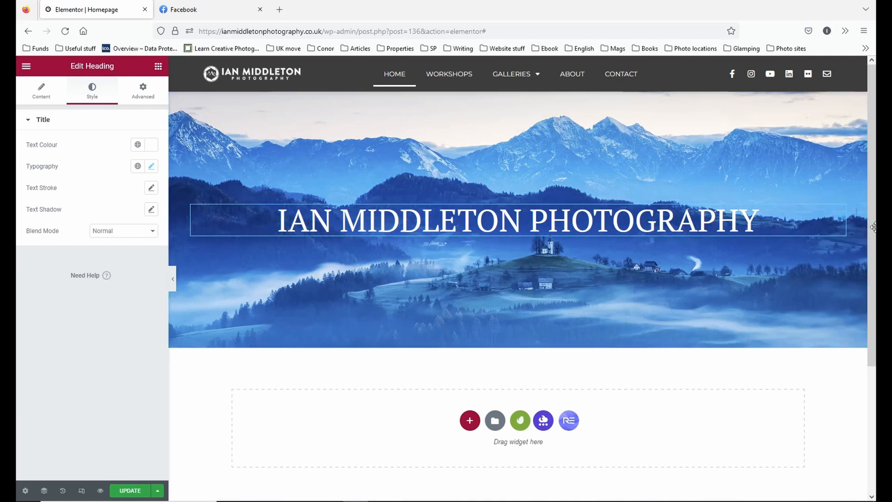
Give the column behind the heading a classic dark grey background colour of #444444 and preview it at full page width.
left_click(192, 207)
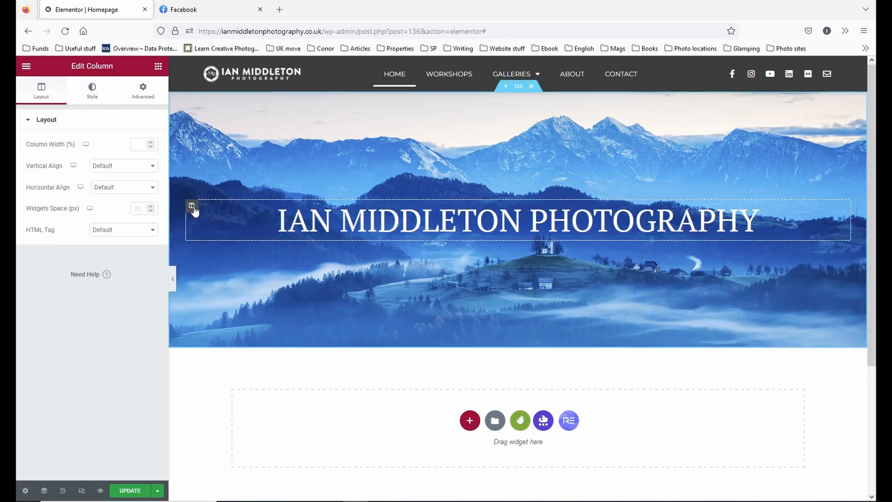
left_click(92, 91)
left_click(124, 167)
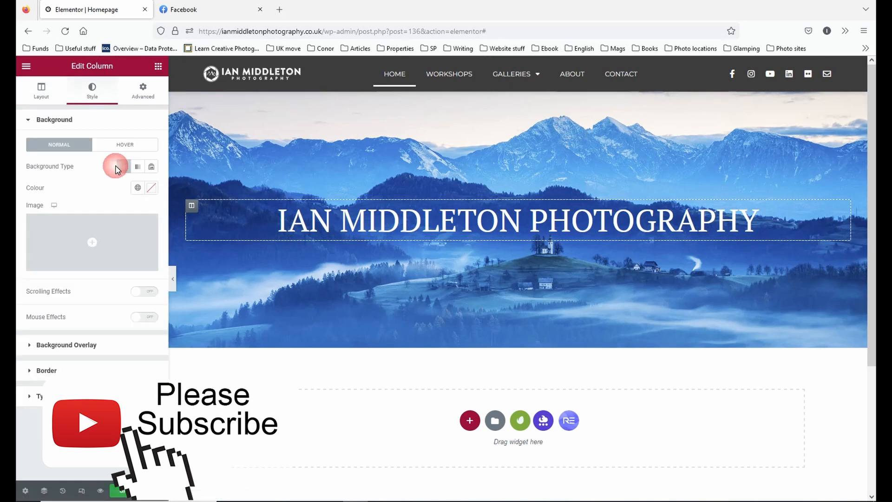
mouse_move(58, 270)
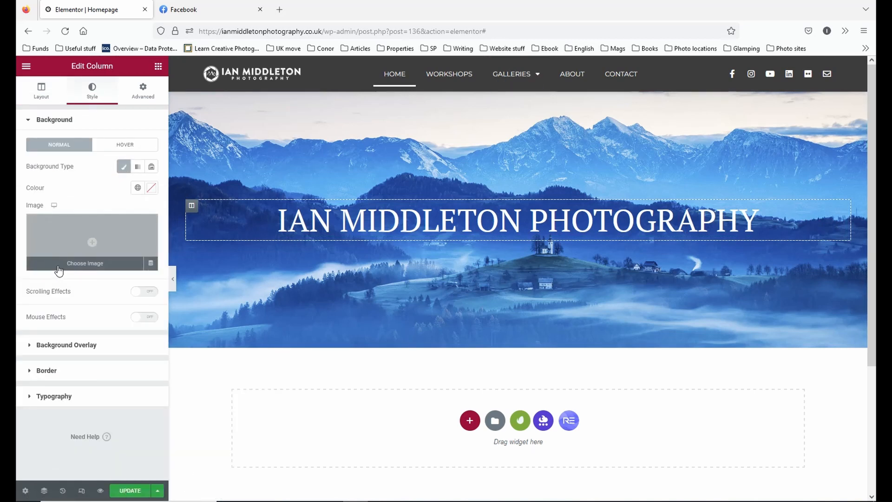
left_click(150, 188)
mouse_move(114, 259)
left_mouse_down()
mouse_move(93, 263)
mouse_move(18, 240)
mouse_move(17, 292)
left_mouse_up()
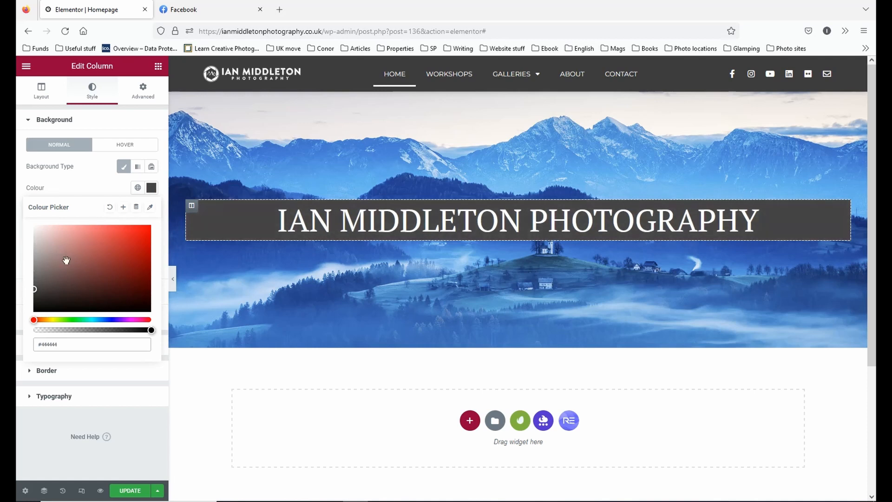
left_click(105, 192)
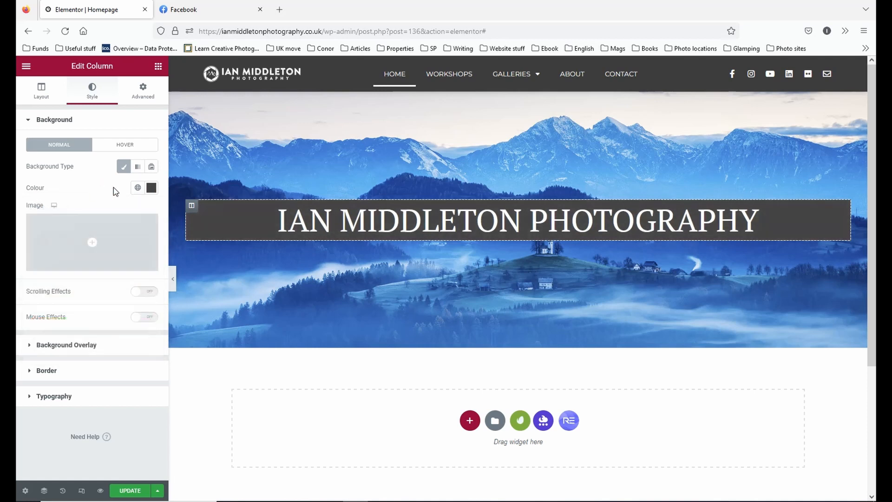
left_click(172, 278)
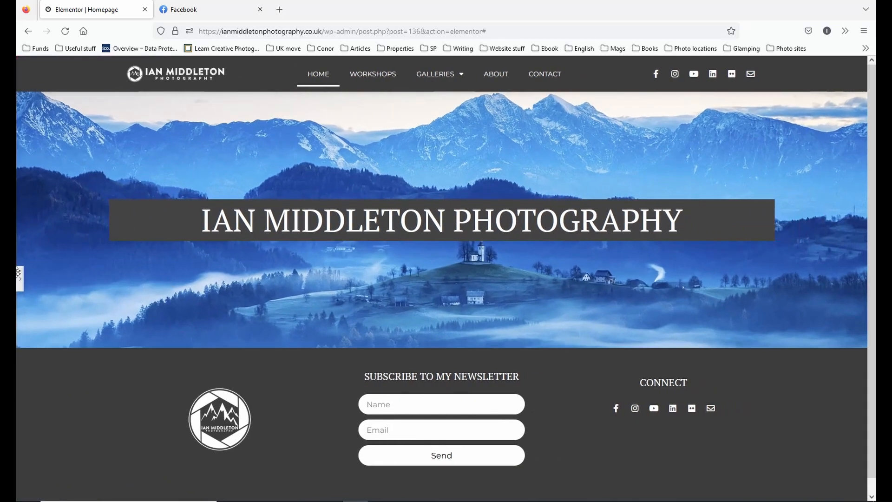
left_click(20, 278)
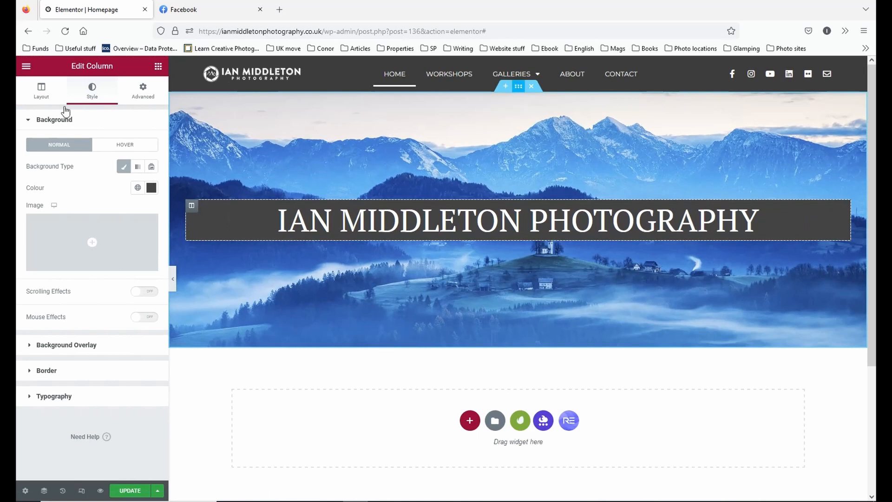
Narrow the header section's boxed content width to about 1016 so the title stays on one line, and preview it.
left_click(40, 92)
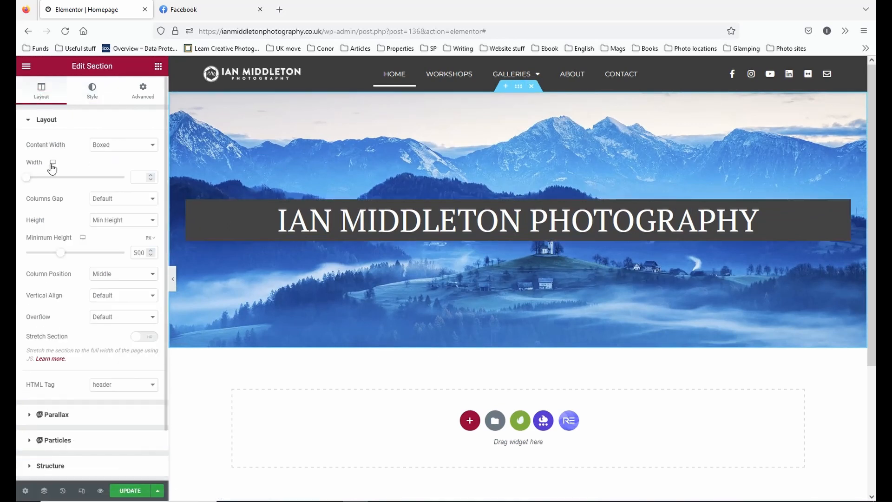
left_click_drag(27, 180, 40, 180)
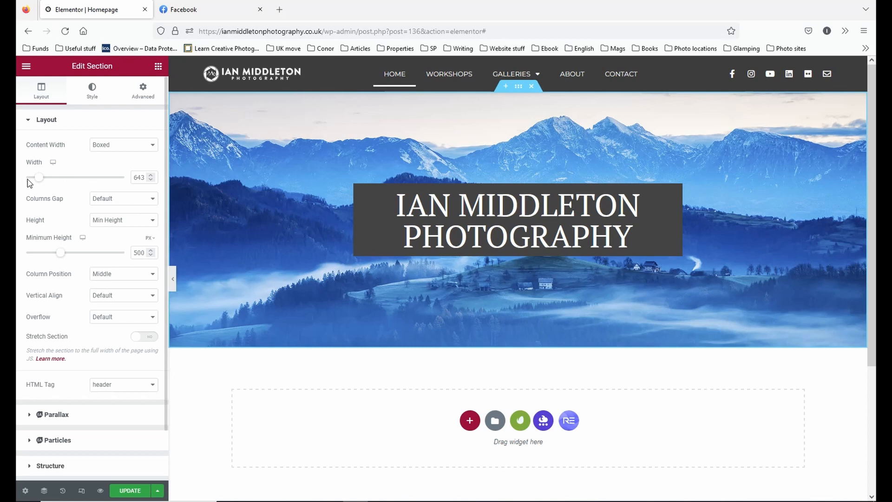
left_click_drag(40, 182, 73, 186)
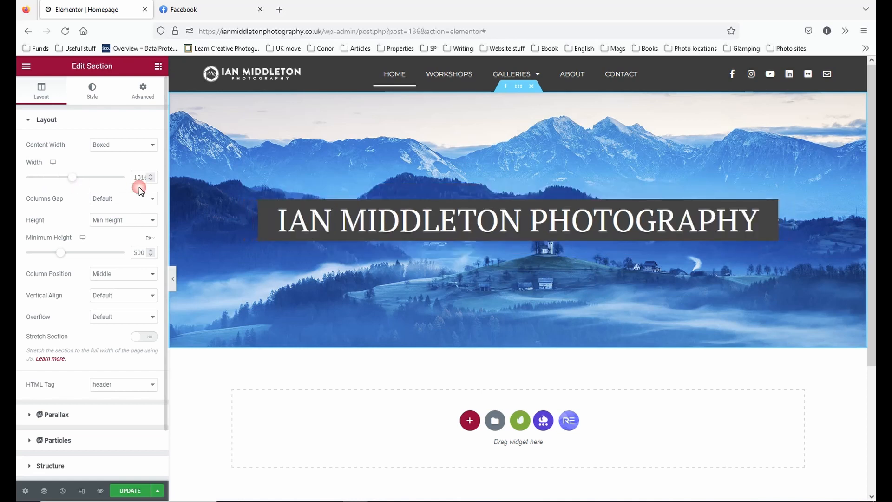
left_click(172, 278)
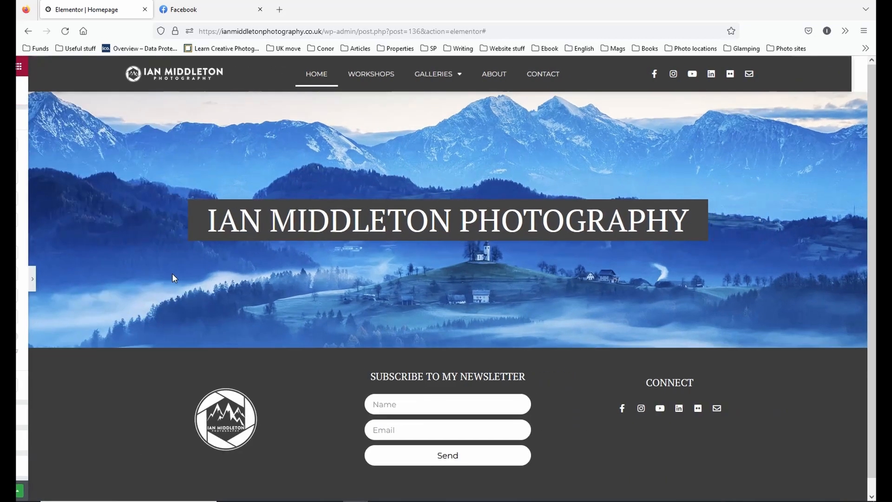
Enable a classic background overlay on the title's column and clear the column's solid grey background colour.
left_click(19, 287)
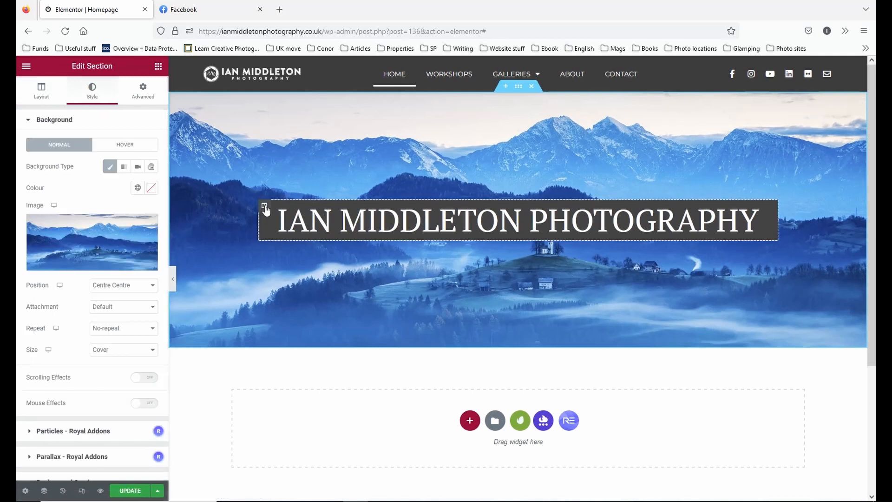
left_click(265, 206)
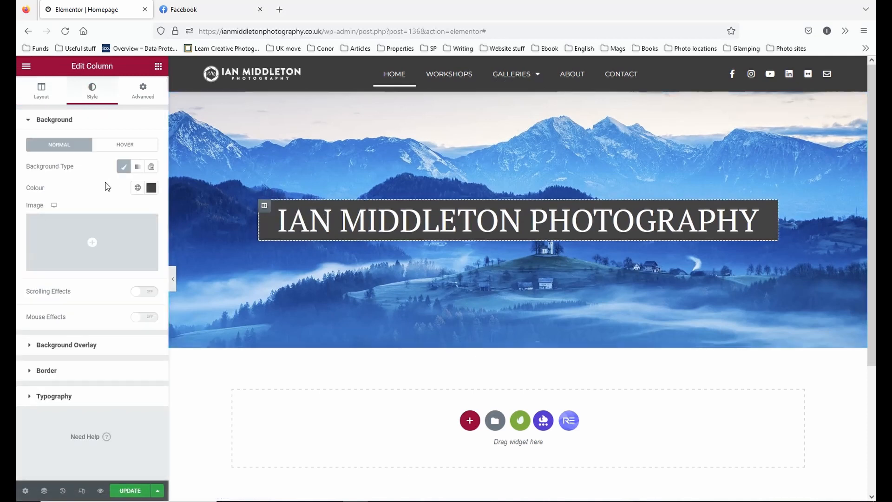
left_click(108, 346)
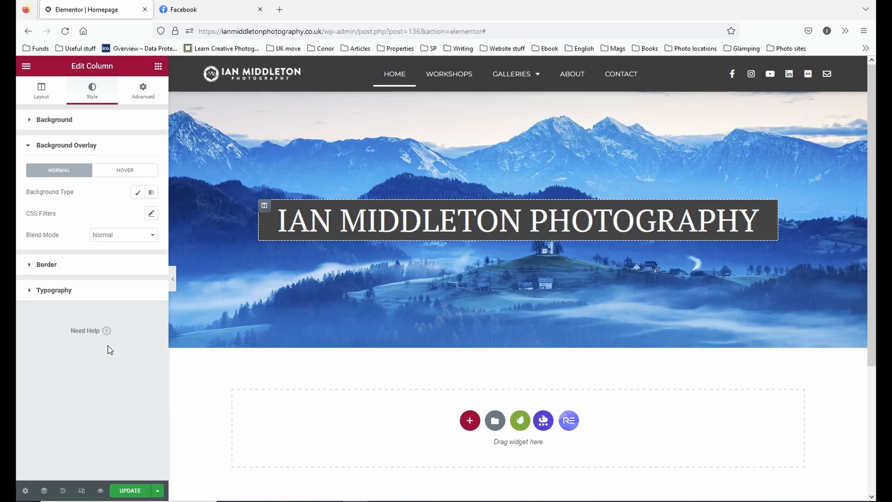
left_click(138, 194)
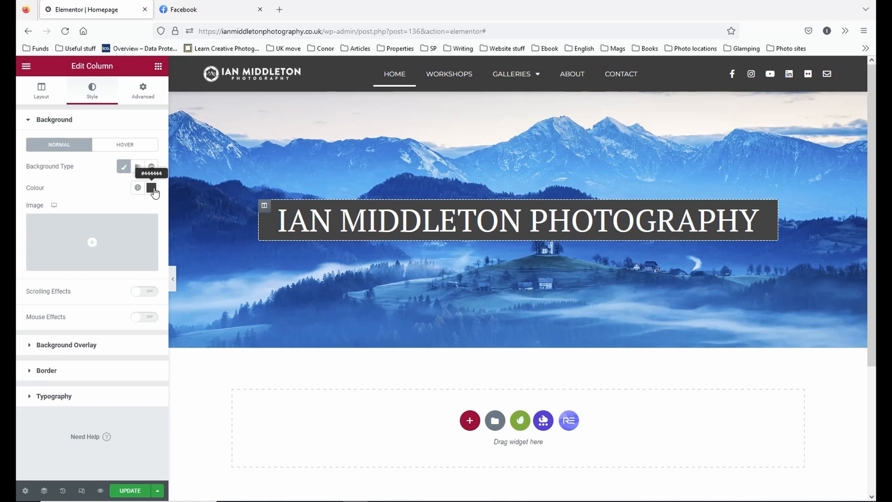
left_click(154, 190)
left_click(109, 211)
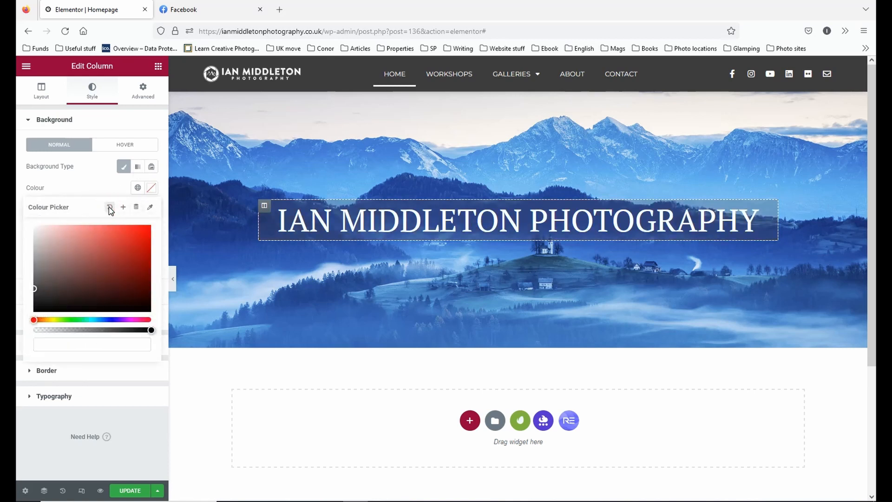
left_click(70, 124)
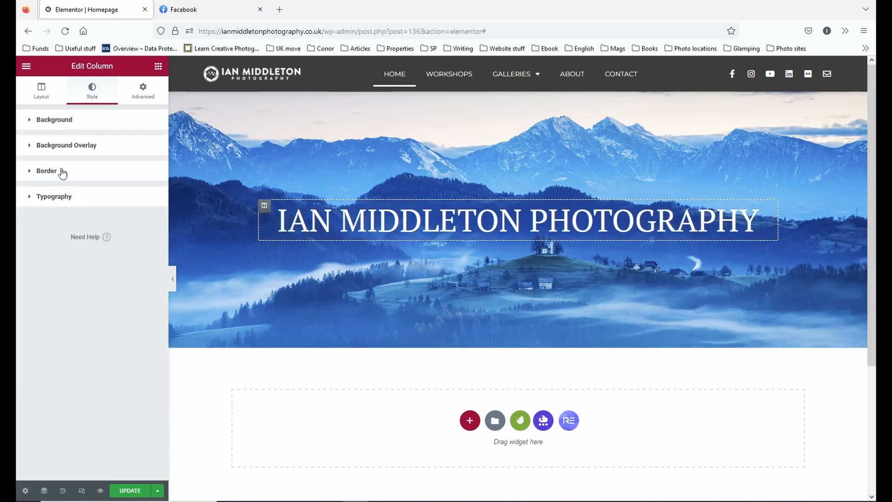
Set the column's background overlay colour to #2B2B2B with 0.7 opacity, and preview it at full page width.
left_click(65, 144)
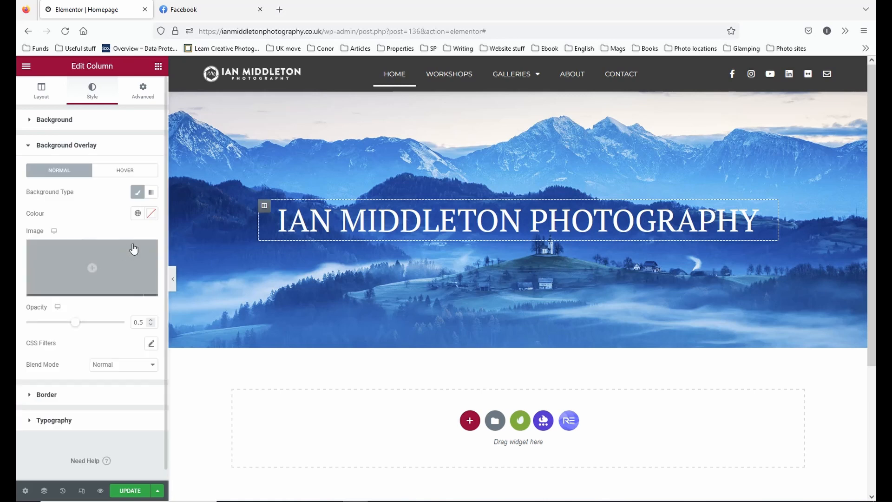
left_click(151, 213)
mouse_move(101, 264)
left_mouse_down()
mouse_move(19, 298)
mouse_move(17, 324)
left_mouse_up()
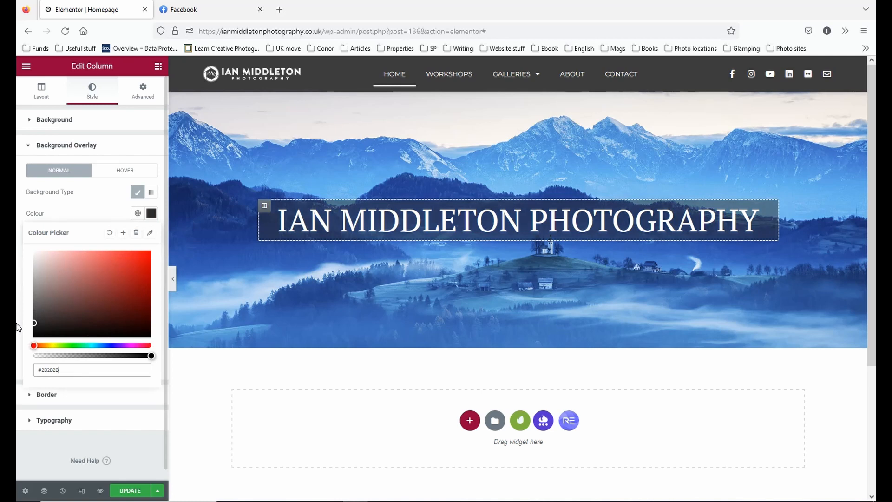
left_click(88, 209)
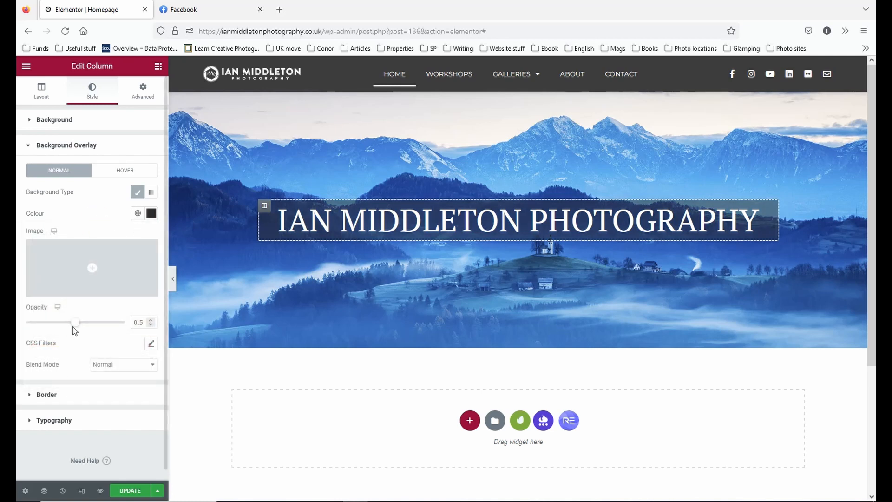
left_click_drag(77, 327, 97, 331)
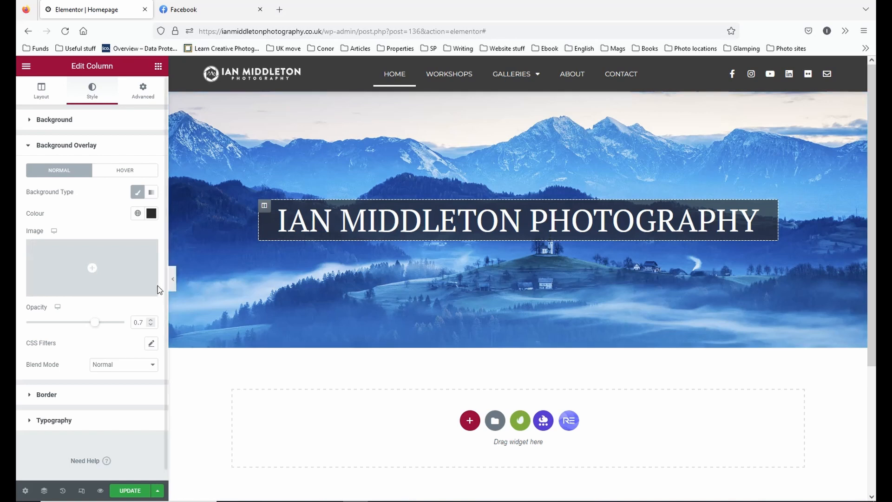
left_click(174, 281)
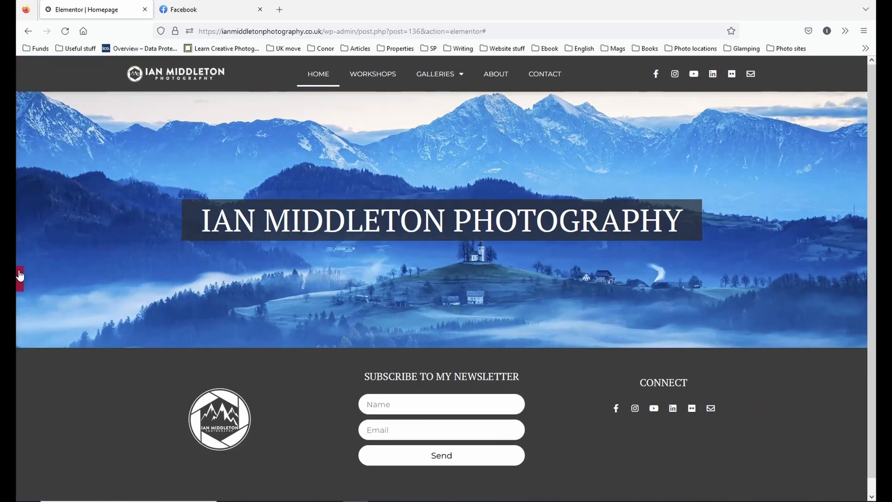
left_click(21, 277)
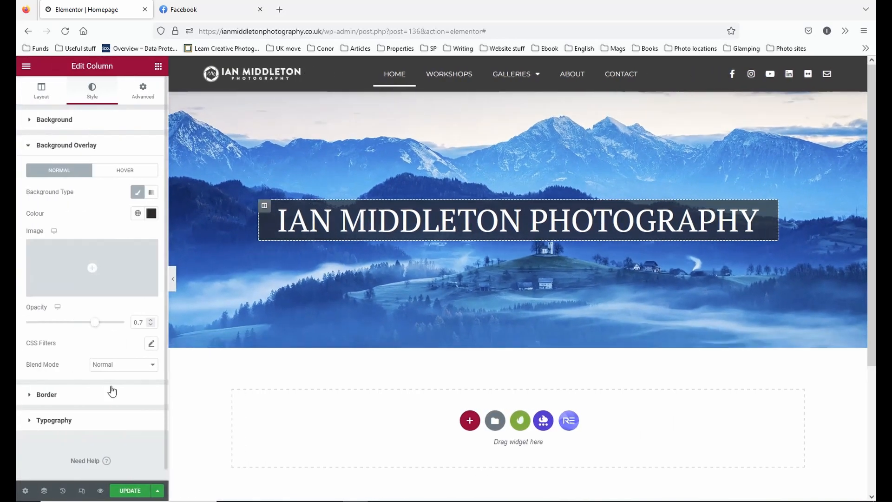
left_click(74, 398)
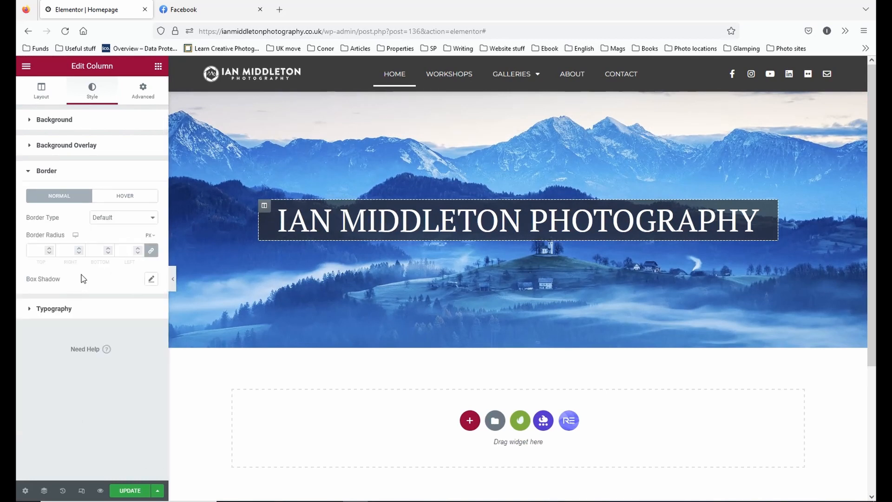
left_click(58, 310)
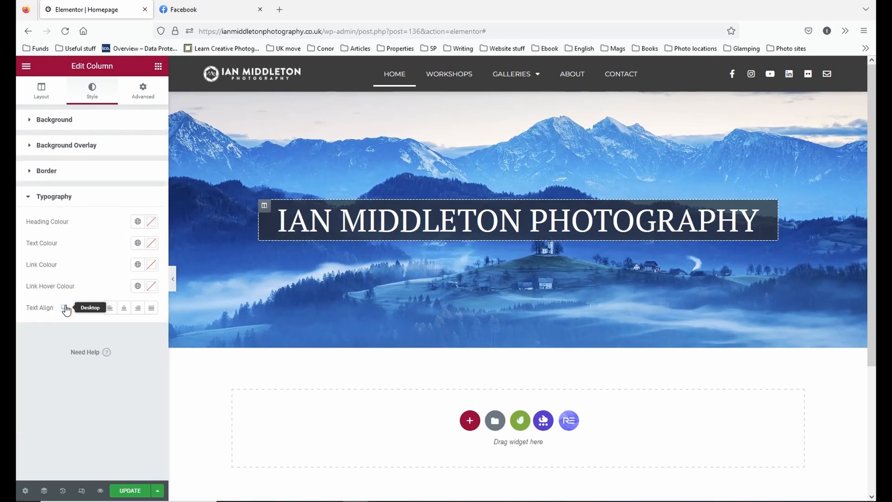
left_click(42, 90)
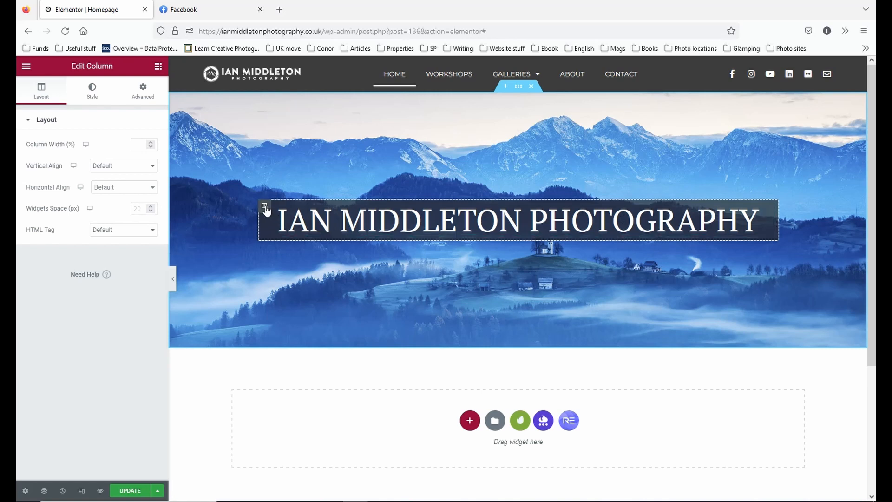
Delete the title heading from the header image and preview the page at full width without it.
right_click(773, 214)
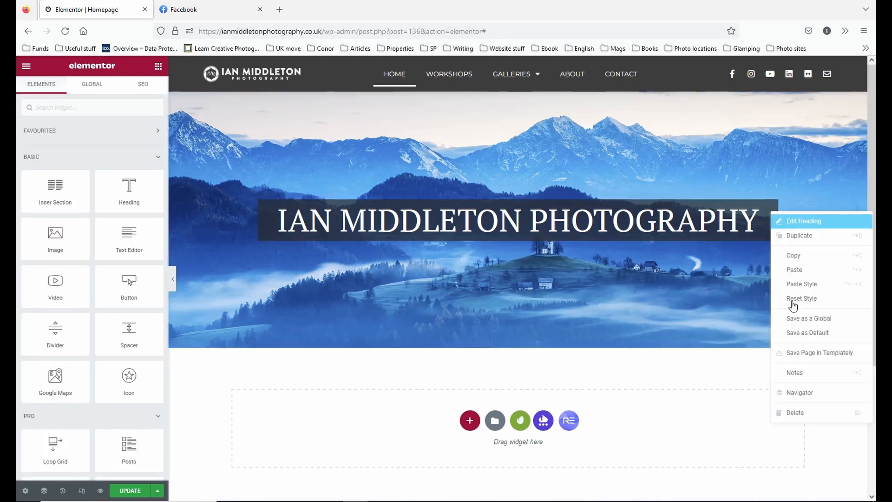
left_click(808, 415)
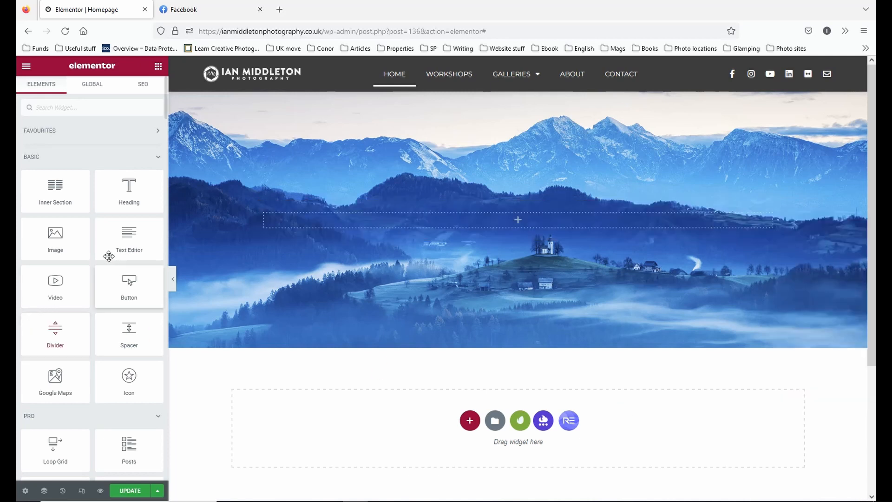
left_click(172, 279)
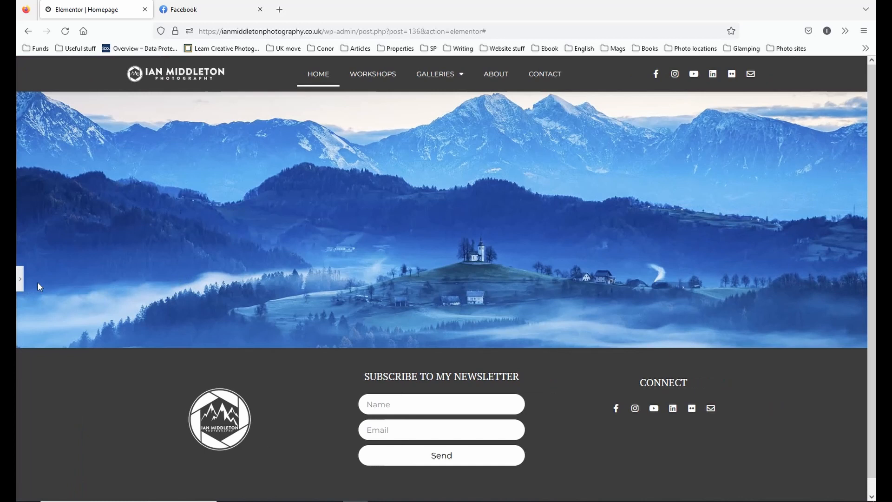
left_click(20, 279)
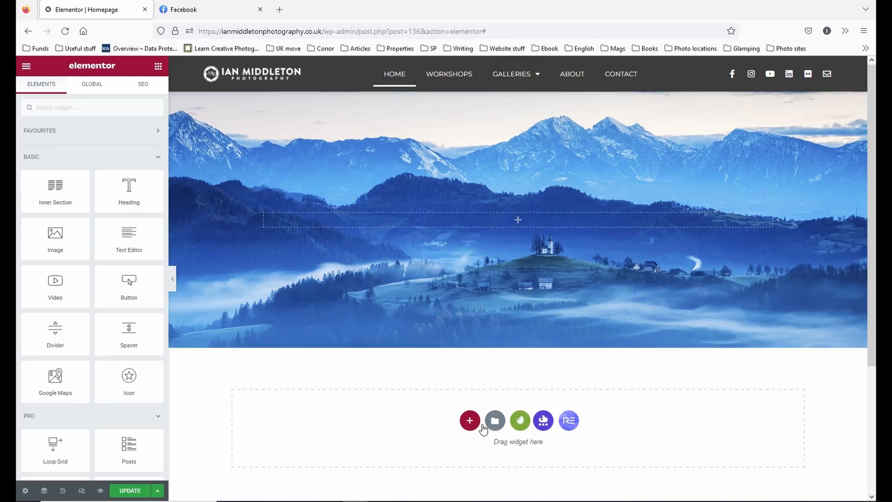
Add a single-column section below the header image and give it a classic background in the global colour Background 1.
left_click(470, 421)
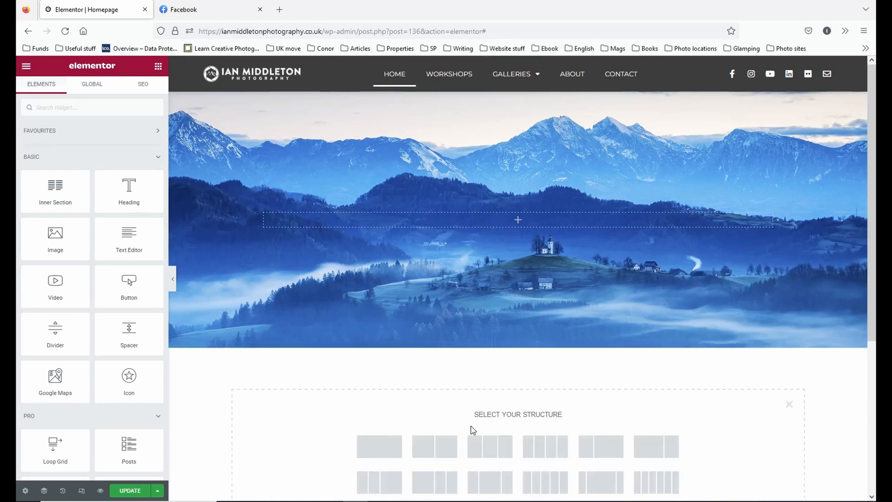
left_click(395, 451)
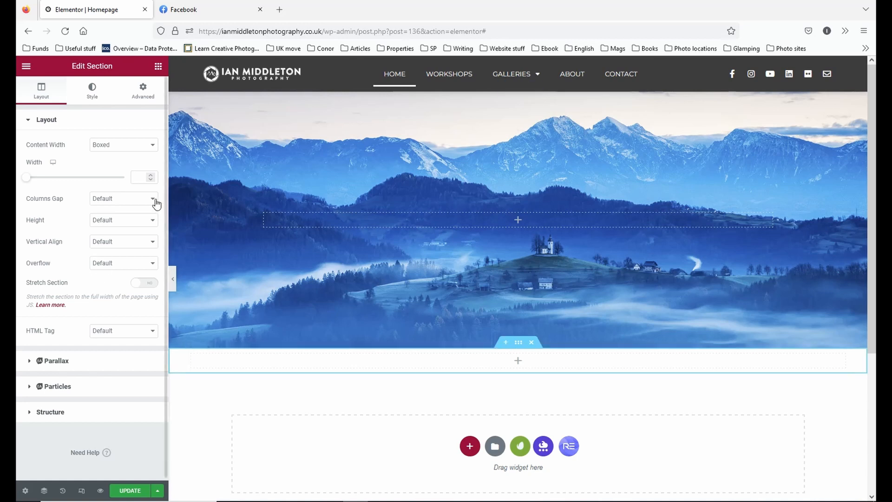
left_click(92, 95)
left_click(109, 166)
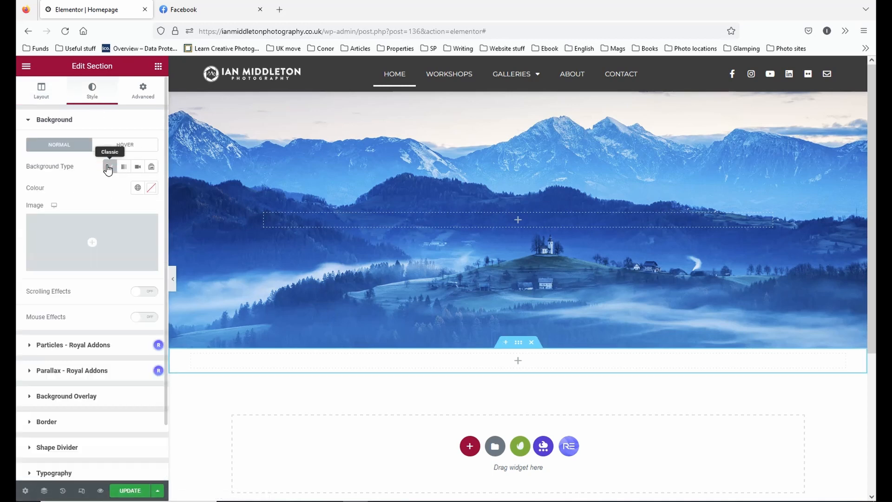
left_click(151, 189)
left_click_drag(59, 241, 28, 316)
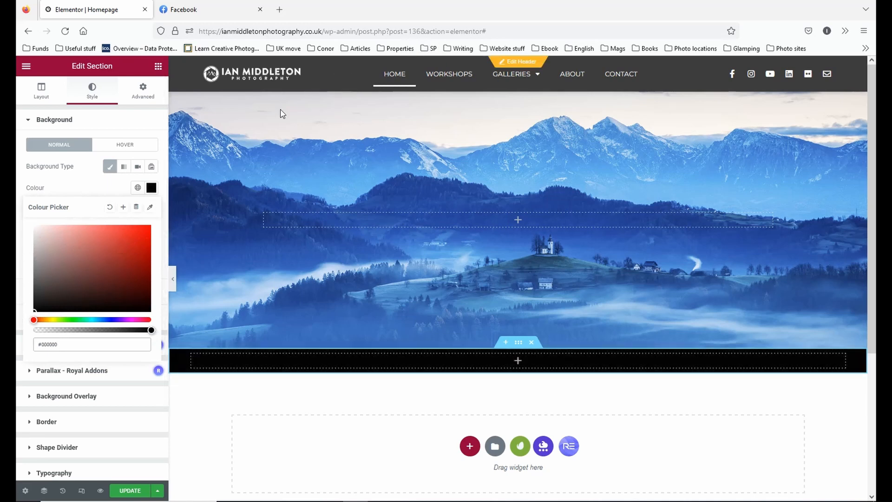
left_click(137, 188)
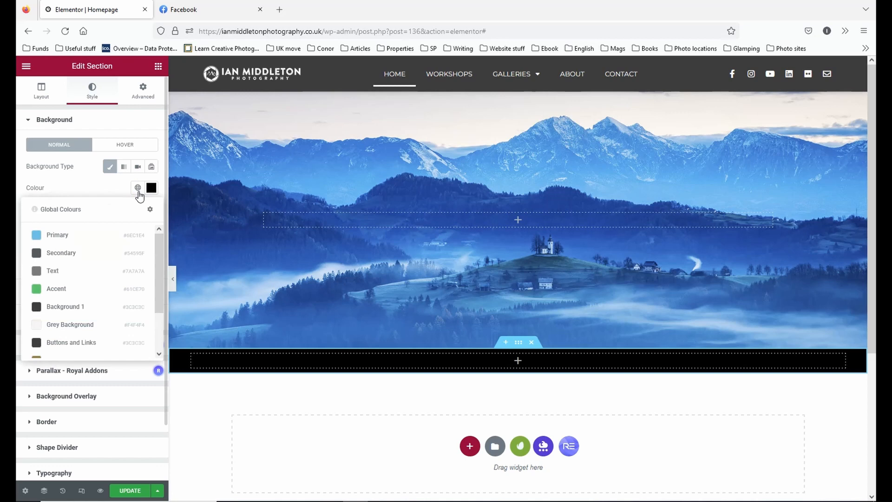
left_click(63, 307)
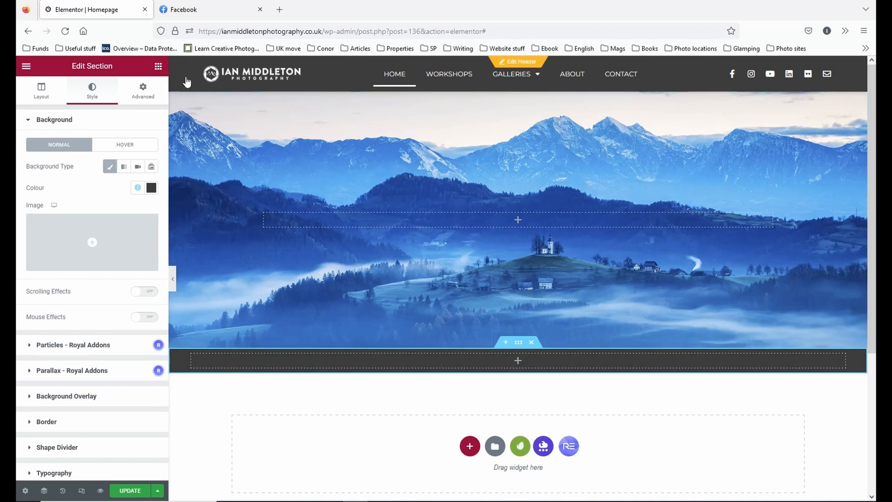
Add a Heading widget to the new dark section and enter the photography business's name as its title.
left_click(158, 66)
left_click_drag(128, 191, 551, 365)
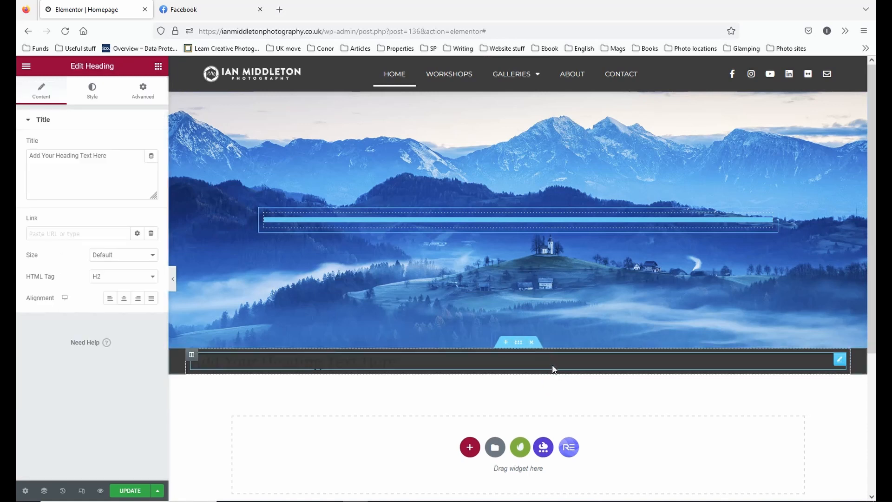
left_click_drag(120, 164, 21, 191)
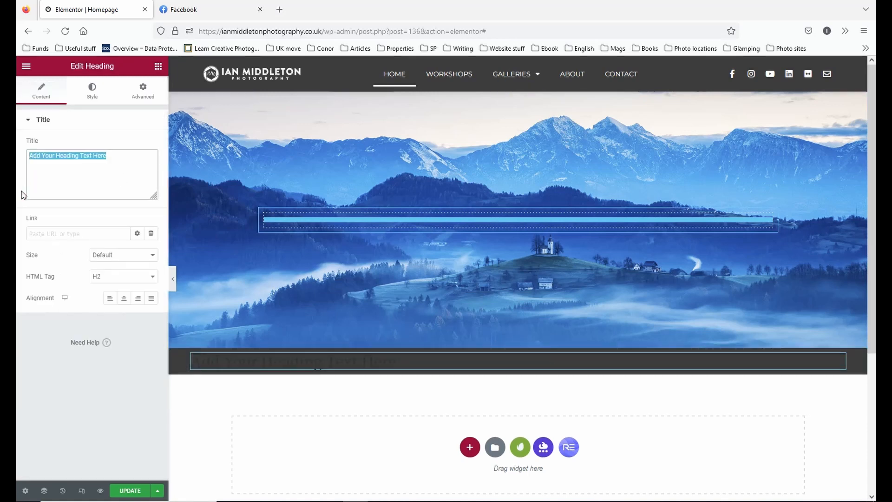
type("Ian Middleton Photography")
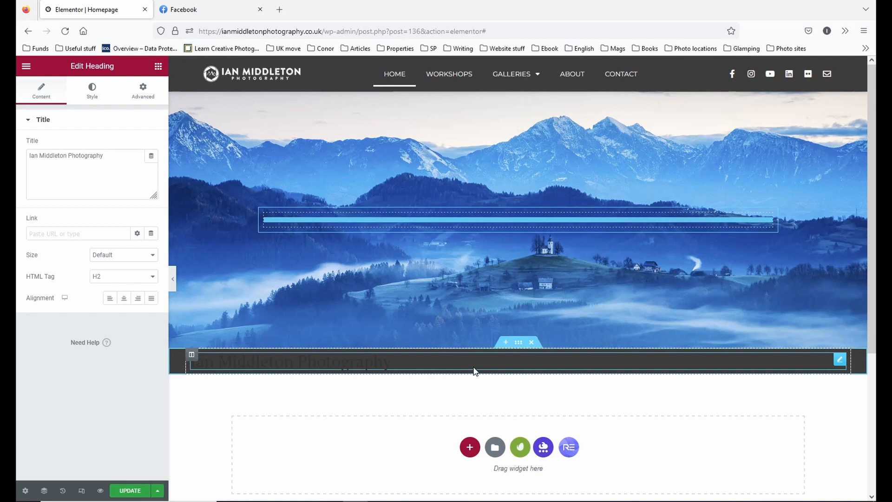
Set the new heading's text colour to white, #FFFFFF.
left_click(93, 91)
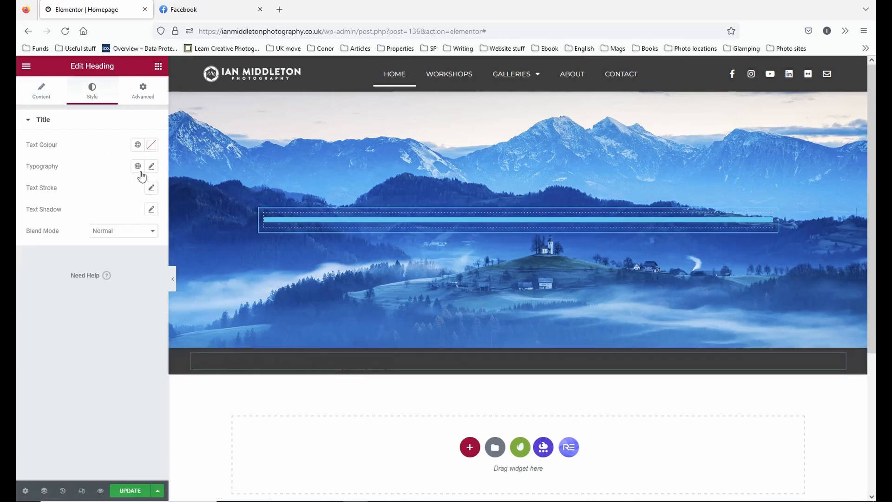
left_click(151, 144)
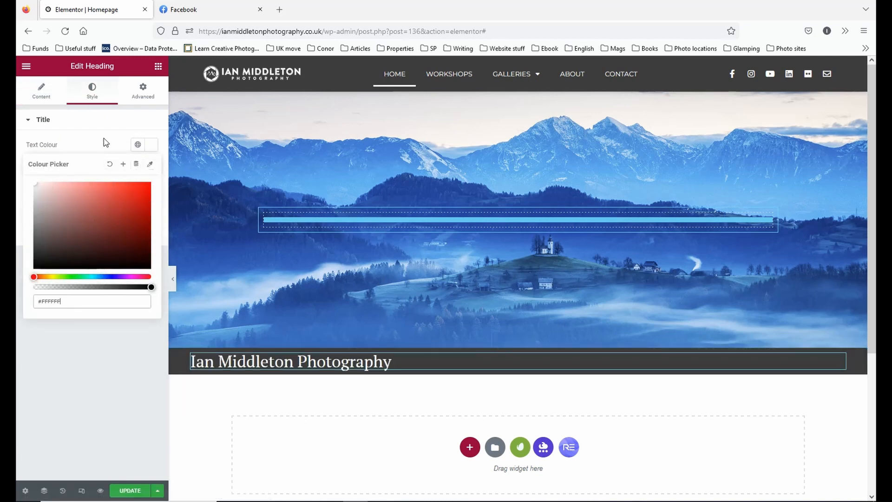
left_click(105, 123)
left_click(159, 168)
left_click(116, 121)
Set the new heading's typography to the Uppercase transform and a size of 35 px.
left_click(149, 166)
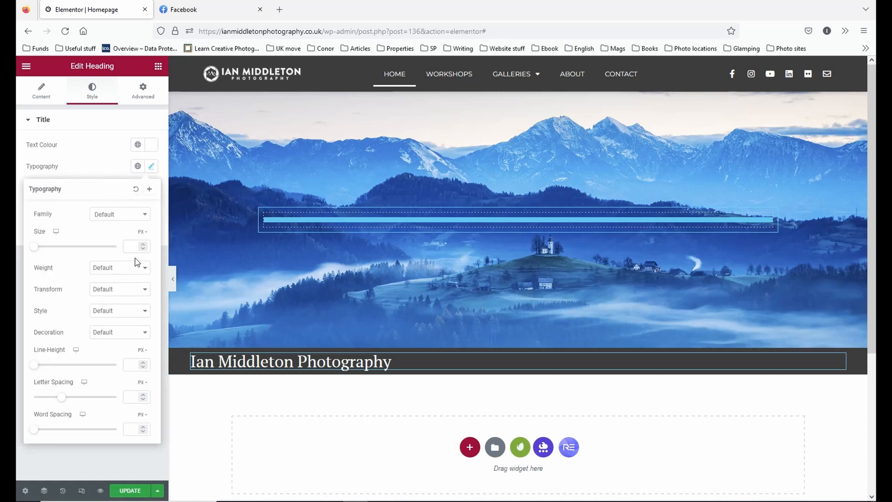
left_click(128, 214)
left_click(131, 214)
left_click(121, 288)
left_click(120, 315)
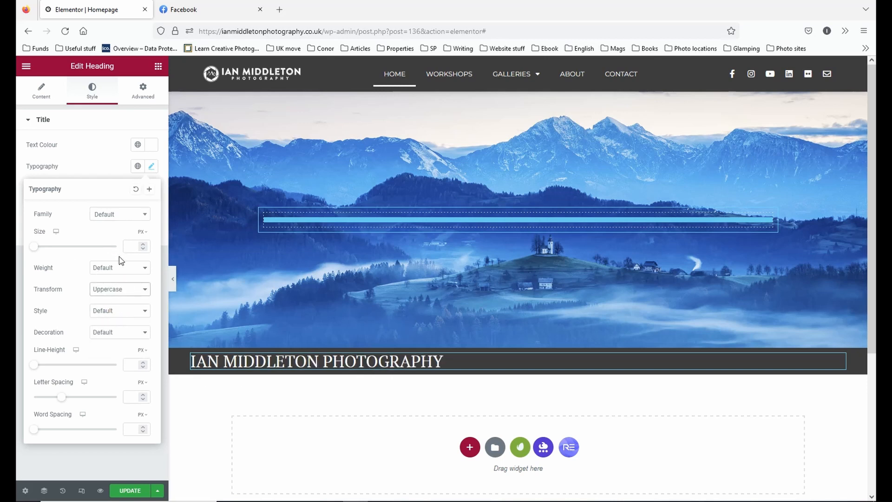
left_click_drag(33, 250, 49, 251)
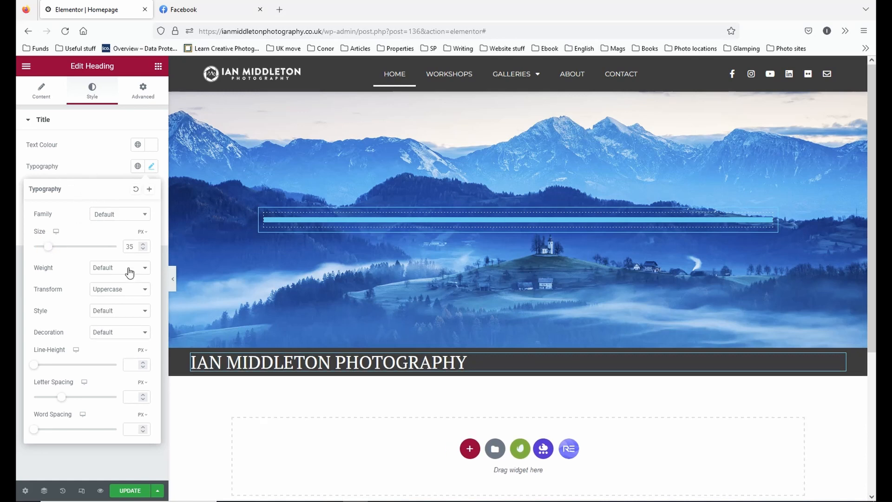
Centre-align the new title heading and set its HTML tag to H1, checking the page without the editing panel.
left_click(42, 96)
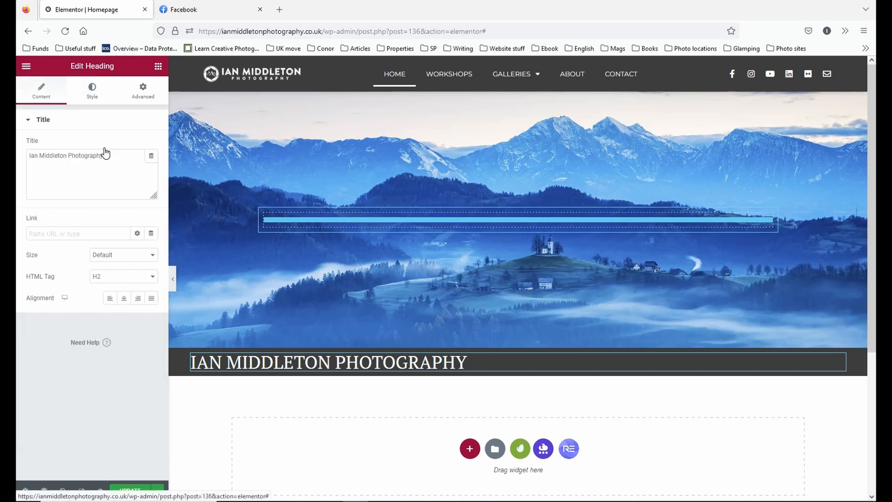
left_click(125, 298)
left_click(144, 276)
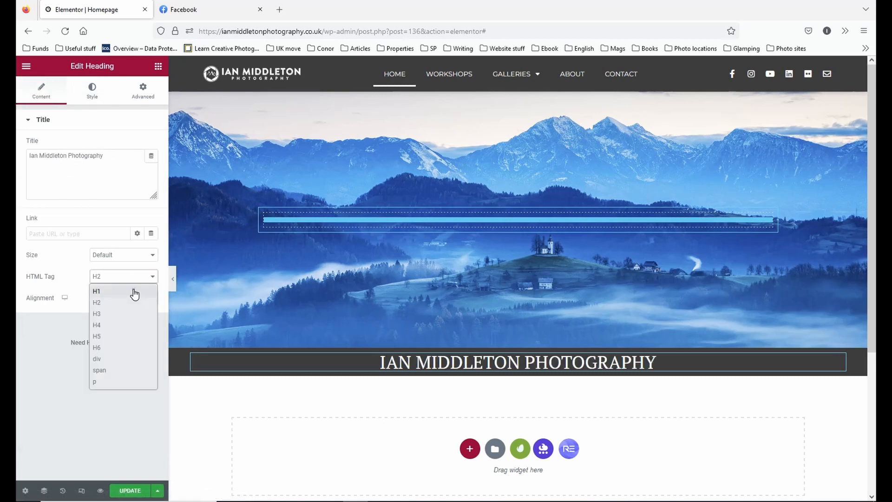
left_click(133, 289)
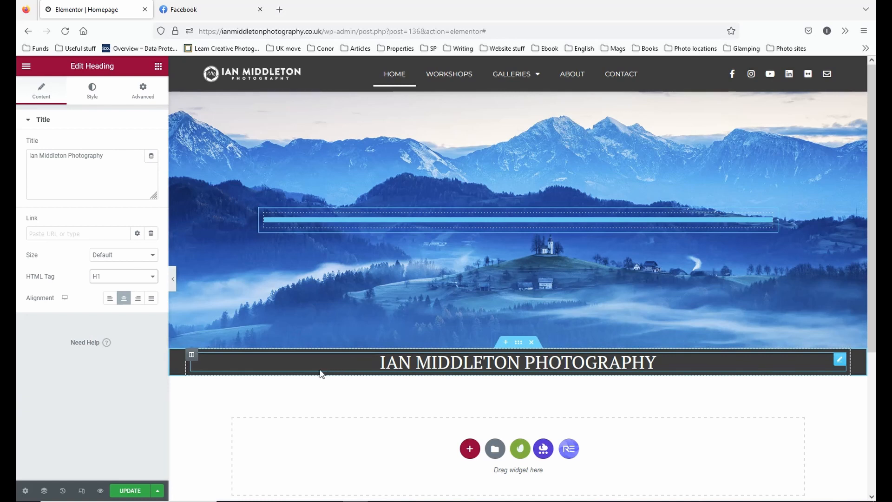
left_click(149, 279)
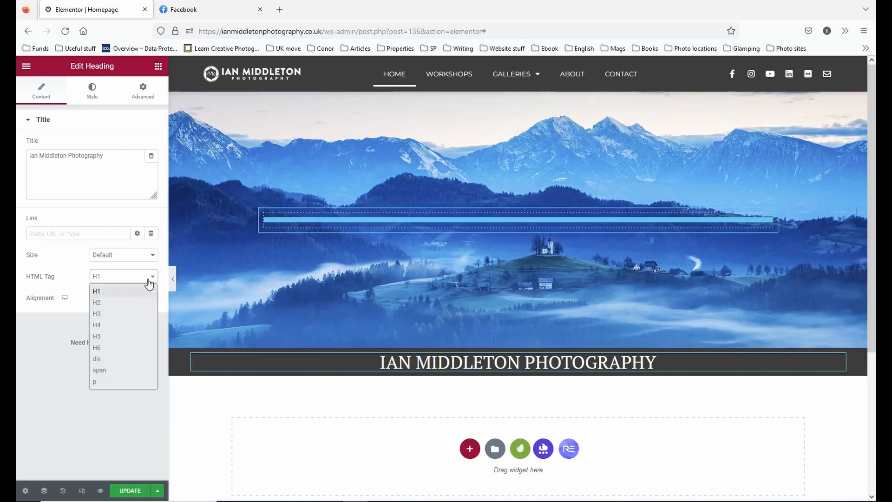
left_click(147, 279)
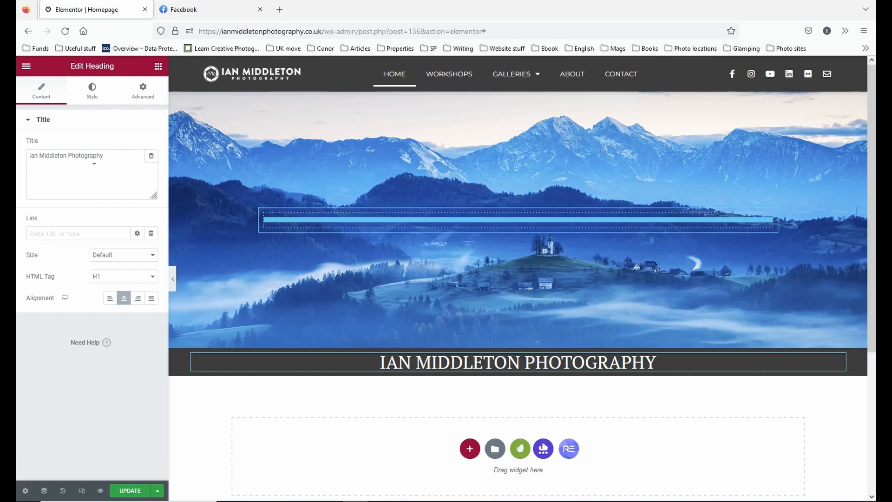
left_click(173, 280)
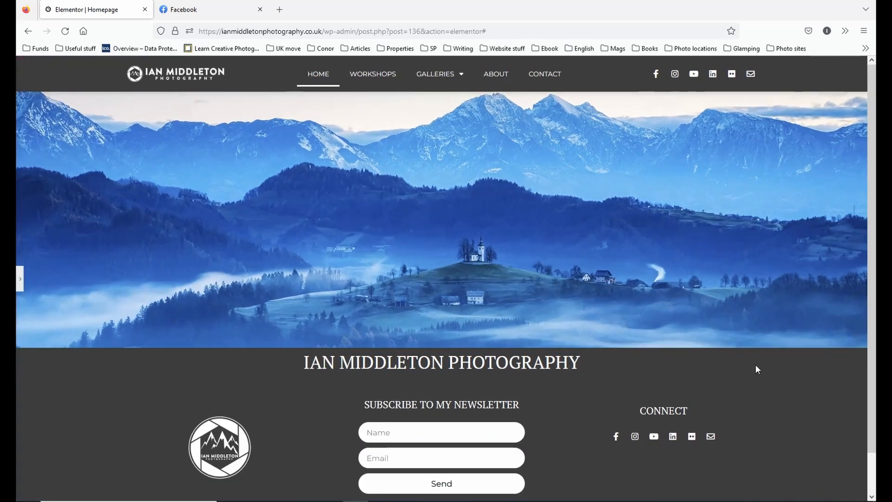
left_click(20, 278)
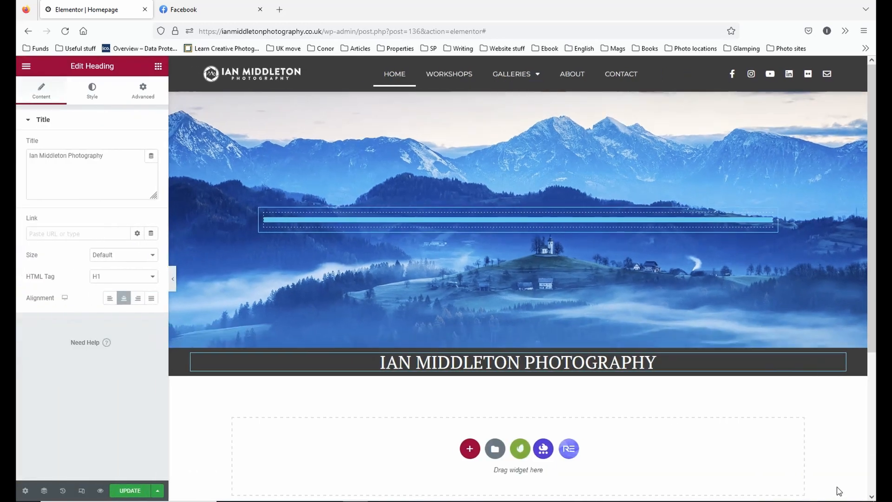
Clear the leftover placeholder in the header image section's column and update the page.
key("Delete")
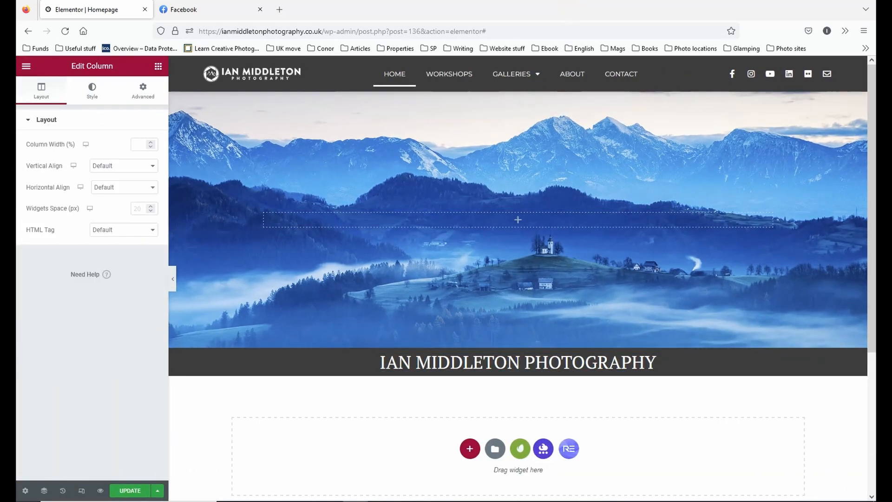
left_click(125, 490)
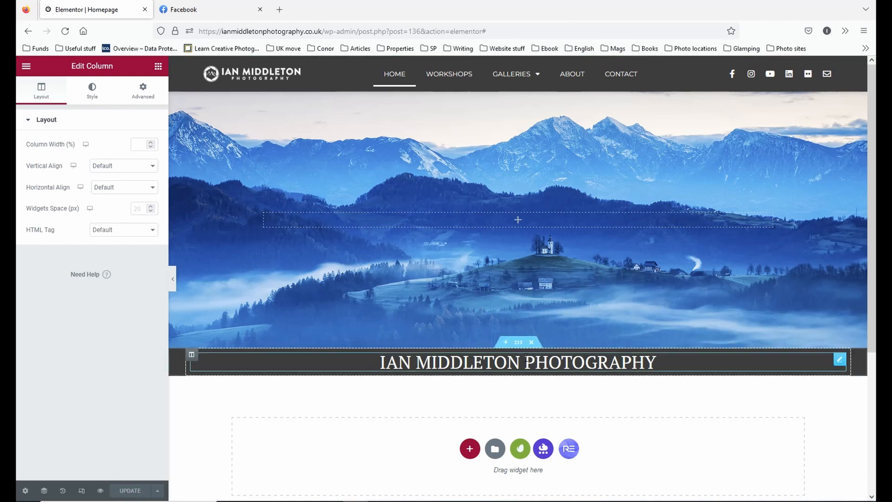
Try a Min Height of 100 px on the dark title section and clear the value again.
left_click(518, 342)
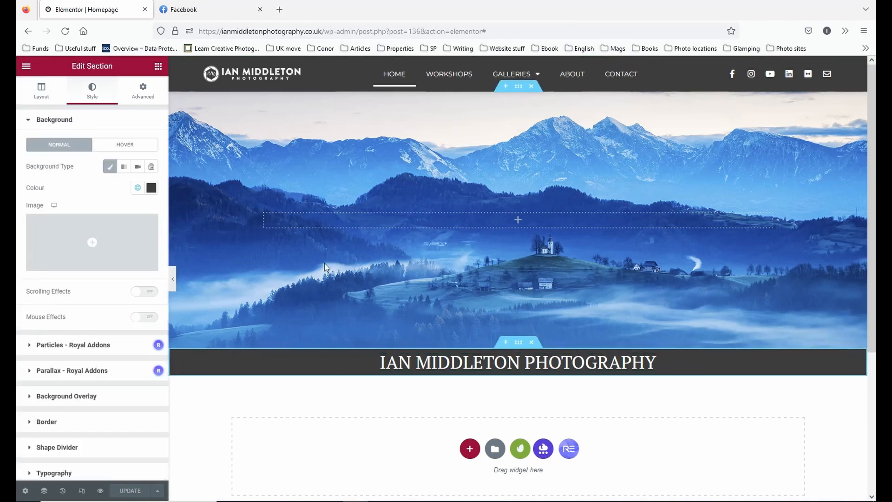
left_click(42, 91)
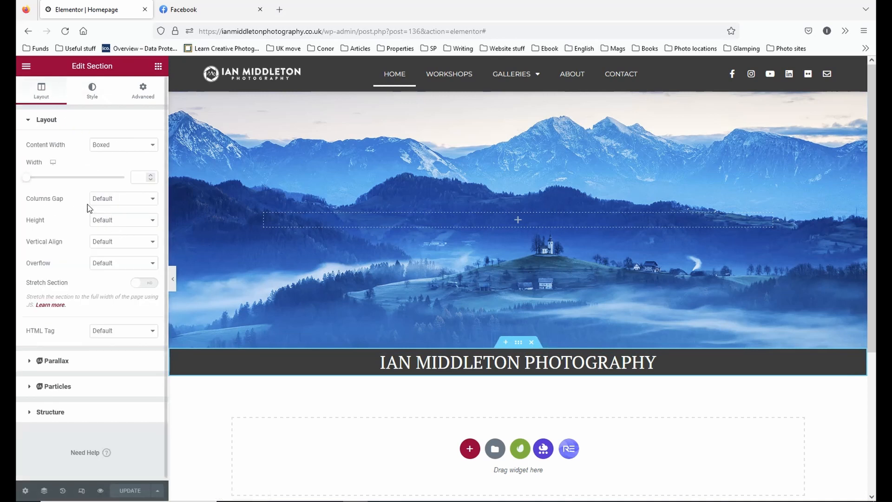
left_click(110, 199)
left_click(122, 221)
left_click(124, 245)
left_click(125, 222)
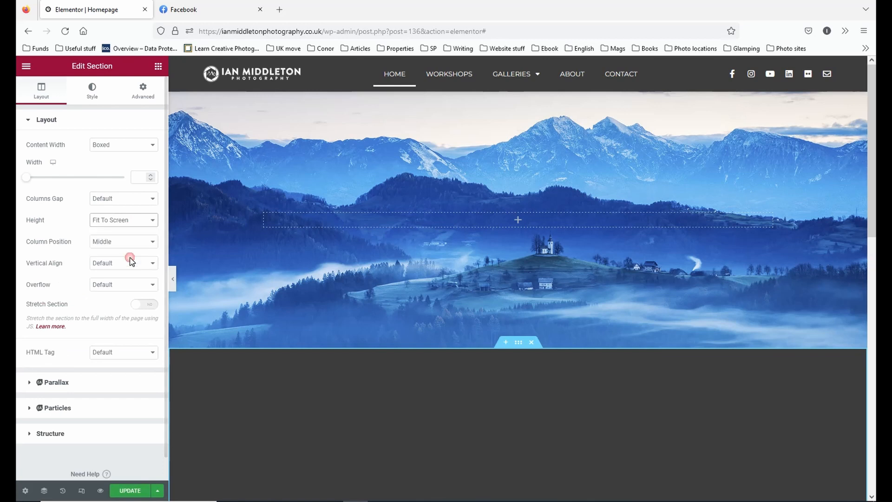
left_click(125, 258)
mouse_move(36, 253)
left_mouse_down()
mouse_move(26, 254)
mouse_move(36, 253)
left_mouse_up()
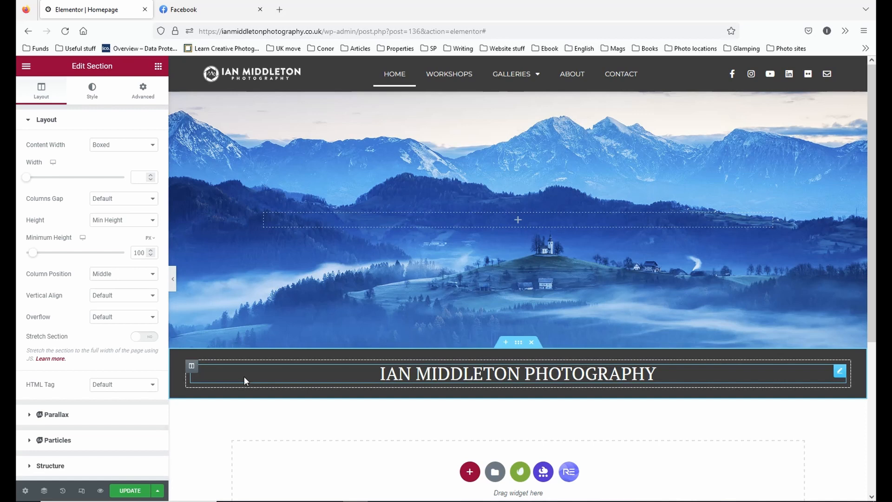
double_click(132, 253)
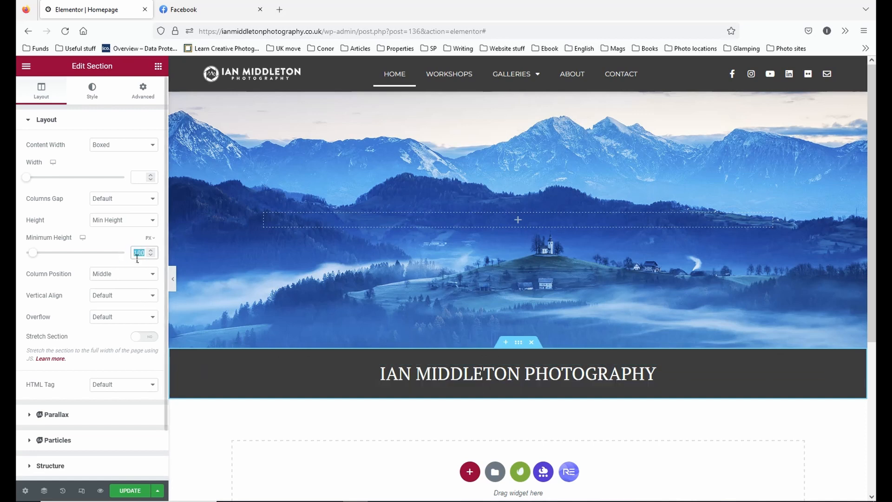
key("BackSpace")
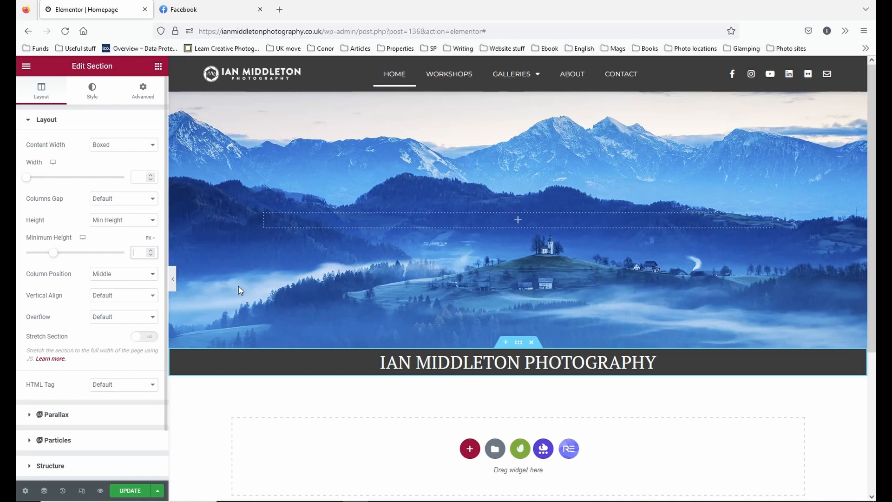
Try a 10 px top and bottom margin on the dark title section and clear it again.
left_click(141, 89)
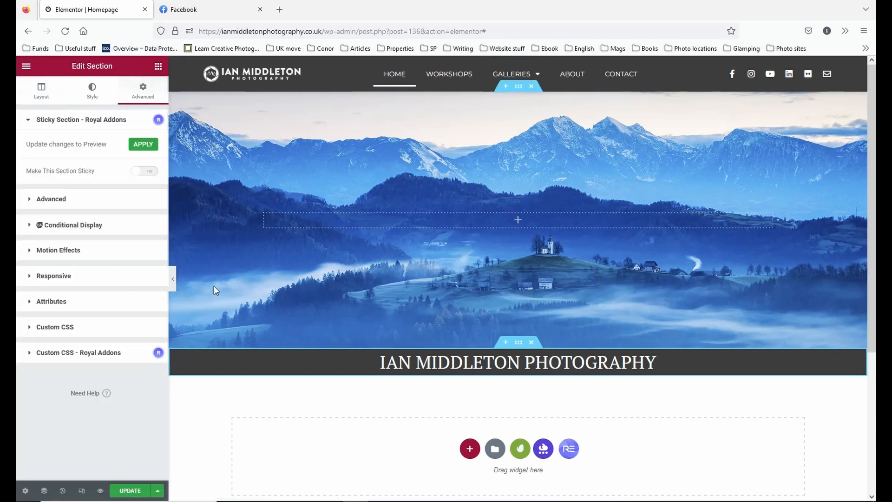
left_click(38, 200)
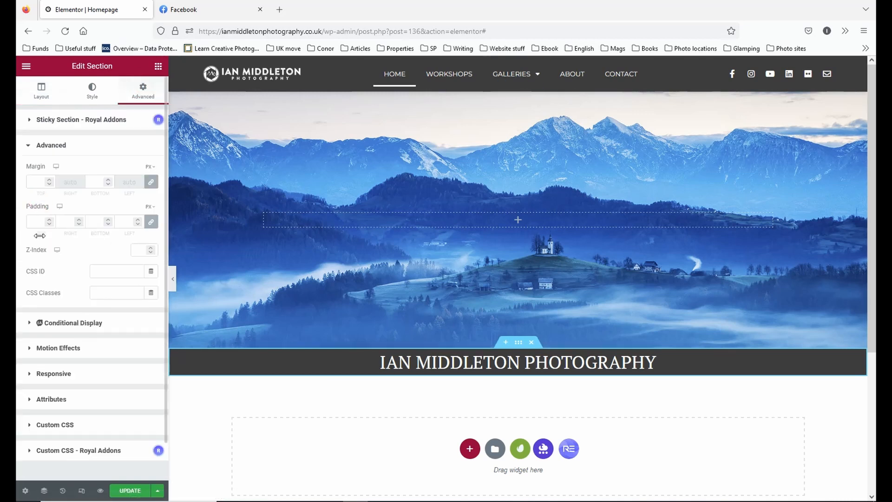
left_click(37, 181)
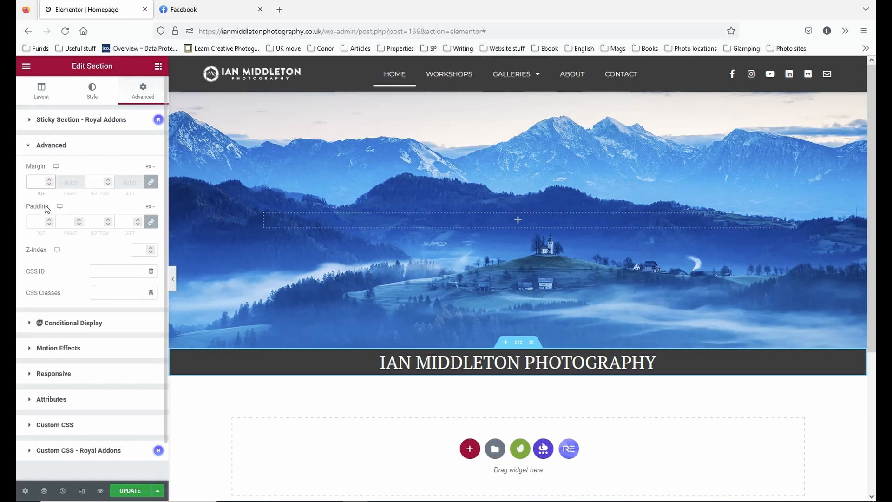
type("10")
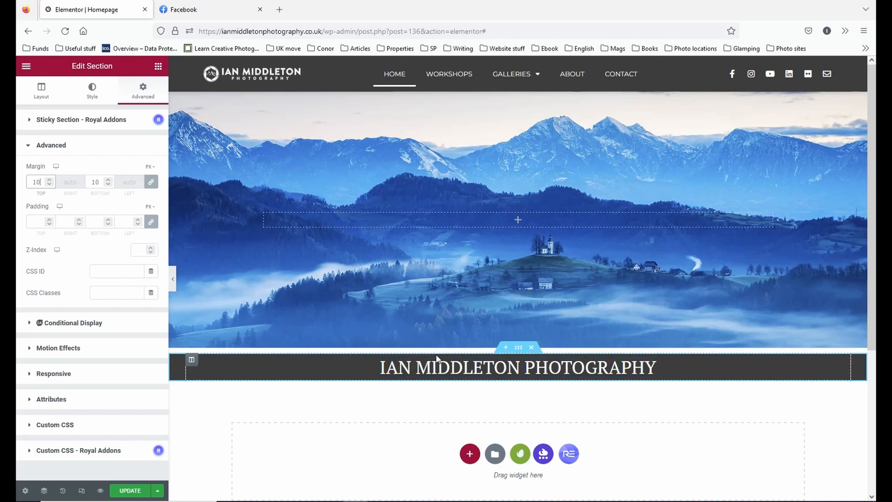
key("BackSpace")
key("BackSpace")
Set the dark title section's padding to 10 px on all sides and update the page.
left_click(42, 226)
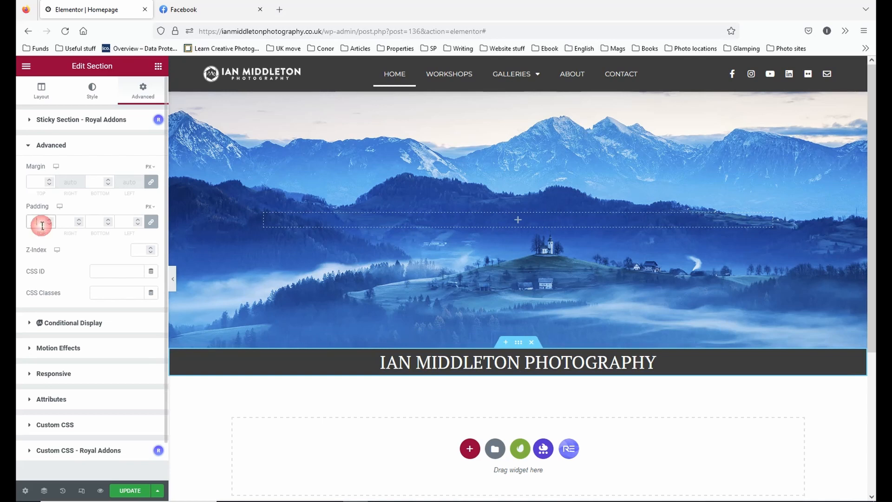
type("10")
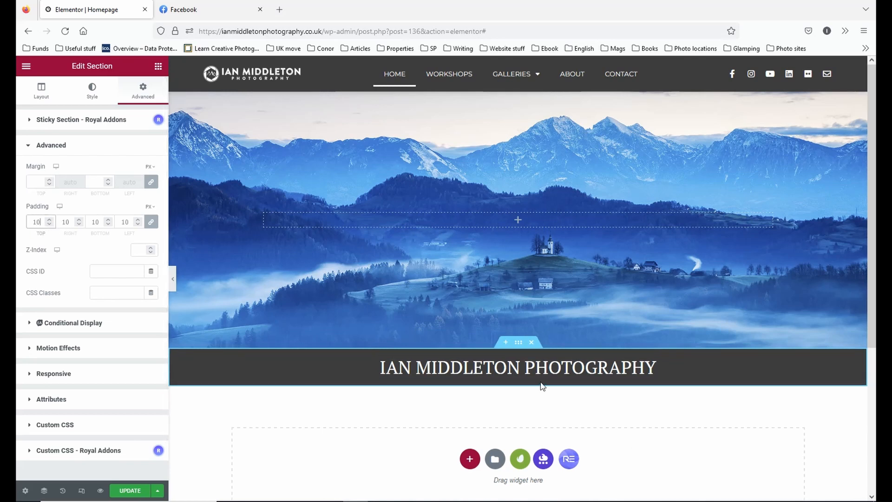
mouse_move(356, 501)
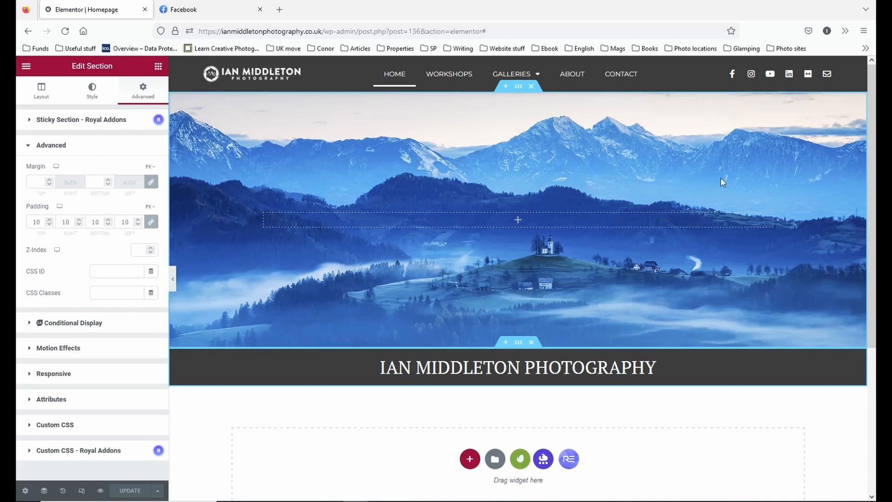
Save the header image section to the library as a template named "Page header" and close the library.
right_click(518, 89)
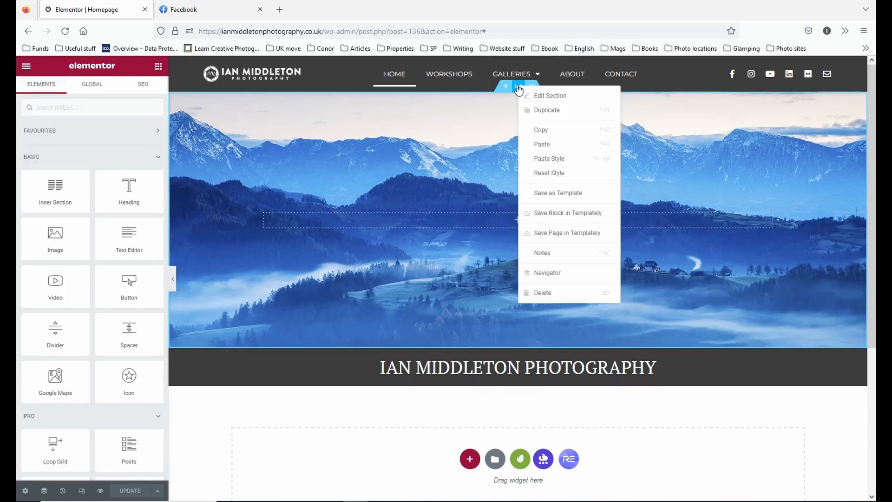
left_click(567, 198)
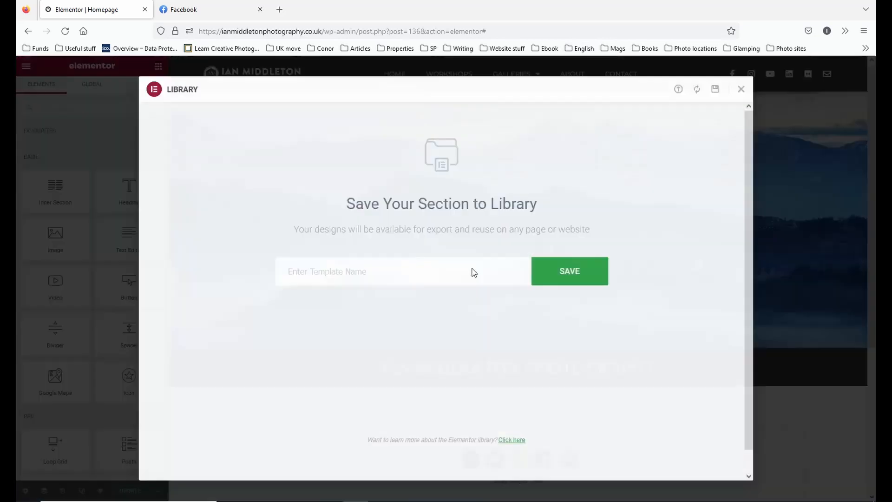
left_click(419, 275)
type("Page")
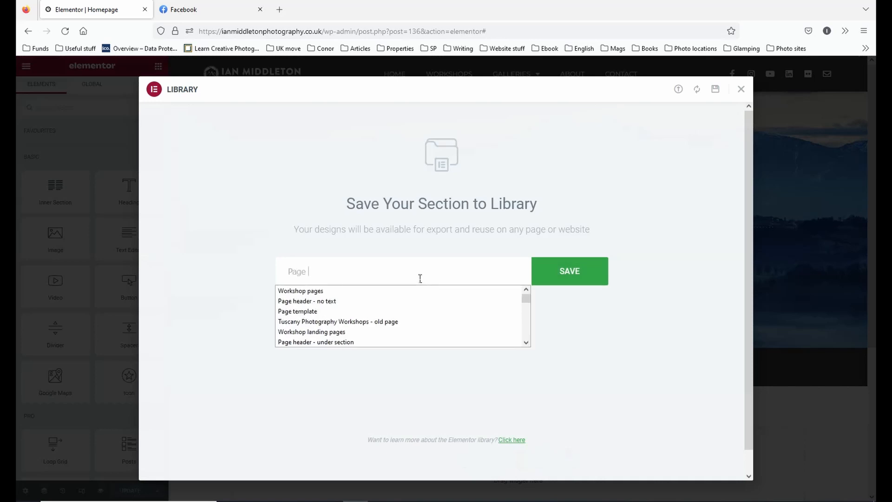
type(" header")
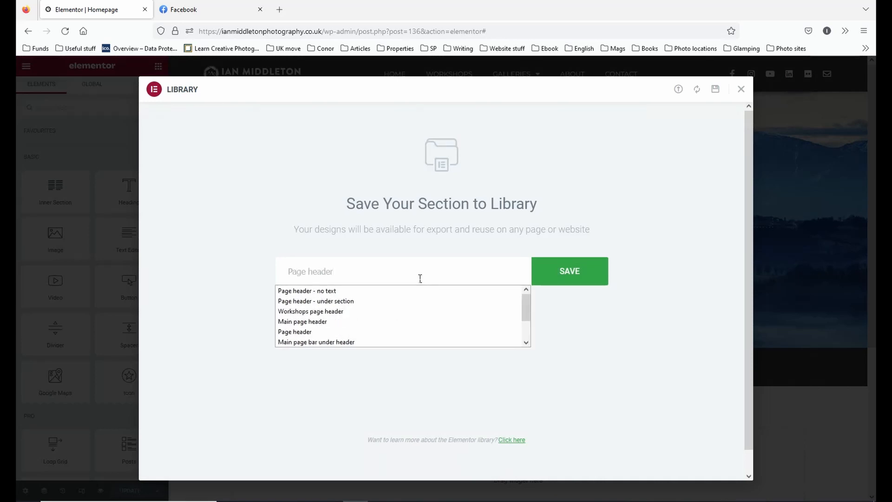
left_click(570, 270)
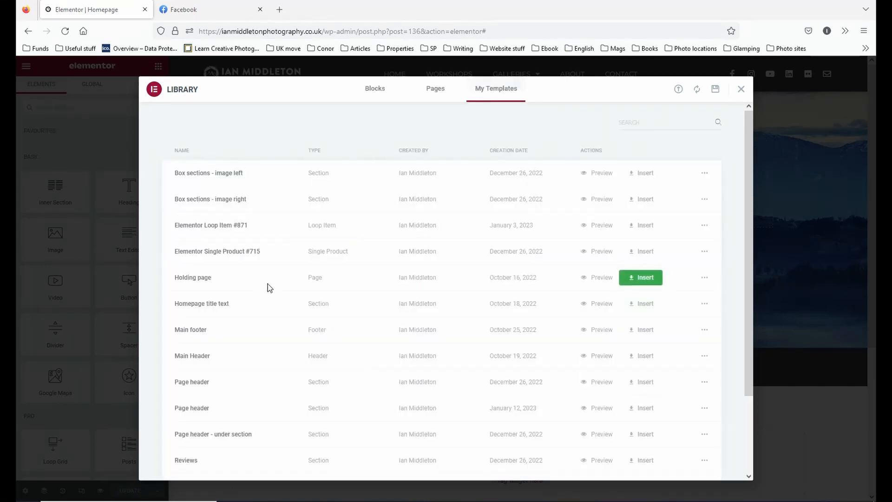
scroll(221, 375, "down", 3)
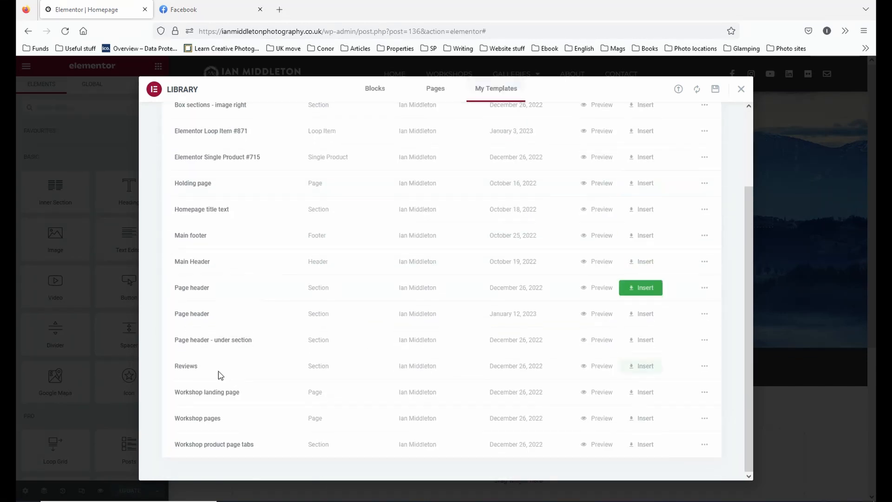
left_click(742, 90)
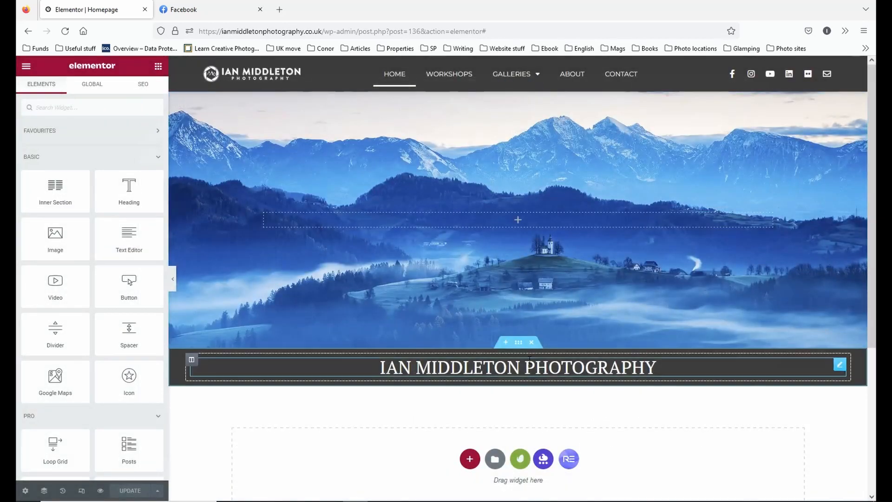
Save the dark title section to the library as a template named "Page header - under section".
right_click(520, 345)
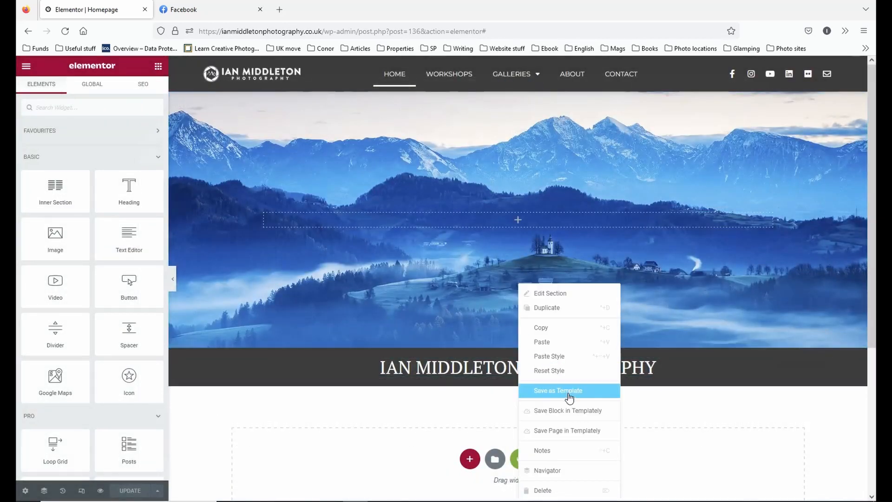
left_click(567, 393)
left_click(416, 275)
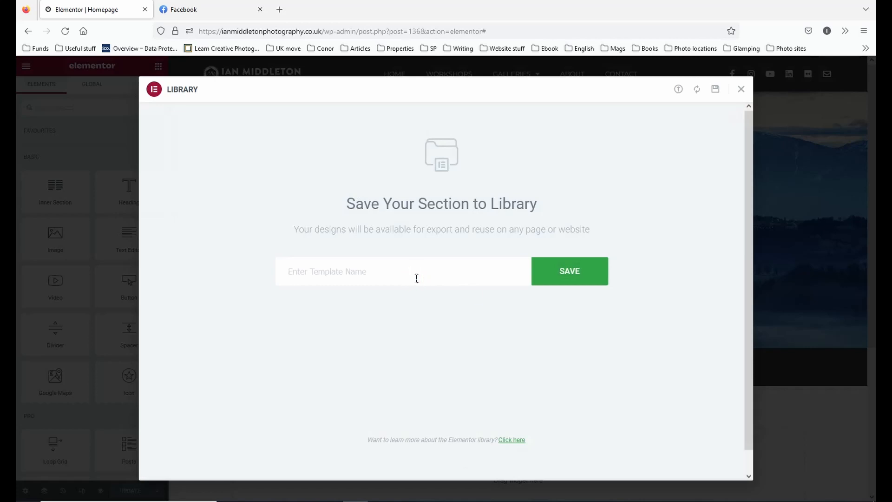
type("Page herad")
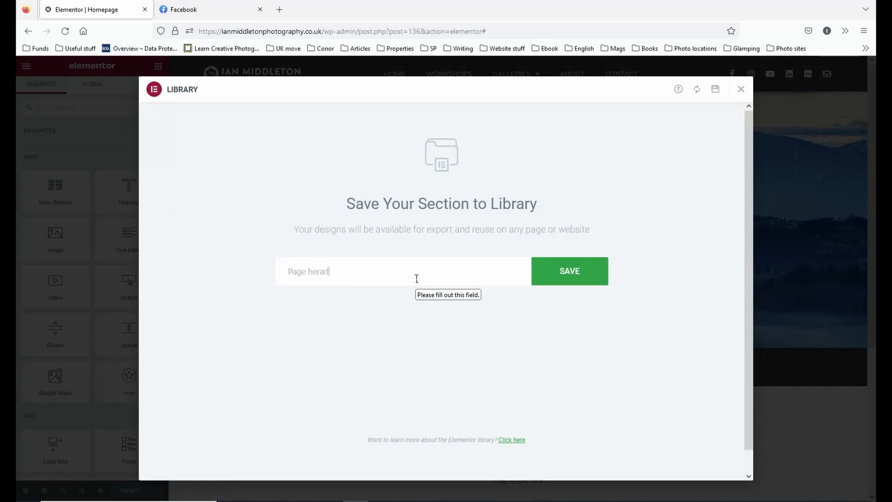
key("BackSpace")
key("BackSpace")
key("BackSpace")
type("e")
key("BackSpace")
type("ad")
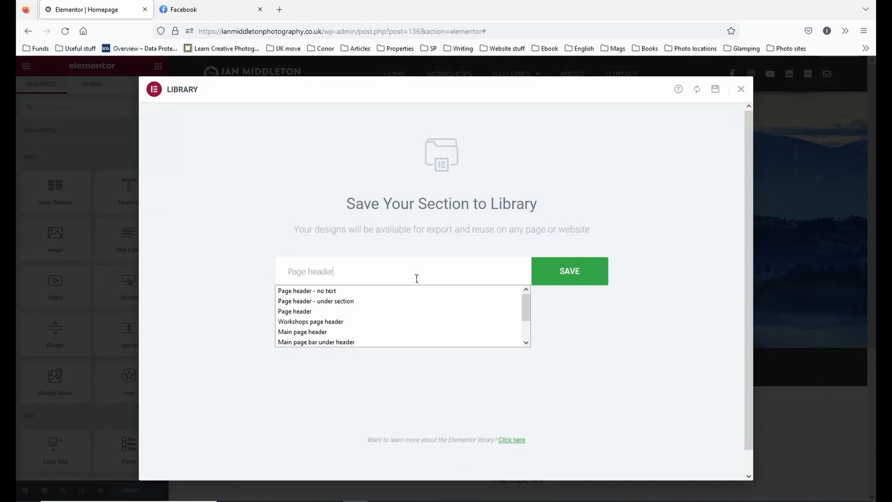
left_click(325, 302)
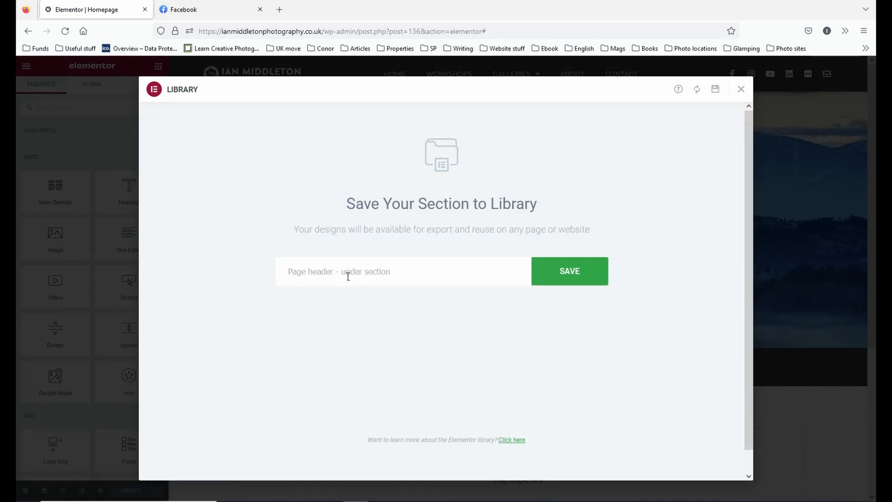
left_click(569, 271)
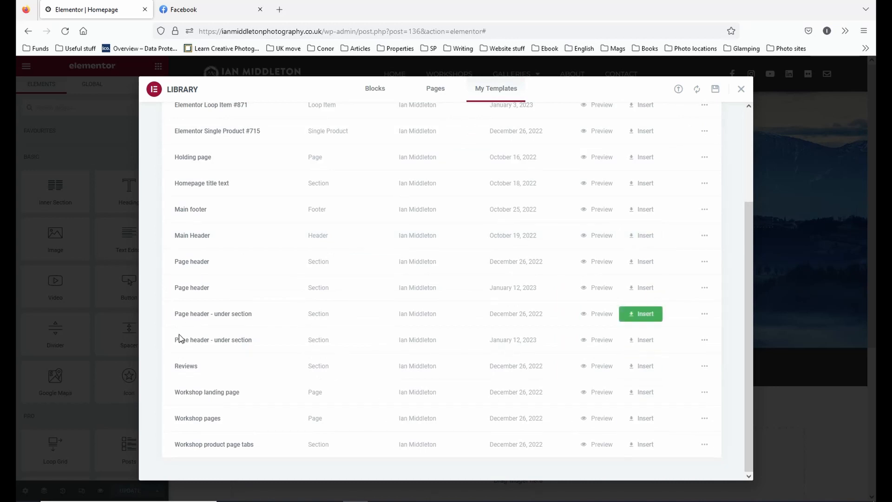
Close the library and delete both the header image section and the dark title section from the page.
left_click(741, 92)
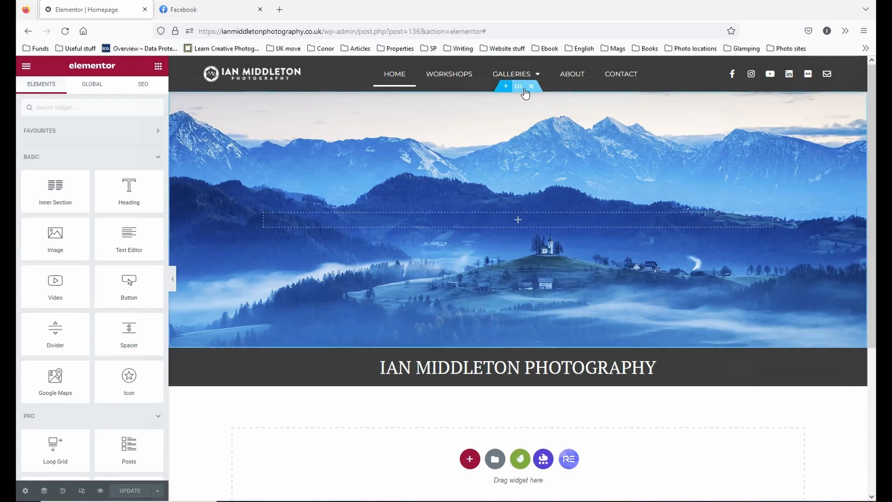
left_click(531, 87)
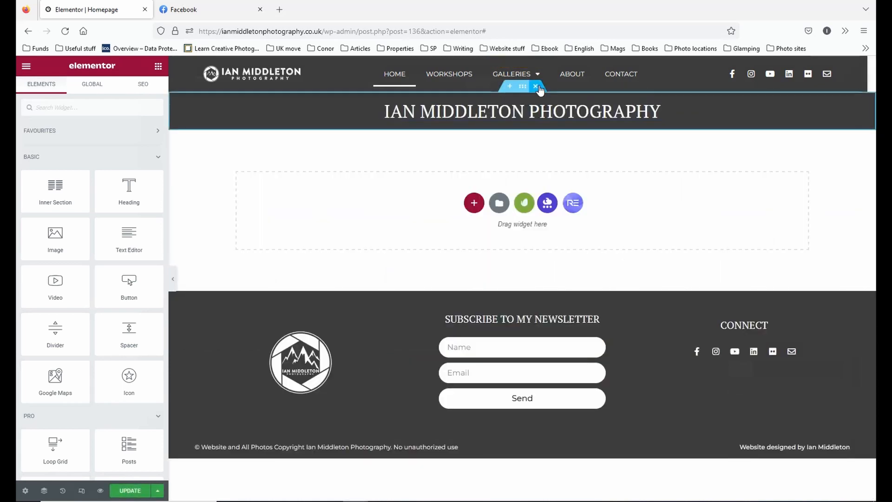
left_click(532, 87)
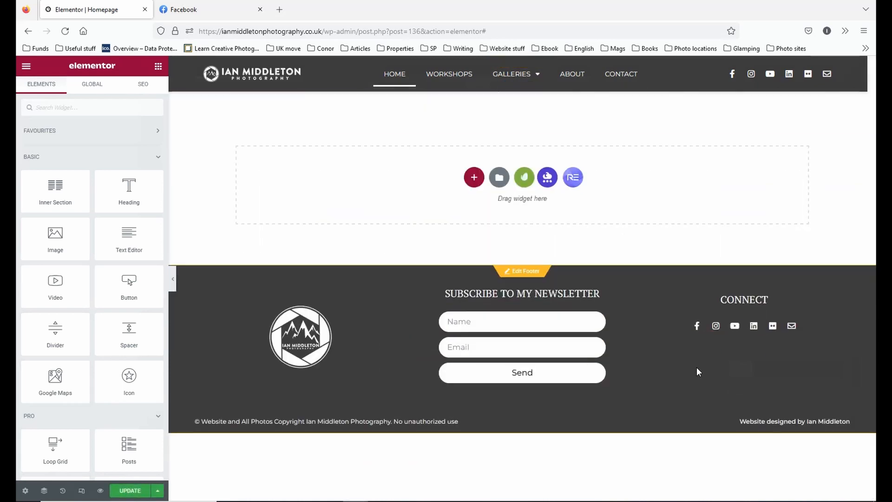
Insert the saved "Page header" section template dated January 12, 2023 into the page without applying its settings.
left_click(499, 178)
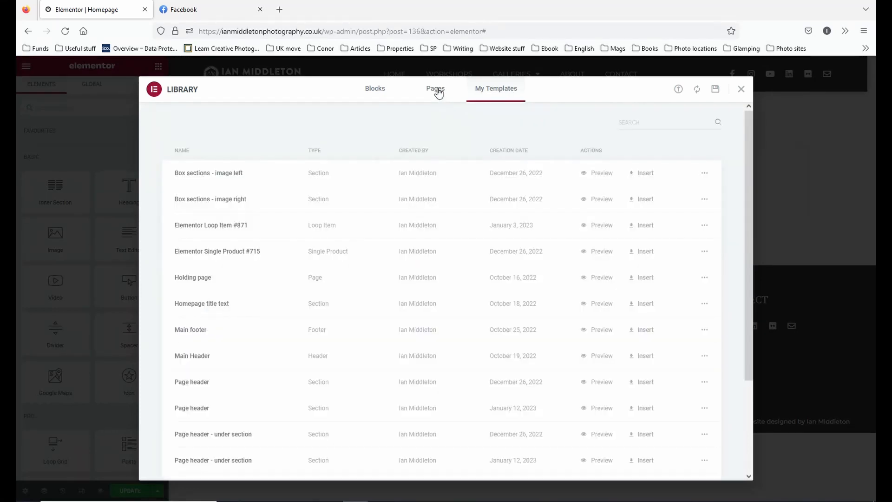
left_click(438, 92)
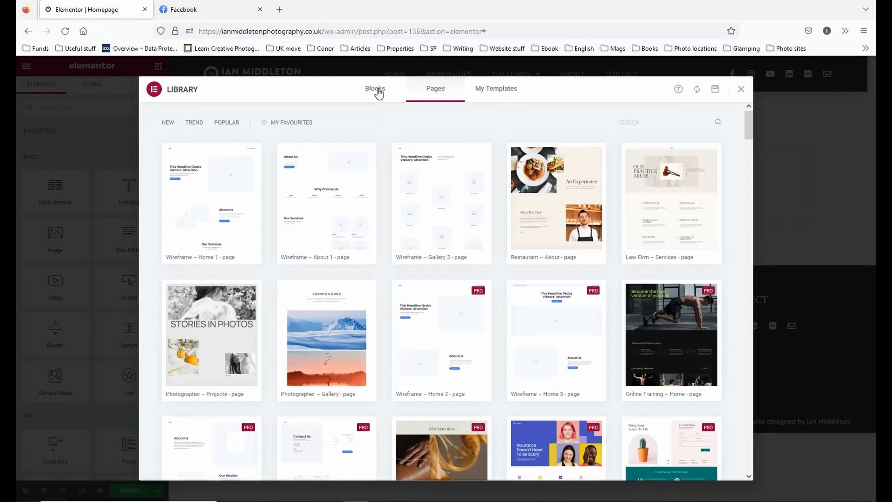
left_click(497, 89)
left_click(513, 94)
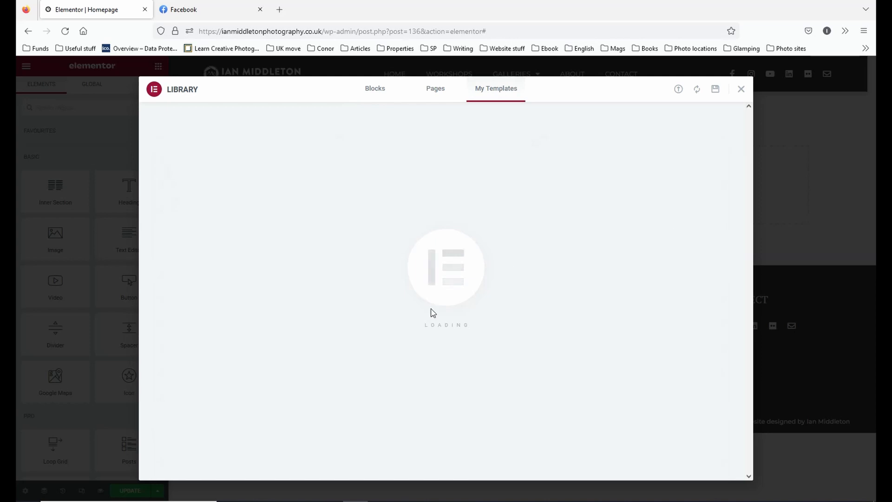
scroll(432, 312, "down", 5)
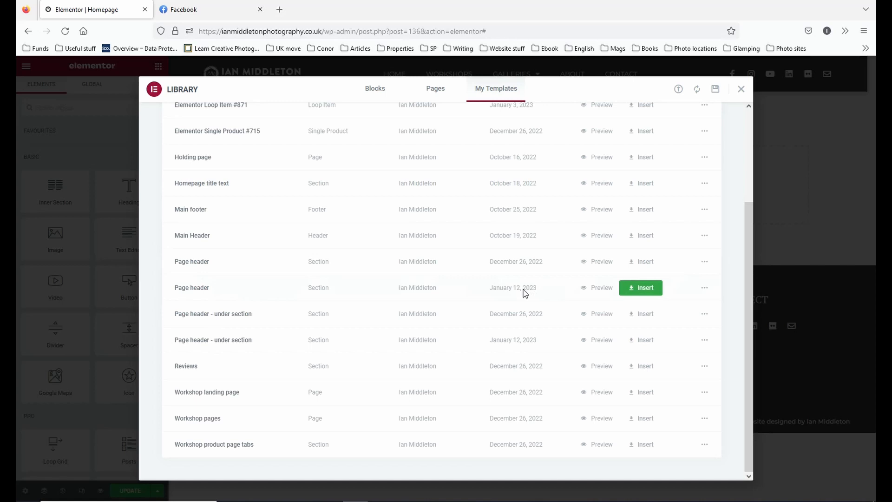
left_click(646, 288)
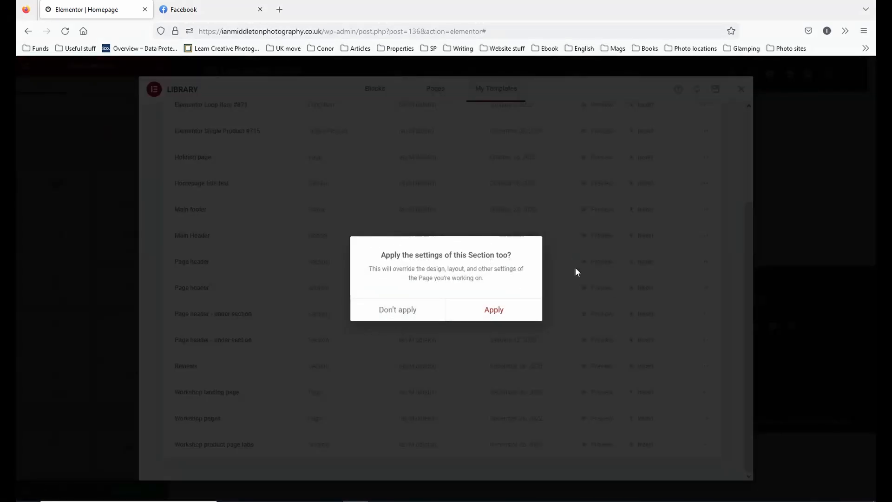
left_click(396, 316)
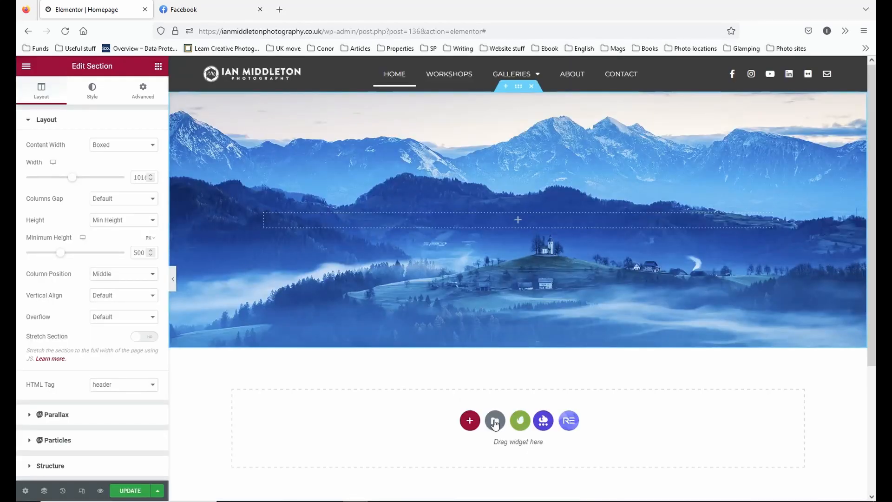
Insert the "Page header - under section" template dated January 12, 2023 below the header image without applying its settings.
left_click(495, 421)
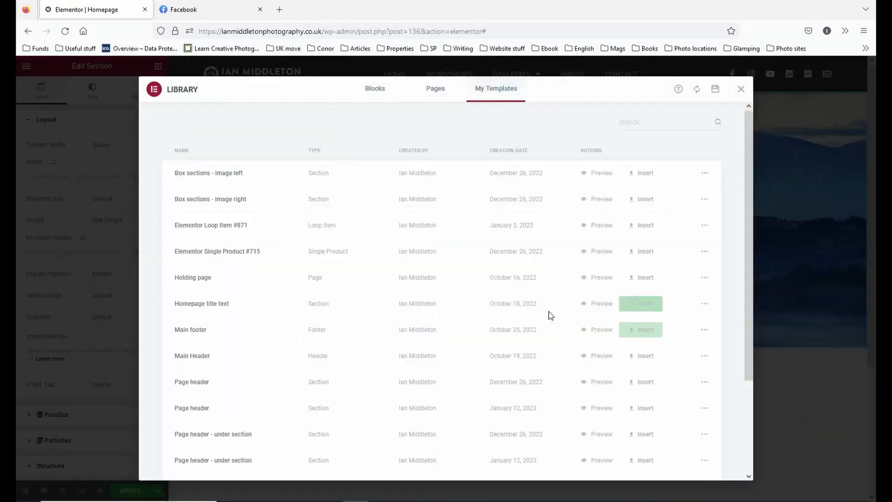
scroll(464, 316, "down", 3)
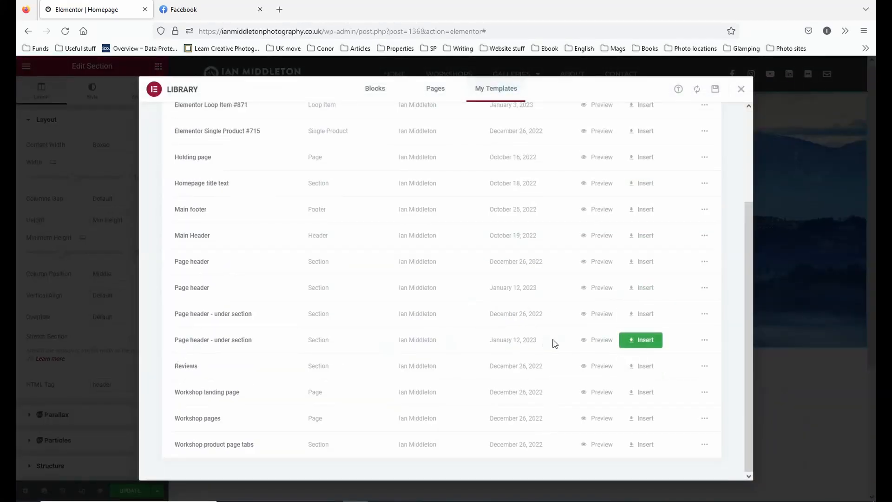
left_click(634, 342)
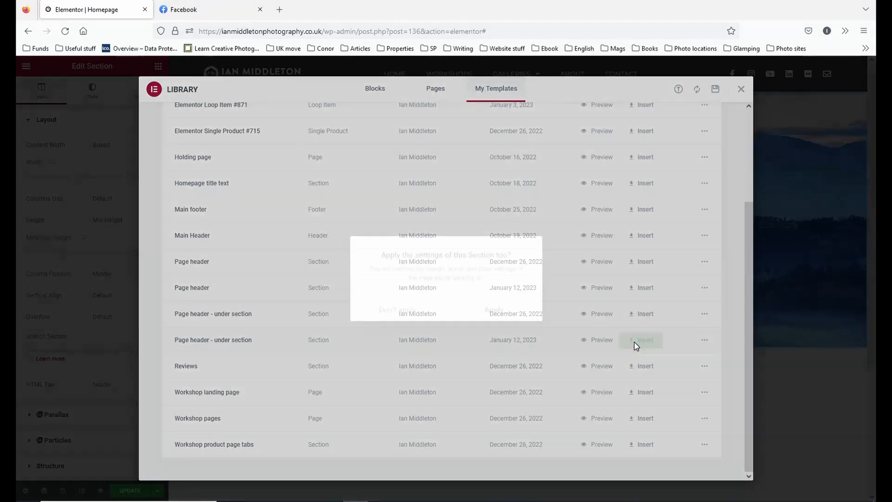
left_click(398, 310)
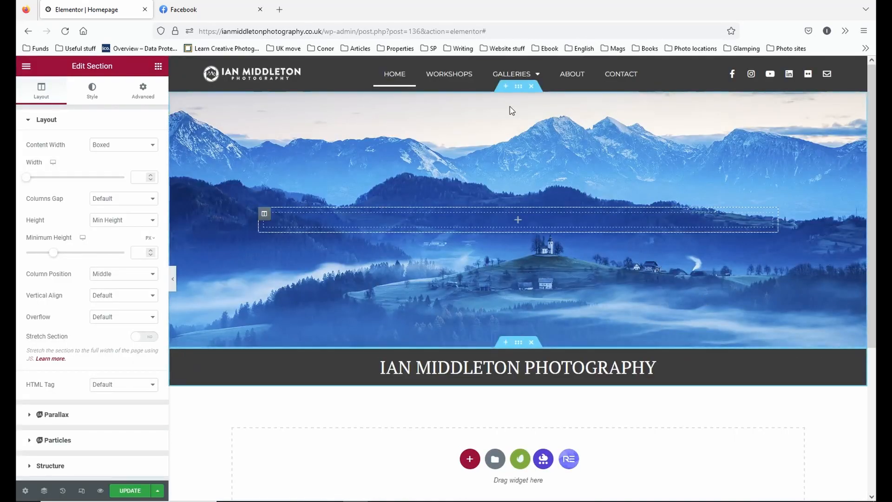
Review the inserted header image section's background style settings and select the title heading below it.
left_click(95, 92)
left_click(571, 371)
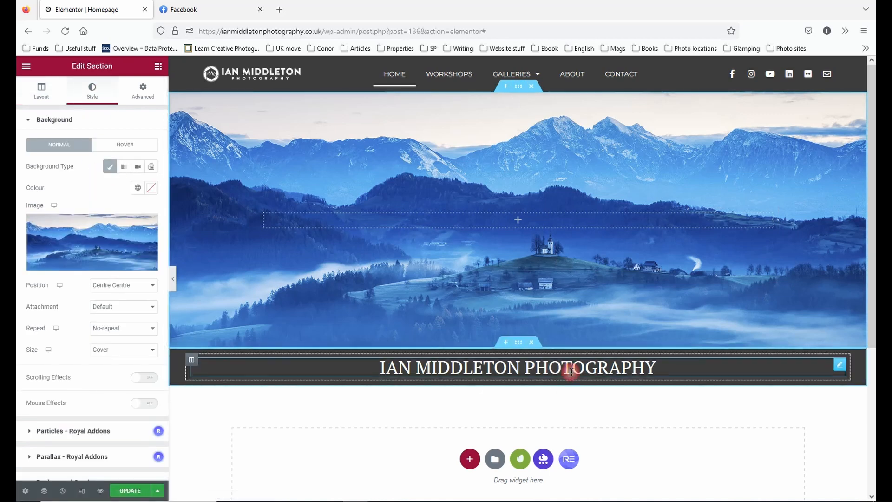